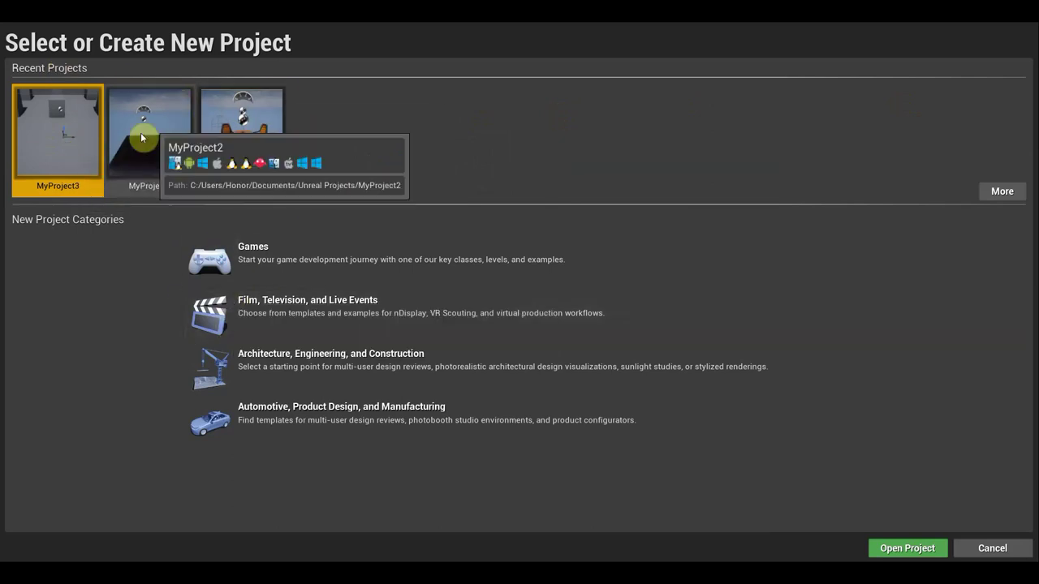
Start a new Games project and preview the Rolling, Twin Stick Shooter and Top Down templates.
{"action": "left_click", "coordinate": [253, 250]}
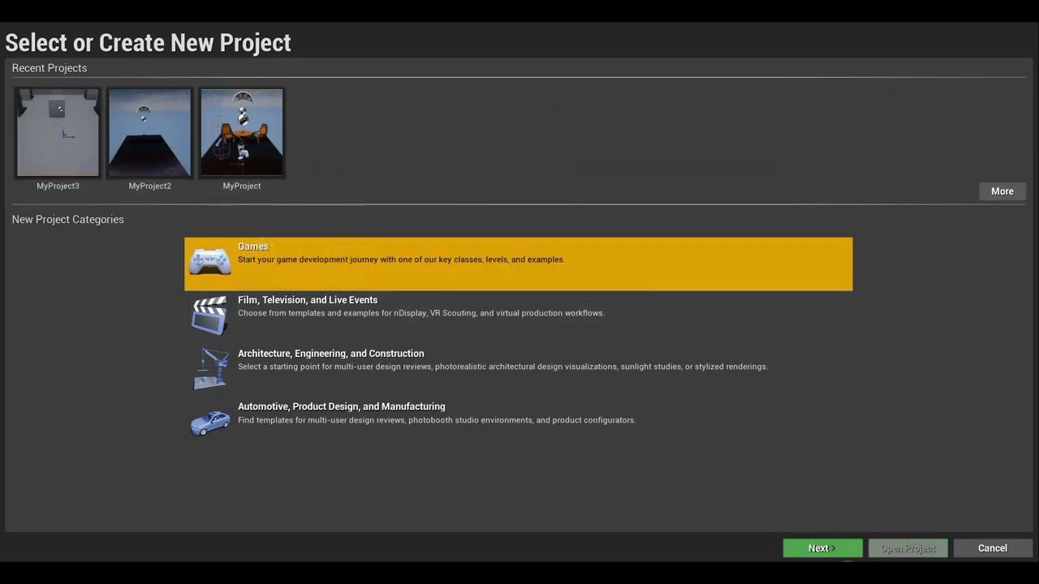
{"action": "left_click", "coordinate": [828, 550]}
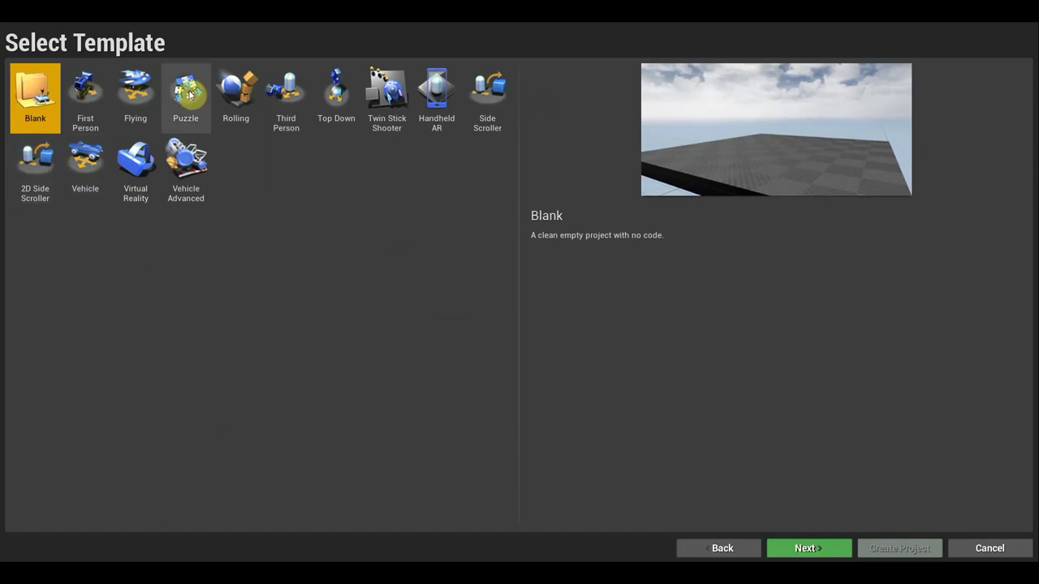
{"action": "left_click", "coordinate": [232, 99]}
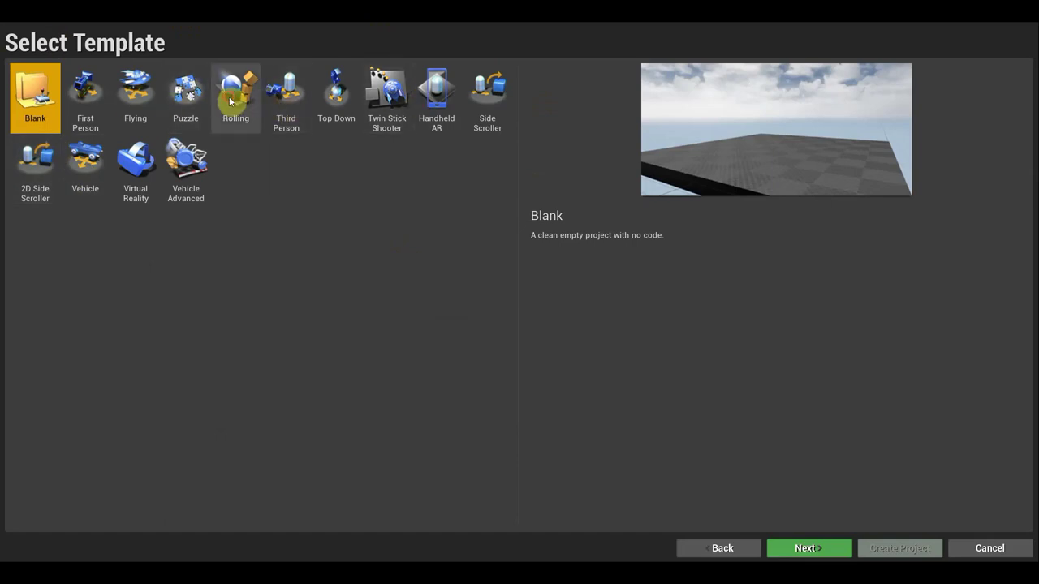
{"action": "left_click", "coordinate": [407, 105]}
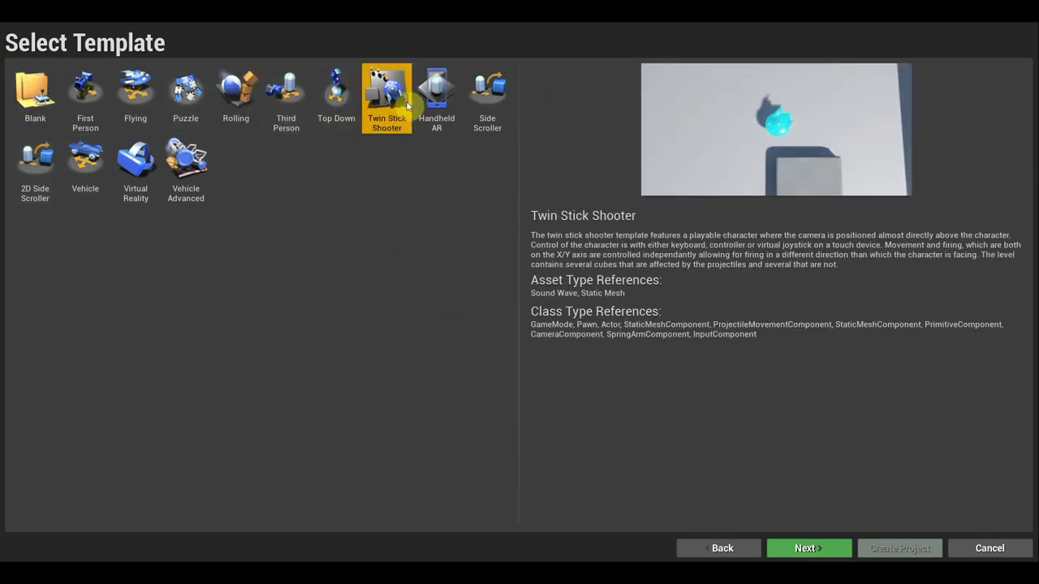
{"action": "left_click", "coordinate": [335, 106]}
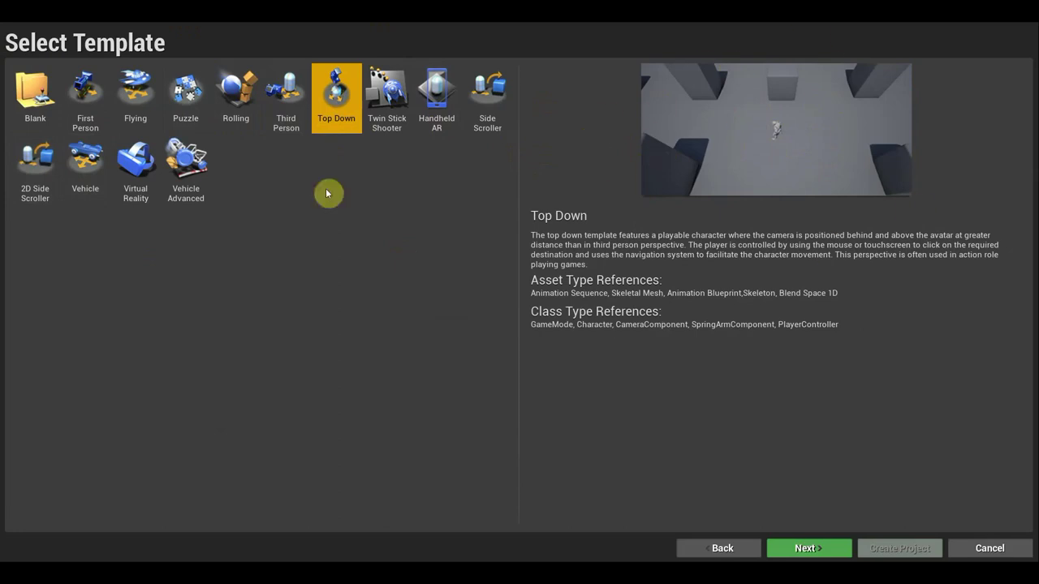
Compare the Vehicle, Side Scroller, Third Person and Handheld AR templates, then choose Top Down.
{"action": "left_click", "coordinate": [89, 177]}
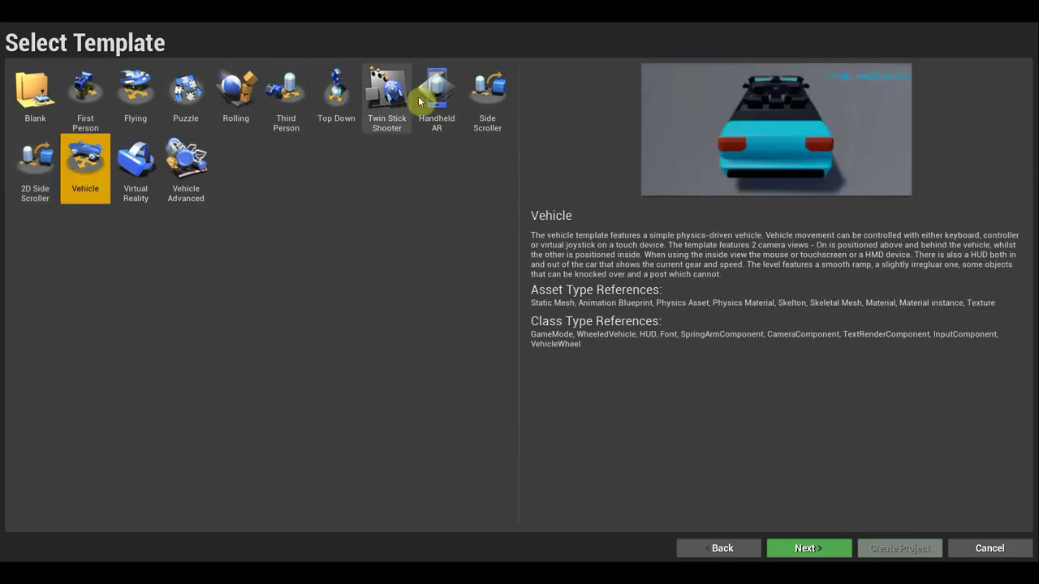
{"action": "left_click", "coordinate": [487, 97]}
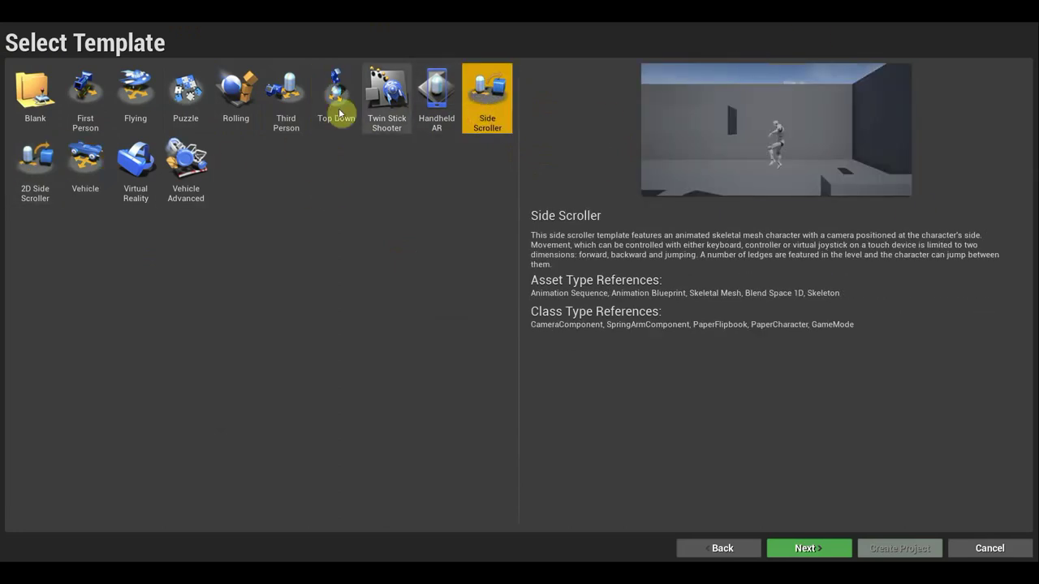
{"action": "left_click", "coordinate": [290, 107]}
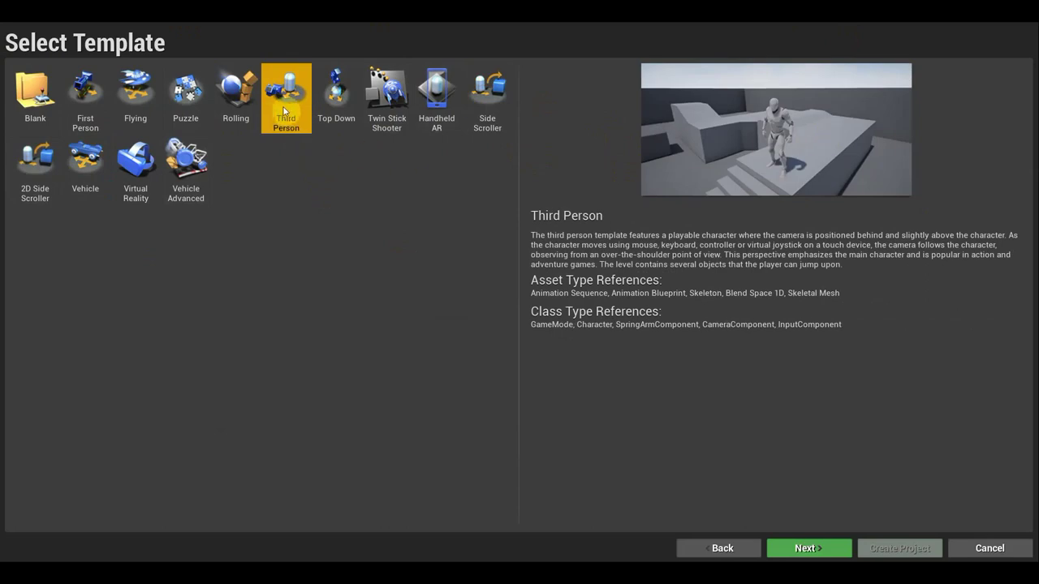
{"action": "left_click", "coordinate": [335, 109]}
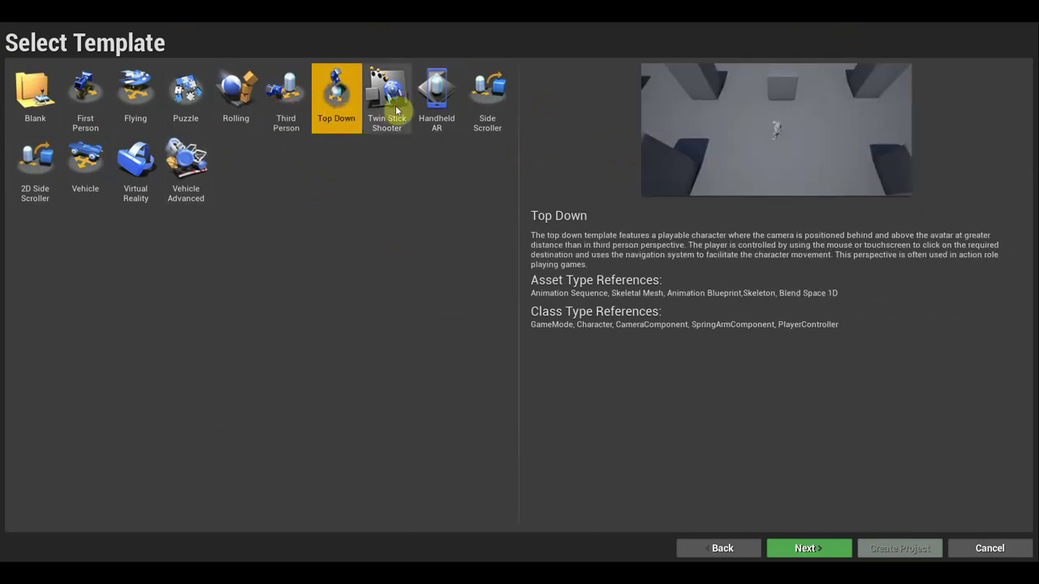
{"action": "left_click", "coordinate": [395, 107]}
{"action": "left_click", "coordinate": [446, 114]}
{"action": "left_click", "coordinate": [479, 116]}
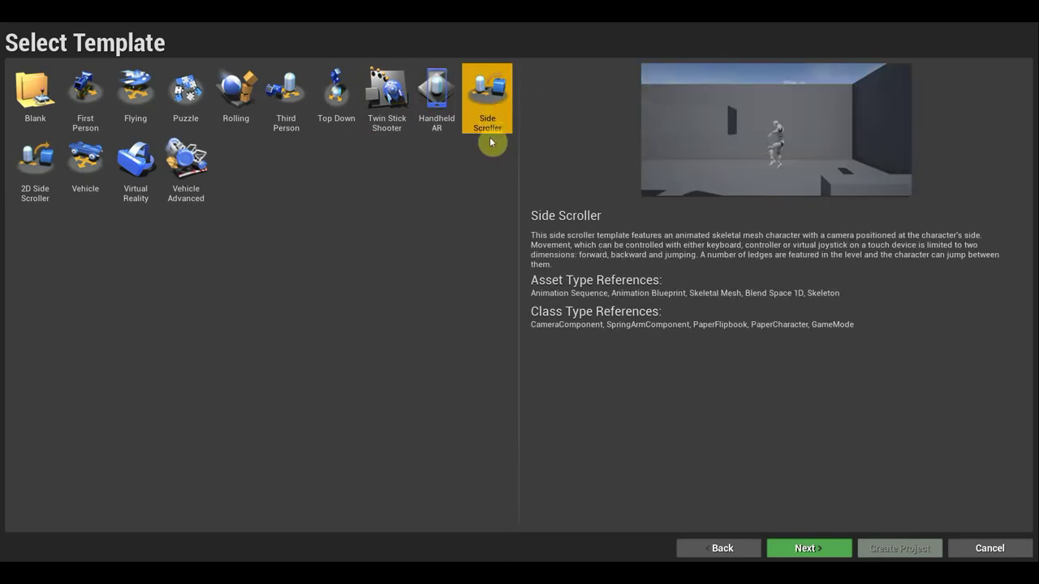
{"action": "left_click", "coordinate": [335, 109]}
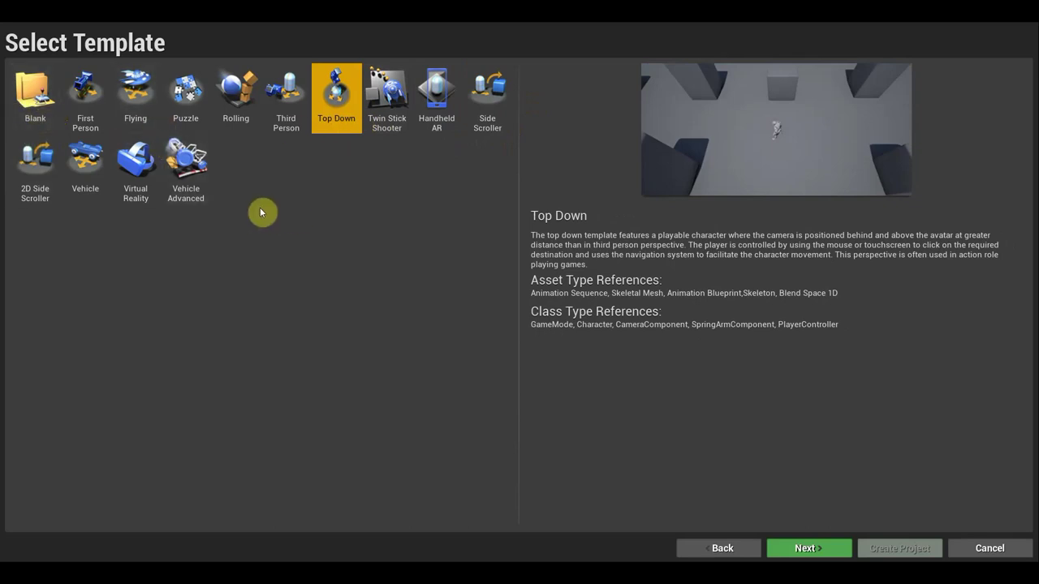
{"action": "left_click", "coordinate": [800, 548]}
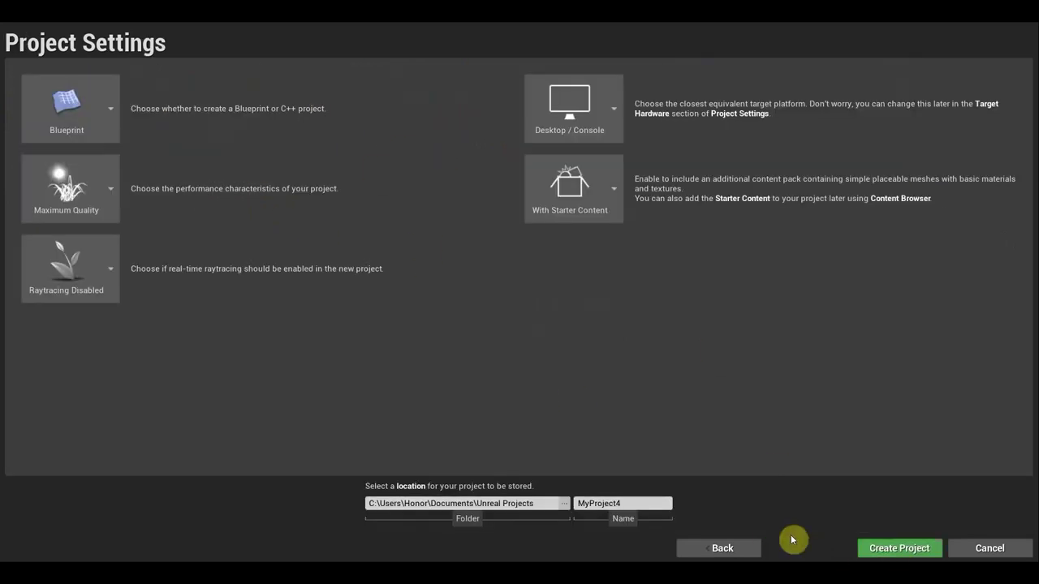
Create MyProject4 targeting Desktop / Console, keeping Blueprint and With Starter Content.
{"action": "left_click", "coordinate": [574, 112]}
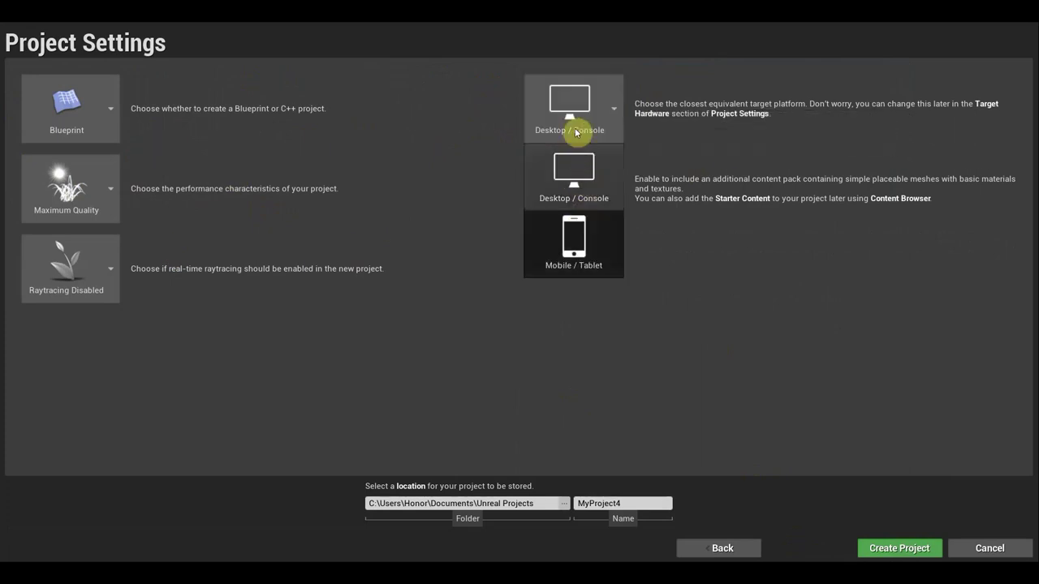
{"action": "left_click", "coordinate": [578, 159]}
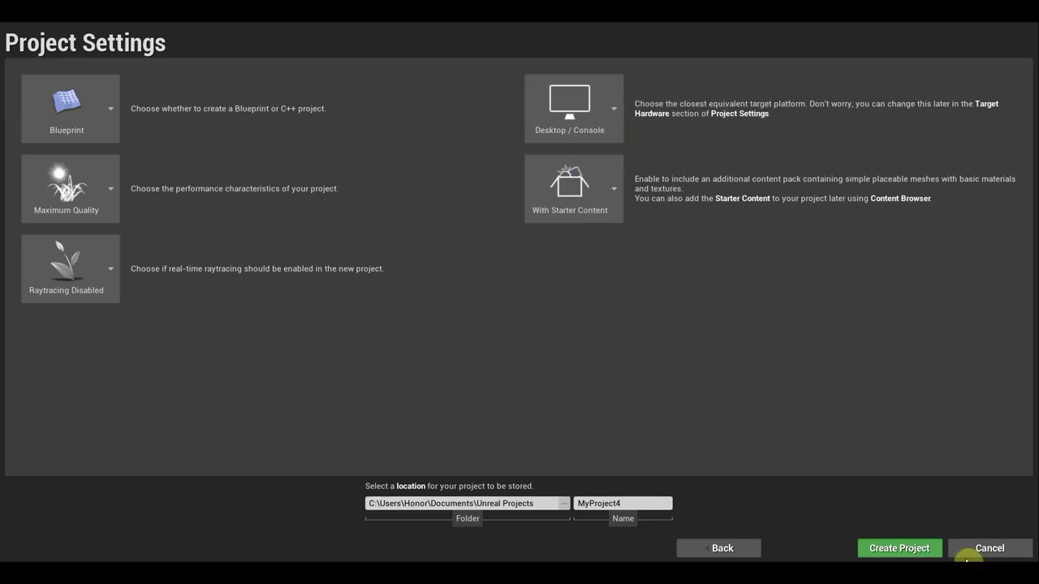
{"action": "left_click", "coordinate": [899, 548]}
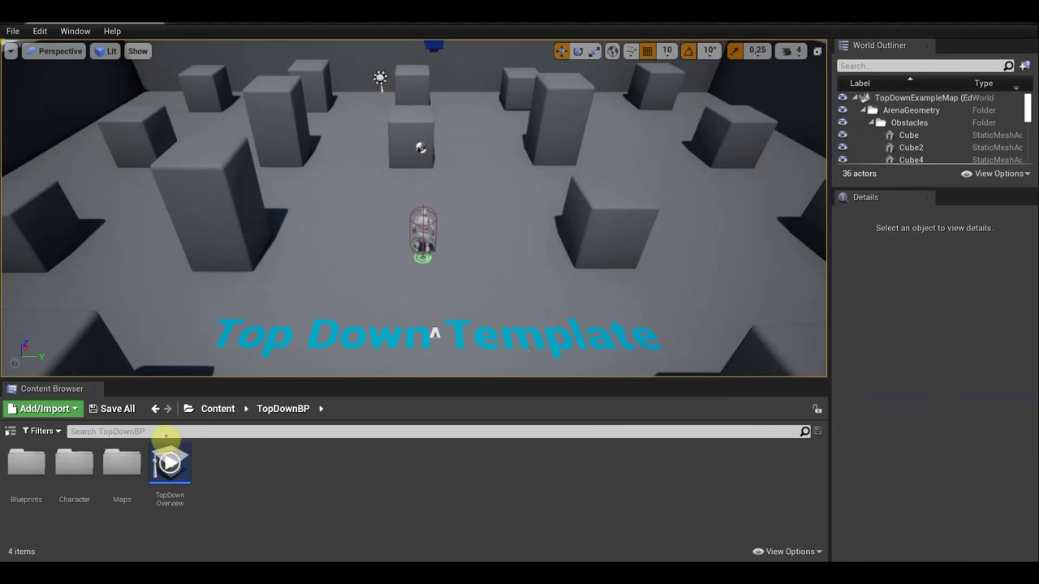
Browse to StarterContent > Mannequin > Animations and select ThirdPersonWalk.
{"action": "left_click", "coordinate": [11, 430]}
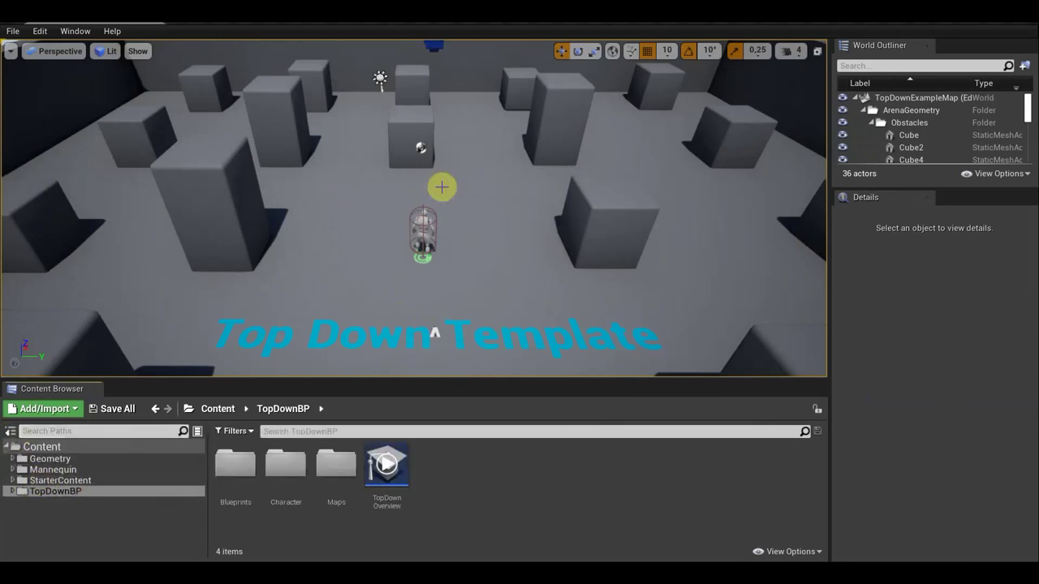
{"action": "scroll", "coordinate": [401, 256], "scroll_direction": "up", "scroll_amount": 2}
{"action": "scroll", "coordinate": [400, 256], "scroll_direction": "up", "scroll_amount": 2}
{"action": "scroll", "coordinate": [401, 256], "scroll_direction": "up", "scroll_amount": 2}
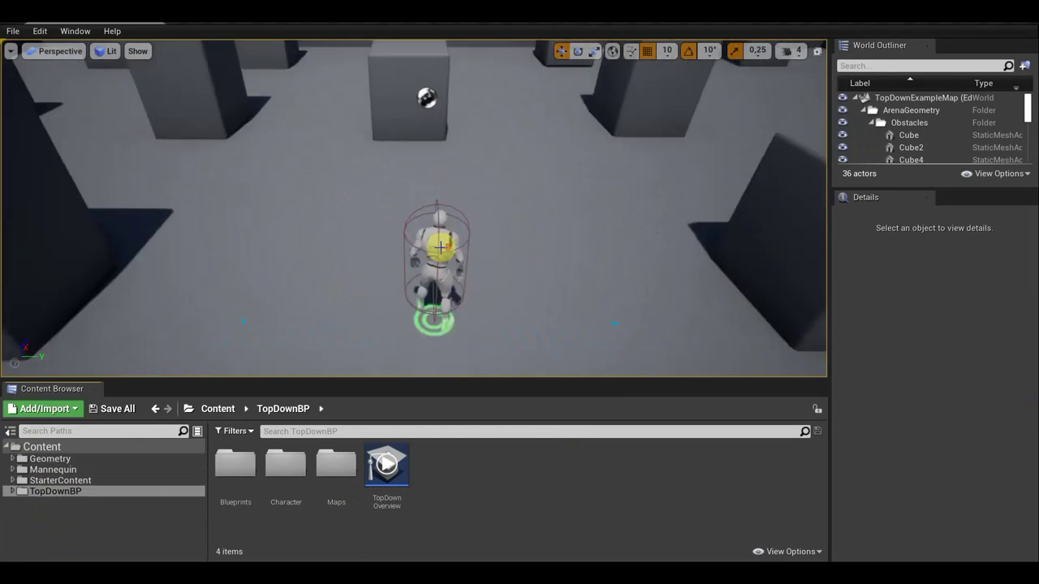
{"action": "scroll", "coordinate": [271, 163], "scroll_direction": "down", "scroll_amount": 2}
{"action": "scroll", "coordinate": [363, 155], "scroll_direction": "down", "scroll_amount": 2}
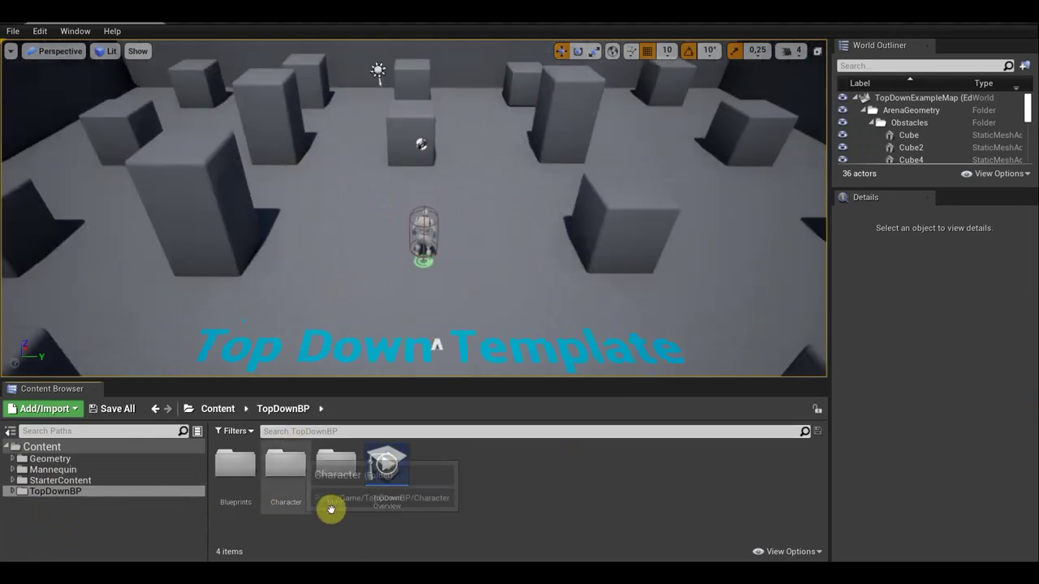
{"action": "left_click", "coordinate": [10, 484]}
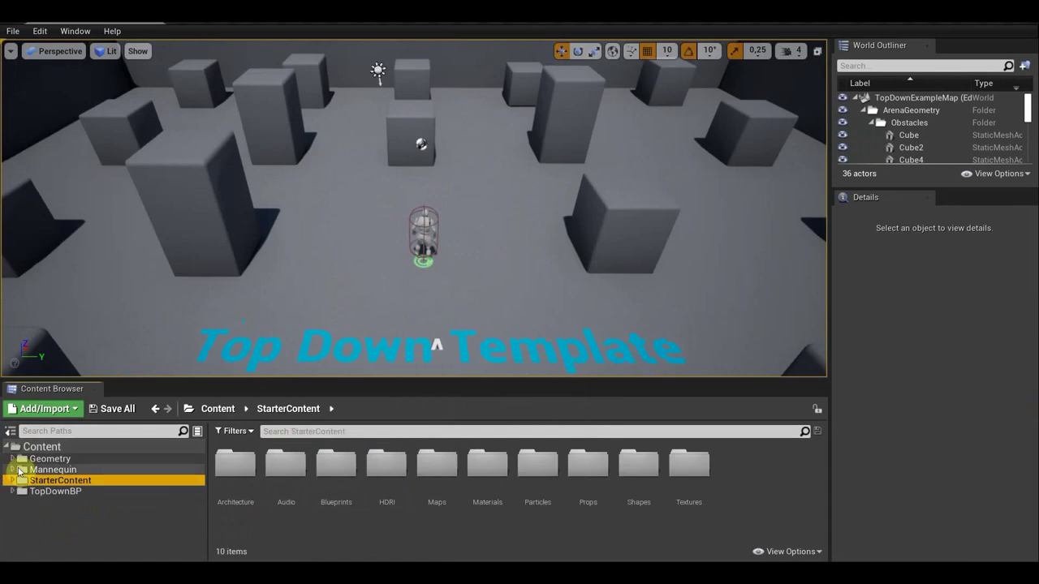
{"action": "left_click", "coordinate": [16, 470]}
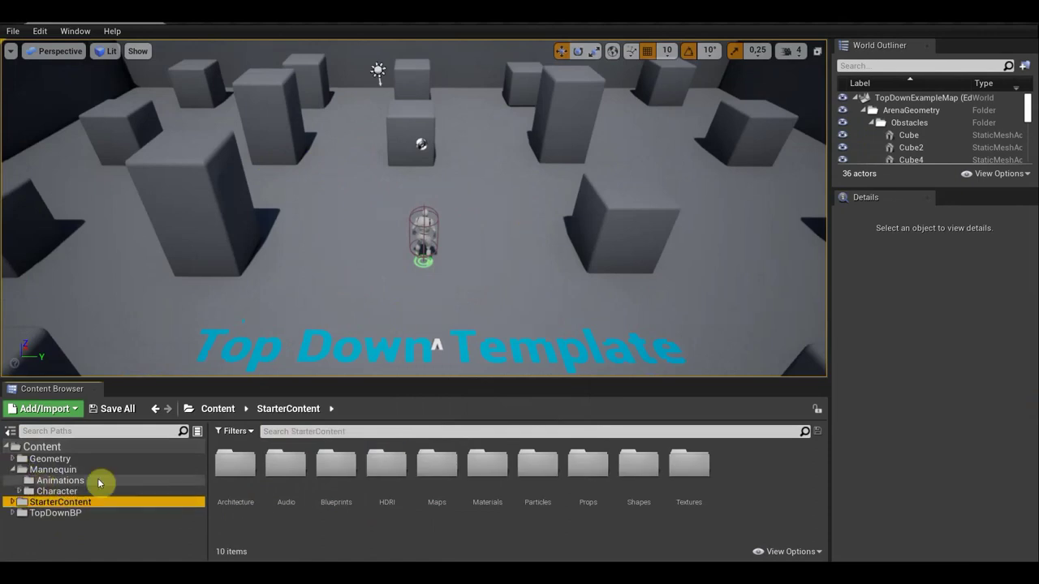
{"action": "left_click", "coordinate": [56, 481]}
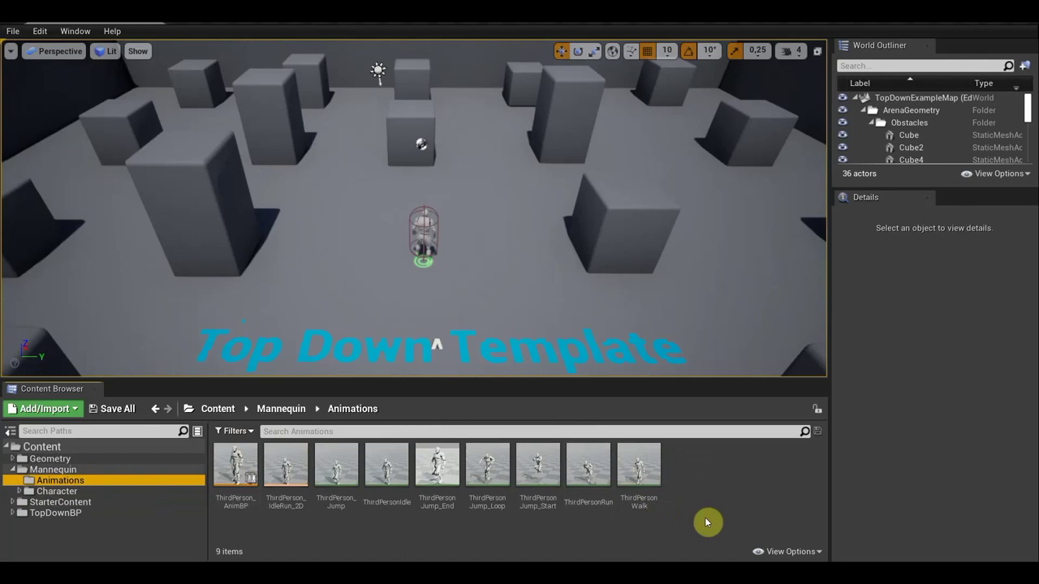
{"action": "left_click", "coordinate": [626, 479]}
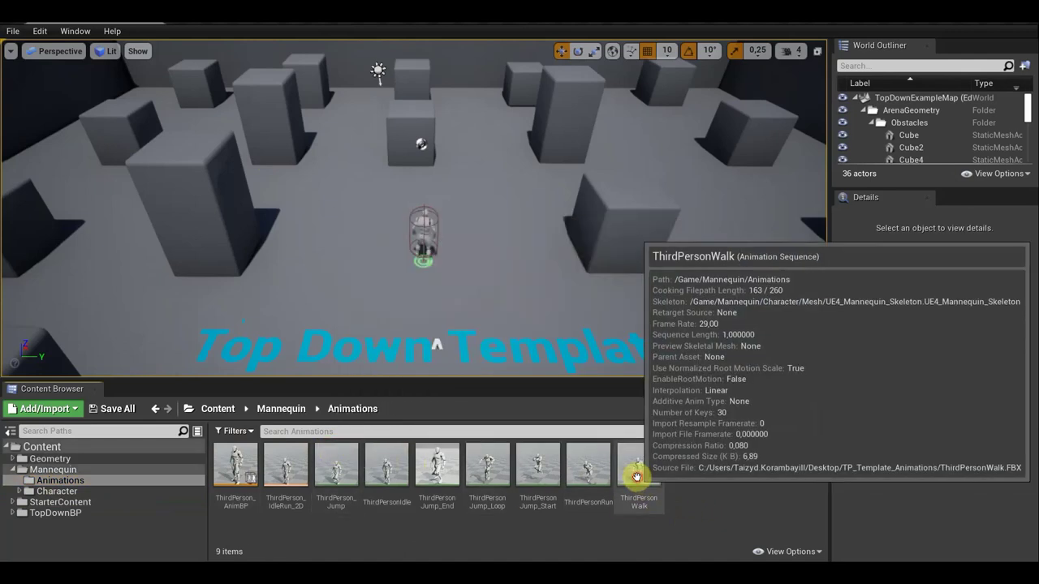
Force-delete all nine Mannequin animation assets.
{"action": "left_click", "coordinate": [247, 473], "text": "shift"}
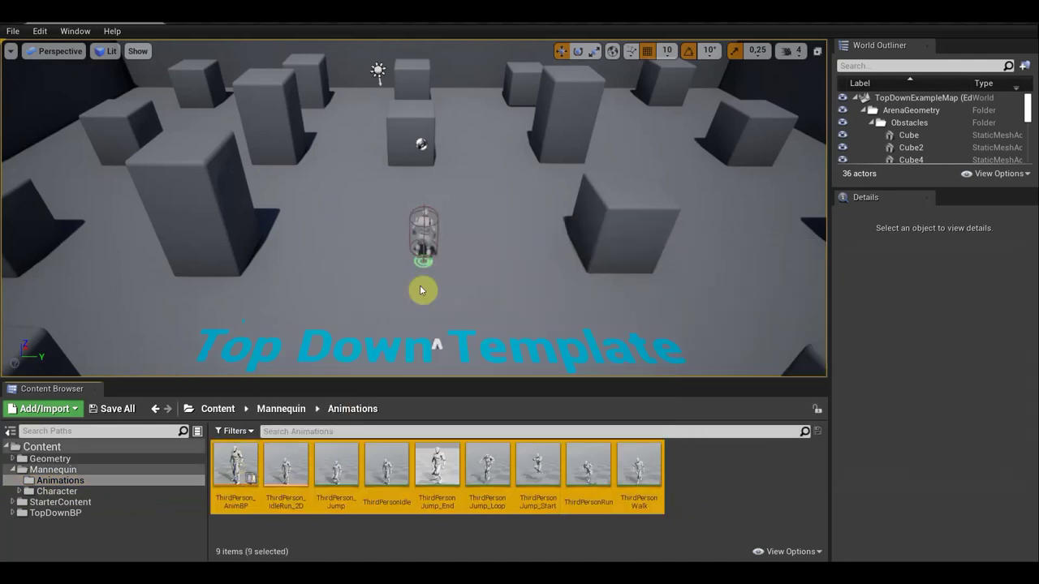
{"action": "mouse_move", "coordinate": [401, 475]}
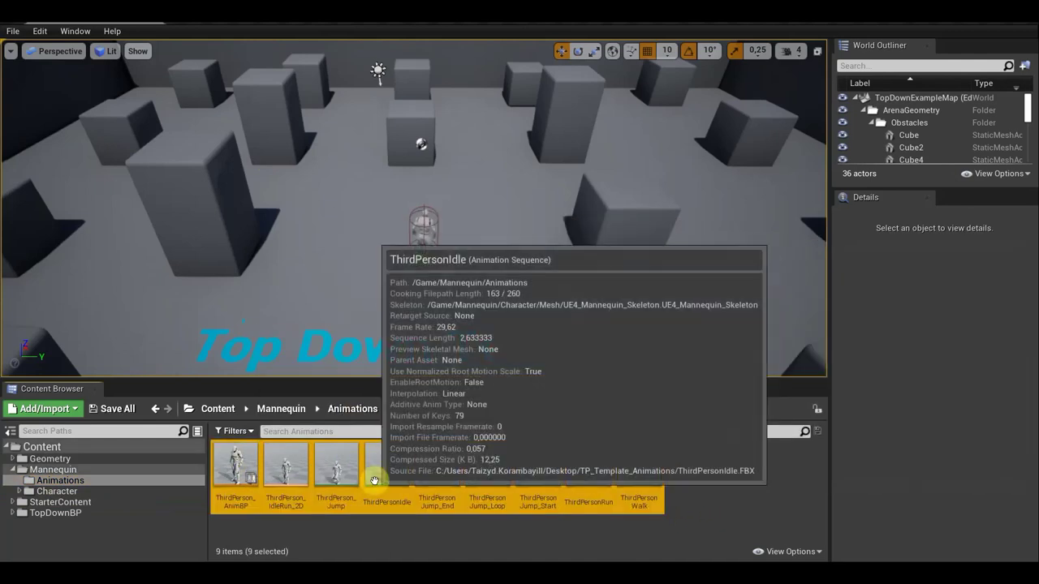
{"action": "key", "text": "Delete"}
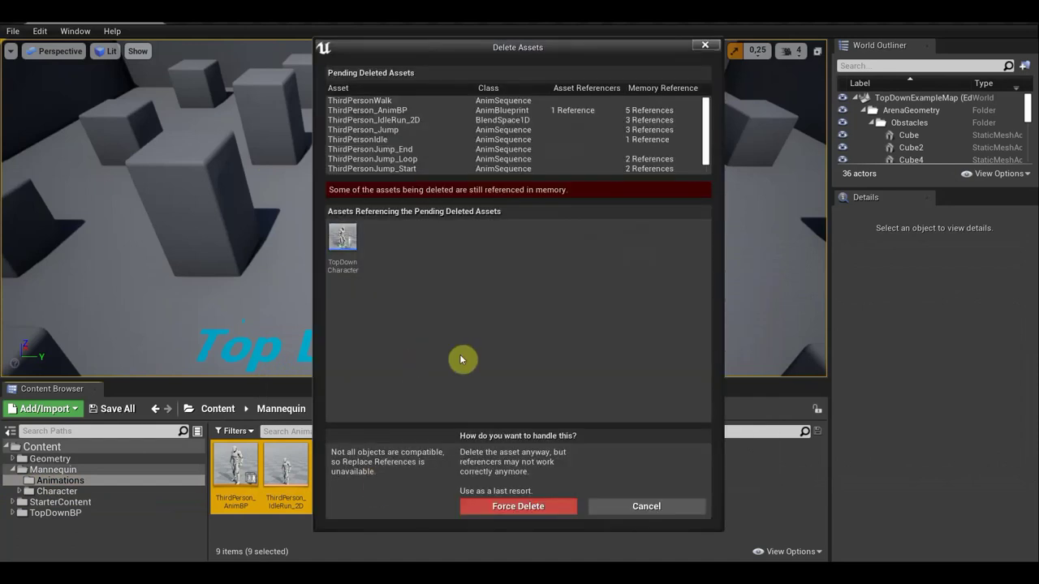
{"action": "left_click", "coordinate": [527, 508]}
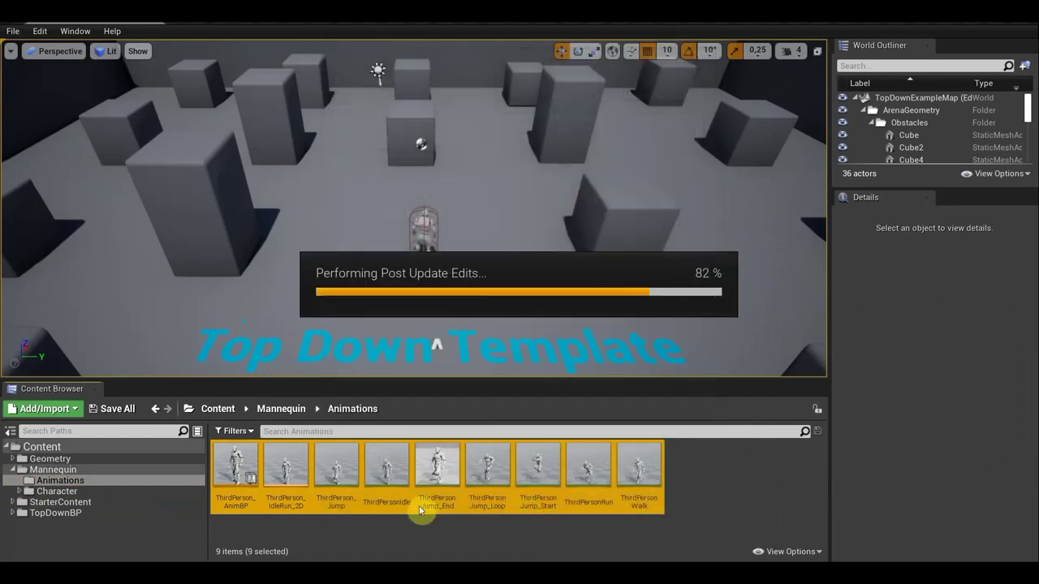
Force-delete all five assets in the Character Mesh folder, including UE4_Mannequin_Skeleton.
{"action": "left_click", "coordinate": [54, 492]}
{"action": "double_click", "coordinate": [284, 479]}
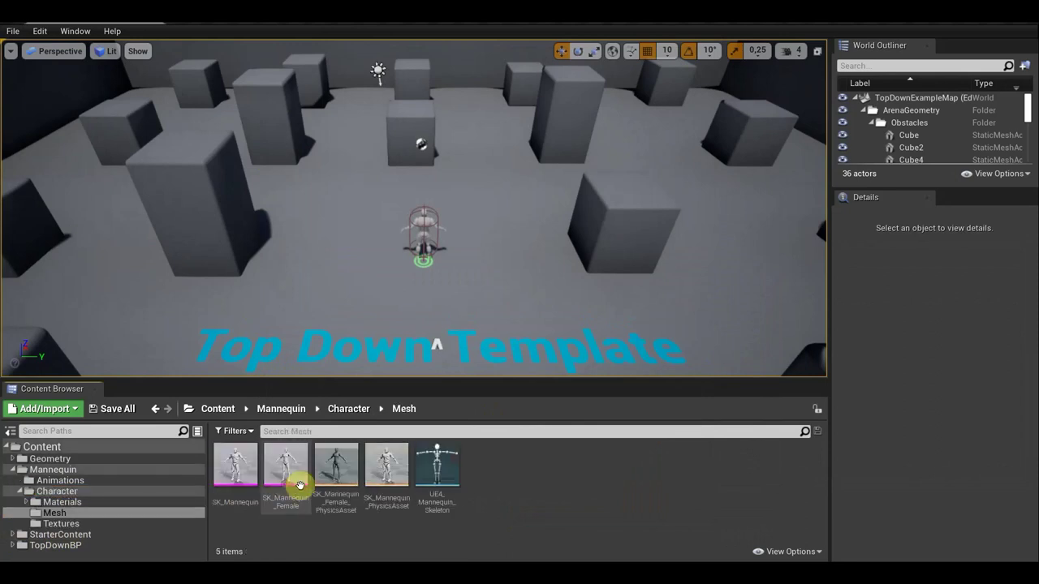
{"action": "left_click", "coordinate": [436, 472]}
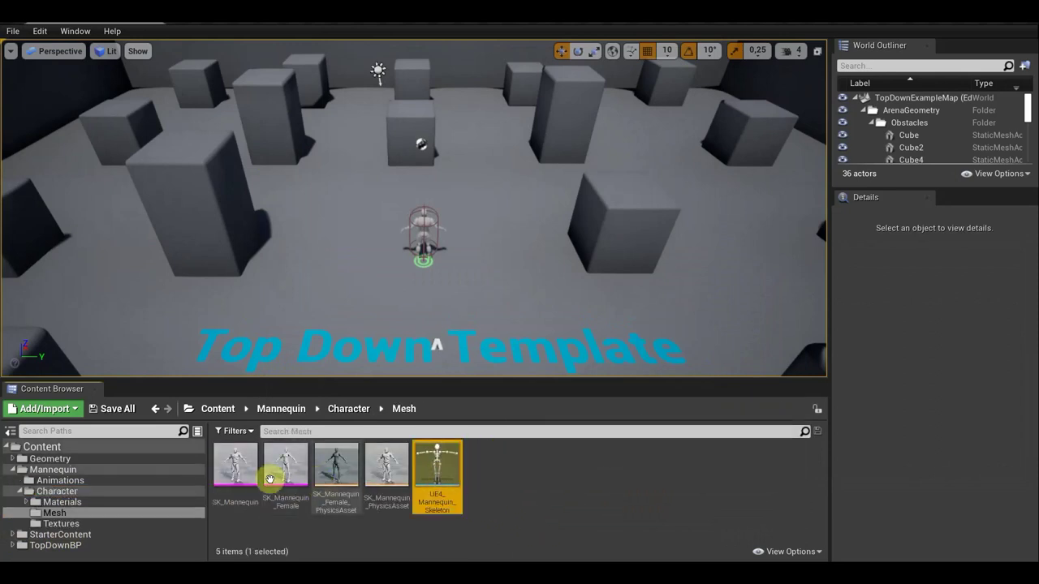
{"action": "left_click", "coordinate": [233, 473], "text": "shift"}
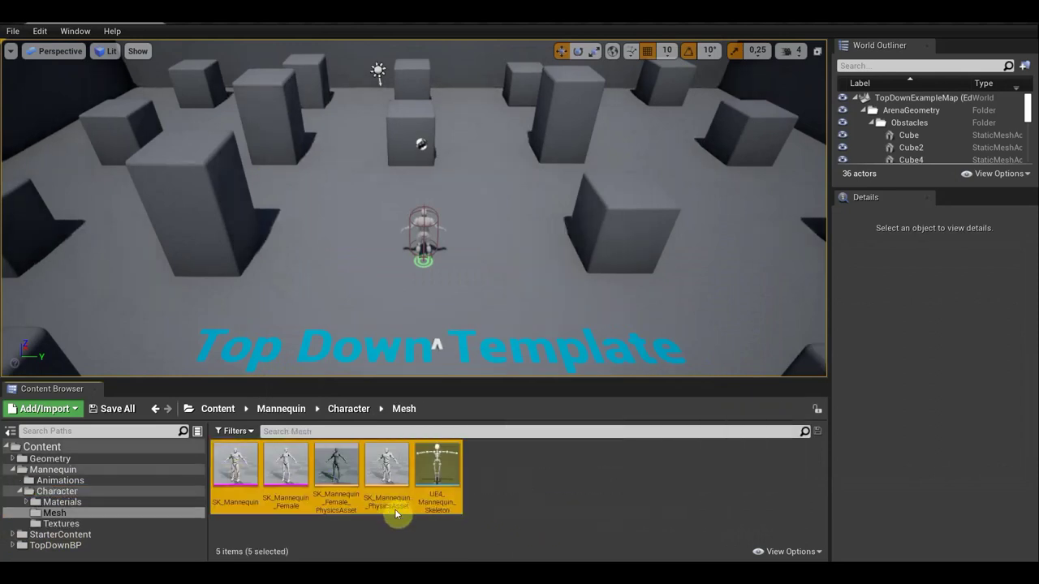
{"action": "key", "text": "Delete"}
{"action": "left_click", "coordinate": [512, 509]}
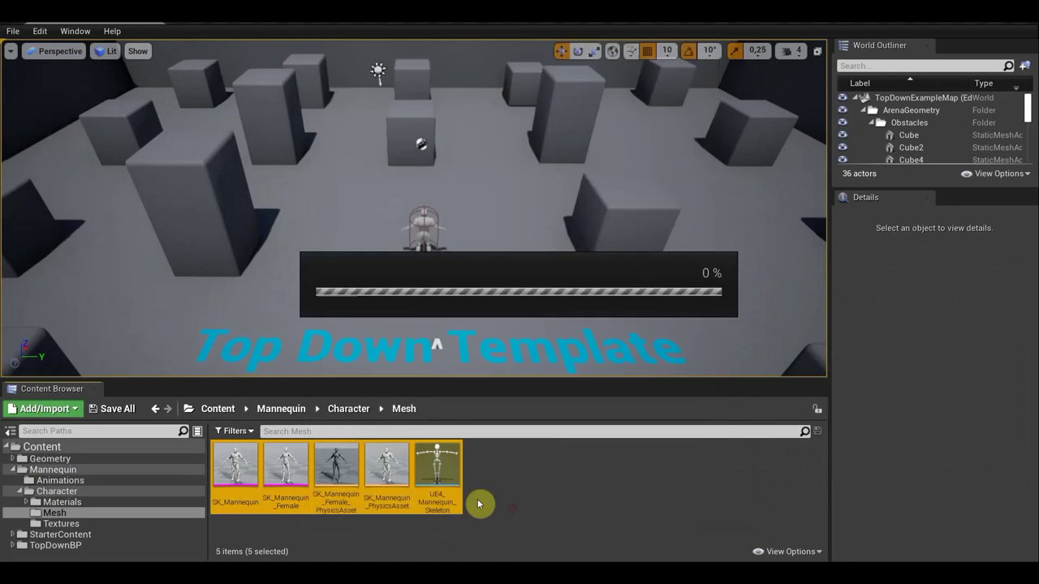
Delete the three Mannequin materials and the MaterialLayers folder with its textures and functions.
{"action": "left_click", "coordinate": [50, 503]}
{"action": "left_click", "coordinate": [386, 466]}
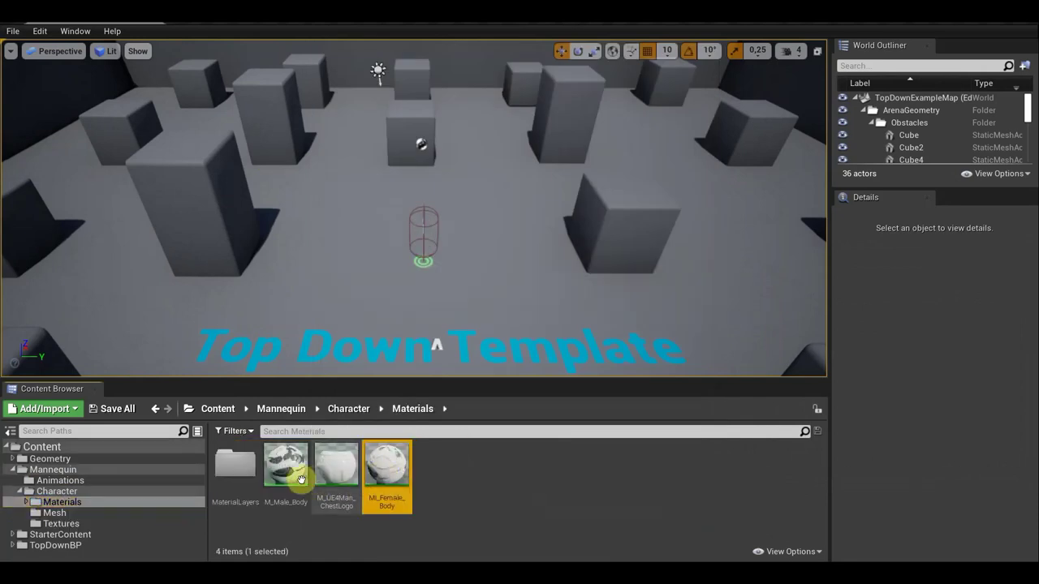
{"action": "left_click", "coordinate": [257, 477], "text": "shift"}
{"action": "key", "text": "Delete"}
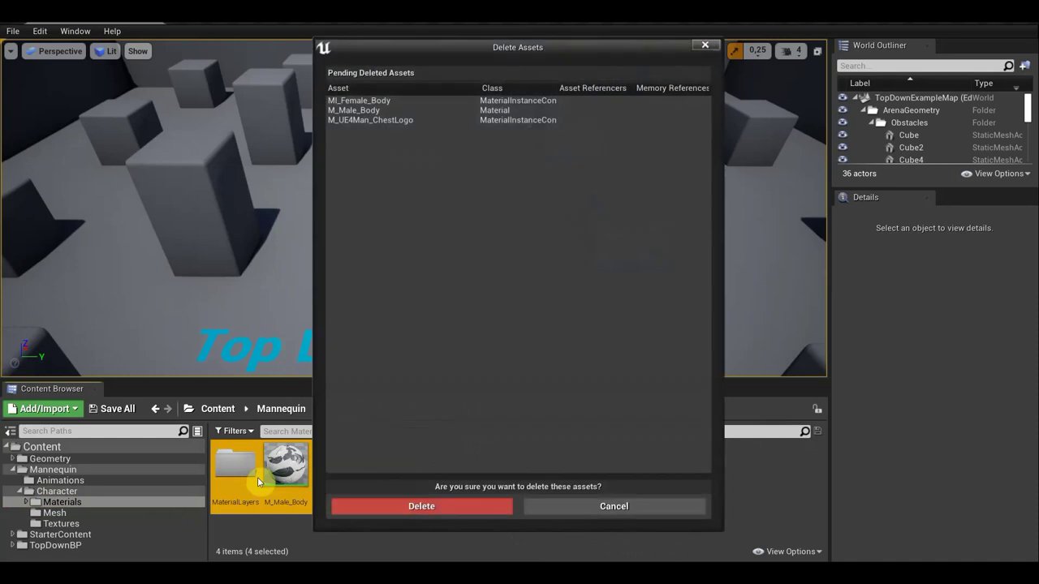
{"action": "left_click", "coordinate": [406, 507]}
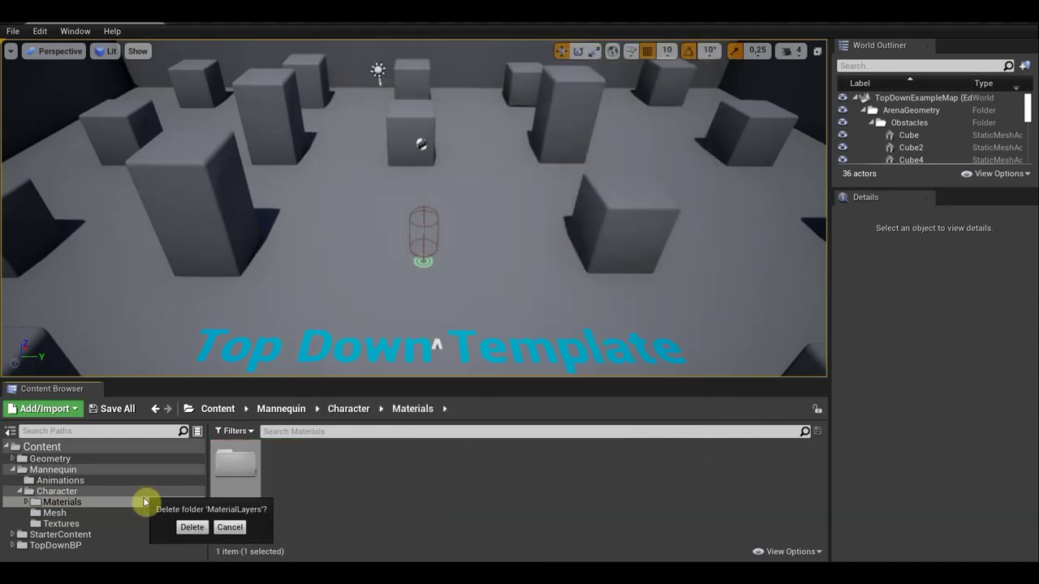
{"action": "left_click", "coordinate": [193, 527]}
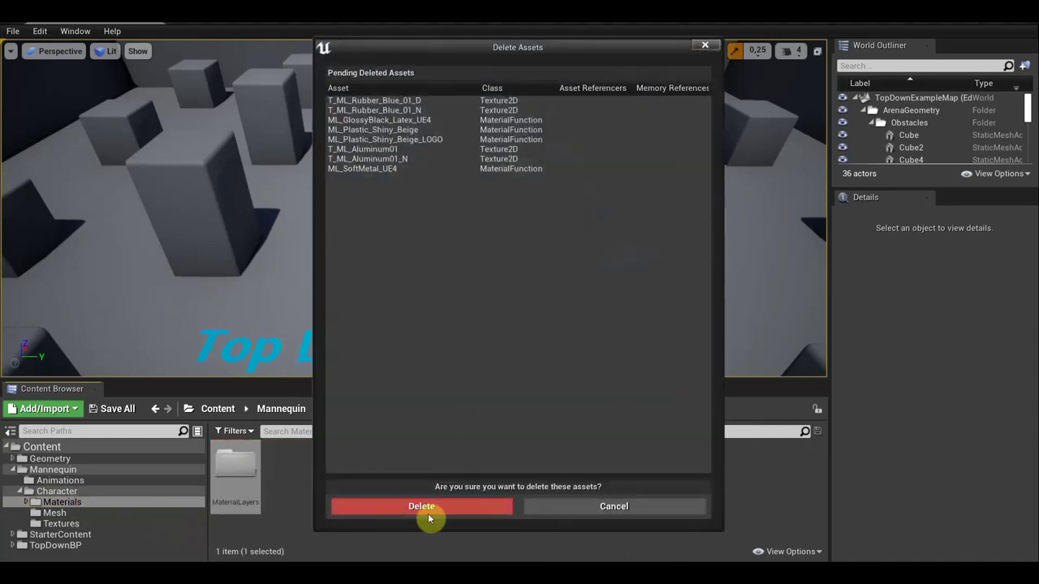
{"action": "left_click", "coordinate": [429, 513]}
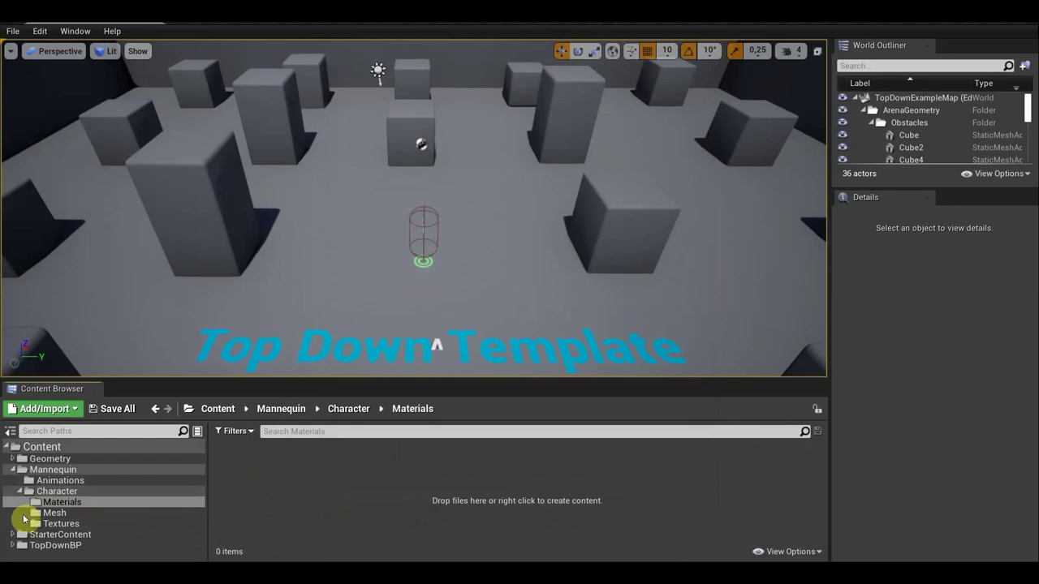
Delete all six textures in the Character Textures folder.
{"action": "left_click", "coordinate": [53, 513]}
{"action": "left_click", "coordinate": [69, 526]}
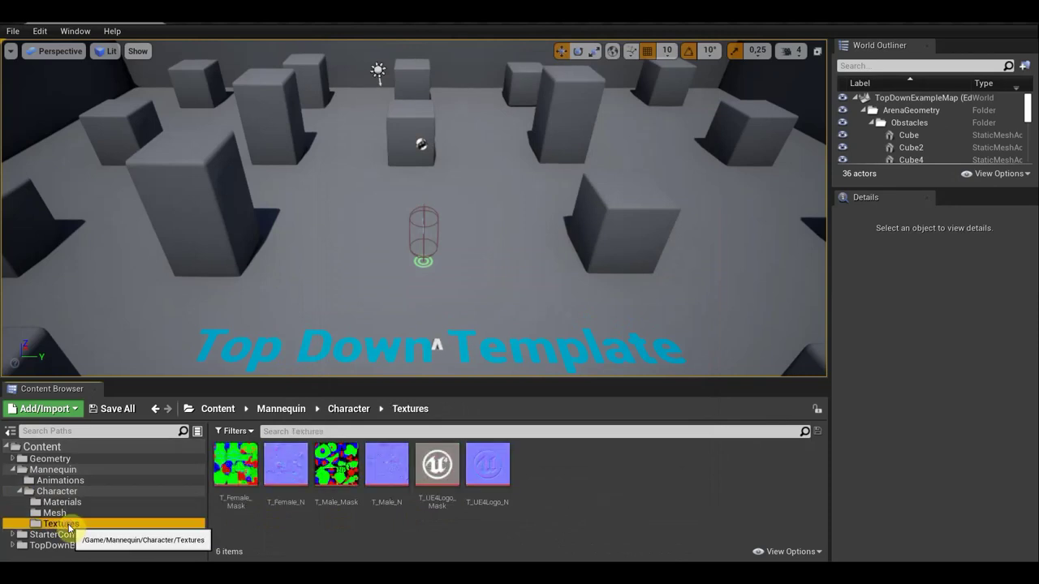
{"action": "left_click", "coordinate": [495, 469]}
{"action": "left_click", "coordinate": [263, 481], "text": "shift"}
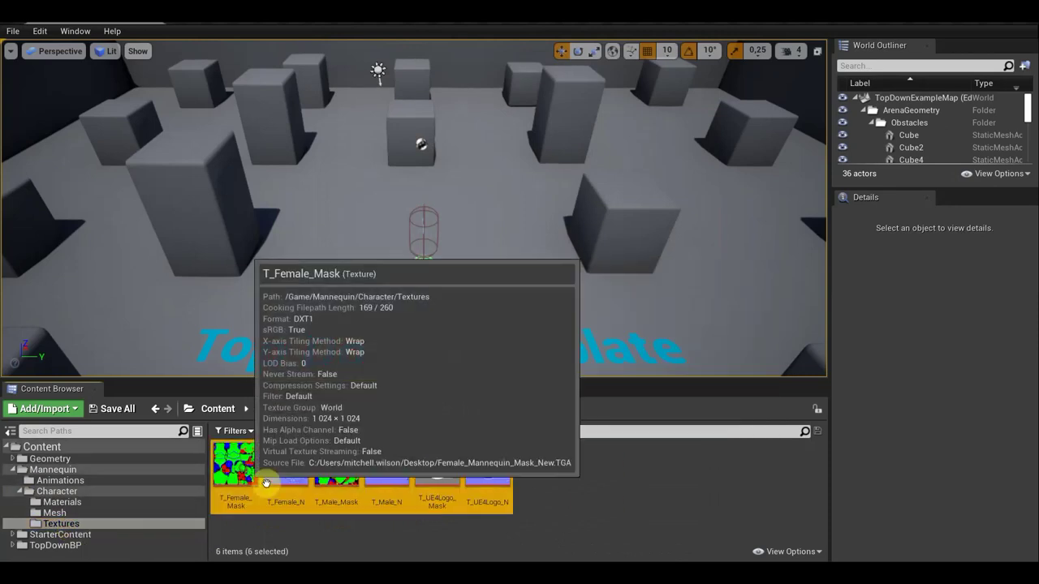
{"action": "key", "text": "Delete"}
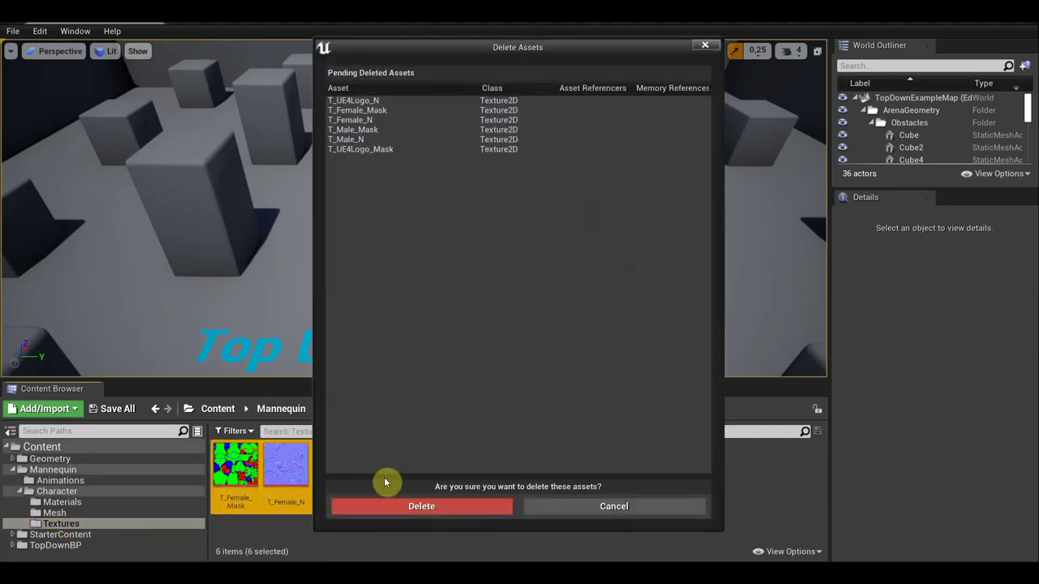
{"action": "left_click", "coordinate": [422, 510]}
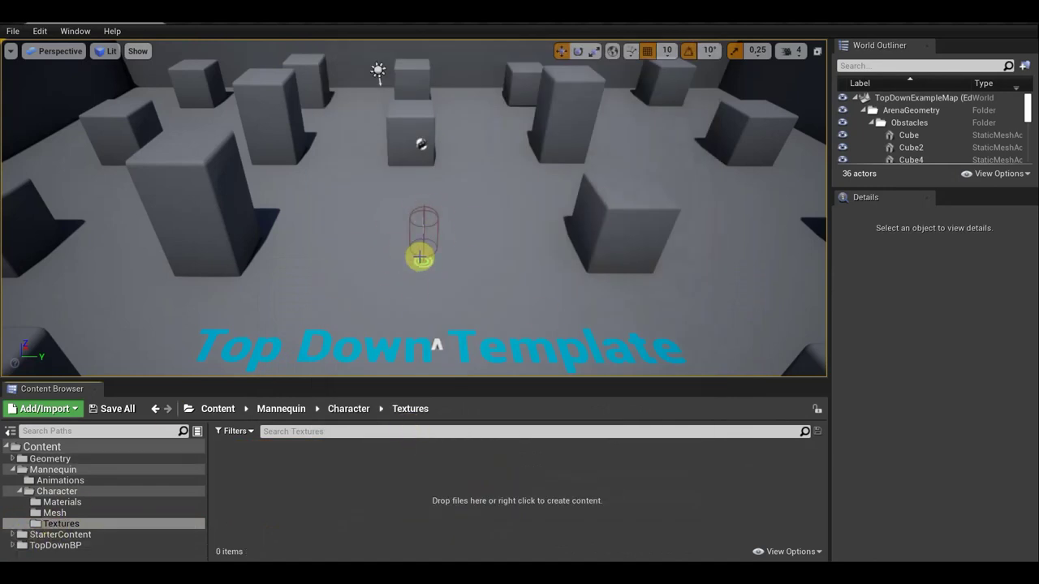
Check that Materials is empty and return to the Character folder's subfolders.
{"action": "left_click", "coordinate": [68, 505]}
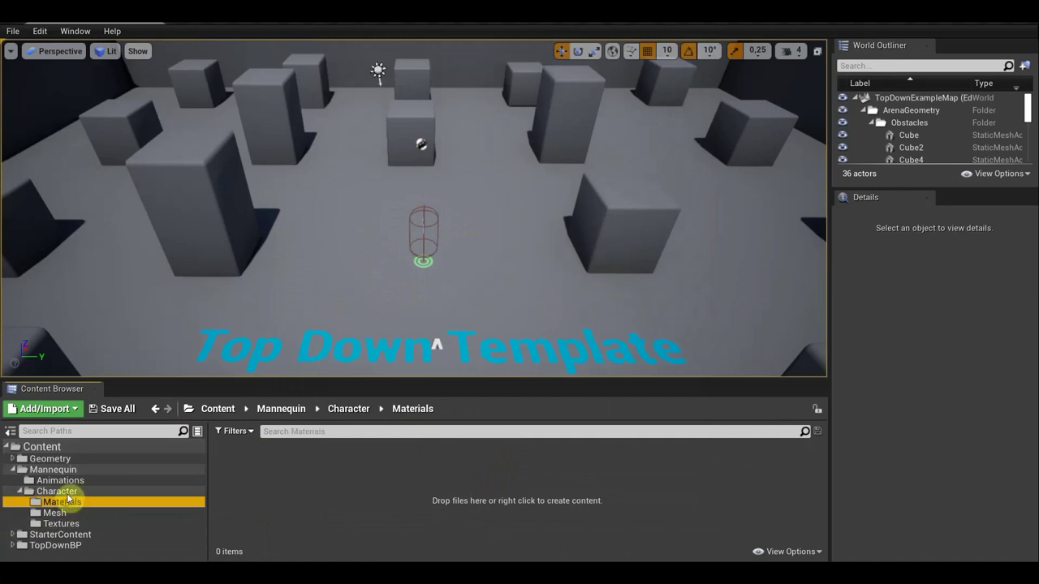
{"action": "left_click", "coordinate": [63, 492]}
{"action": "left_click", "coordinate": [65, 482]}
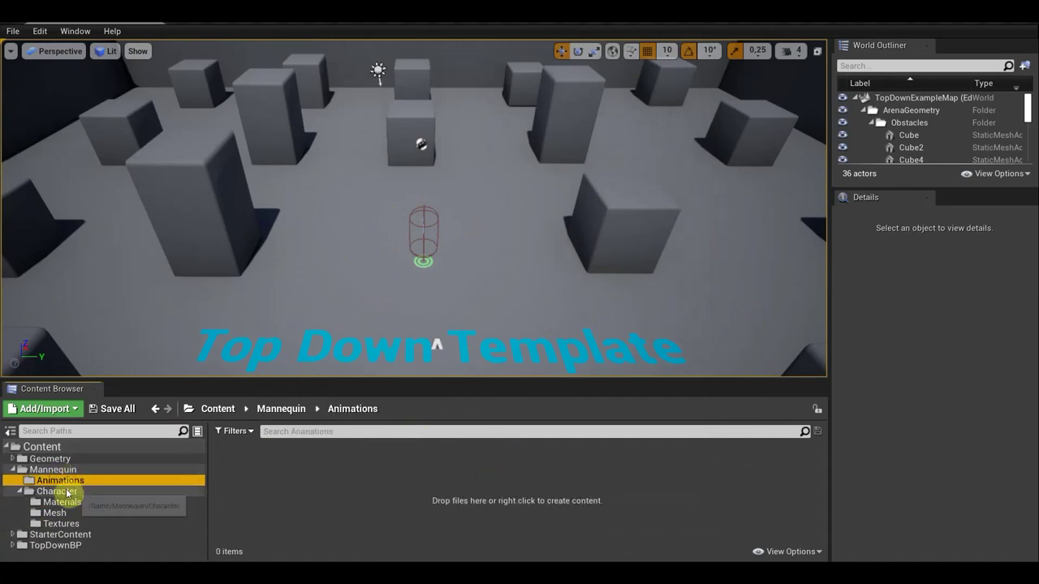
{"action": "left_click", "coordinate": [65, 491]}
{"action": "left_click", "coordinate": [241, 479]}
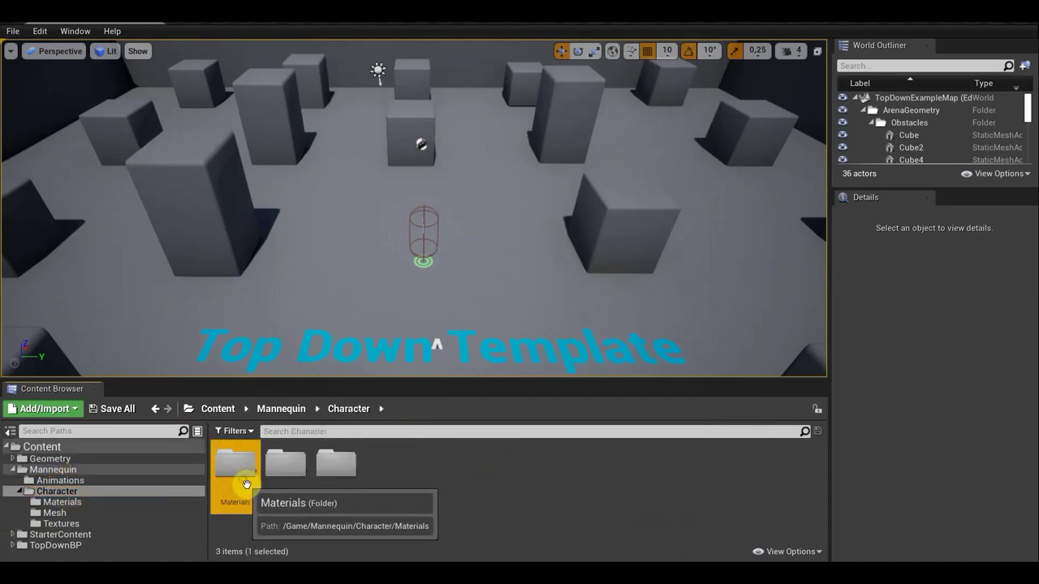
Import the character FBX into the Mesh folder with Skeleton left as None, using Import All.
{"action": "double_click", "coordinate": [339, 479]}
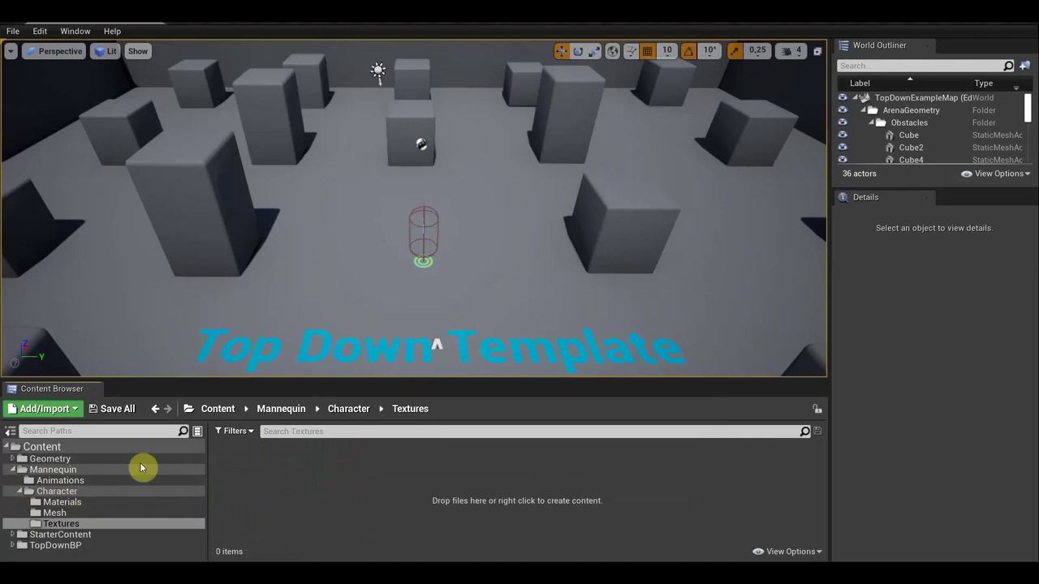
{"action": "left_click", "coordinate": [73, 515]}
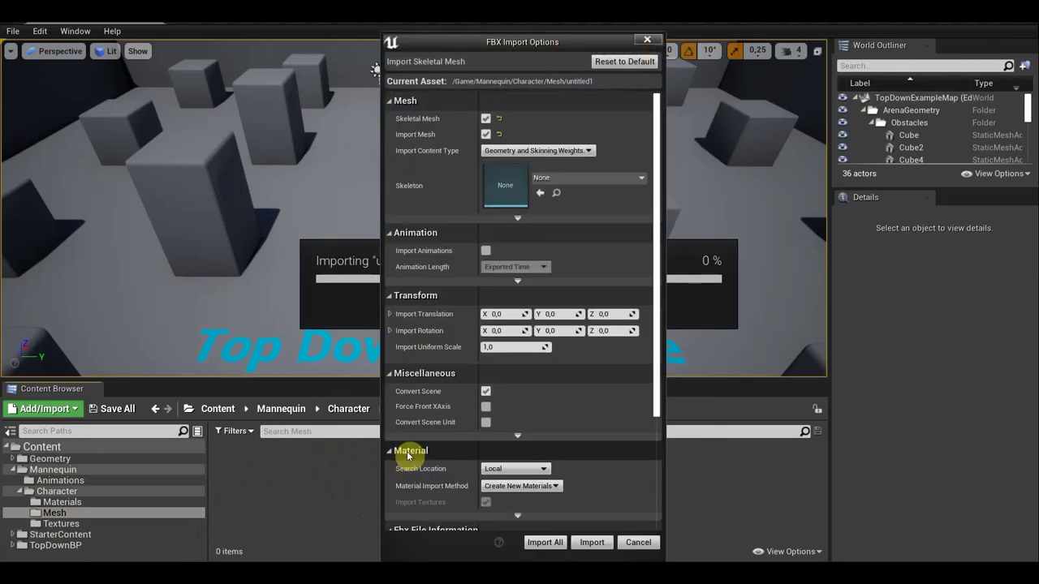
{"action": "left_click", "coordinate": [591, 180]}
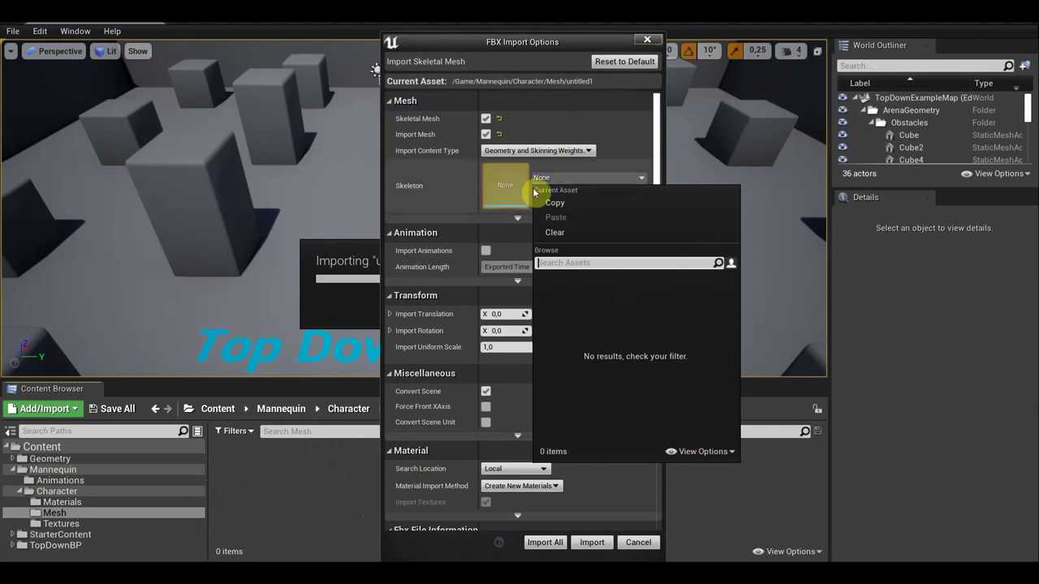
{"action": "left_click", "coordinate": [554, 544]}
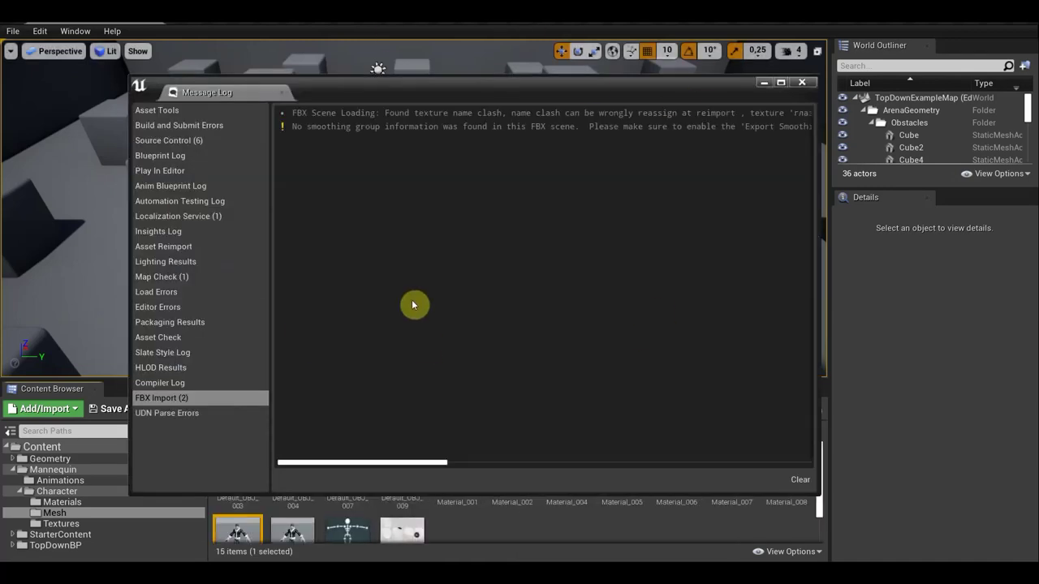
{"action": "left_click", "coordinate": [804, 84]}
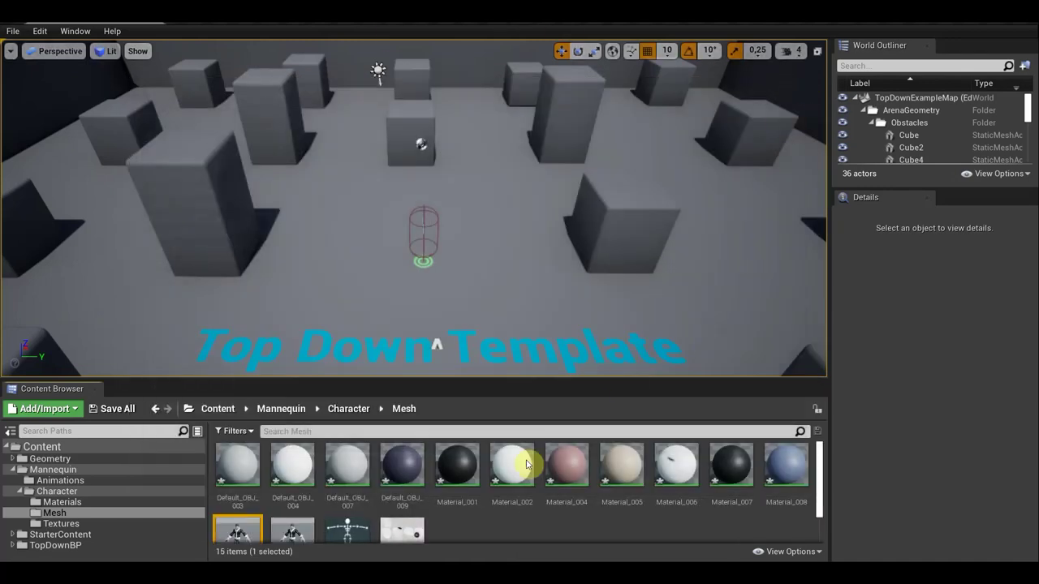
Open the imported untitled1 mesh in its editor.
{"action": "scroll", "coordinate": [351, 530], "scroll_direction": "down", "scroll_amount": 1}
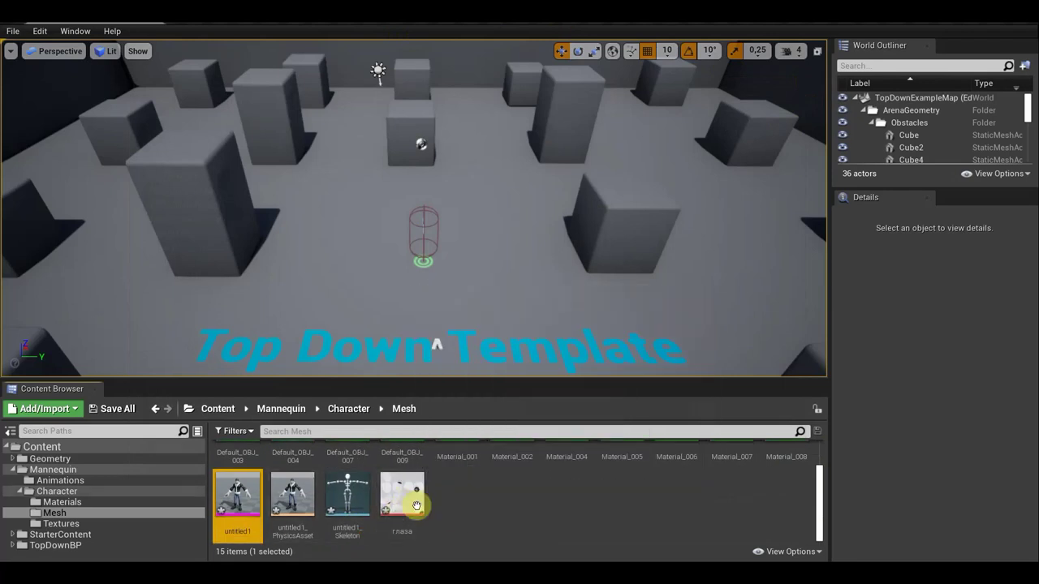
{"action": "mouse_move", "coordinate": [242, 497]}
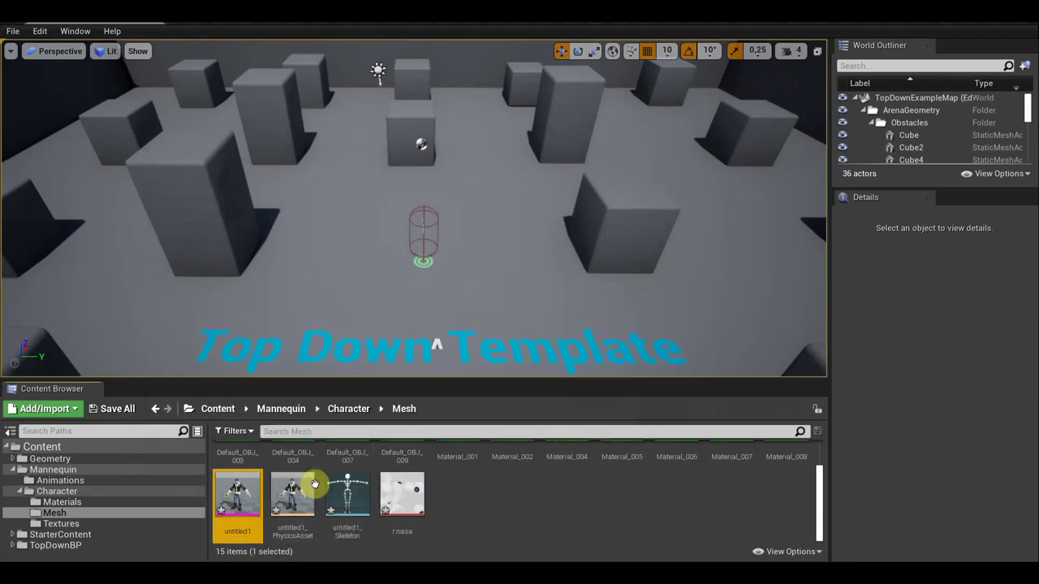
{"action": "mouse_move", "coordinate": [349, 497]}
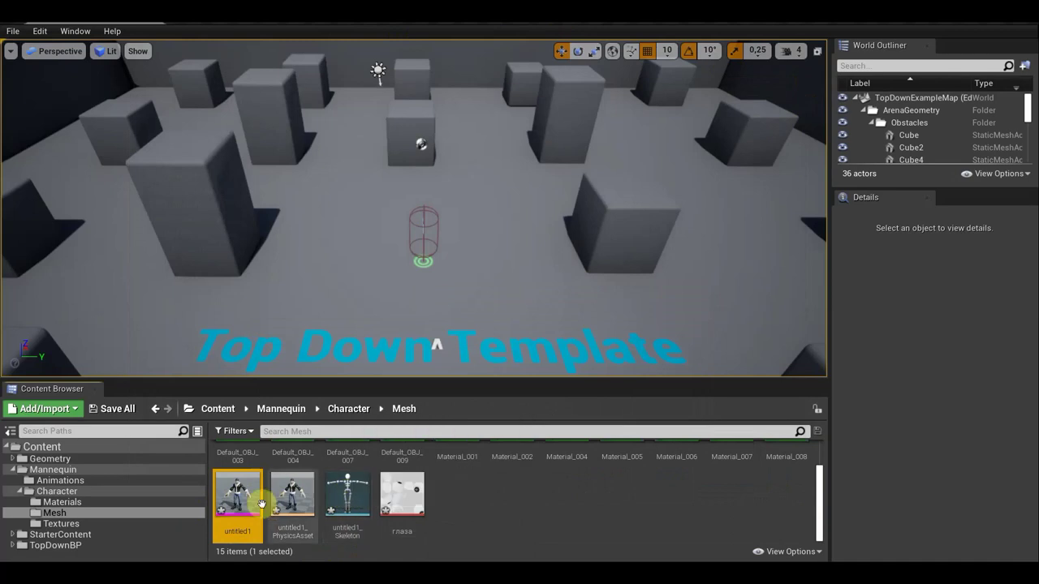
{"action": "double_click", "coordinate": [232, 497]}
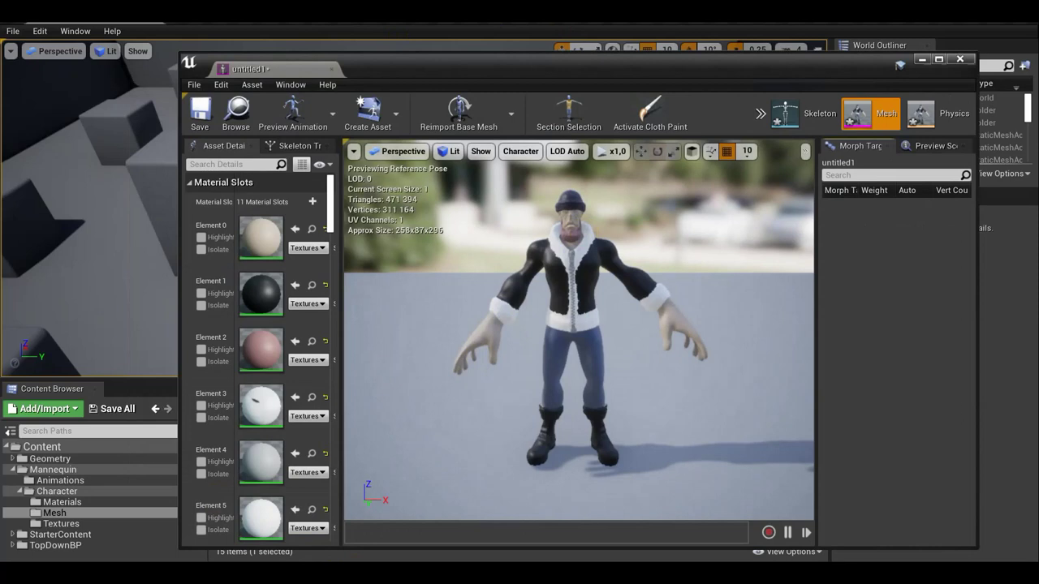
{"action": "left_click", "coordinate": [574, 229]}
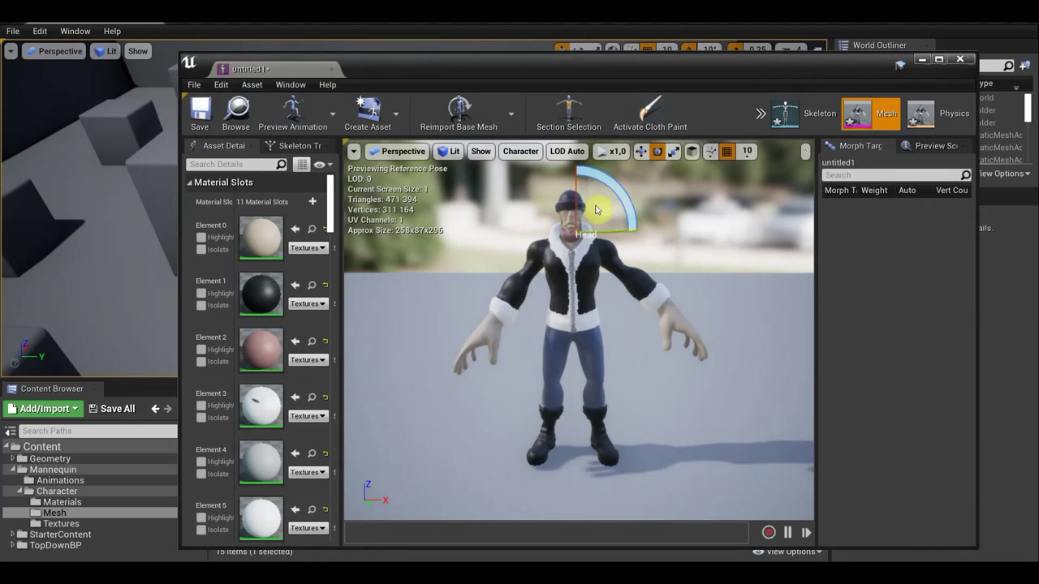
{"action": "left_click_drag", "start_coordinate": [618, 196], "coordinate": [635, 211]}
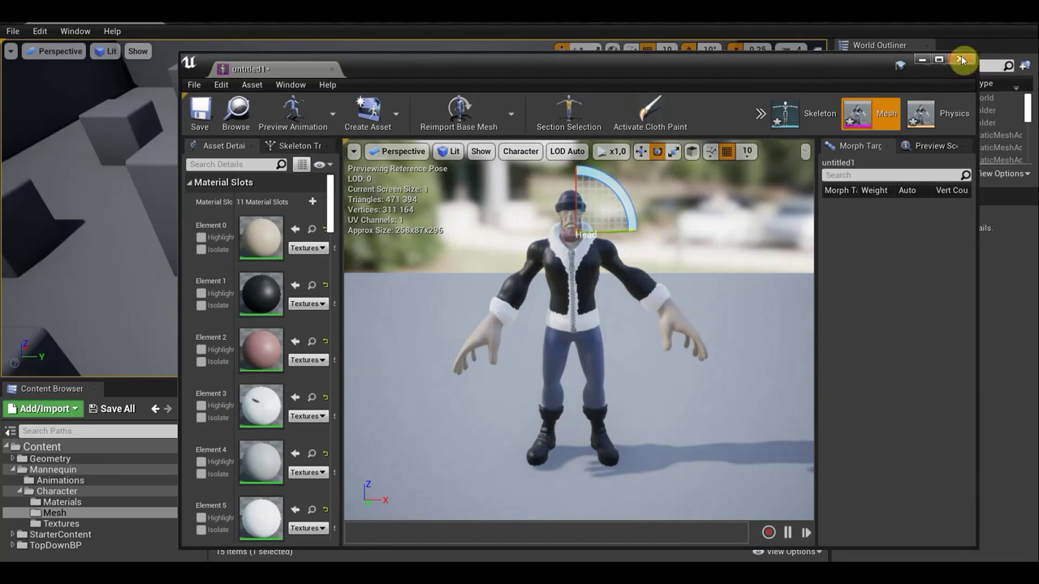
{"action": "left_click", "coordinate": [960, 60]}
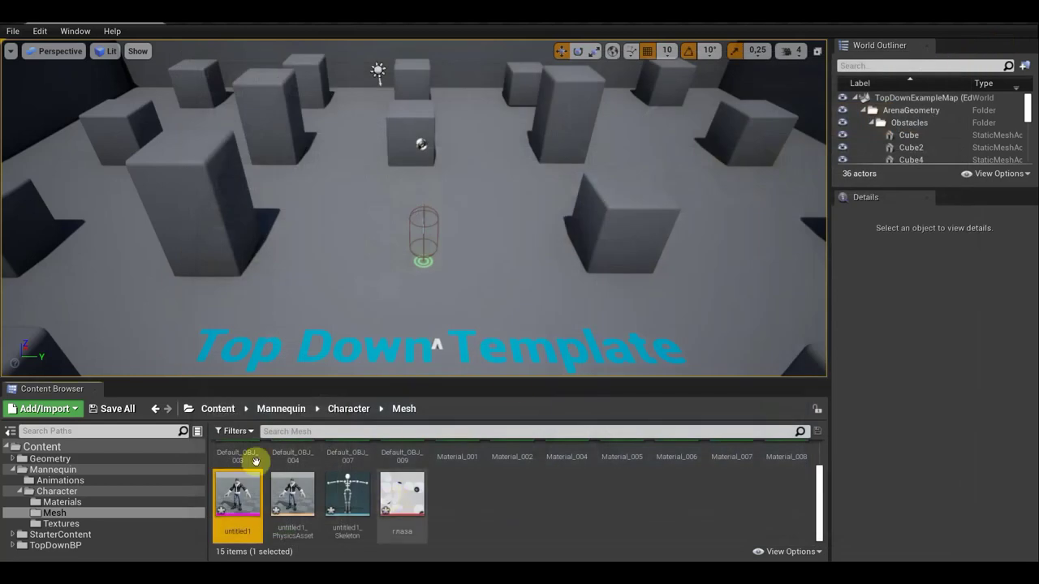
Create a folder named NewFolder in the Mesh folder, dismissing a pop-up notification.
{"action": "right_click", "coordinate": [480, 507]}
{"action": "mouse_move", "coordinate": [479, 501]}
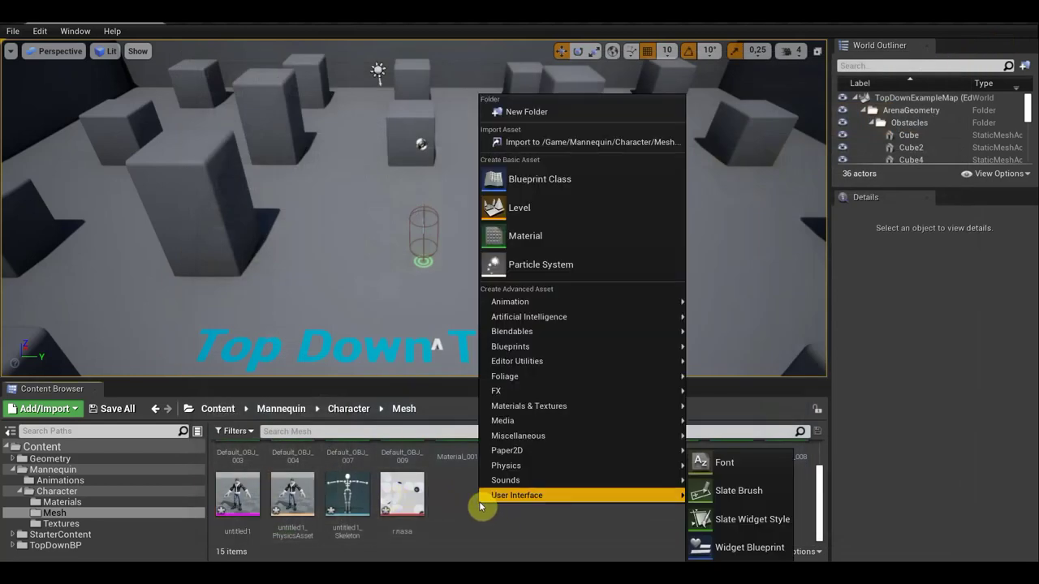
{"action": "left_click", "coordinate": [537, 111]}
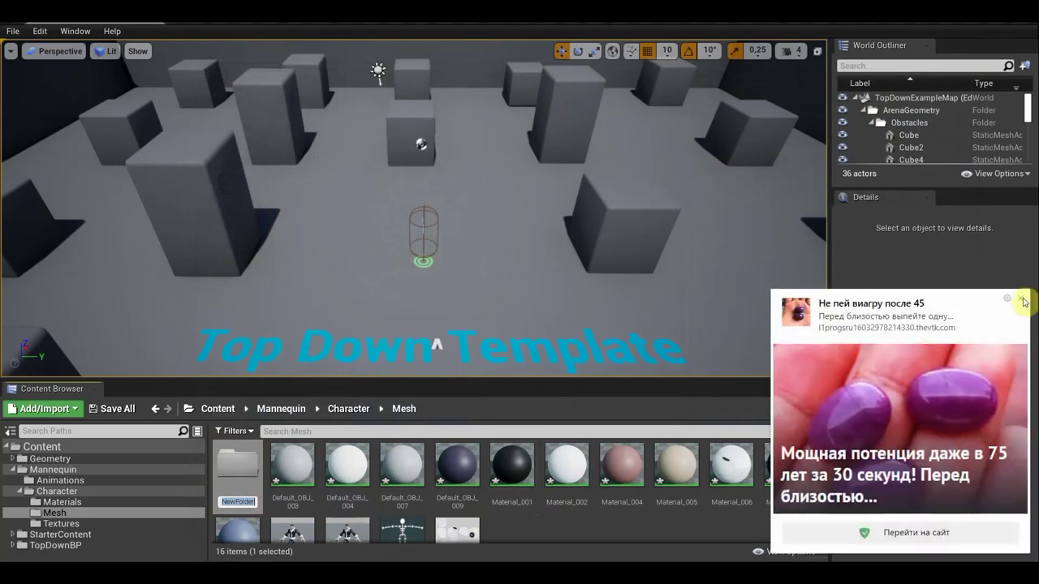
{"action": "left_click", "coordinate": [1021, 299]}
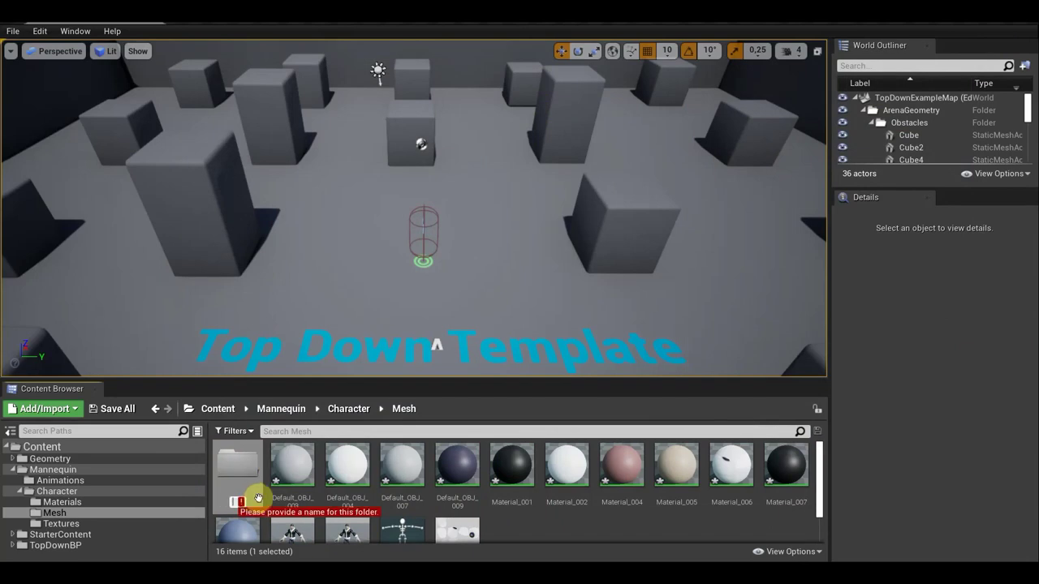
{"action": "left_click", "coordinate": [237, 469]}
Delete NewFolder and open the empty Animations folder.
{"action": "right_click", "coordinate": [237, 468]}
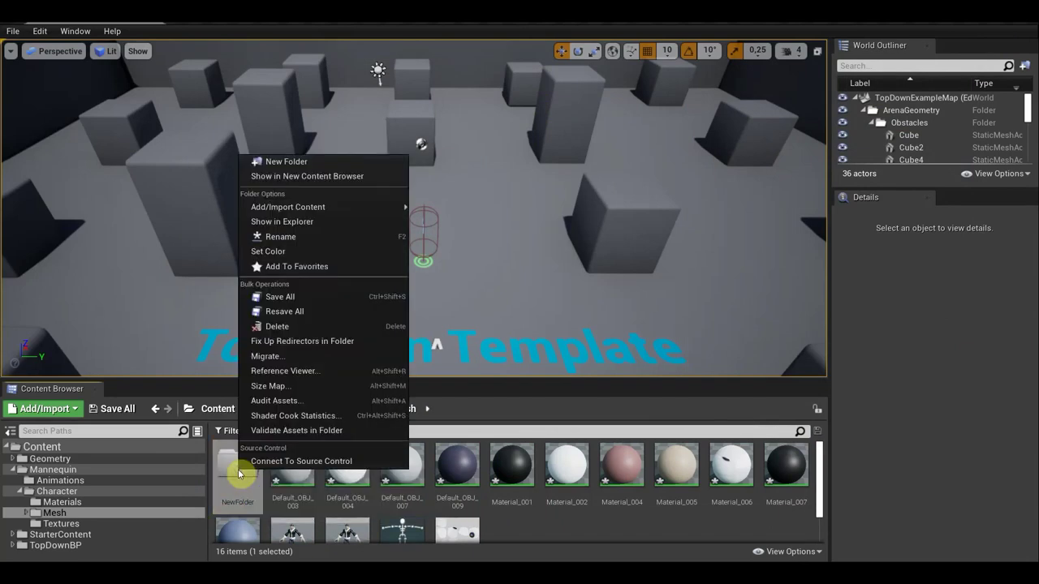
{"action": "left_click", "coordinate": [289, 326]}
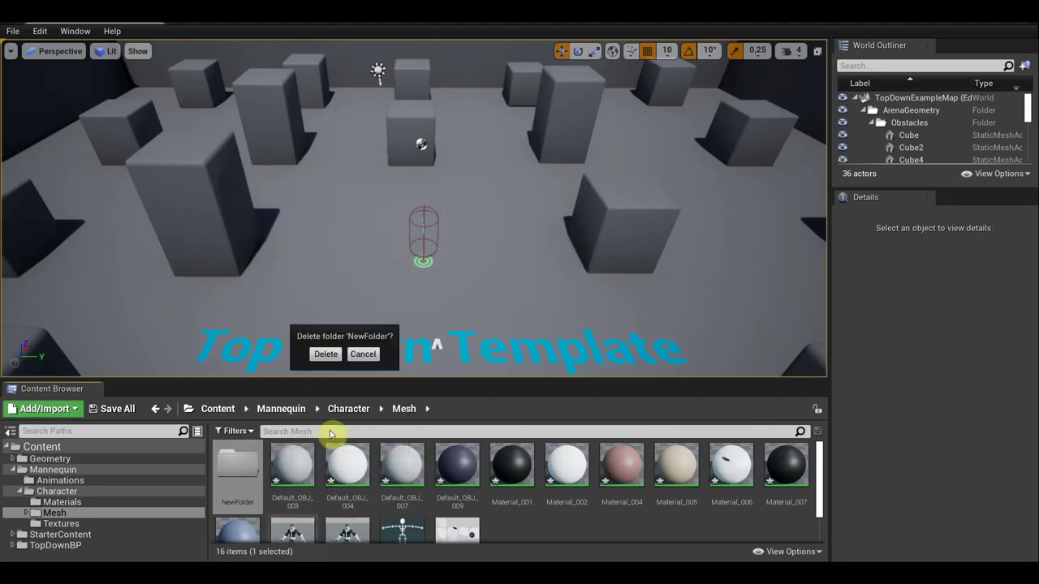
{"action": "left_click", "coordinate": [325, 355]}
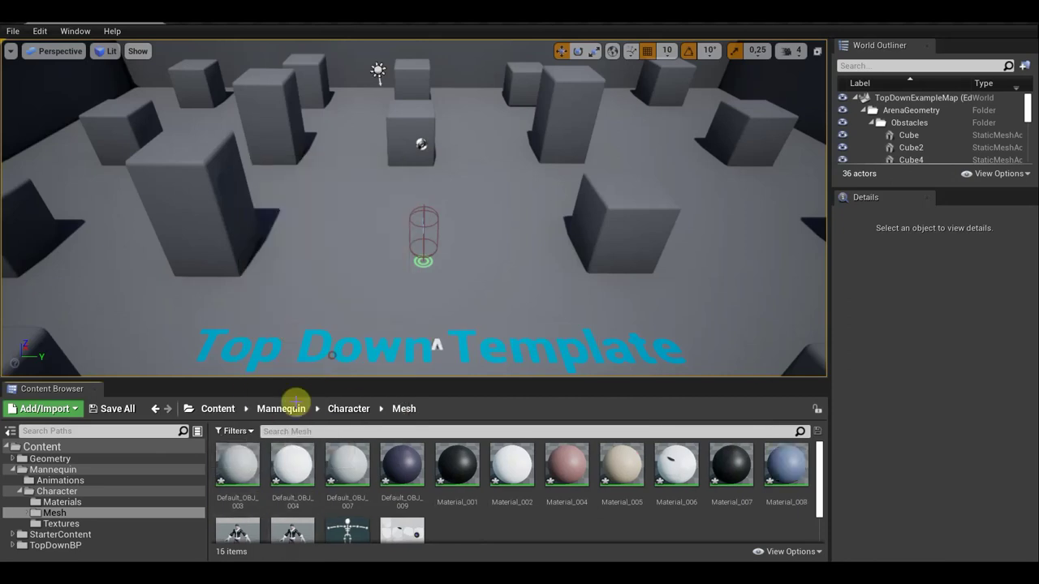
{"action": "left_click", "coordinate": [64, 482]}
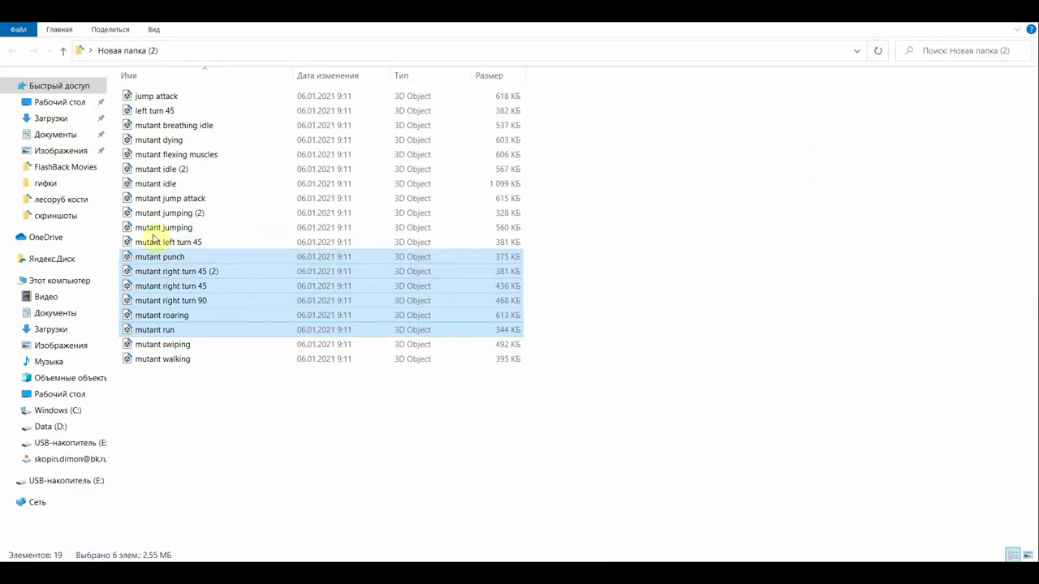
Box-select the files from mutant idle down to mutant left turn 45 in File Explorer.
{"action": "left_click", "coordinate": [115, 139]}
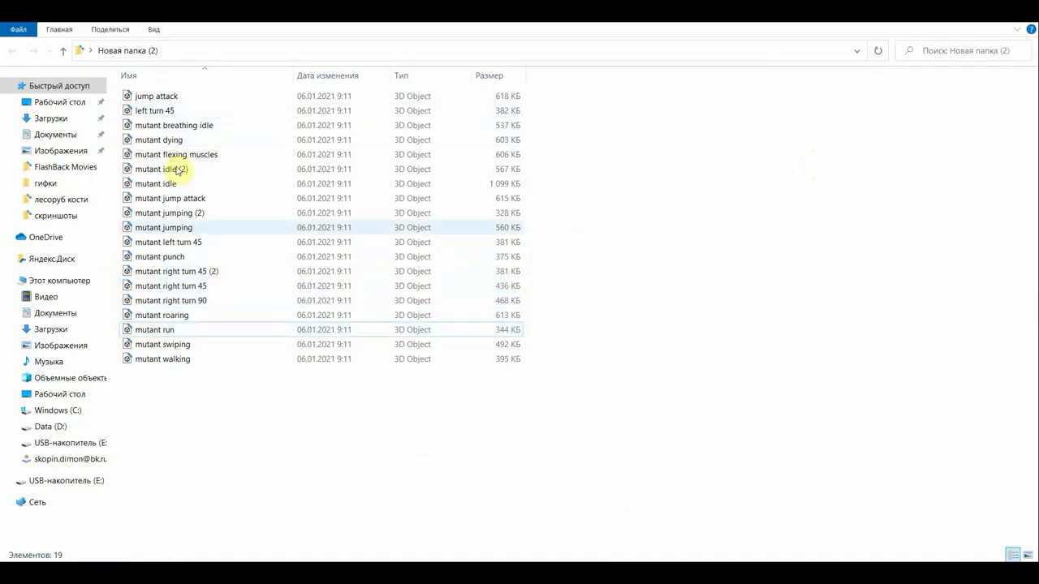
{"action": "left_click", "coordinate": [180, 257]}
{"action": "left_click_drag", "start_coordinate": [122, 177], "coordinate": [162, 250]}
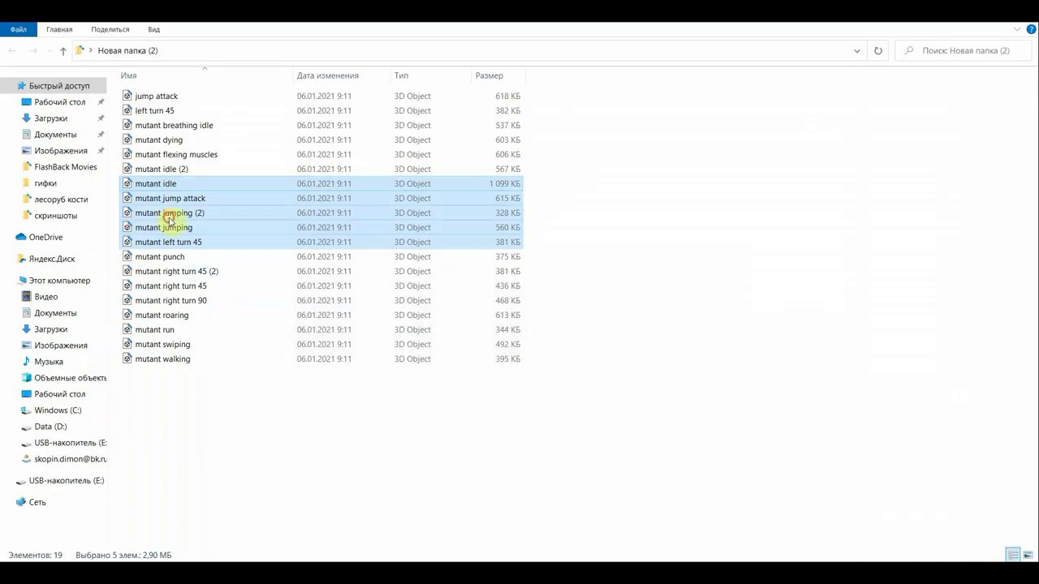
Drag the five files into Animations and import the first two, including mutant_jumping, with untitled1_Skeleton.
{"action": "mouse_move", "coordinate": [169, 219]}
{"action": "left_mouse_down"}
{"action": "mouse_move", "coordinate": [479, 568]}
{"action": "mouse_move", "coordinate": [405, 505]}
{"action": "left_mouse_up"}
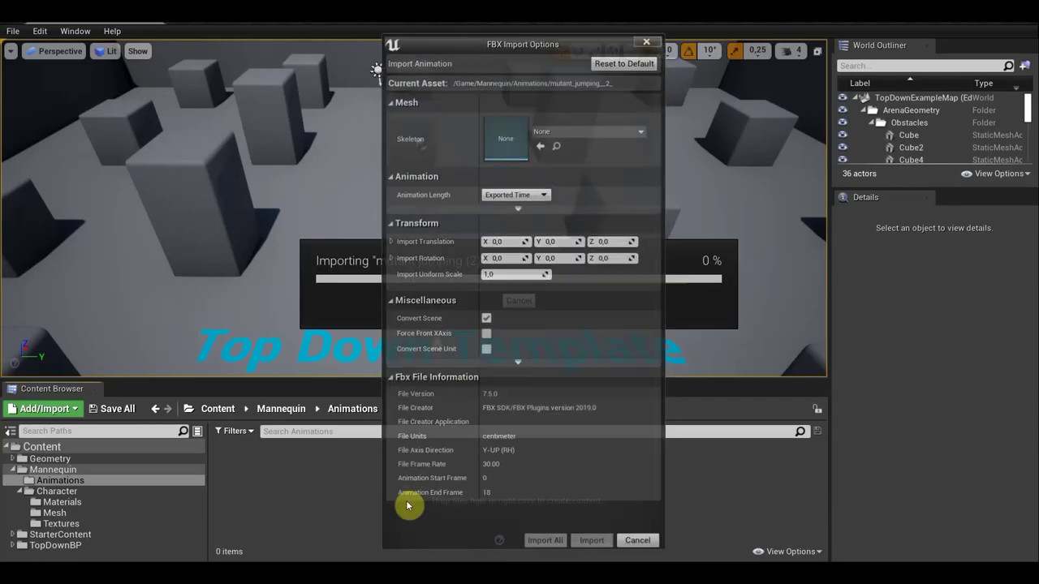
{"action": "left_click", "coordinate": [557, 130]}
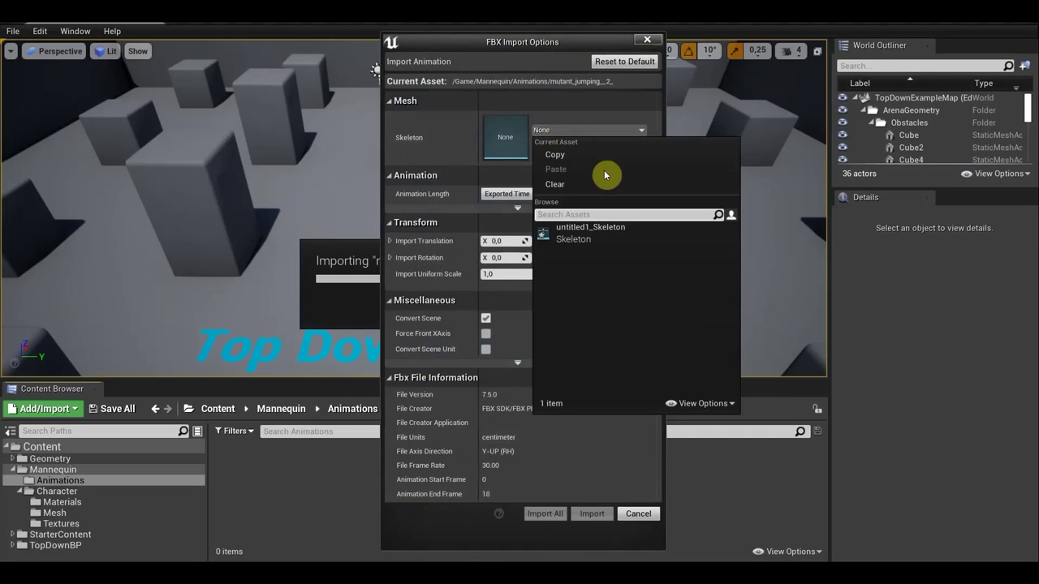
{"action": "left_click", "coordinate": [588, 236]}
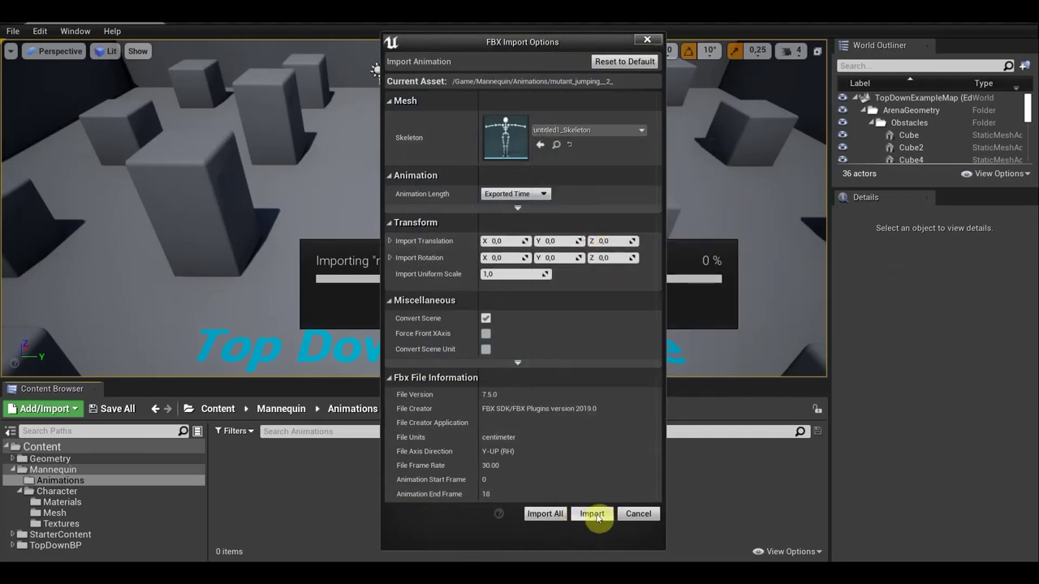
{"action": "left_click", "coordinate": [597, 514]}
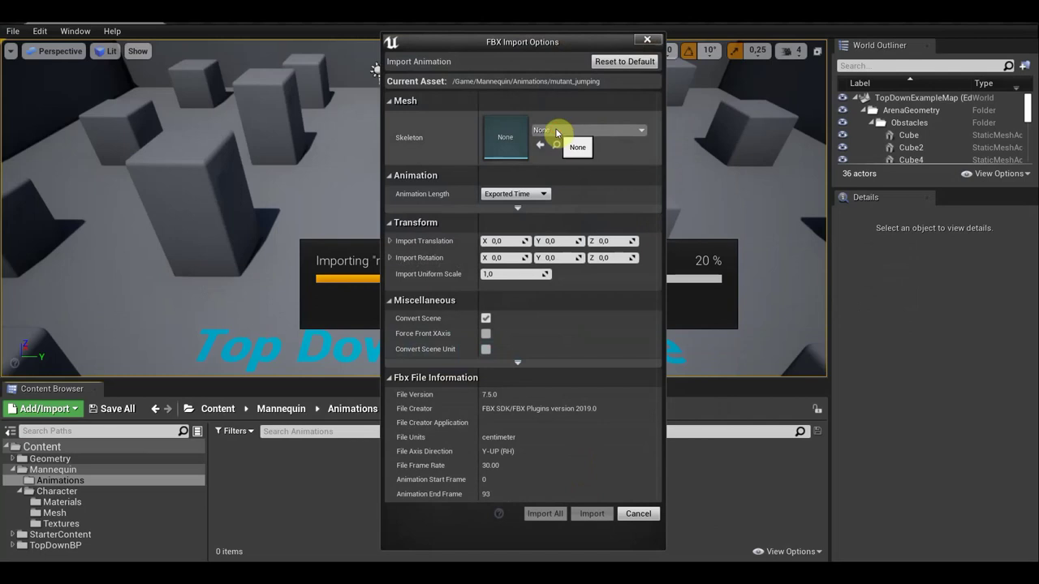
{"action": "left_click", "coordinate": [558, 130]}
{"action": "left_click", "coordinate": [575, 240]}
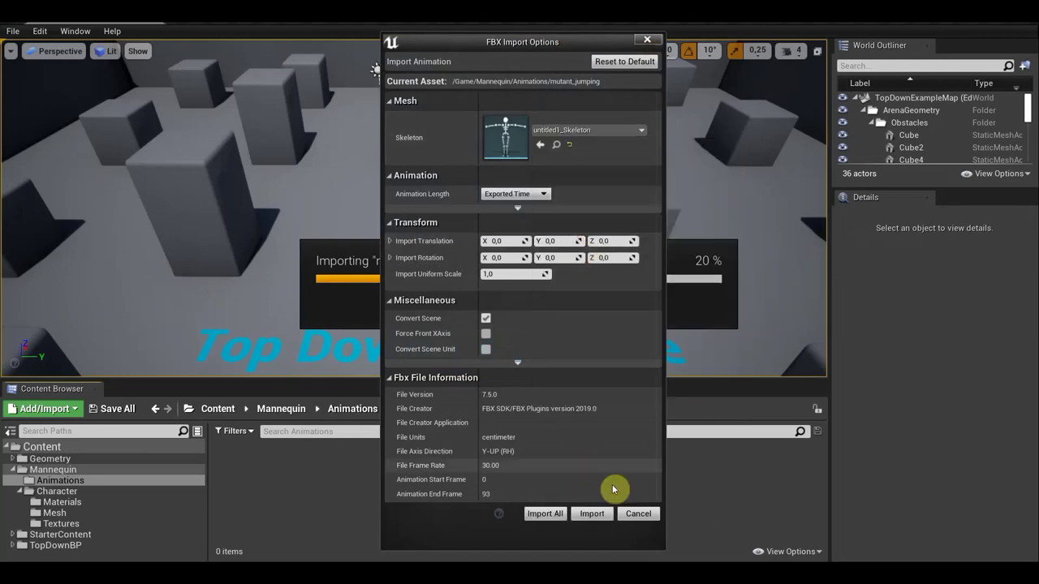
{"action": "left_click", "coordinate": [591, 513]}
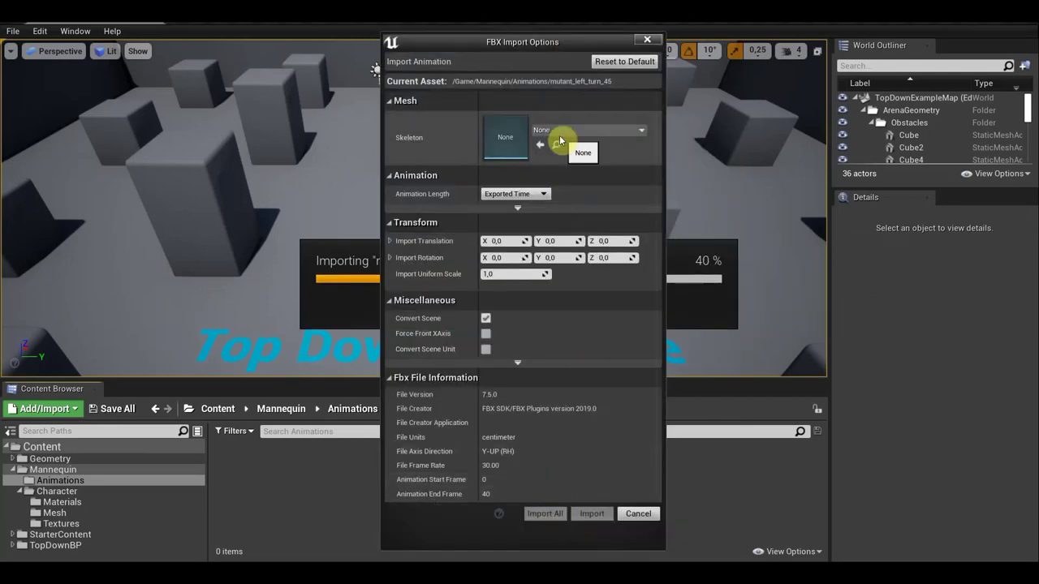
Import mutant_left_turn_45, mutant_idle and mutant_jump_attack, each assigned untitled1_Skeleton.
{"action": "left_click", "coordinate": [559, 131]}
{"action": "left_click", "coordinate": [572, 232]}
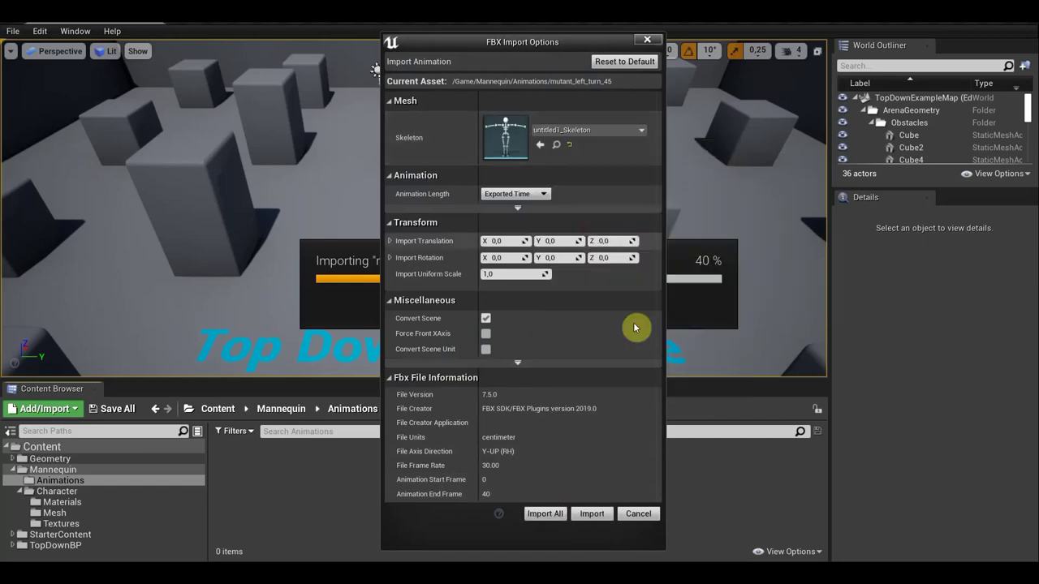
{"action": "left_click", "coordinate": [591, 514]}
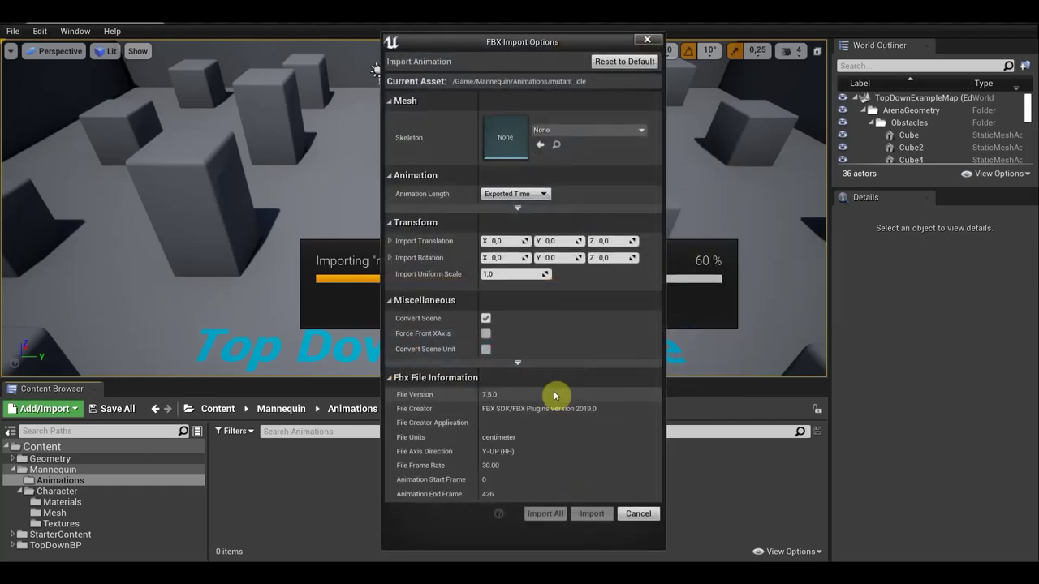
{"action": "left_click", "coordinate": [559, 131]}
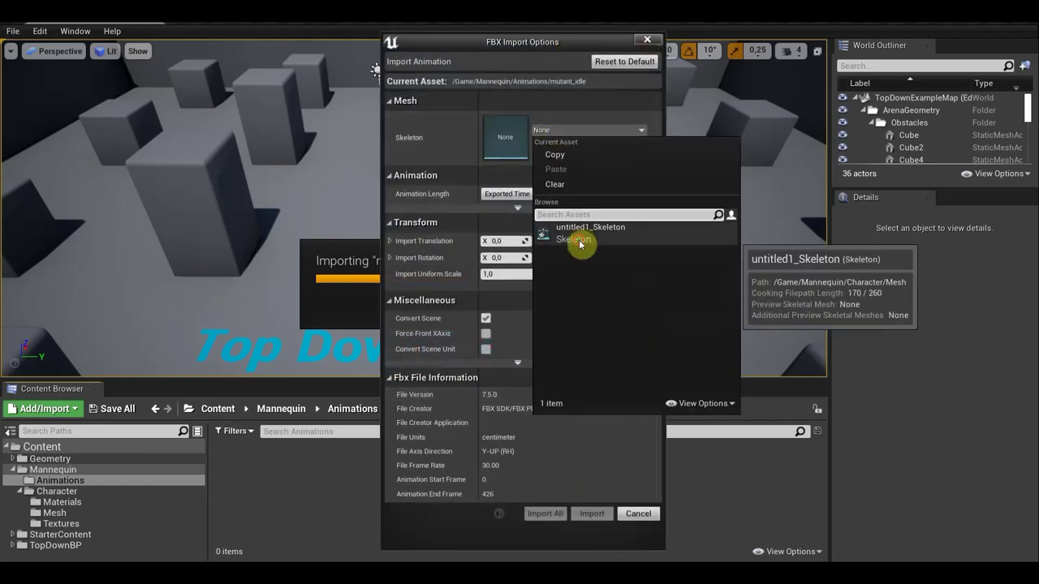
{"action": "left_click", "coordinate": [572, 230]}
{"action": "left_click", "coordinate": [591, 514]}
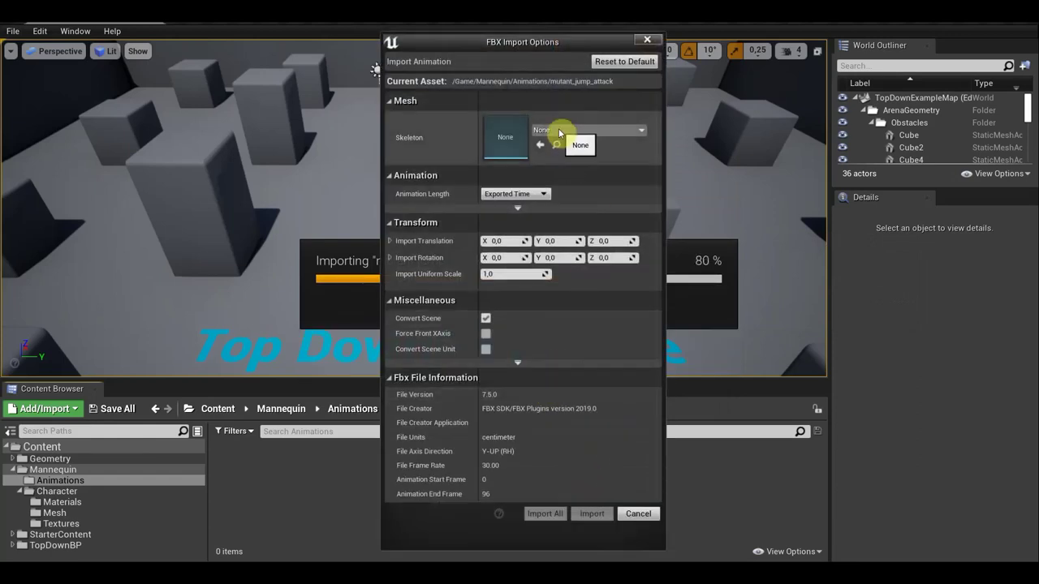
{"action": "left_click", "coordinate": [559, 132]}
{"action": "left_click", "coordinate": [578, 234]}
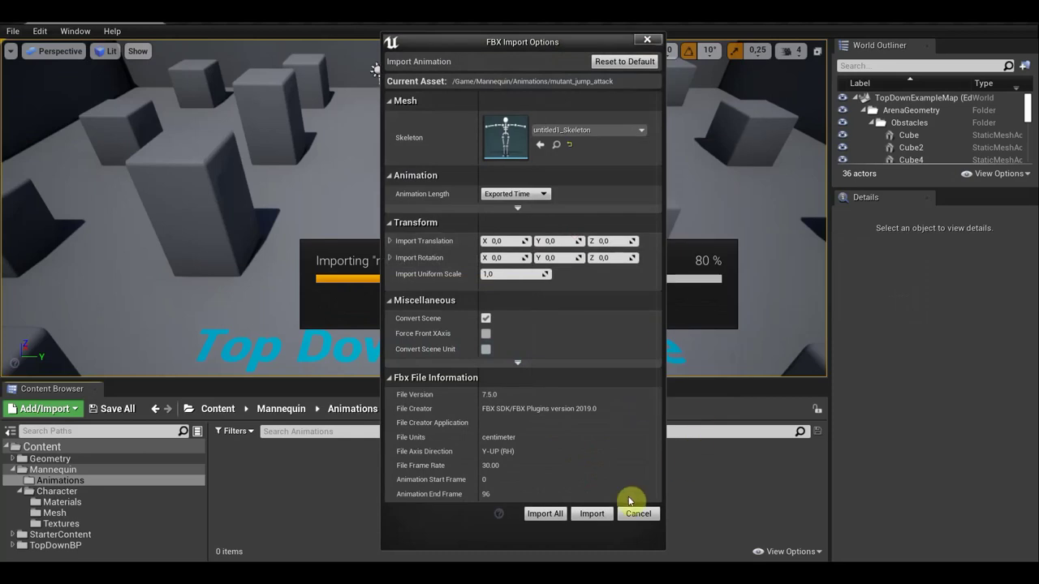
{"action": "left_click", "coordinate": [591, 514]}
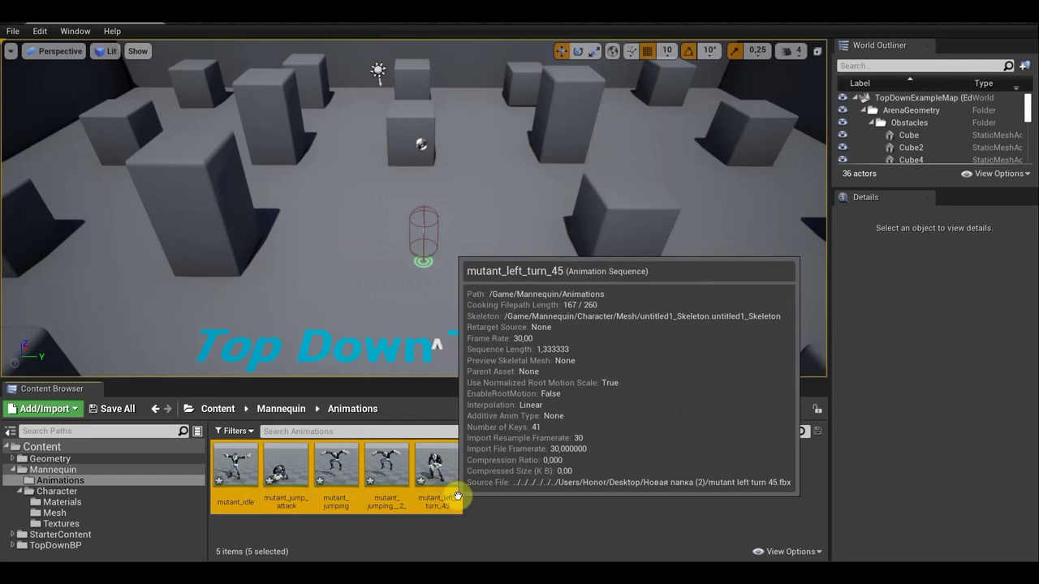
Open the untitled1 mesh, check its Preview Scene Settings, and close the editor.
{"action": "left_click", "coordinate": [67, 513]}
{"action": "scroll", "coordinate": [344, 505], "scroll_direction": "down", "scroll_amount": 1}
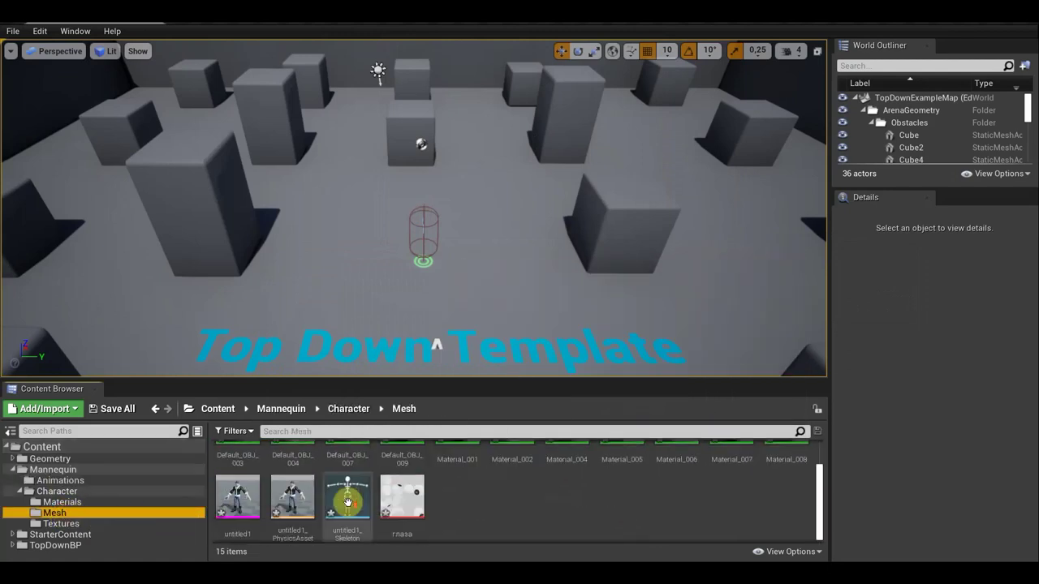
{"action": "double_click", "coordinate": [237, 496]}
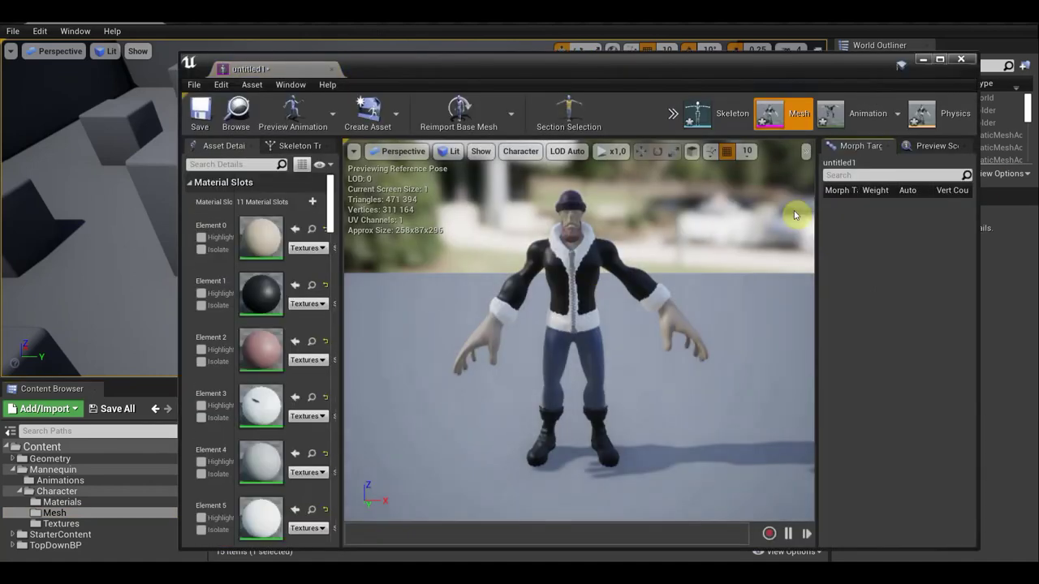
{"action": "left_click", "coordinate": [950, 146]}
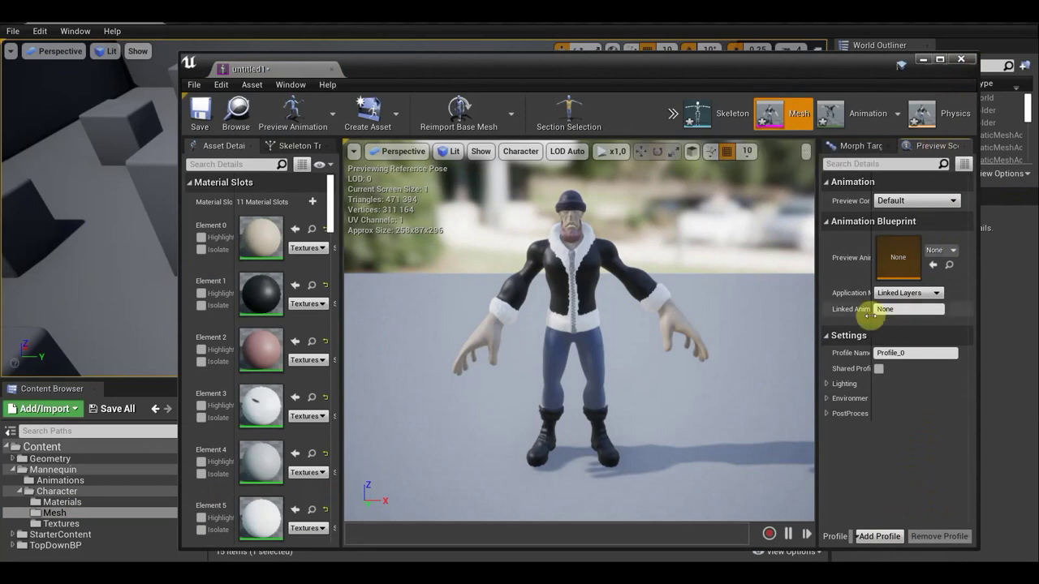
{"action": "left_click", "coordinate": [964, 62]}
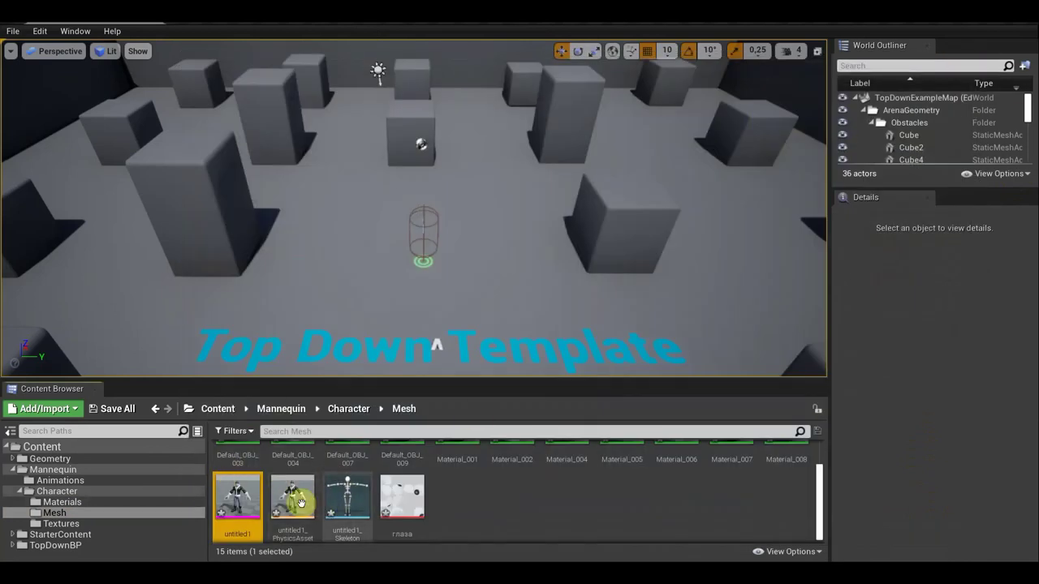
Reopen untitled1 beside the Animations folder and open the mutant_jump_attack animation.
{"action": "double_click", "coordinate": [236, 496]}
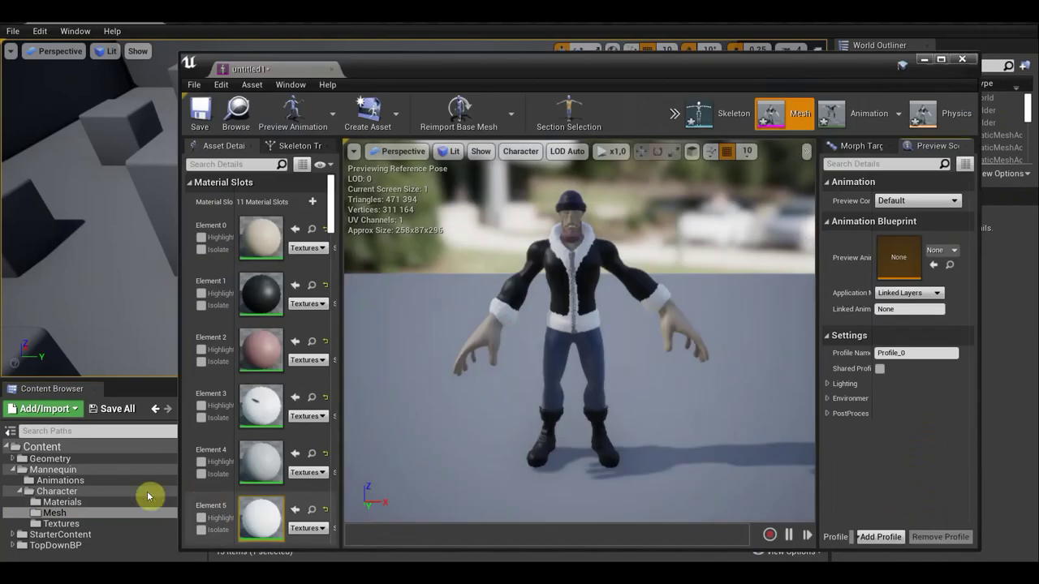
{"action": "left_click", "coordinate": [49, 480]}
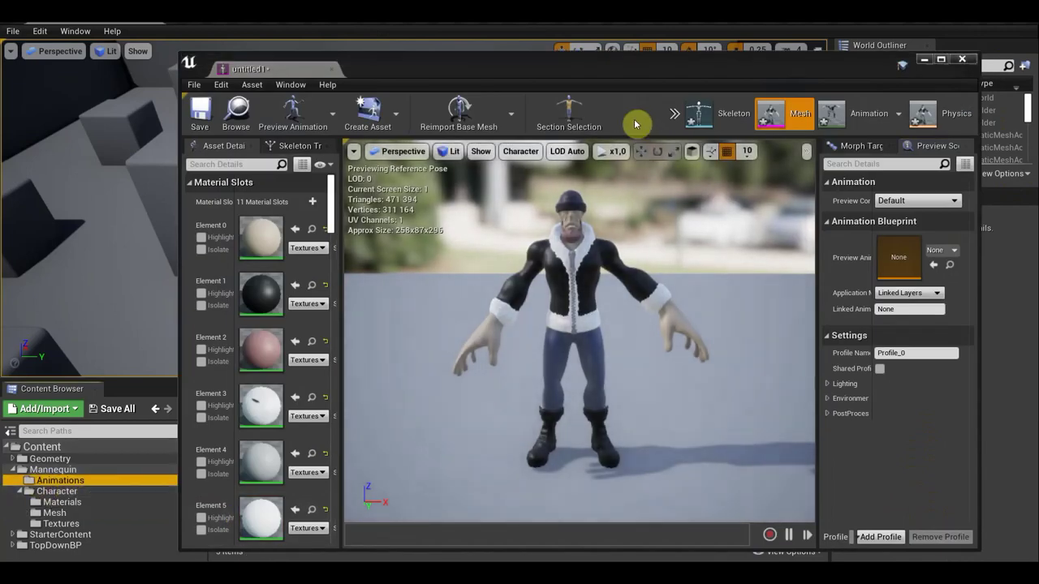
{"action": "left_click_drag", "start_coordinate": [713, 61], "coordinate": [530, 65]}
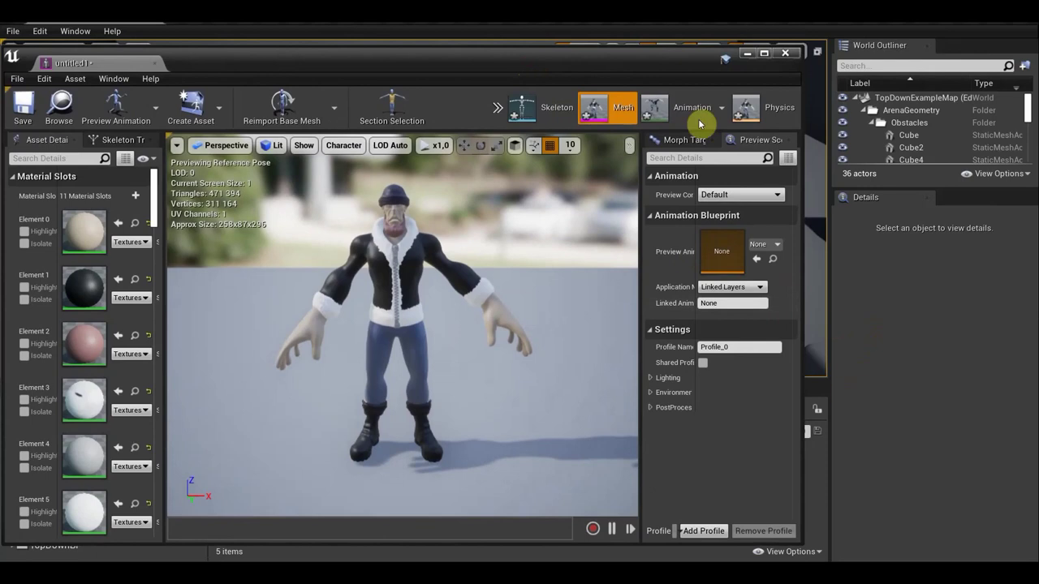
{"action": "left_click_drag", "start_coordinate": [626, 68], "coordinate": [981, 65]}
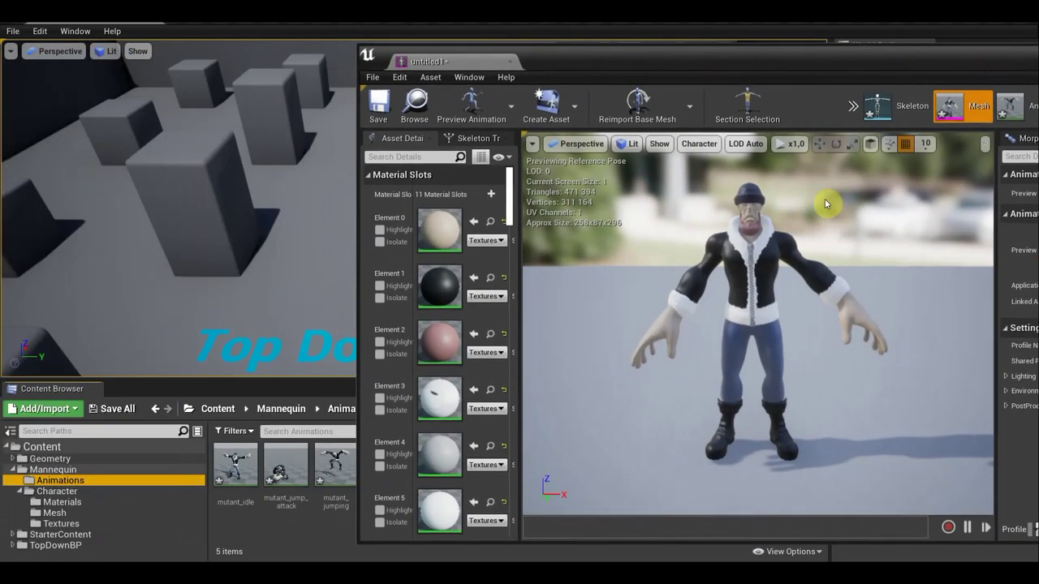
{"action": "double_click", "coordinate": [280, 478]}
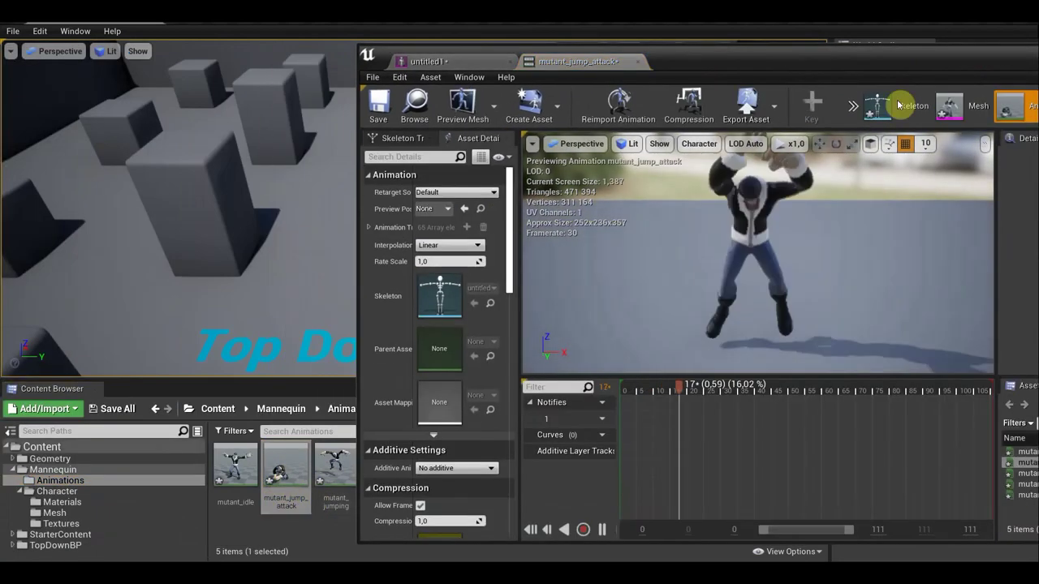
Preview mutant_jump_attack, dismiss the new-animation dialog, and close the animation editor.
{"action": "left_click_drag", "start_coordinate": [899, 60], "coordinate": [649, 63]}
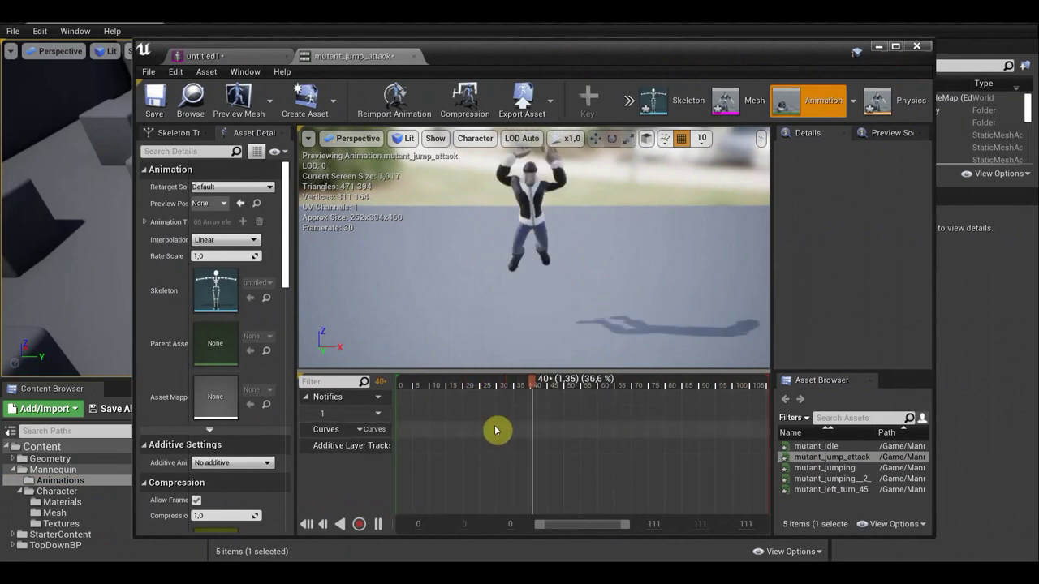
{"action": "left_click", "coordinate": [360, 524]}
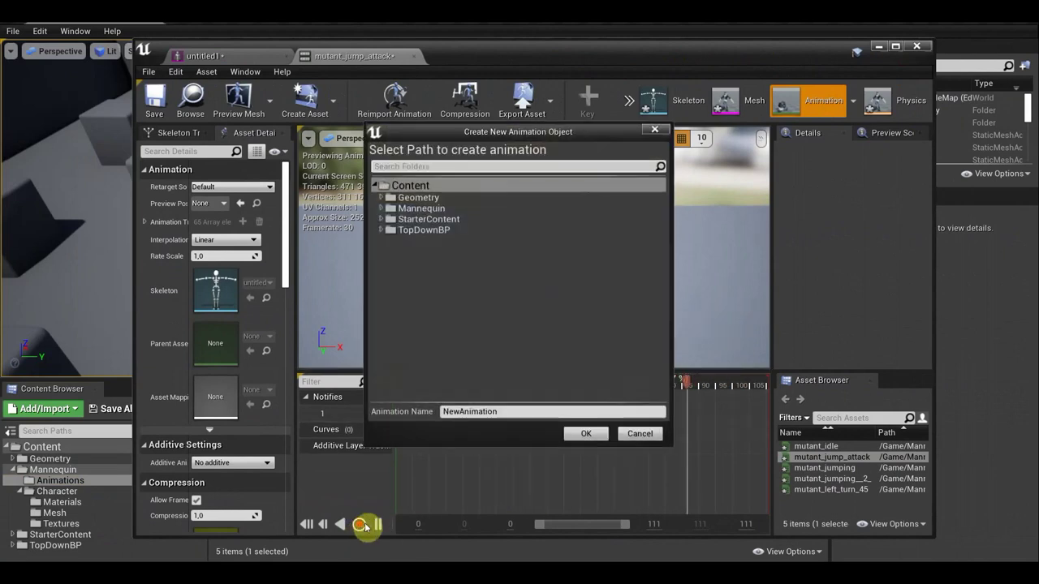
{"action": "left_click", "coordinate": [639, 435]}
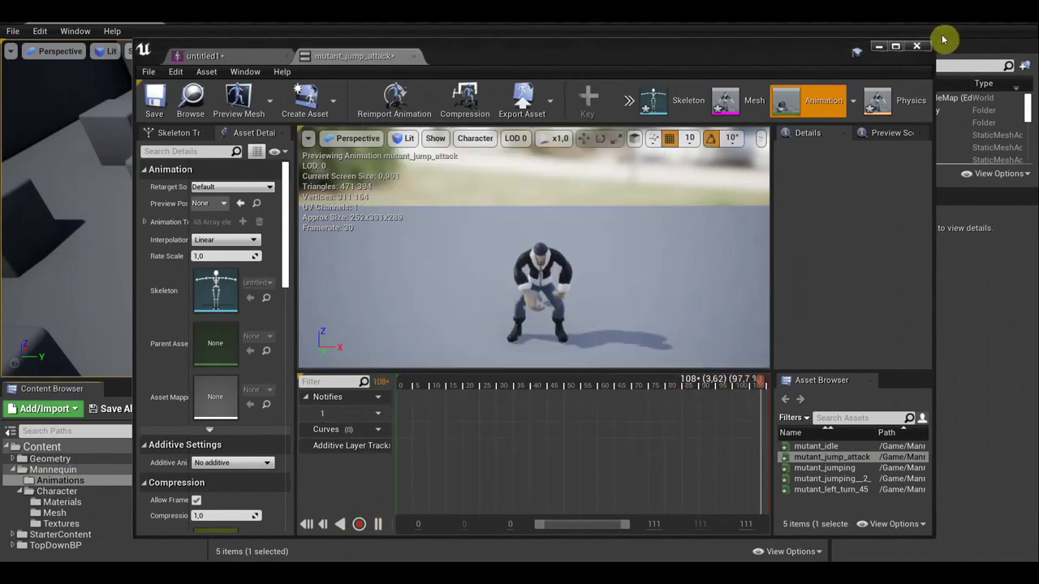
{"action": "left_click", "coordinate": [916, 46]}
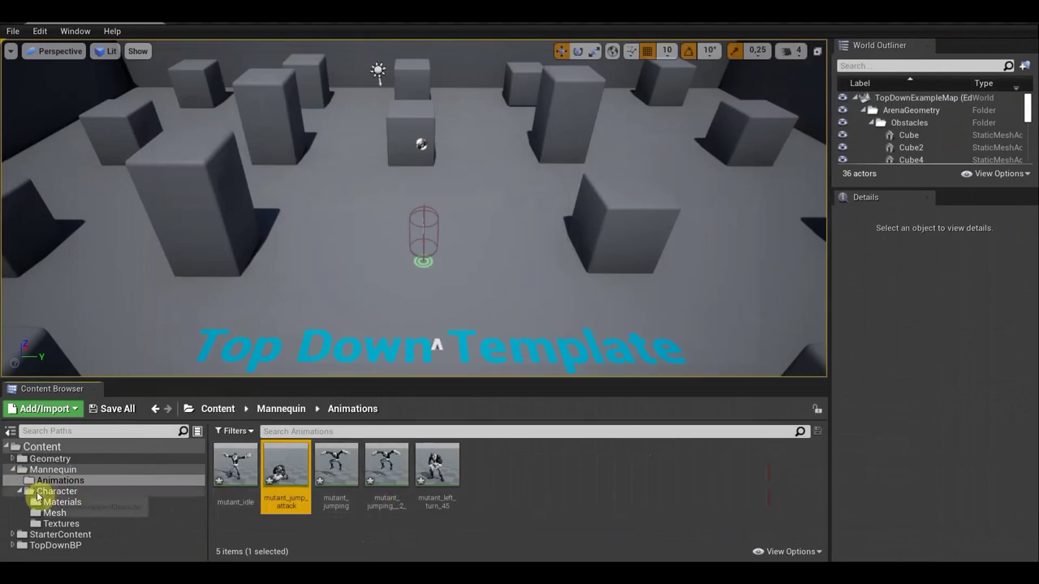
{"action": "right_click", "coordinate": [491, 476]}
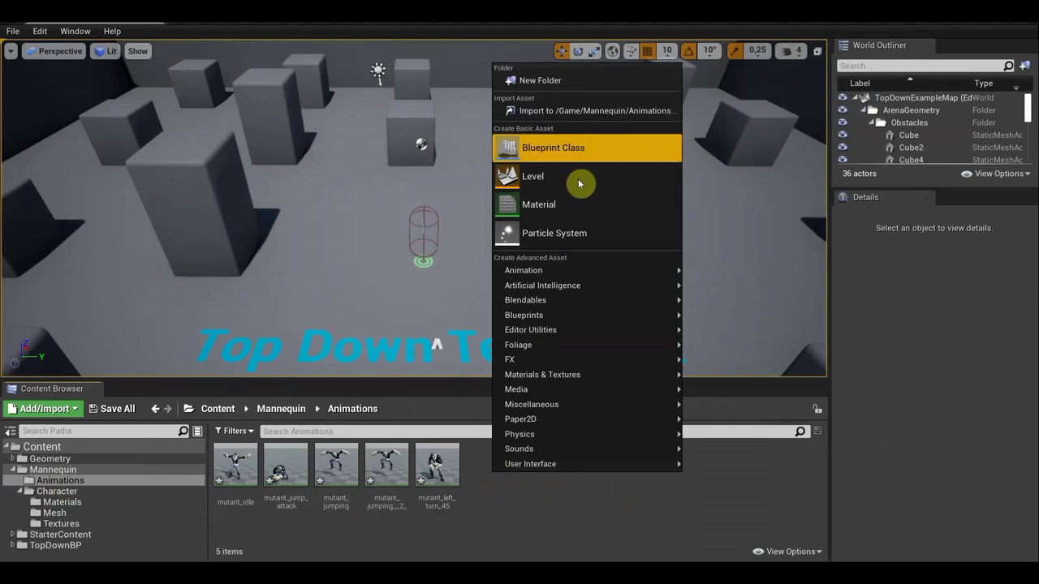
Create NewAnimBlueprint in the Animations folder, targeting untitled1_Skeleton.
{"action": "mouse_move", "coordinate": [560, 275]}
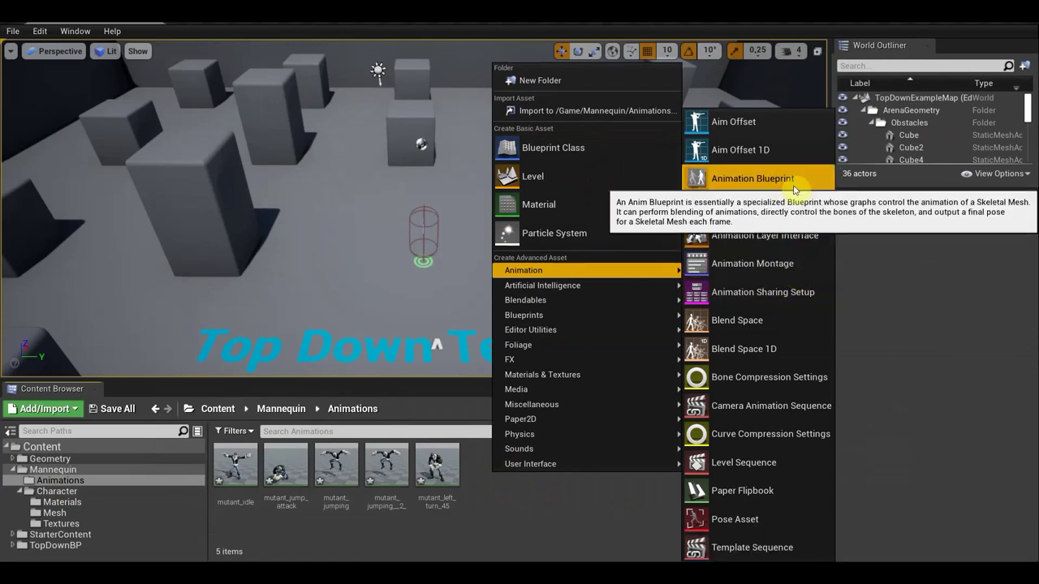
{"action": "left_click", "coordinate": [767, 184]}
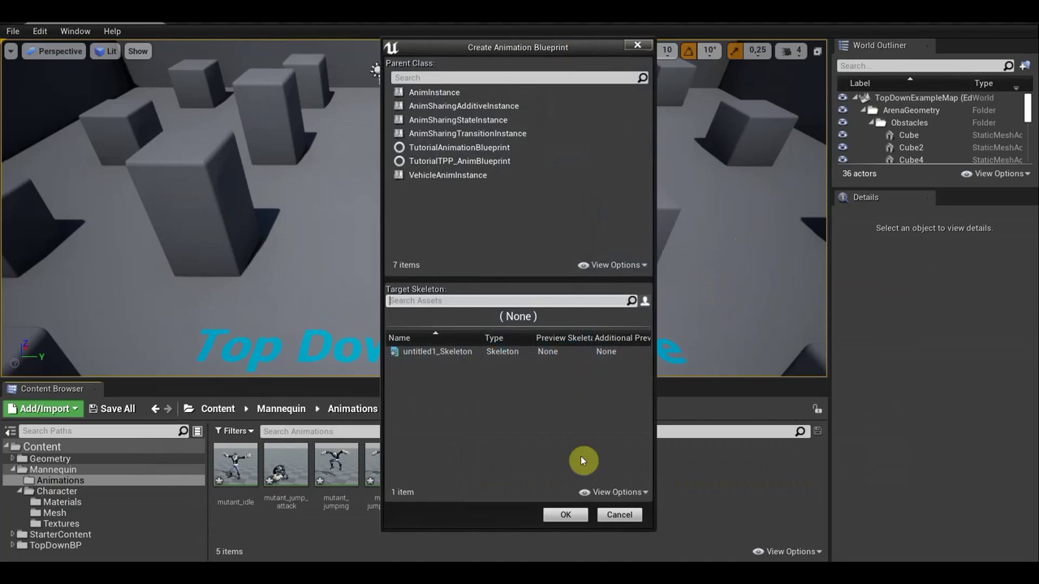
{"action": "left_click", "coordinate": [432, 351]}
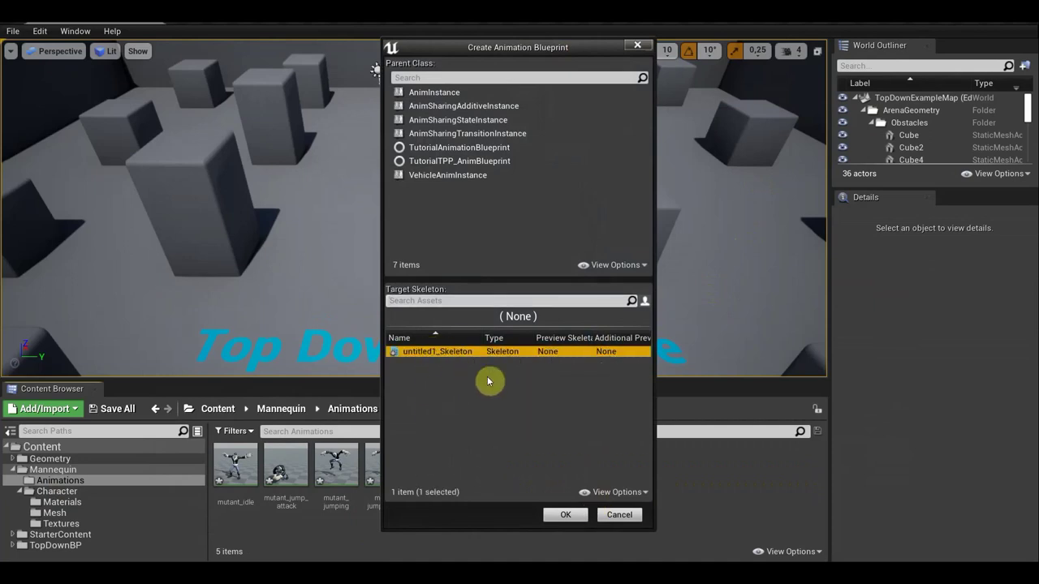
{"action": "left_click", "coordinate": [568, 515]}
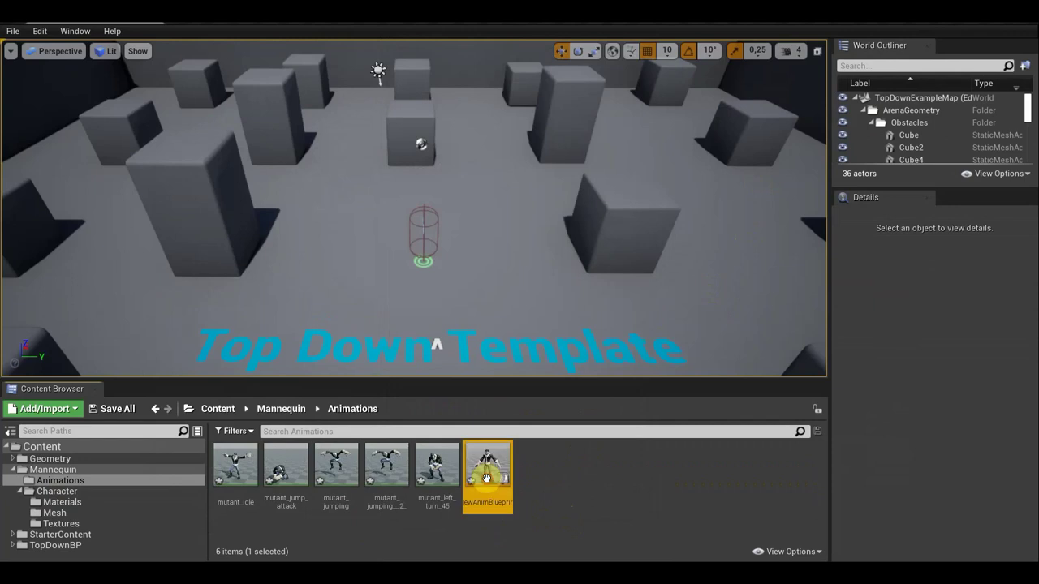
Place a mutant_jump_attack player in NewAnimBlueprint's AnimGraph and compile the blueprint.
{"action": "double_click", "coordinate": [486, 479]}
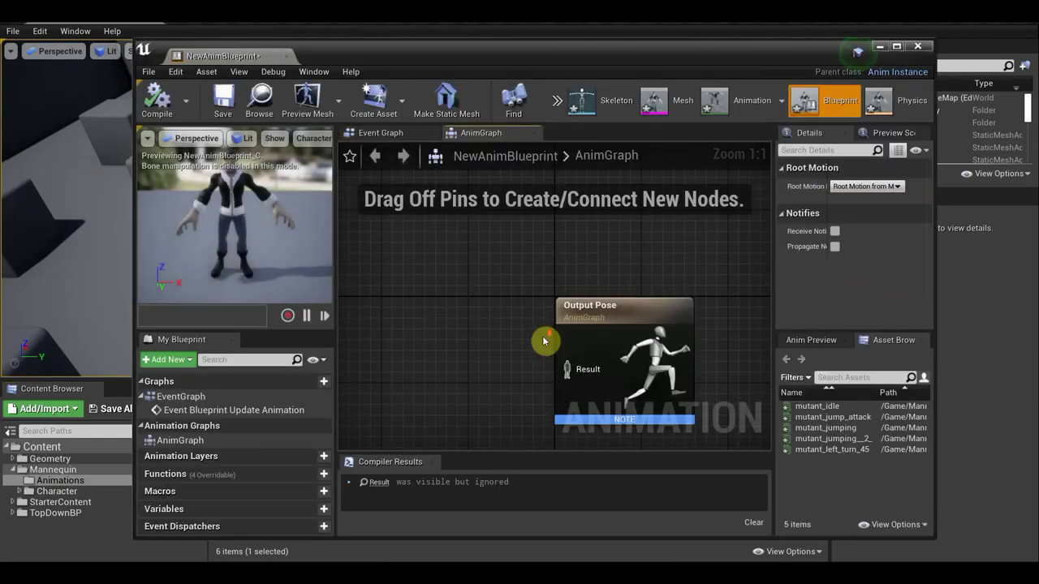
{"action": "scroll", "coordinate": [544, 343], "scroll_direction": "down", "scroll_amount": 3}
{"action": "scroll", "coordinate": [555, 334], "scroll_direction": "down", "scroll_amount": 2}
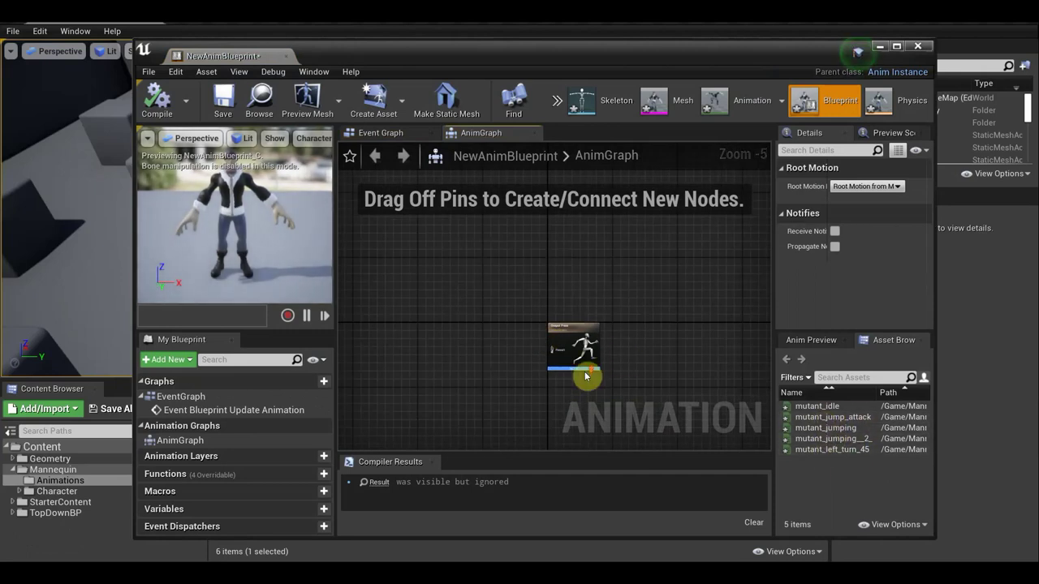
{"action": "scroll", "coordinate": [596, 369], "scroll_direction": "up", "scroll_amount": 3}
{"action": "scroll", "coordinate": [557, 329], "scroll_direction": "down", "scroll_amount": 2}
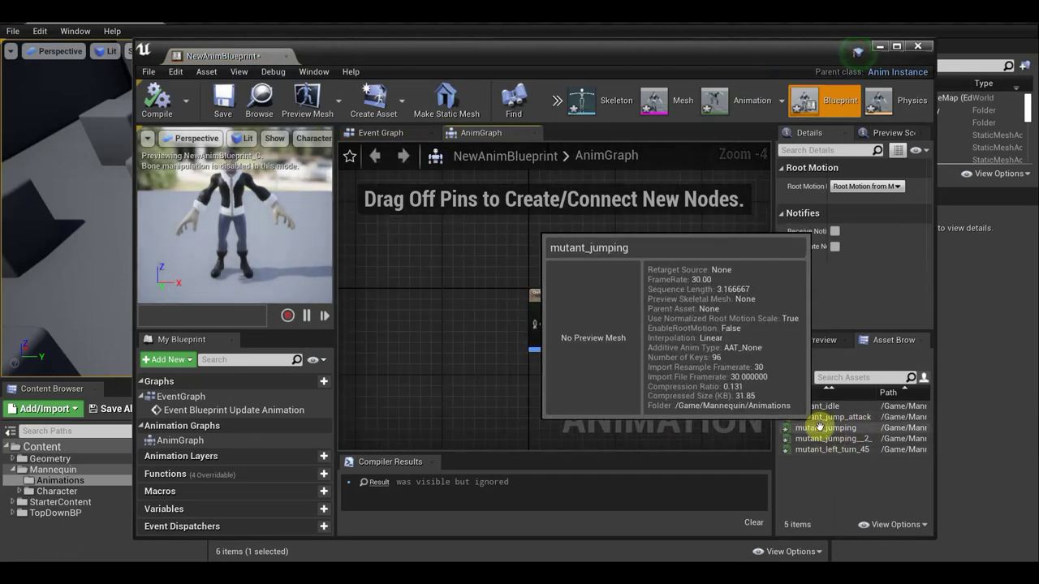
{"action": "mouse_move", "coordinate": [820, 417]}
{"action": "left_mouse_down"}
{"action": "mouse_move", "coordinate": [552, 389]}
{"action": "mouse_move", "coordinate": [384, 281]}
{"action": "mouse_move", "coordinate": [510, 341]}
{"action": "mouse_move", "coordinate": [533, 325]}
{"action": "left_mouse_up"}
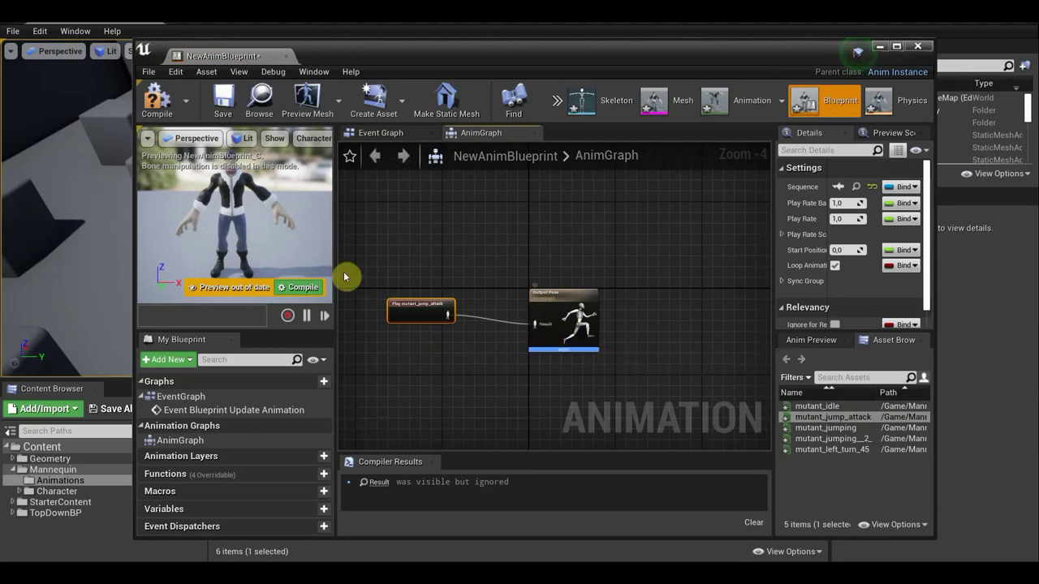
{"action": "left_click", "coordinate": [159, 113]}
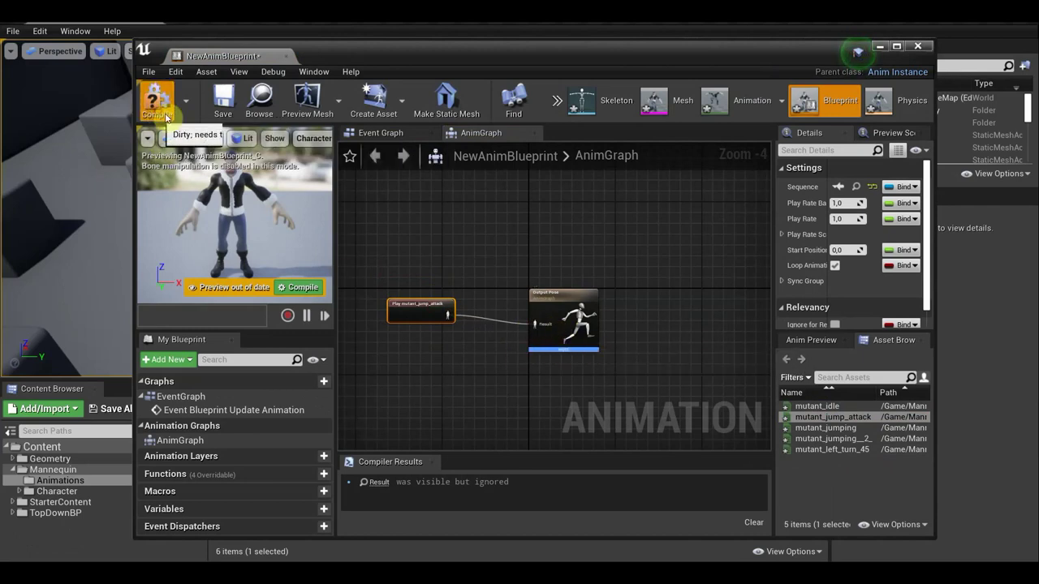
Open the mutant_jump_attack animation asset from its player node.
{"action": "scroll", "coordinate": [262, 263], "scroll_direction": "down", "scroll_amount": 3}
{"action": "scroll", "coordinate": [262, 258], "scroll_direction": "down", "scroll_amount": 2}
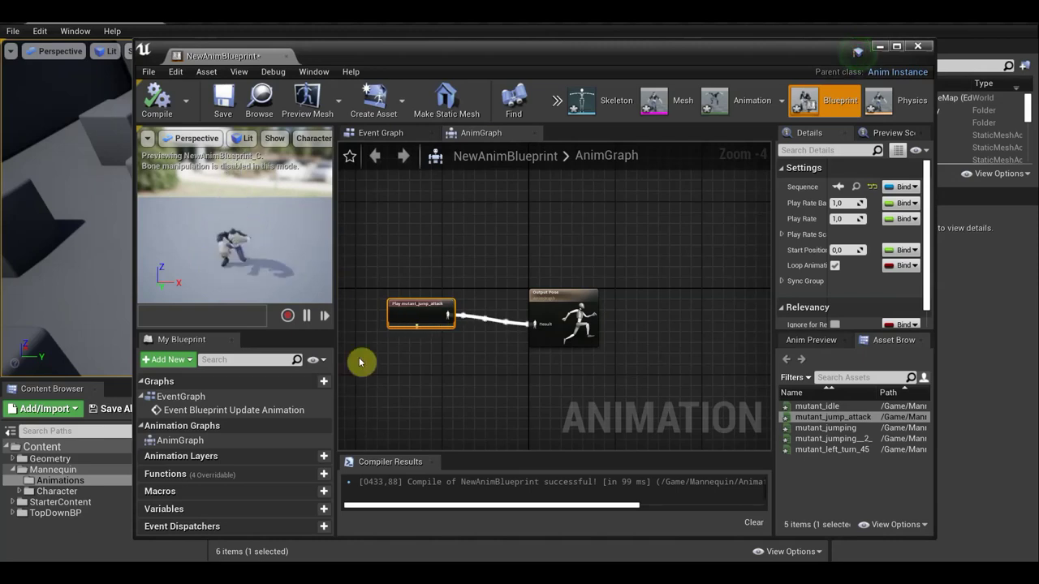
{"action": "double_click", "coordinate": [433, 309]}
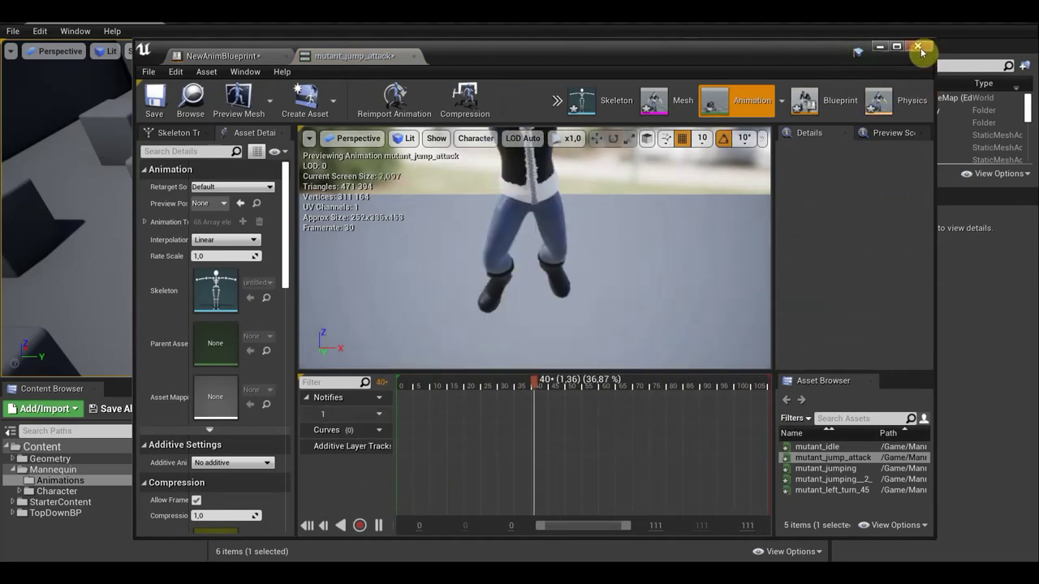
Reopen NewAnimBlueprint, pause the preview, and wire the jump-attack node into Output Pose's Result.
{"action": "left_click", "coordinate": [918, 47]}
{"action": "double_click", "coordinate": [489, 469]}
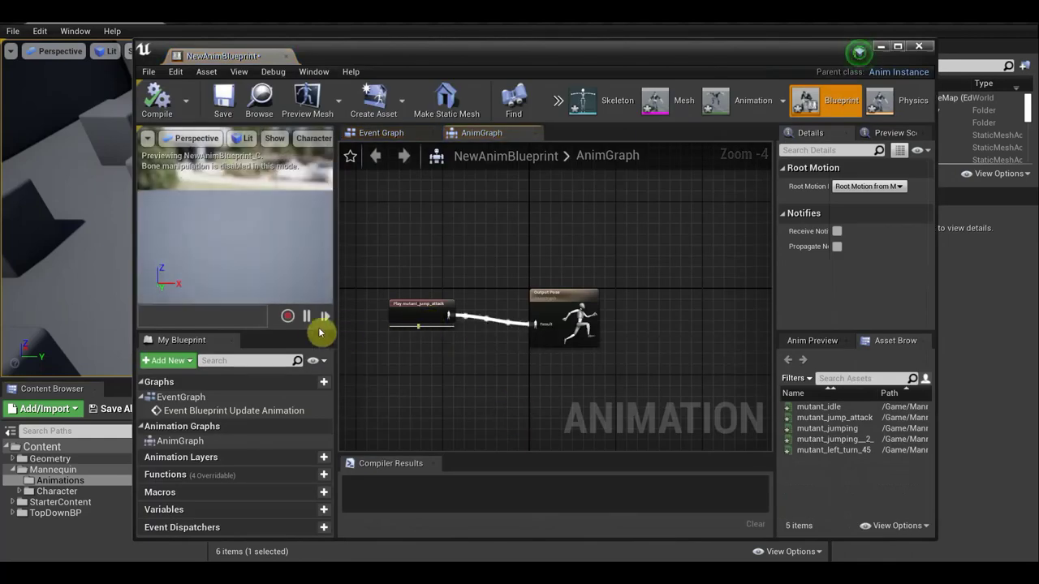
{"action": "left_click", "coordinate": [307, 317]}
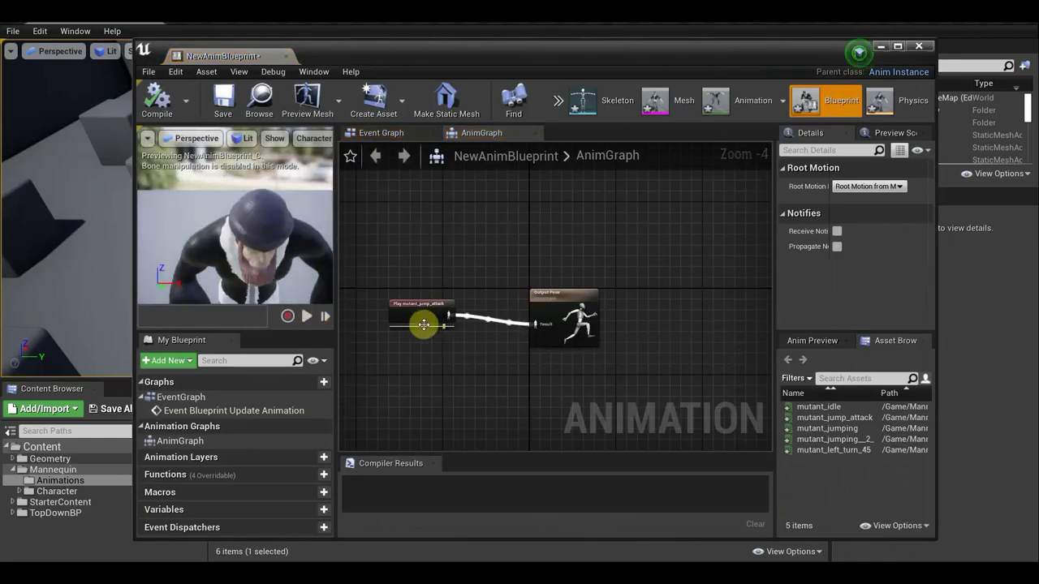
{"action": "left_click_drag", "start_coordinate": [448, 315], "coordinate": [523, 314]}
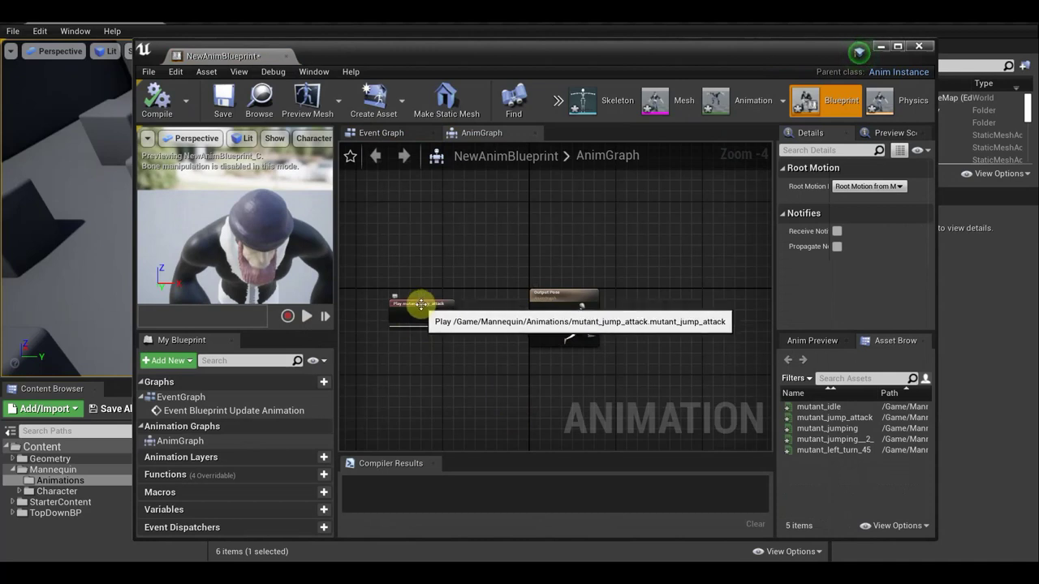
{"action": "left_click_drag", "start_coordinate": [450, 314], "coordinate": [534, 324]}
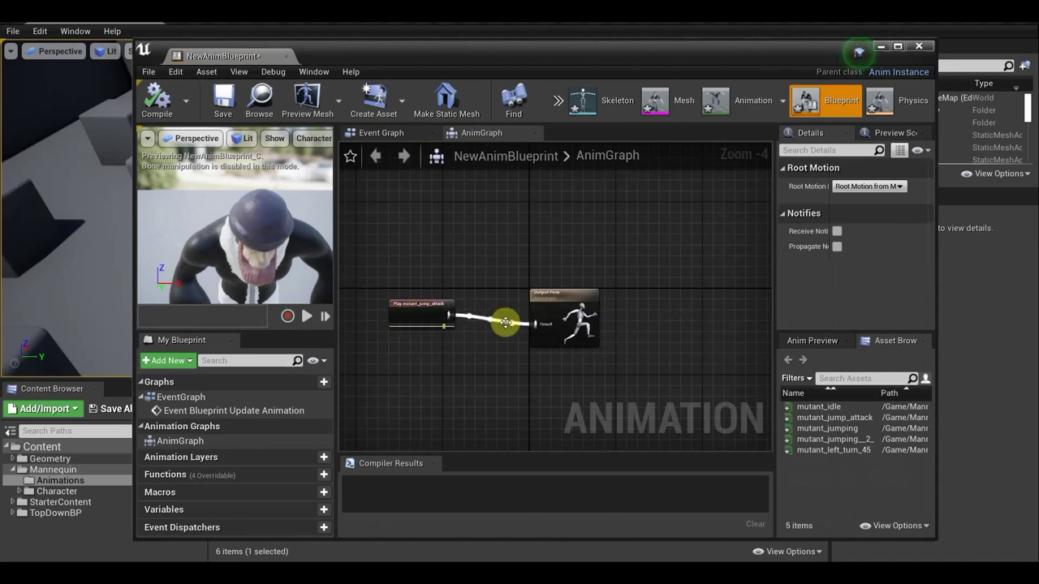
Recheck mutant_jump_attack, then reopen NewAnimBlueprint and select Entry with states 1 and 2.
{"action": "double_click", "coordinate": [422, 309]}
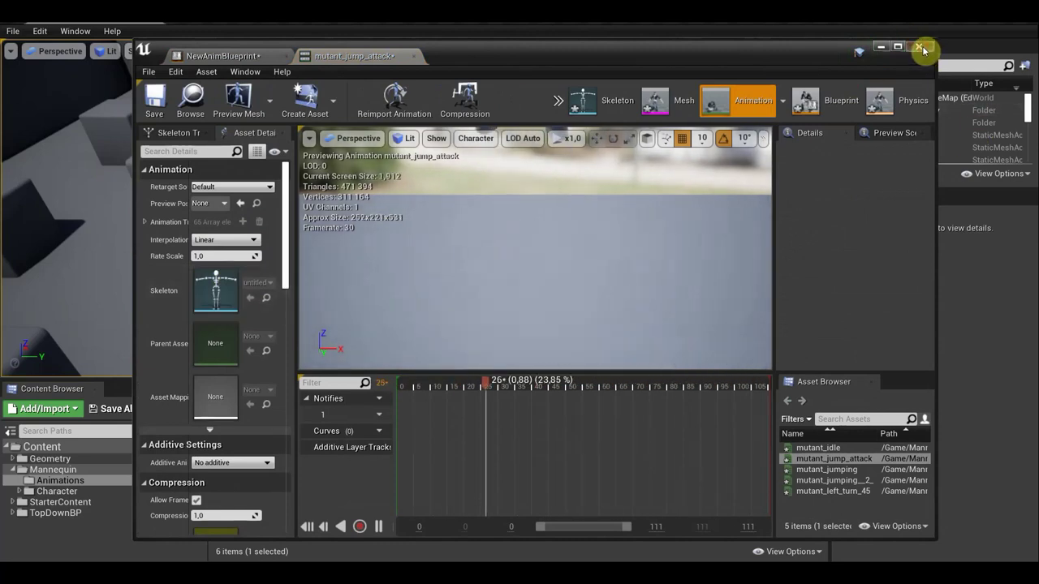
{"action": "left_click", "coordinate": [921, 49]}
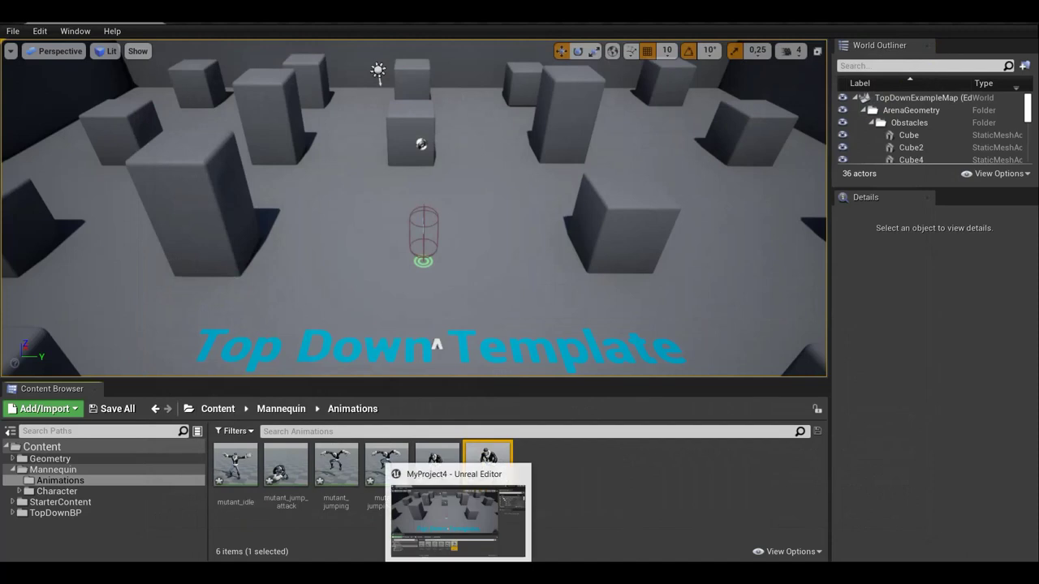
{"action": "double_click", "coordinate": [487, 466]}
{"action": "left_click_drag", "start_coordinate": [795, 362], "coordinate": [428, 243]}
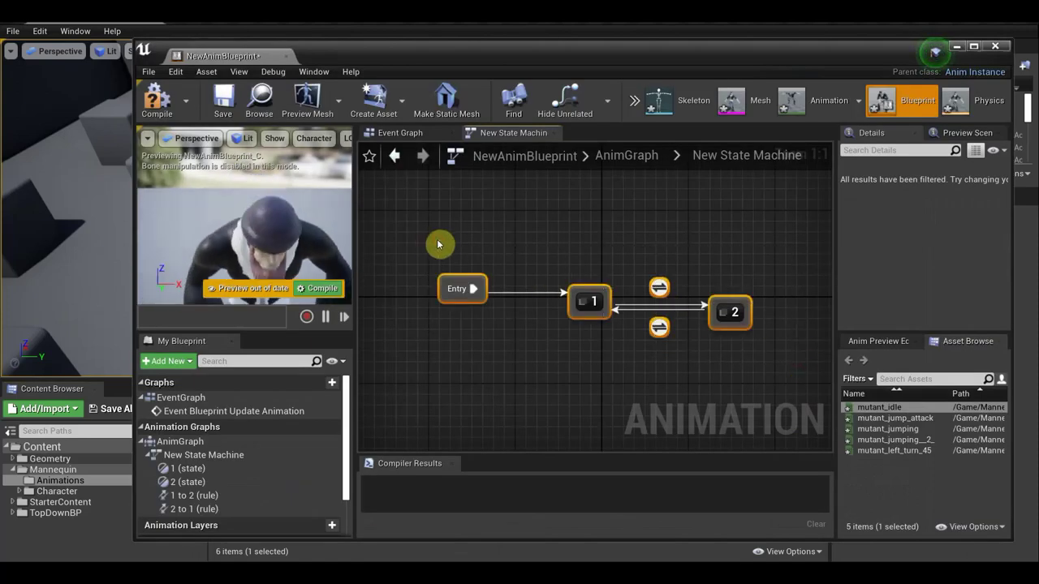
Delete the selected states and the New State Machine node, leaving Output Pose unconnected.
{"action": "key", "text": "Delete"}
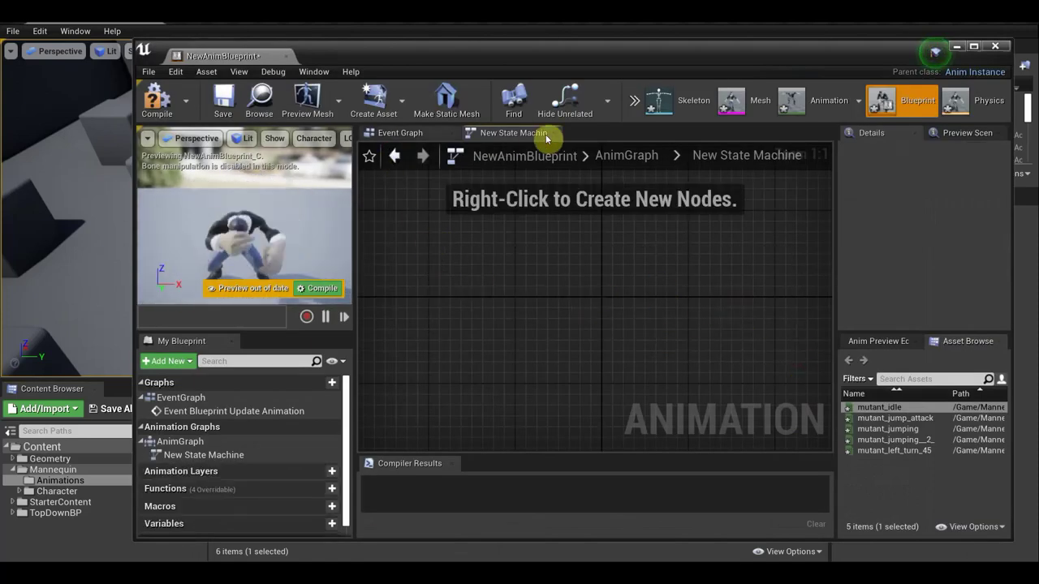
{"action": "left_click", "coordinate": [649, 155]}
{"action": "scroll", "coordinate": [641, 338], "scroll_direction": "down", "scroll_amount": 4}
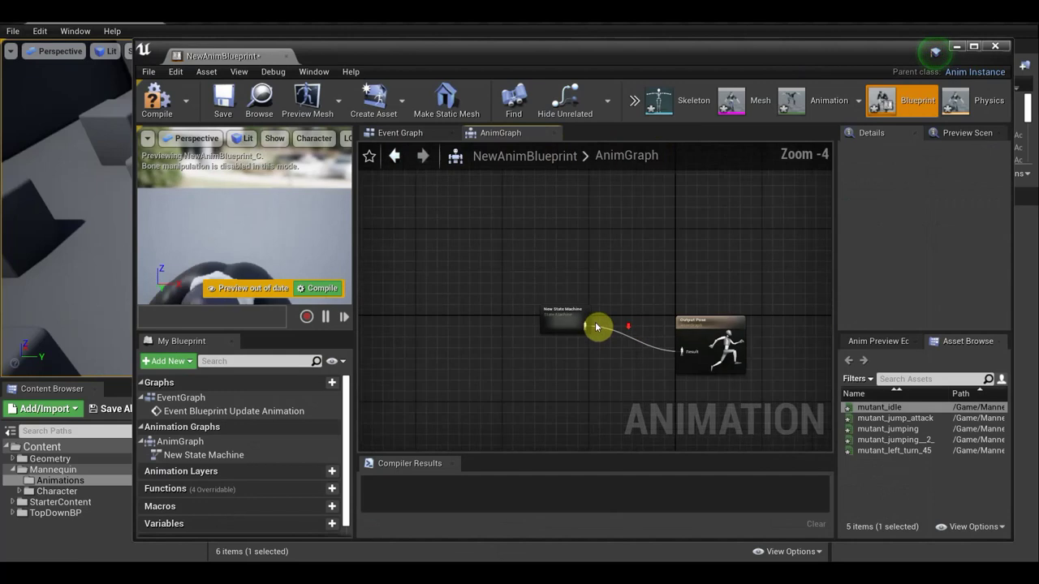
{"action": "right_click", "coordinate": [579, 331]}
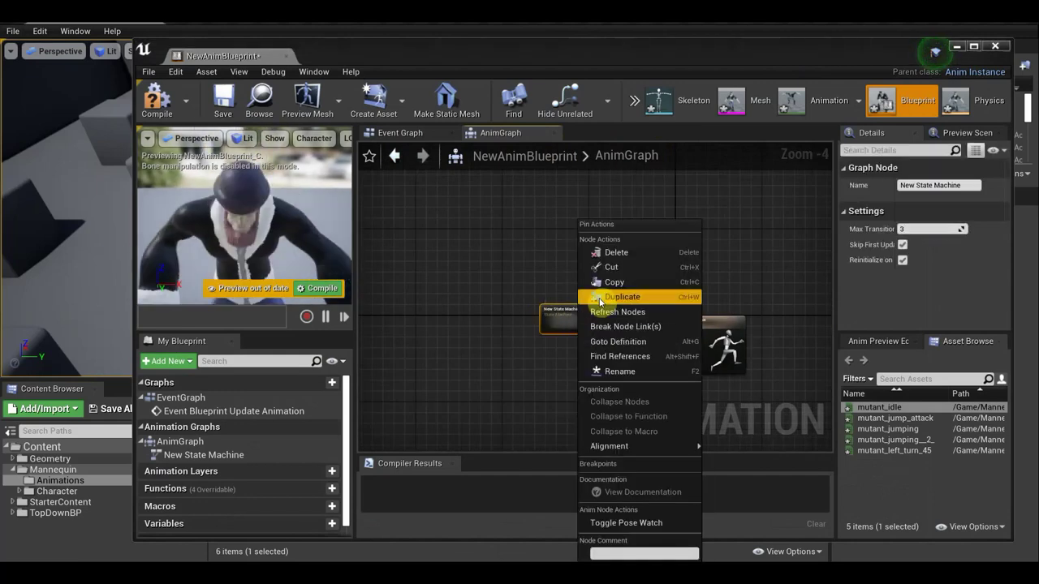
{"action": "left_click", "coordinate": [630, 268]}
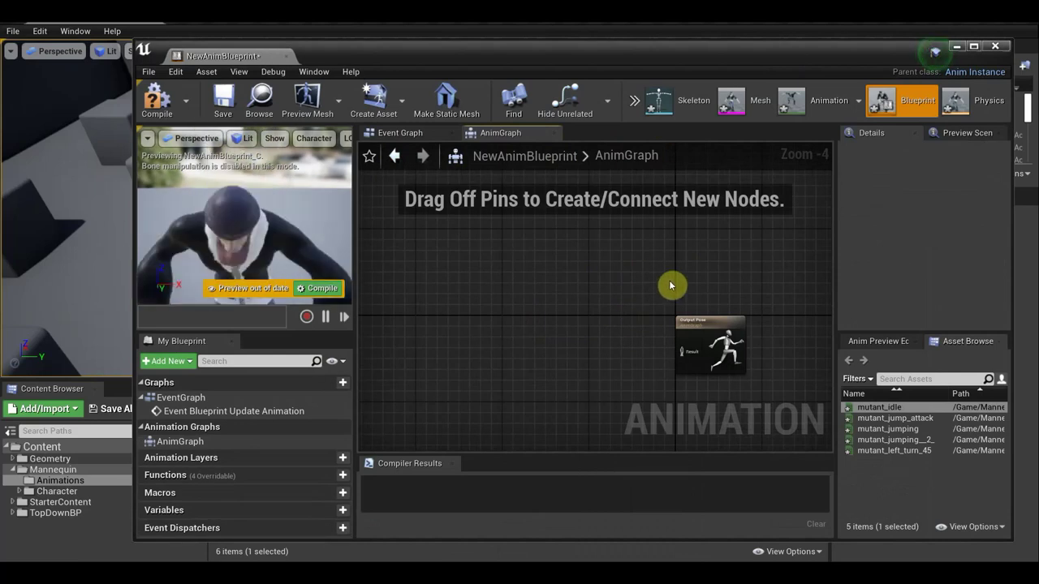
{"action": "scroll", "coordinate": [740, 295], "scroll_direction": "up", "scroll_amount": 1}
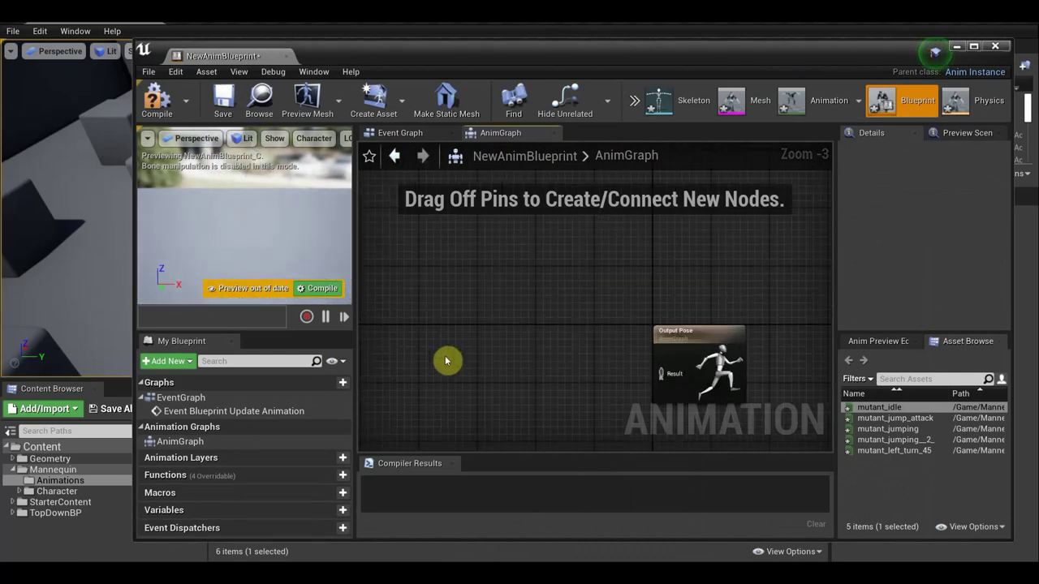
{"action": "scroll", "coordinate": [514, 346], "scroll_direction": "down", "scroll_amount": 1}
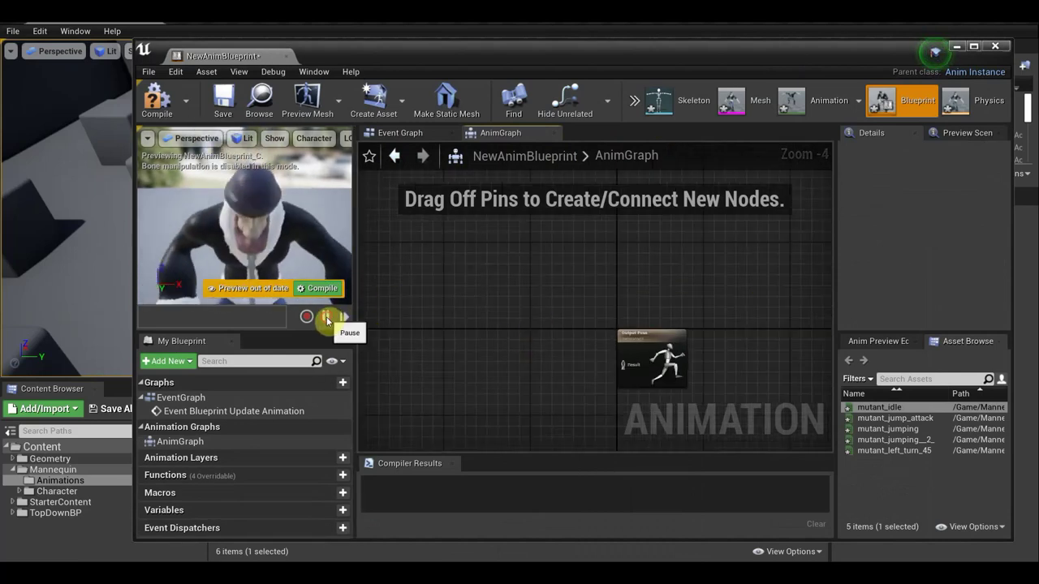
{"action": "left_click", "coordinate": [327, 318]}
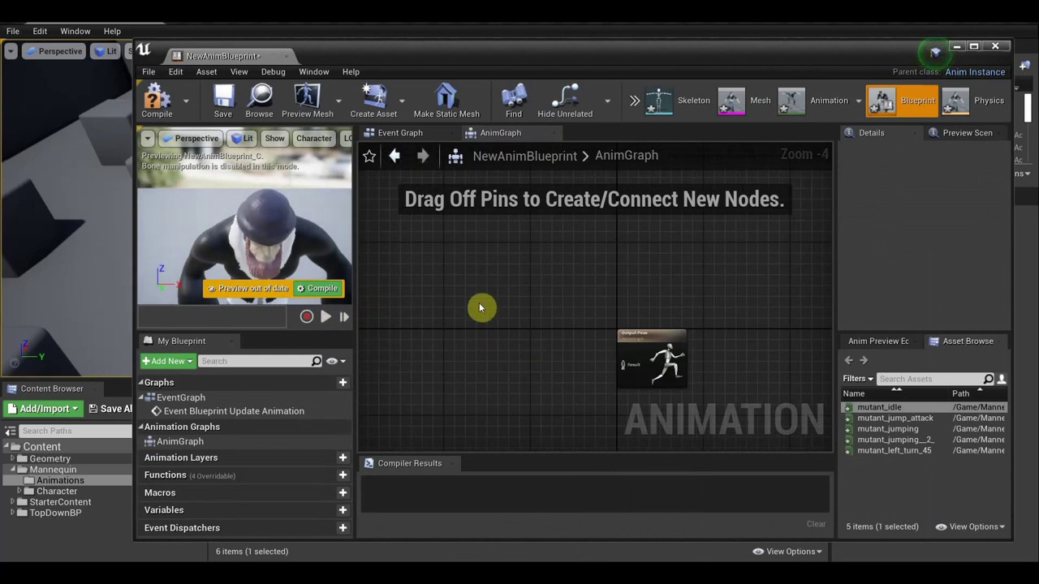
Add a New State Machine node via the 'new sta' search and feed it into Output Pose.
{"action": "right_click", "coordinate": [536, 329]}
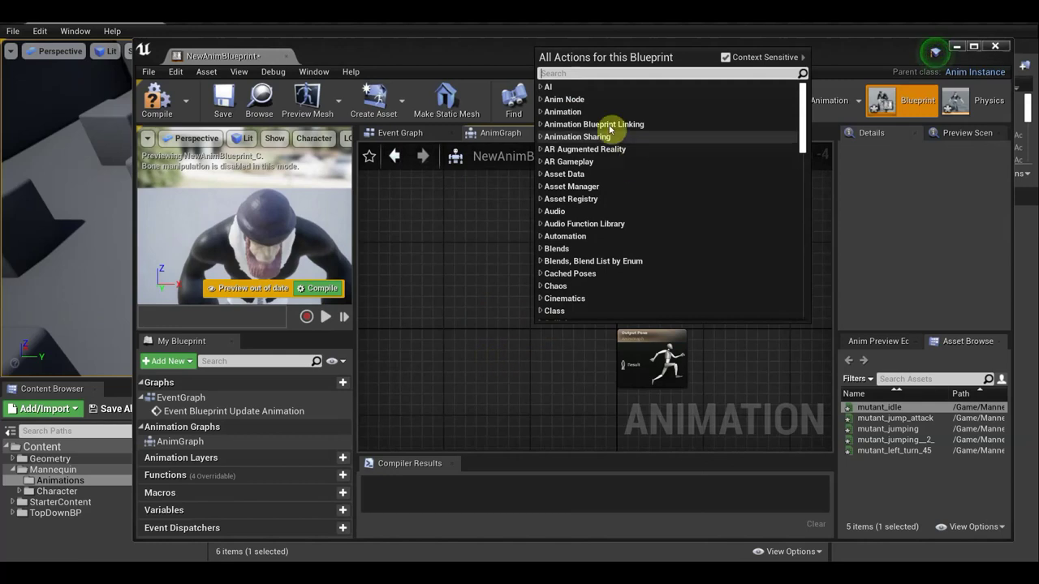
{"action": "left_click", "coordinate": [566, 72]}
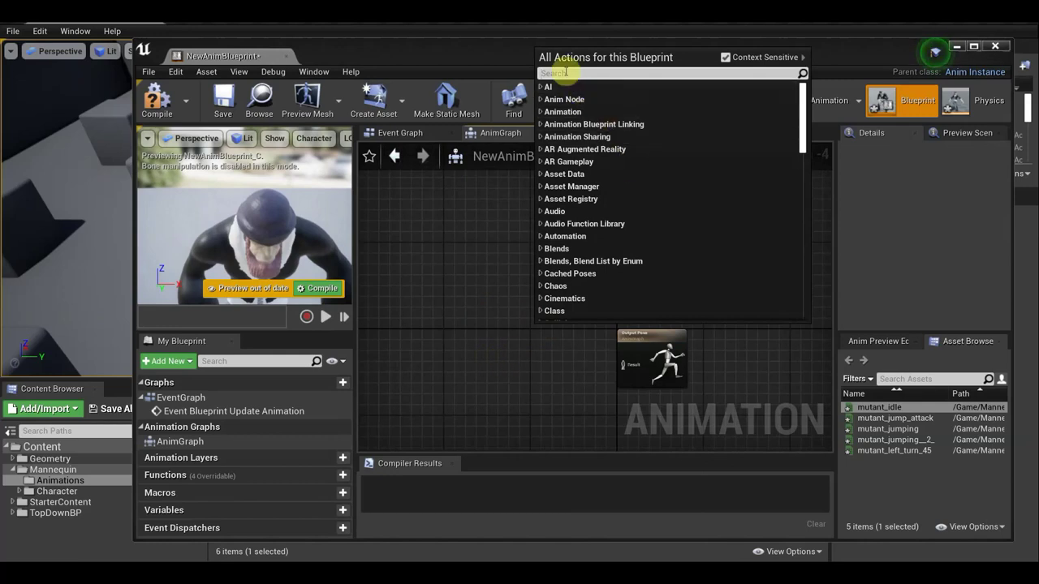
{"action": "type", "text": "new"}
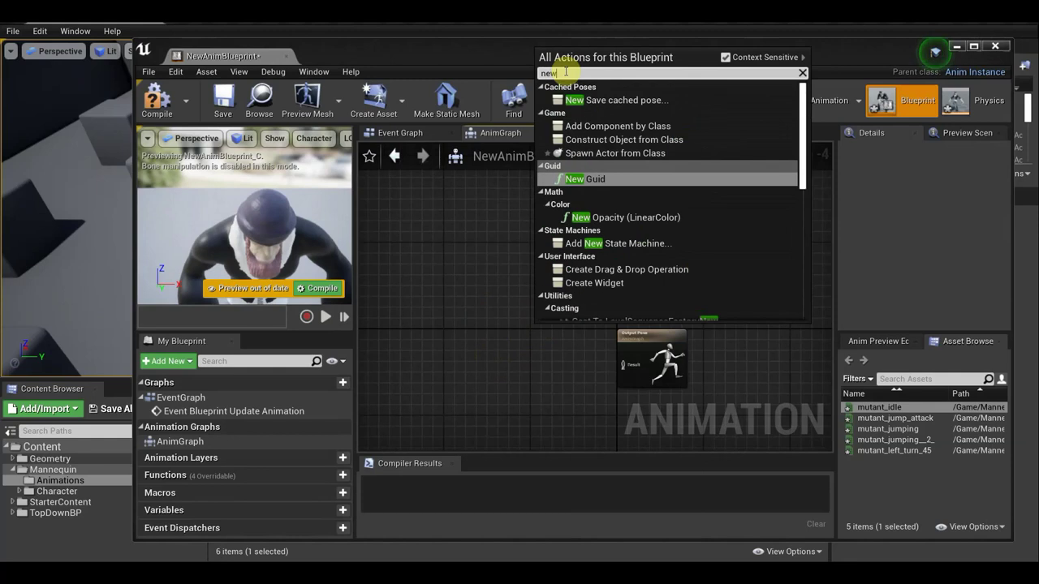
{"action": "type", "text": " s"}
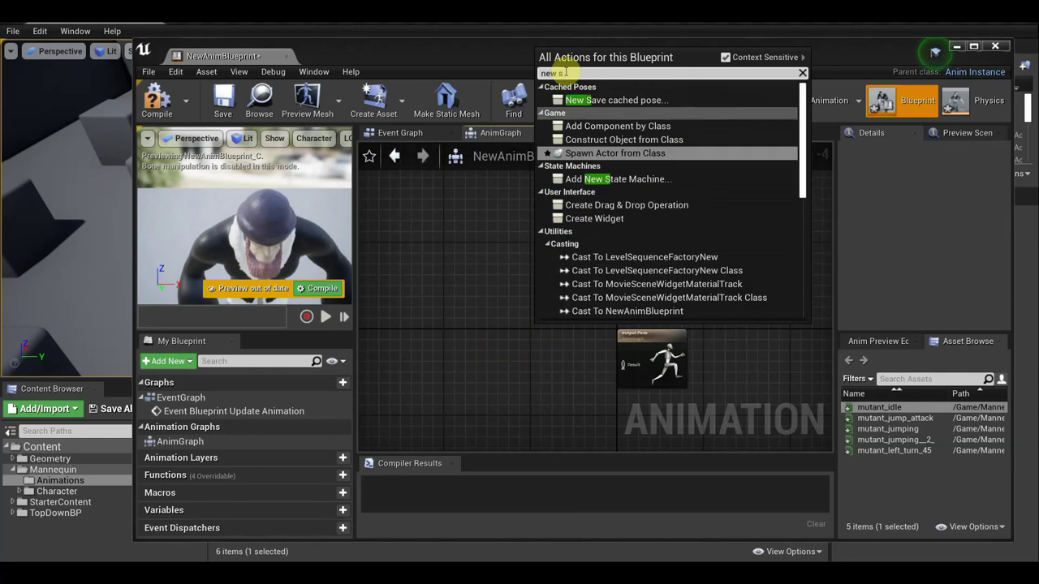
{"action": "type", "text": "tat"}
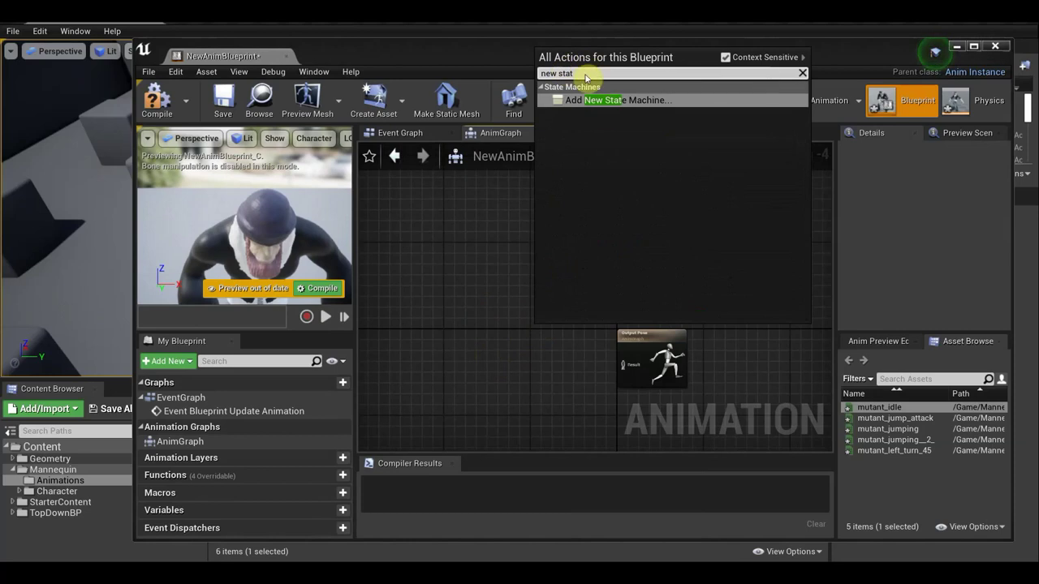
{"action": "left_click", "coordinate": [609, 100]}
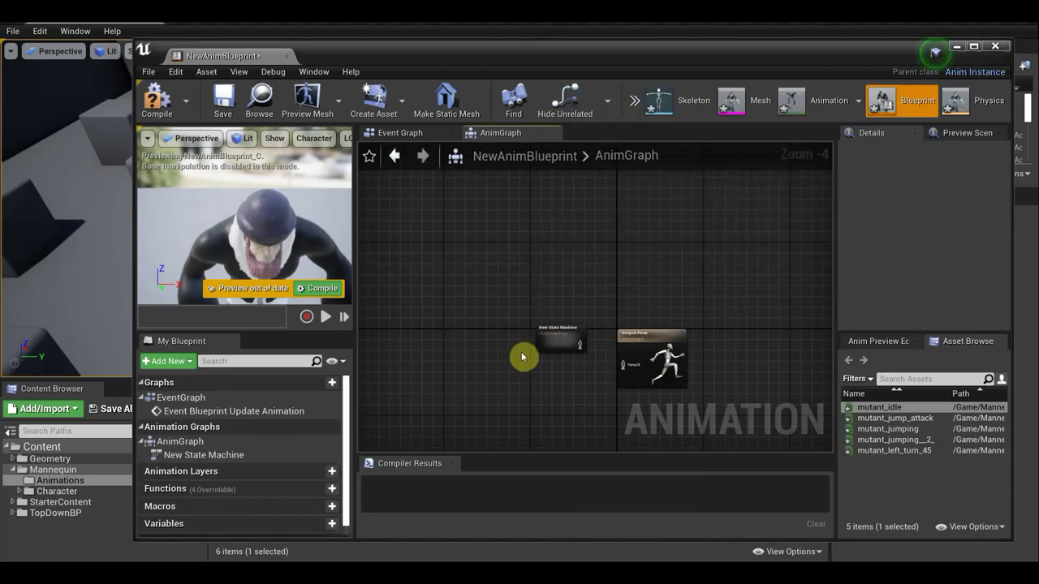
{"action": "mouse_move", "coordinate": [557, 336]}
{"action": "left_mouse_down"}
{"action": "mouse_move", "coordinate": [481, 330]}
{"action": "mouse_move", "coordinate": [623, 365]}
{"action": "left_mouse_up"}
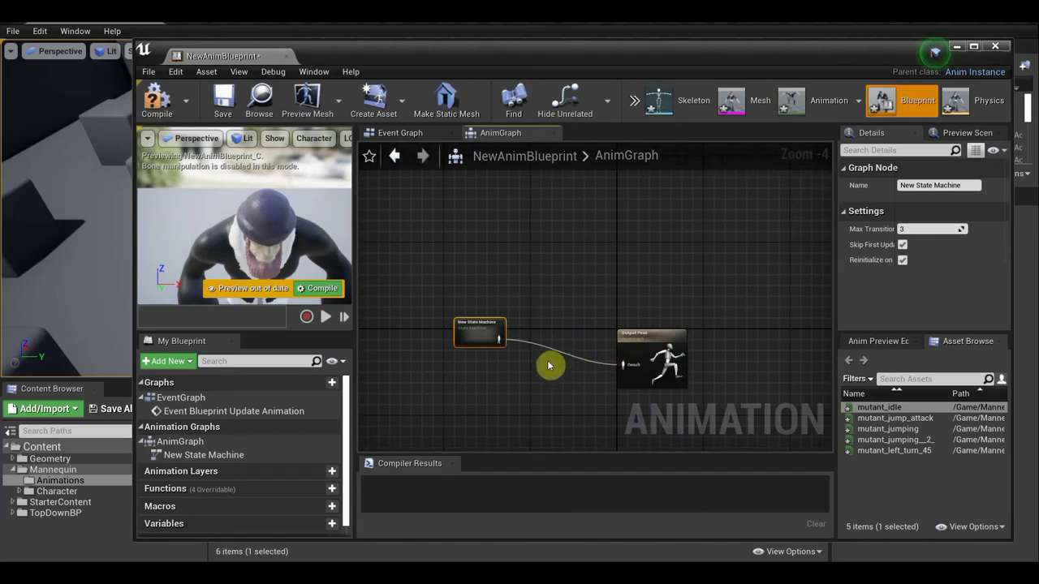
Inside the New State Machine, add a State connected from Entry.
{"action": "double_click", "coordinate": [484, 342]}
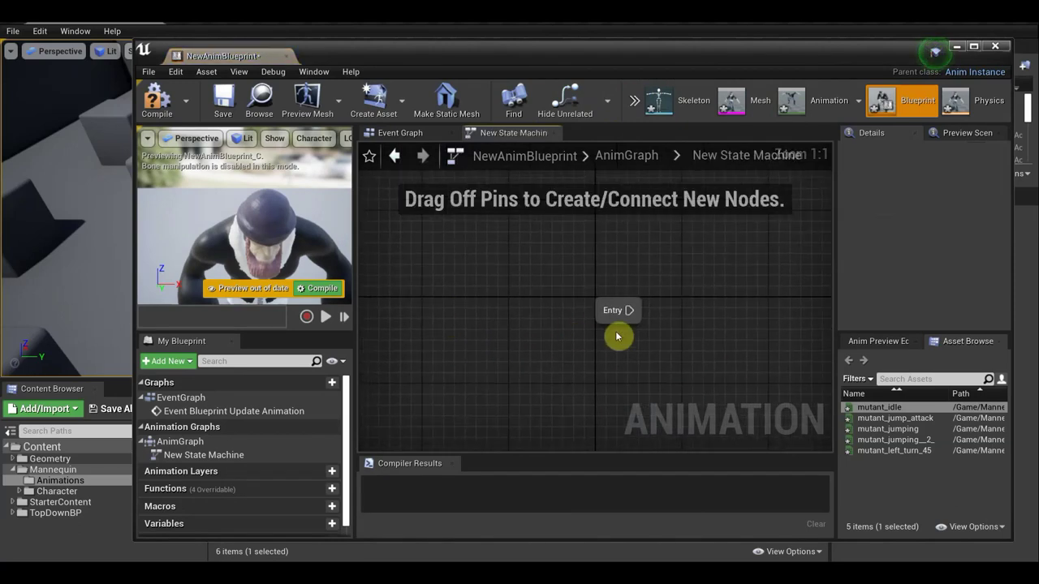
{"action": "left_click_drag", "start_coordinate": [618, 308], "coordinate": [446, 277]}
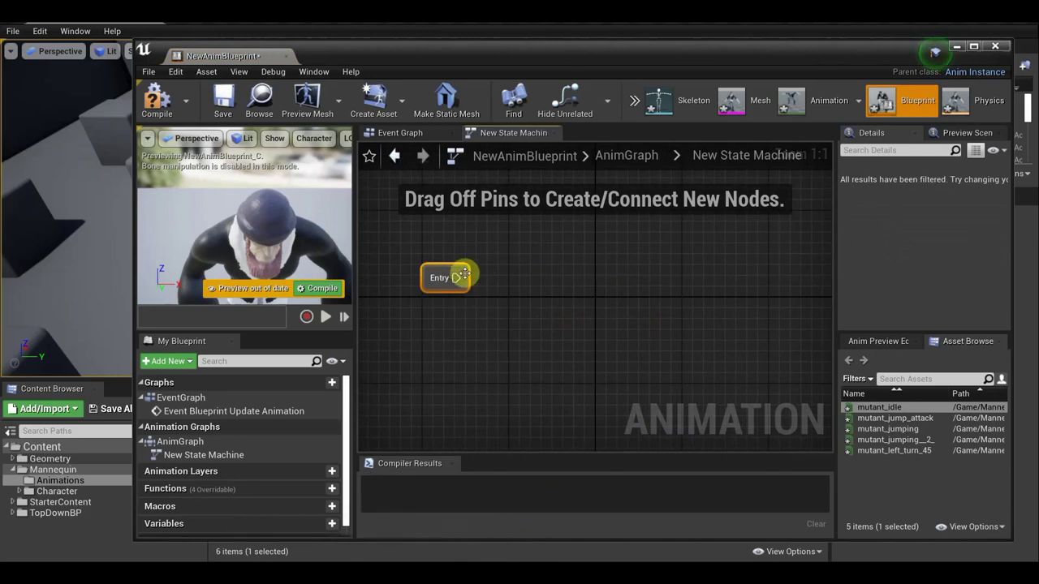
{"action": "left_click_drag", "start_coordinate": [456, 278], "coordinate": [572, 276]}
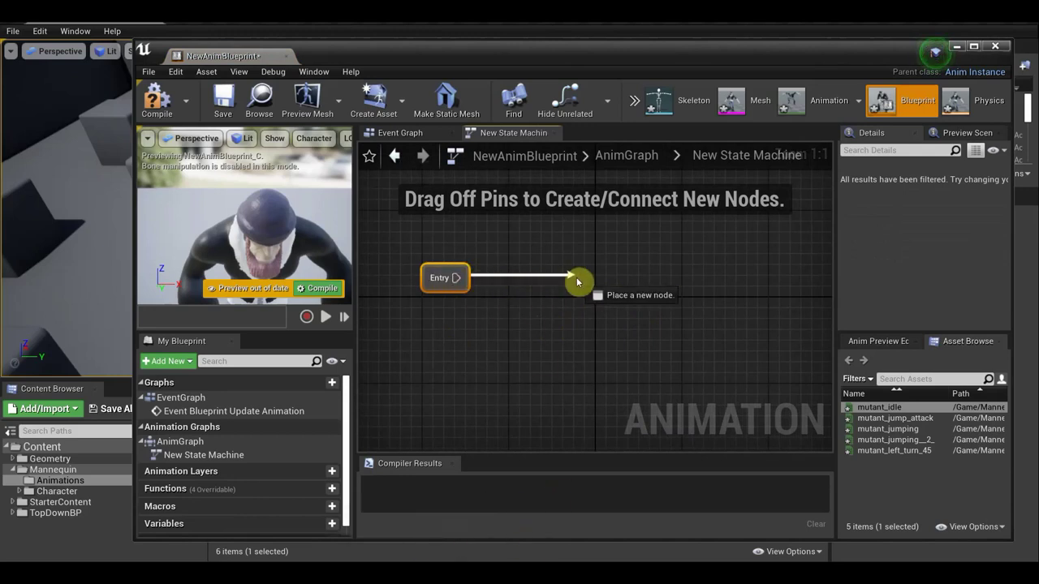
{"action": "left_click", "coordinate": [624, 314]}
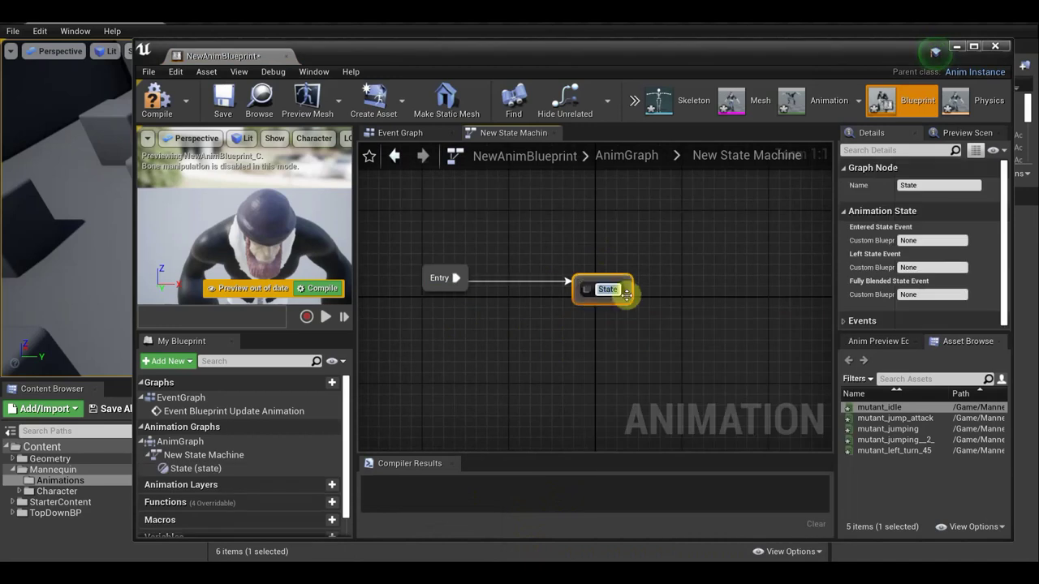
Add State_1 from State and a transition from State_1 back to State.
{"action": "left_click_drag", "start_coordinate": [628, 289], "coordinate": [745, 290]}
{"action": "left_click", "coordinate": [771, 45]}
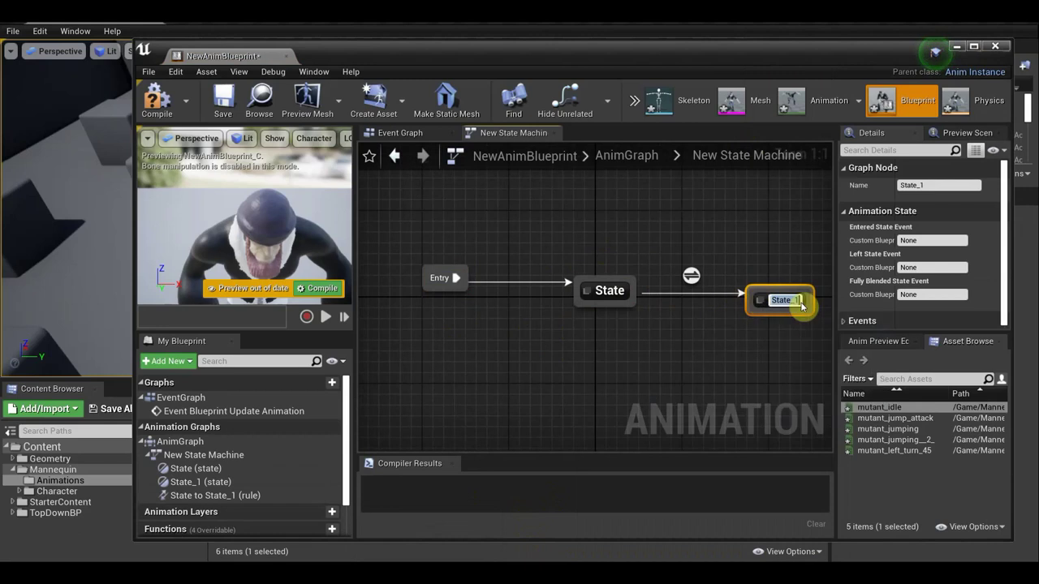
{"action": "left_click_drag", "start_coordinate": [742, 302], "coordinate": [630, 303]}
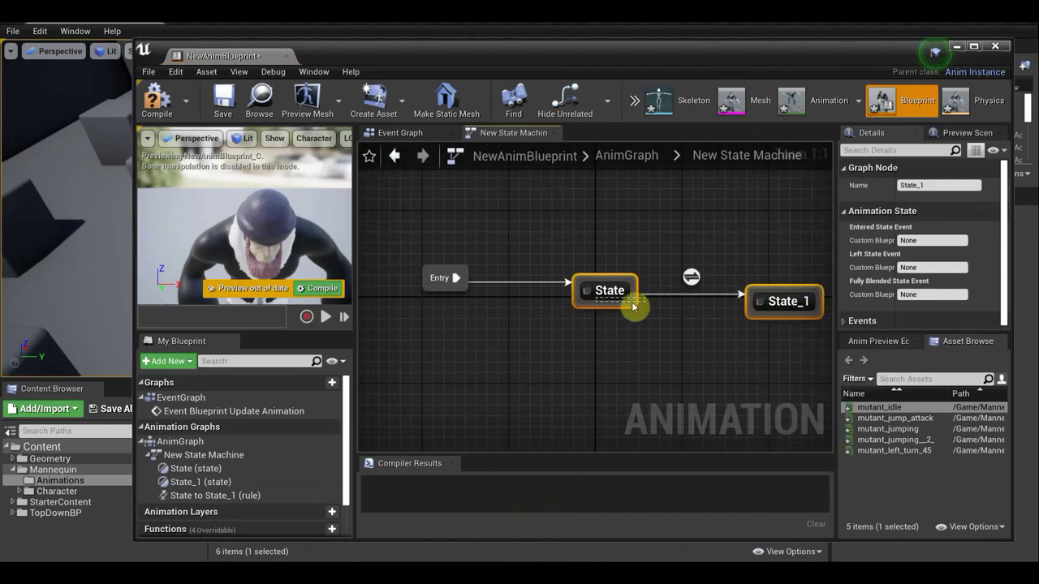
{"action": "left_click_drag", "start_coordinate": [747, 306], "coordinate": [631, 304]}
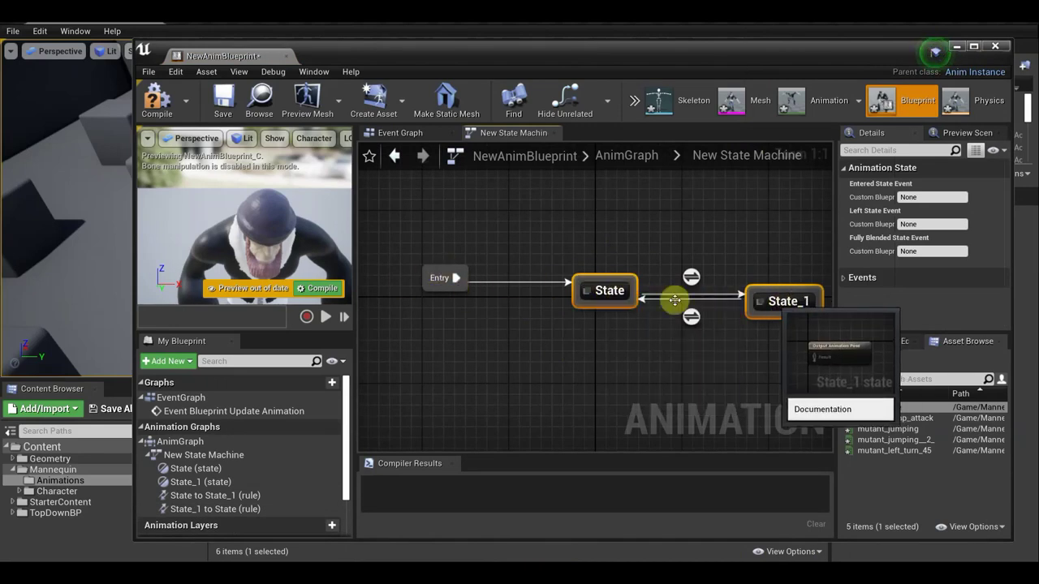
Wire a mutant_left_turn_45 player into State's Output Animation Pose and return to the state machine.
{"action": "double_click", "coordinate": [601, 290]}
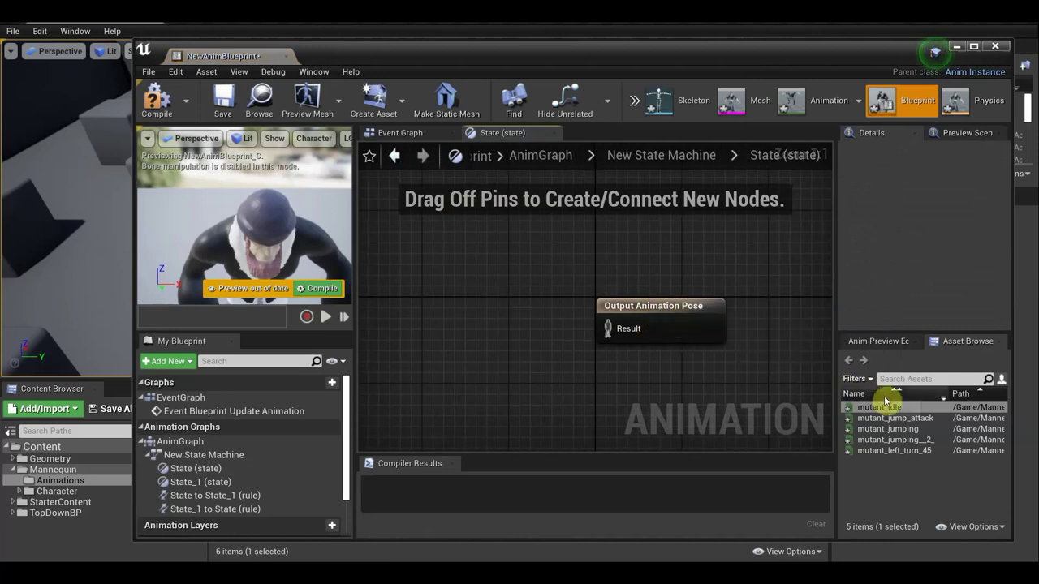
{"action": "mouse_move", "coordinate": [884, 449]}
{"action": "left_mouse_down"}
{"action": "mouse_move", "coordinate": [765, 419]}
{"action": "mouse_move", "coordinate": [445, 281]}
{"action": "left_mouse_up"}
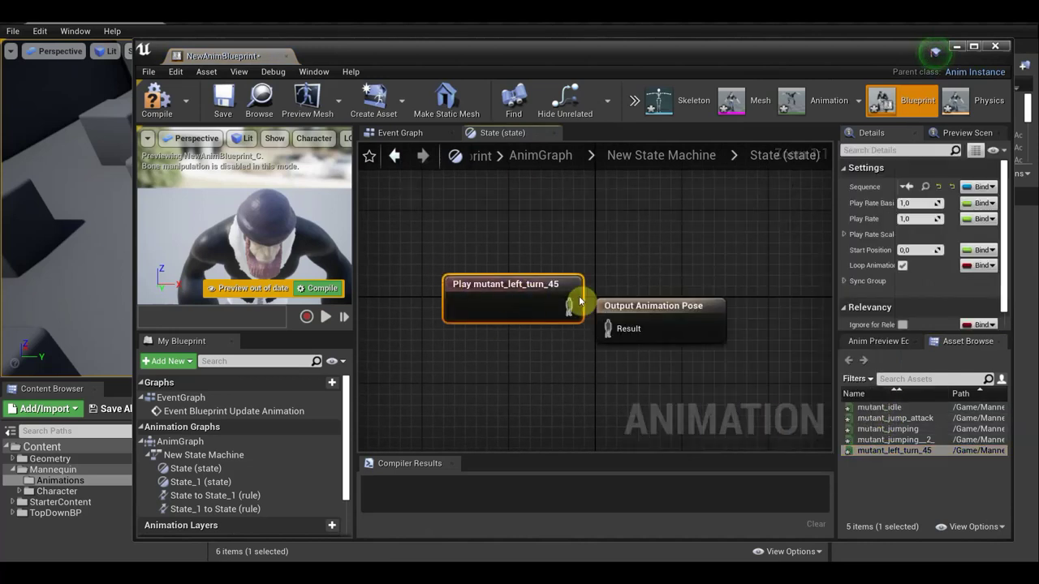
{"action": "mouse_move", "coordinate": [555, 288]}
{"action": "left_mouse_down"}
{"action": "mouse_move", "coordinate": [490, 288]}
{"action": "mouse_move", "coordinate": [529, 314]}
{"action": "mouse_move", "coordinate": [611, 330]}
{"action": "left_mouse_up"}
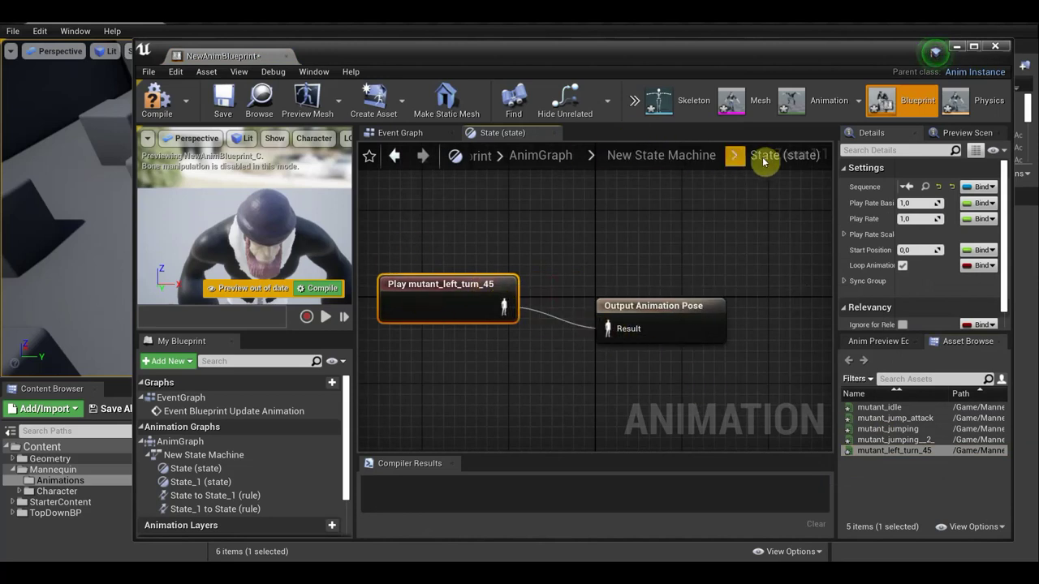
{"action": "left_click", "coordinate": [688, 155]}
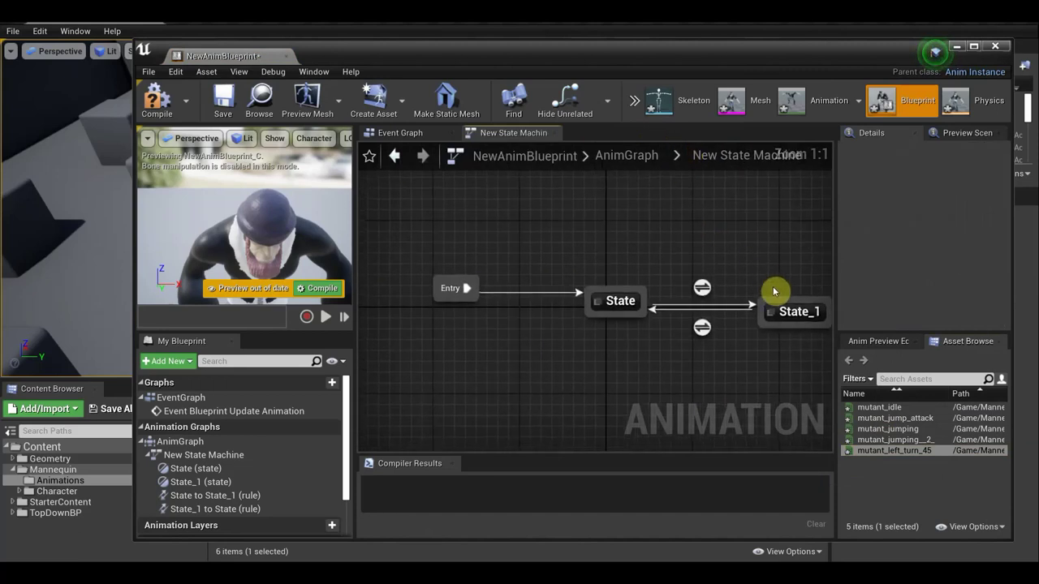
{"action": "double_click", "coordinate": [800, 316]}
Wire a mutant_jumping__2_ player into State_1's Output Animation Pose, compile, and inspect the warnings.
{"action": "left_click", "coordinate": [876, 439]}
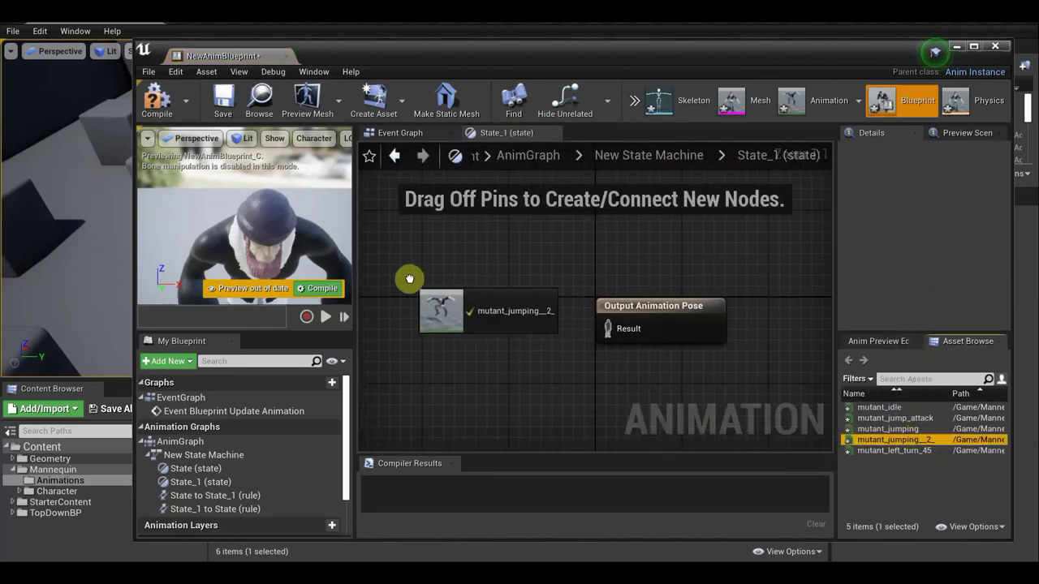
{"action": "left_click_drag", "start_coordinate": [867, 436], "coordinate": [411, 279]}
{"action": "left_click_drag", "start_coordinate": [538, 307], "coordinate": [615, 329]}
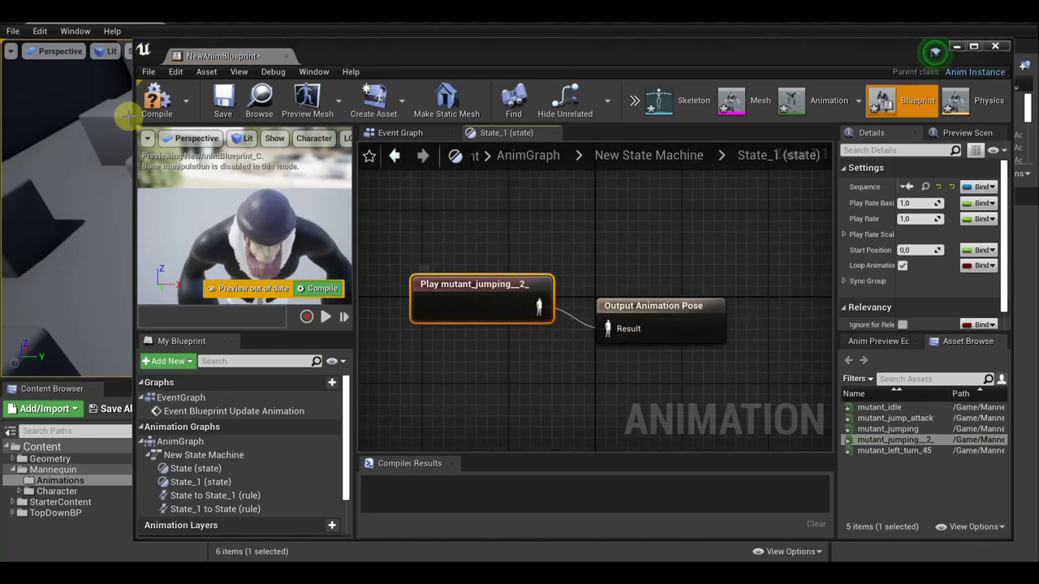
{"action": "left_click", "coordinate": [167, 113]}
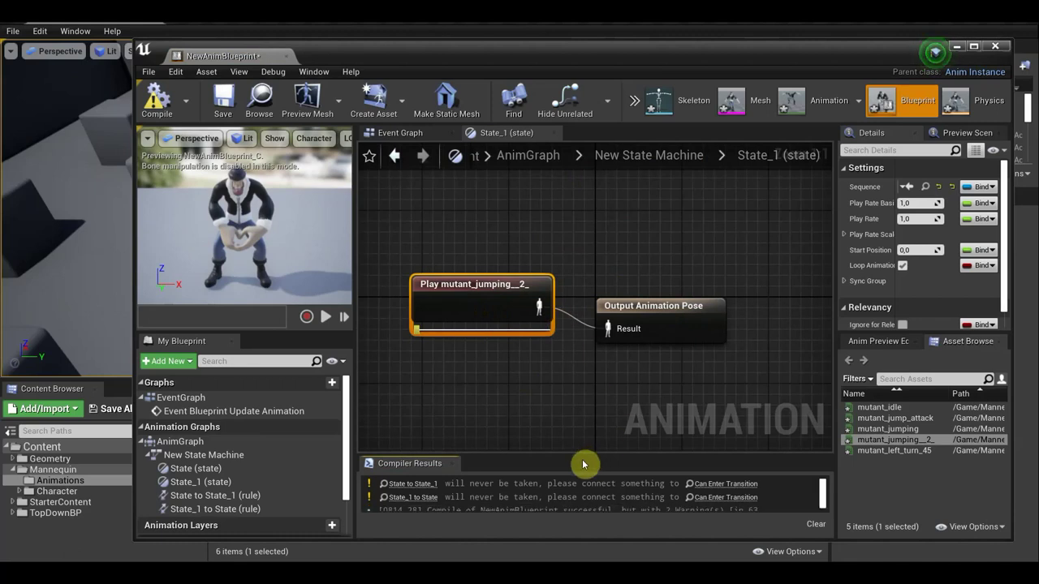
{"action": "left_click", "coordinate": [573, 495]}
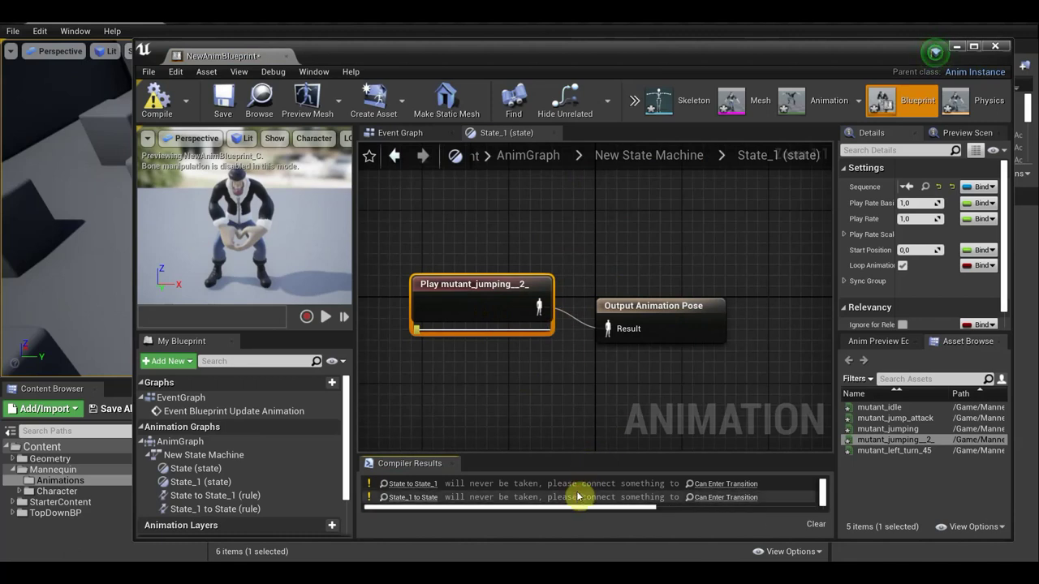
Review the AnimGraph, the New State Machine, and the State state's graph.
{"action": "left_click", "coordinate": [575, 421]}
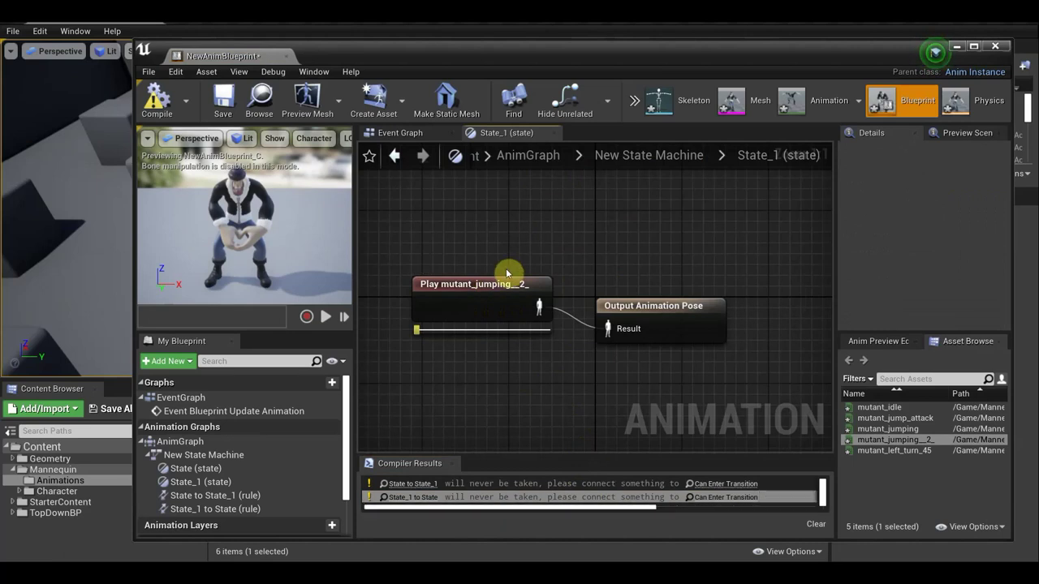
{"action": "left_click", "coordinate": [547, 155]}
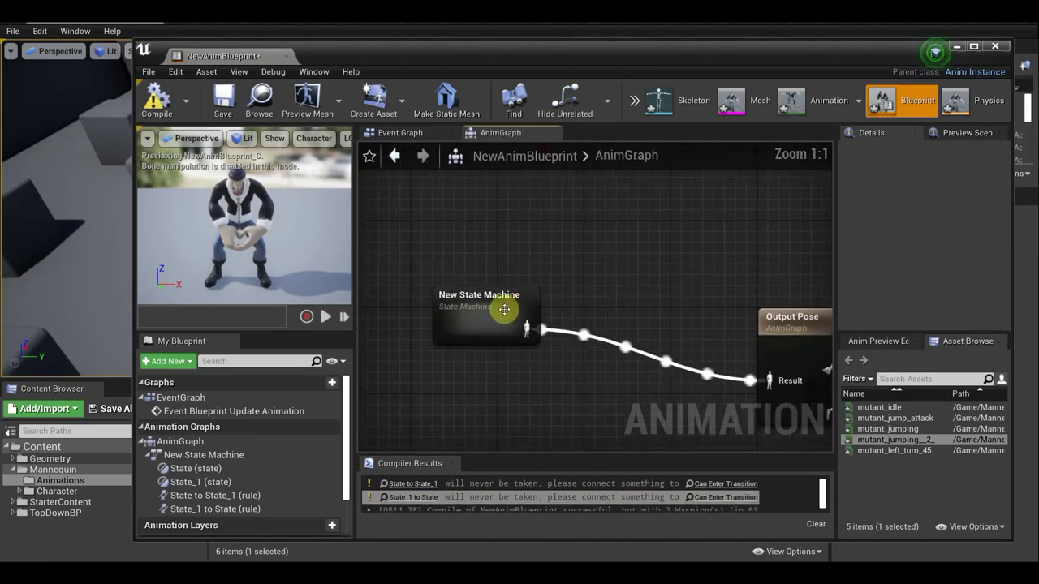
{"action": "scroll", "coordinate": [522, 345], "scroll_direction": "down", "scroll_amount": 2}
{"action": "scroll", "coordinate": [582, 345], "scroll_direction": "down", "scroll_amount": 3}
{"action": "scroll", "coordinate": [730, 332], "scroll_direction": "up", "scroll_amount": 2}
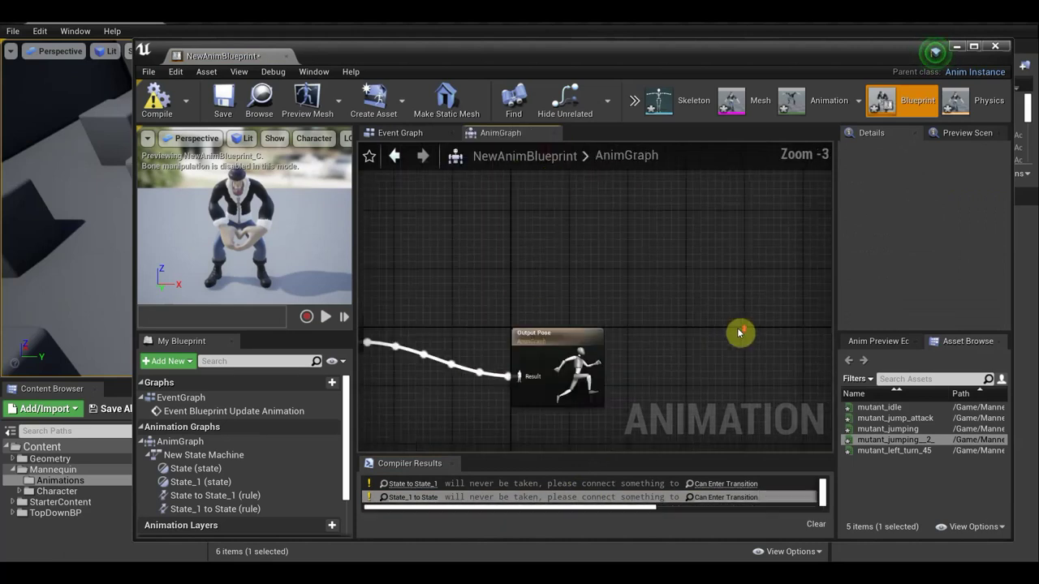
{"action": "scroll", "coordinate": [730, 336], "scroll_direction": "down", "scroll_amount": 2}
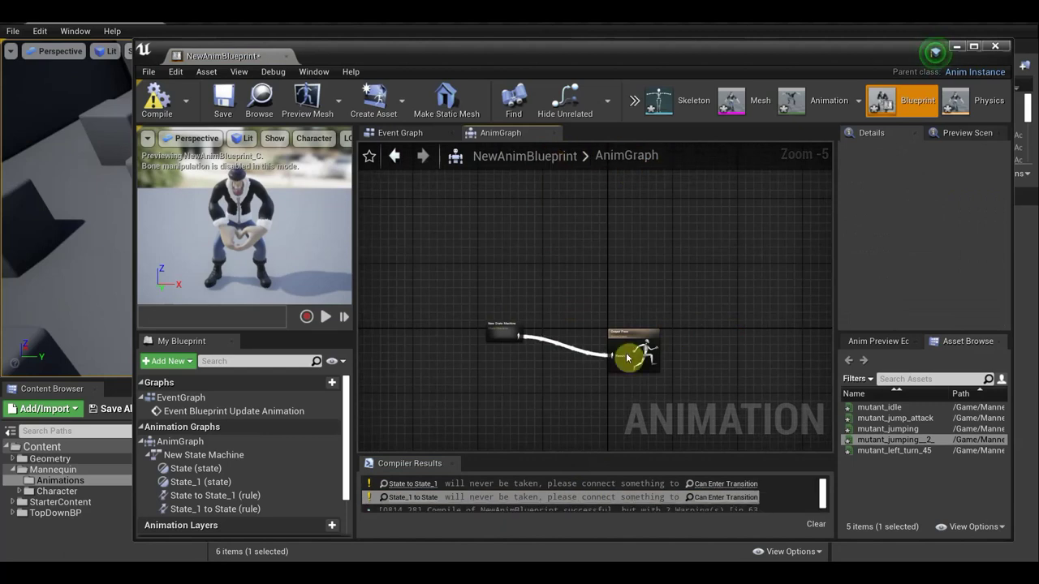
{"action": "double_click", "coordinate": [512, 338]}
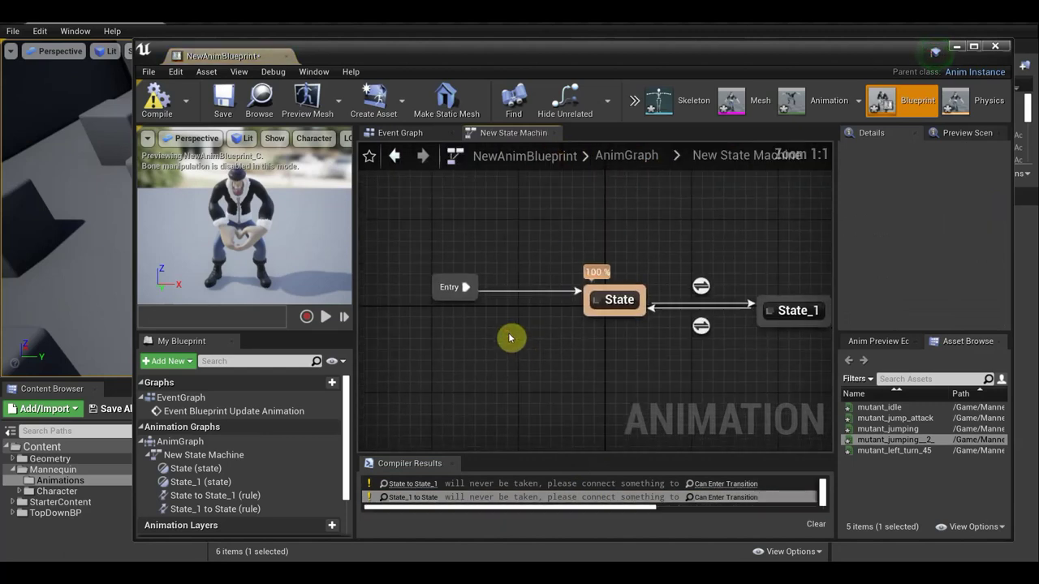
{"action": "double_click", "coordinate": [617, 300]}
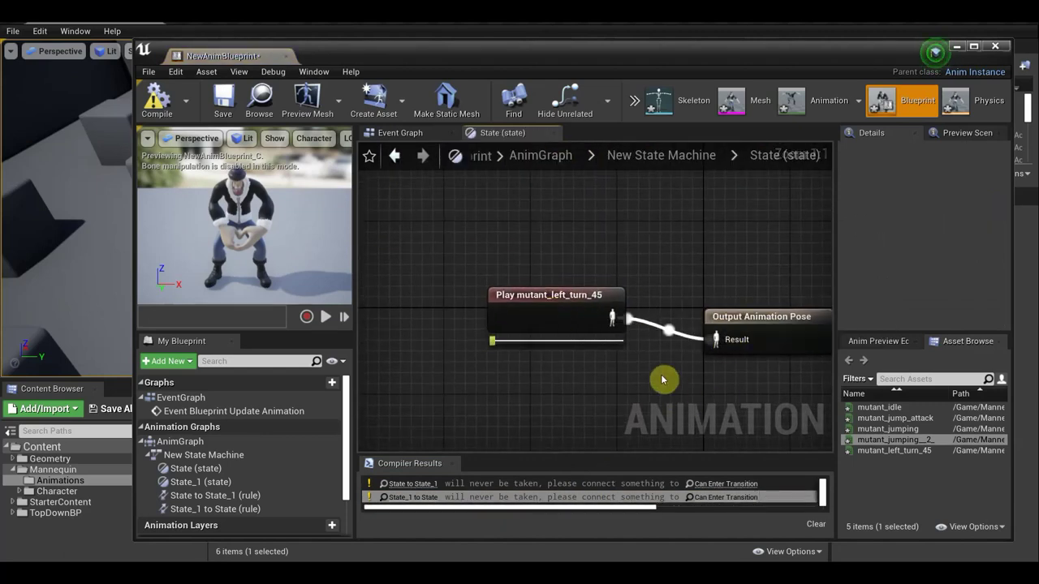
{"action": "left_click", "coordinate": [691, 160]}
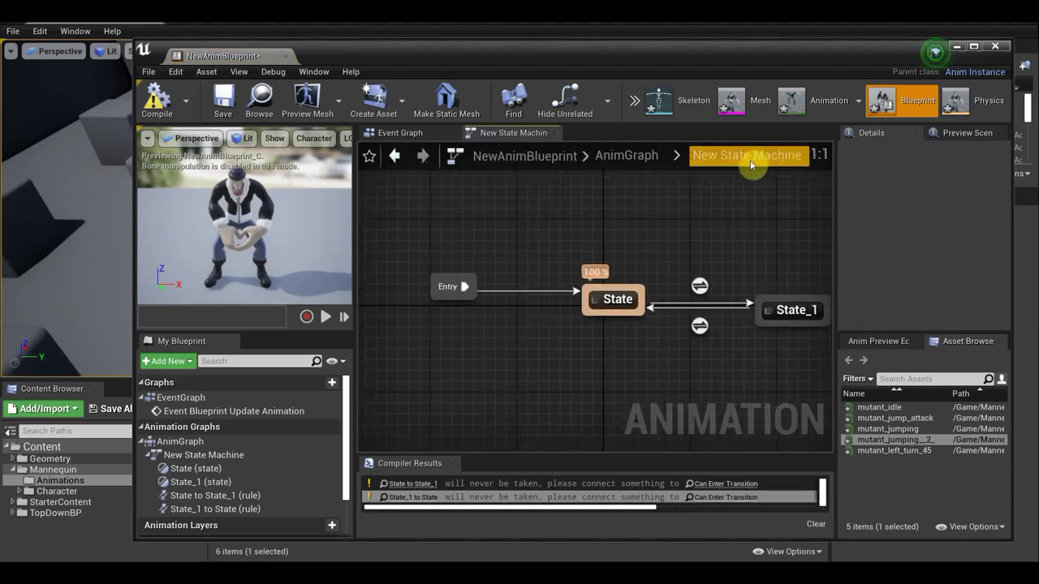
In State_1's graph, select the mutant_jumping__2_ player and recompile the blueprint.
{"action": "double_click", "coordinate": [783, 311]}
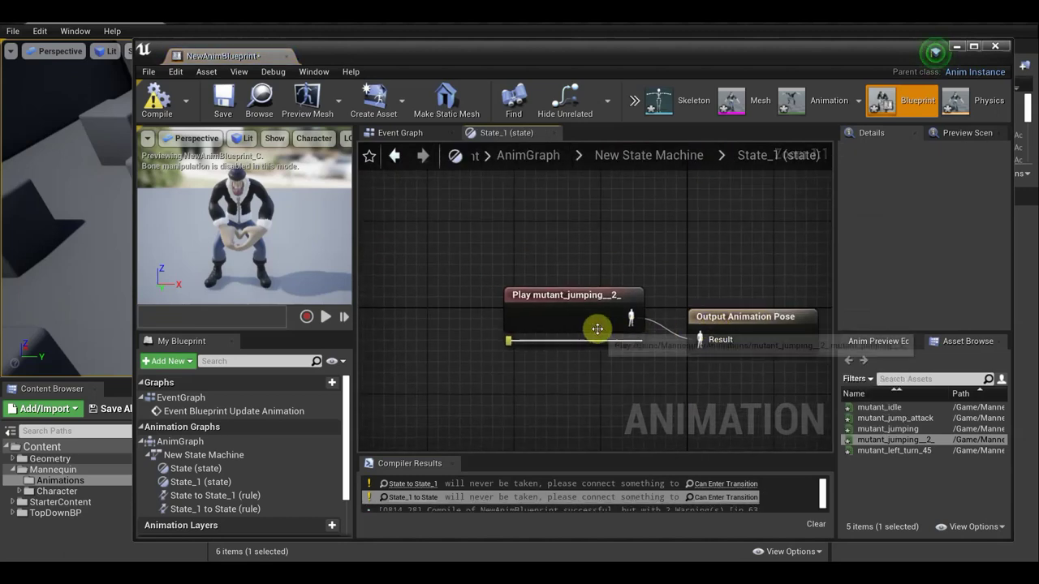
{"action": "left_click", "coordinate": [558, 316]}
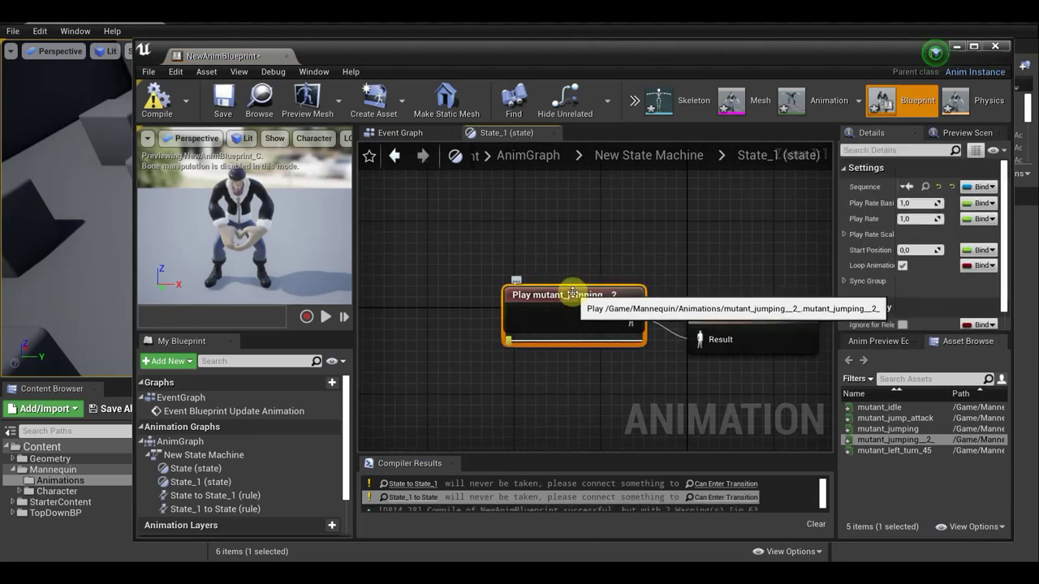
{"action": "left_click", "coordinate": [148, 106]}
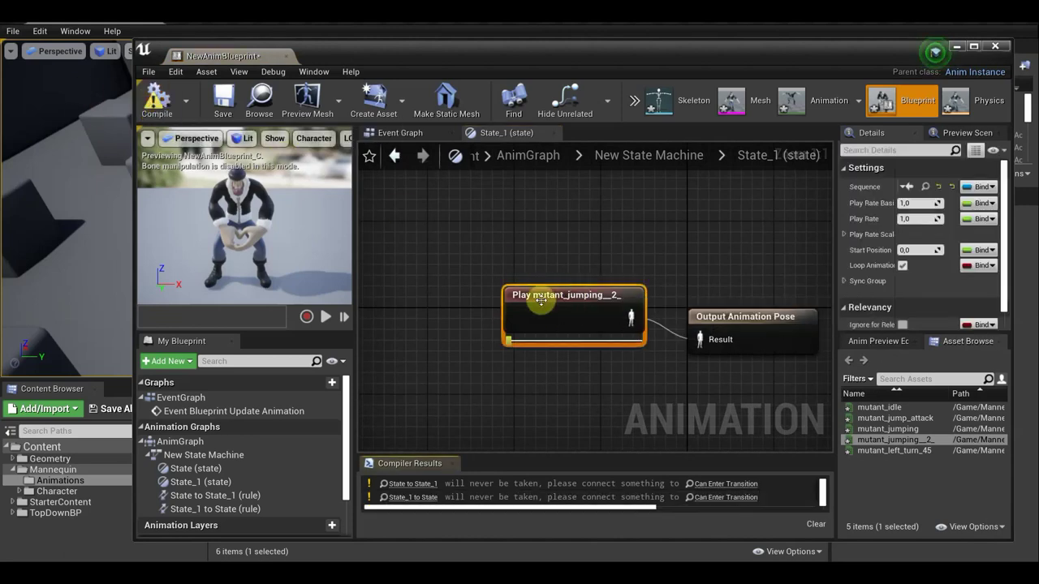
{"action": "scroll", "coordinate": [682, 368], "scroll_direction": "down", "scroll_amount": 1}
{"action": "scroll", "coordinate": [679, 366], "scroll_direction": "down", "scroll_amount": 1}
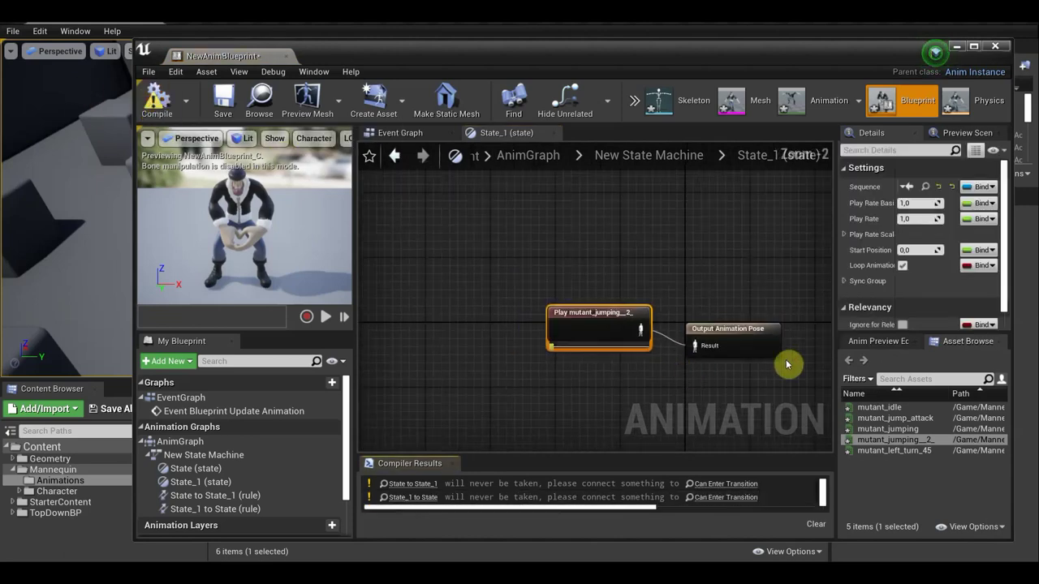
{"action": "right_click", "coordinate": [603, 315]}
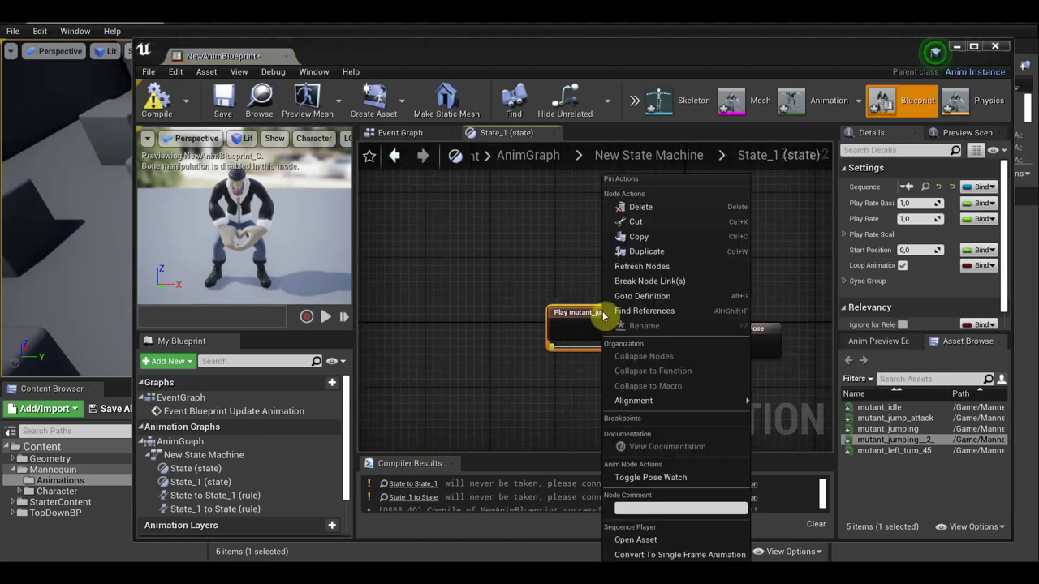
Replace State_1's mutant_jumping__2_ player with mutant_jump_attack wired to the output pose.
{"action": "left_click", "coordinate": [653, 208]}
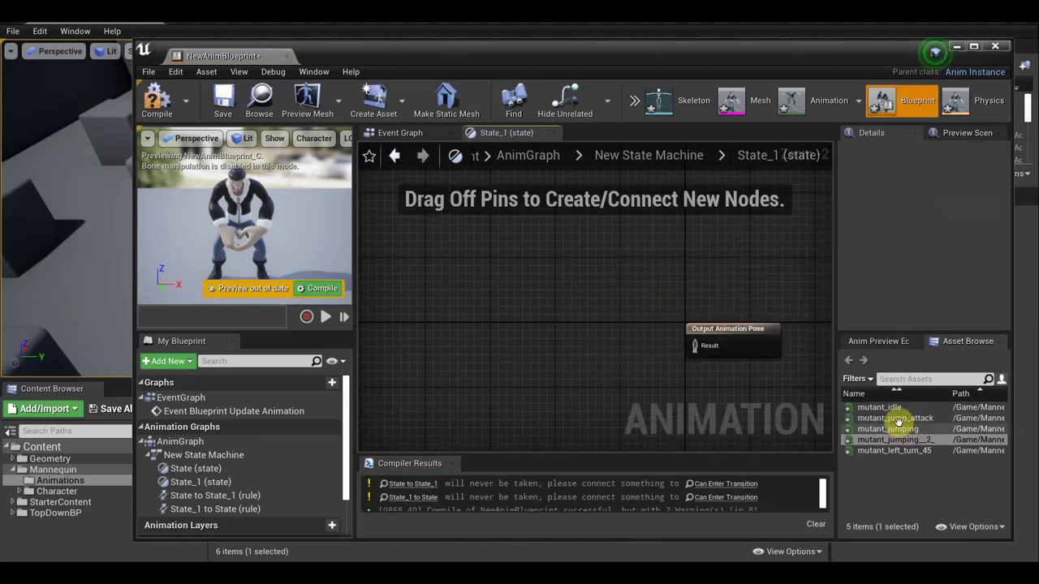
{"action": "mouse_move", "coordinate": [893, 418]}
{"action": "left_mouse_down"}
{"action": "mouse_move", "coordinate": [585, 357]}
{"action": "mouse_move", "coordinate": [500, 312]}
{"action": "left_mouse_up"}
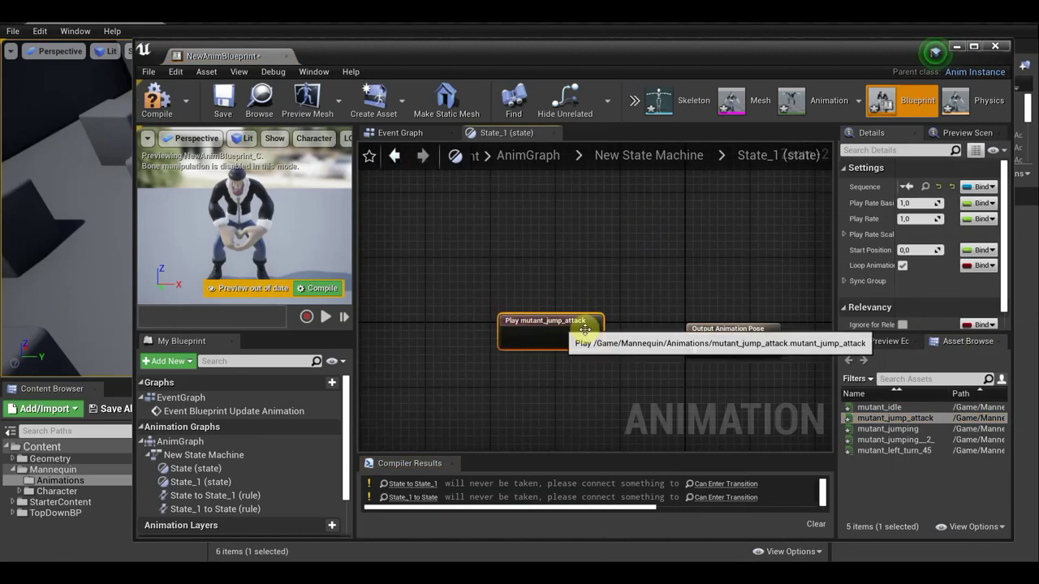
{"action": "left_click_drag", "start_coordinate": [590, 333], "coordinate": [695, 346]}
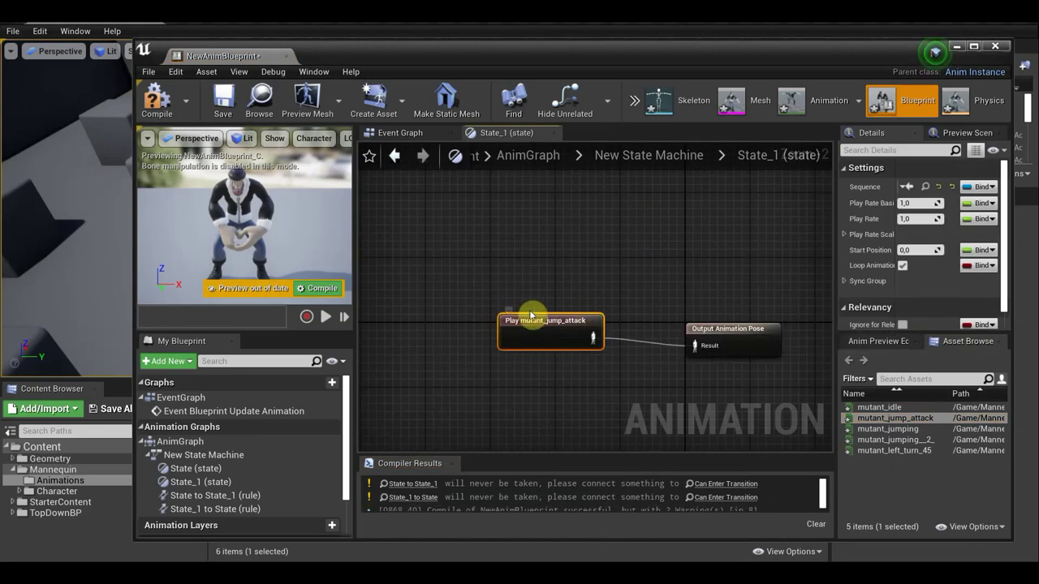
Close the compiler results panel, recompile the blueprint, and return to the New State Machine graph.
{"action": "right_click", "coordinate": [426, 464]}
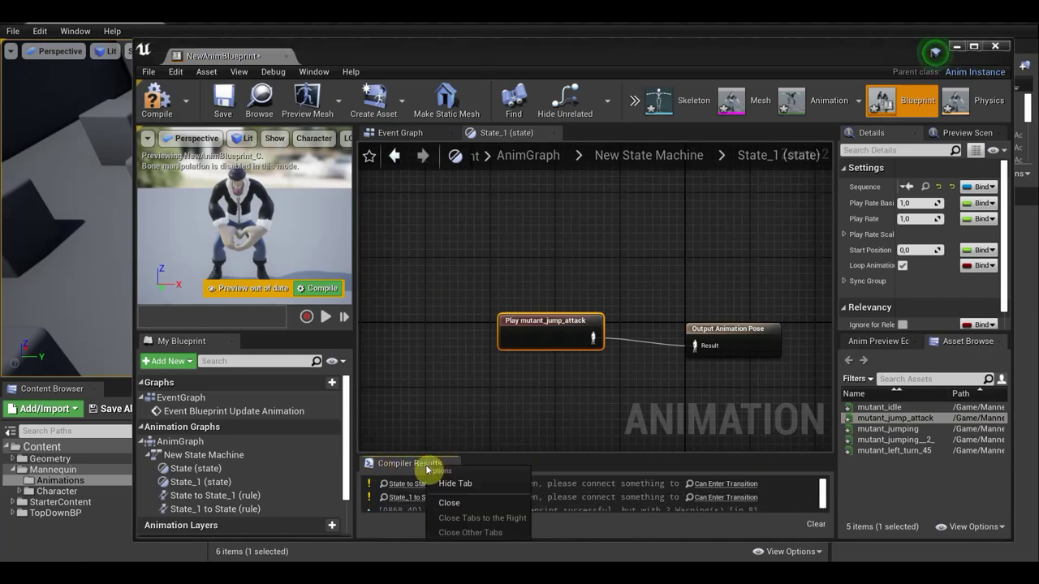
{"action": "left_click", "coordinate": [463, 502]}
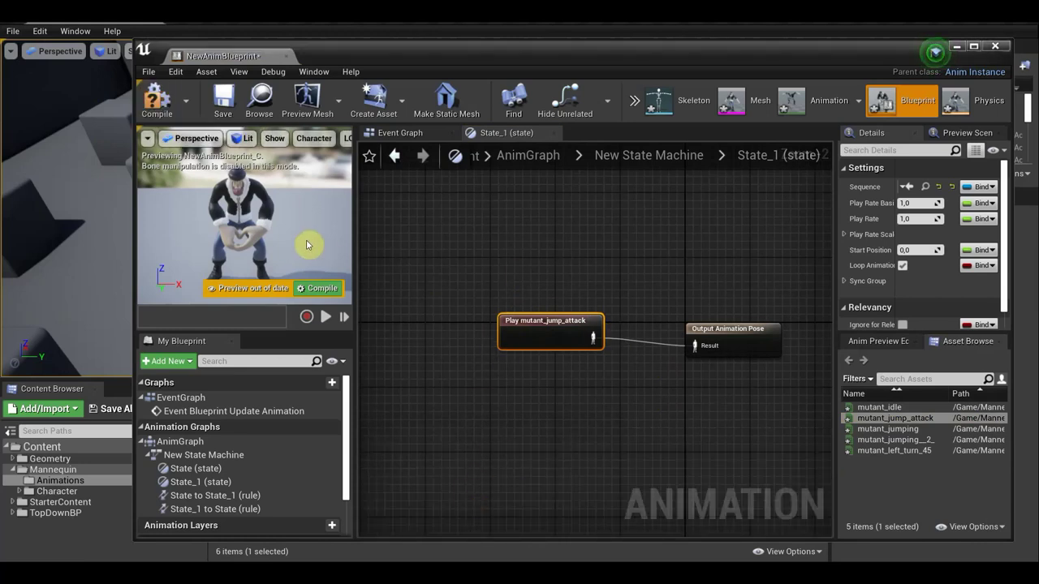
{"action": "left_click", "coordinate": [157, 98]}
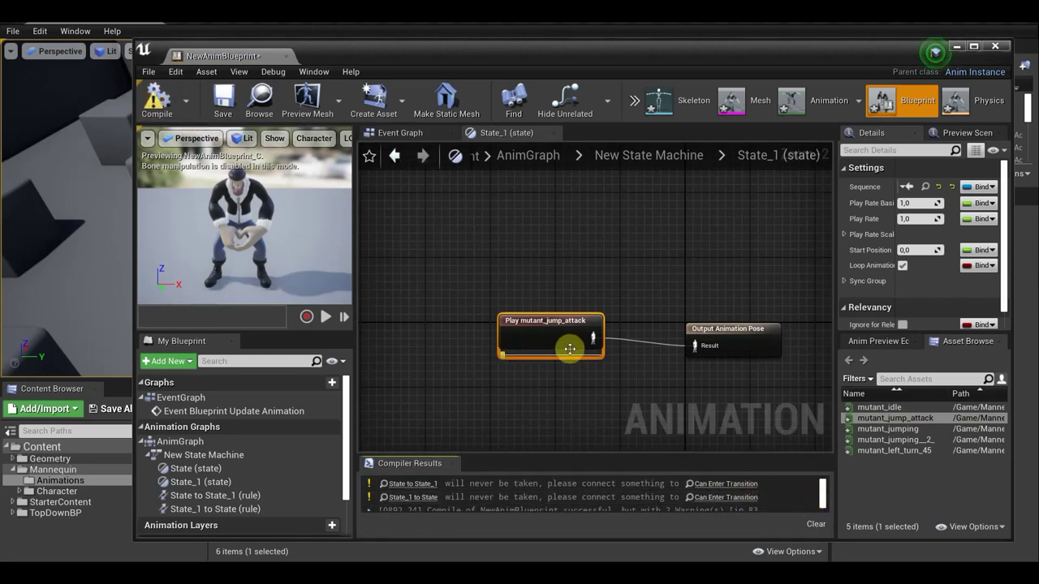
{"action": "left_click", "coordinate": [643, 157]}
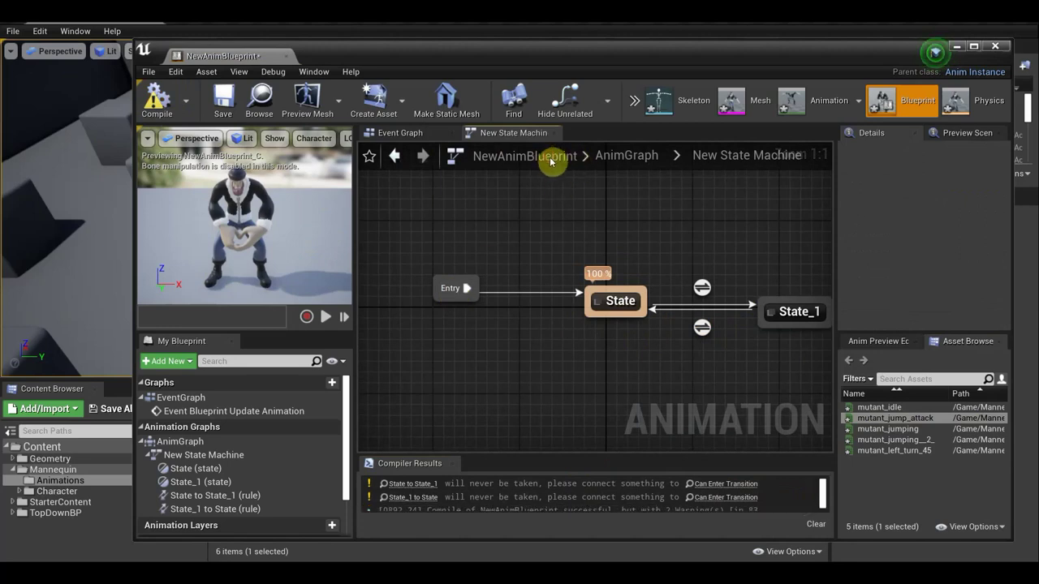
From the AnimGraph, play and then stop the character preview animation.
{"action": "left_click", "coordinate": [624, 159]}
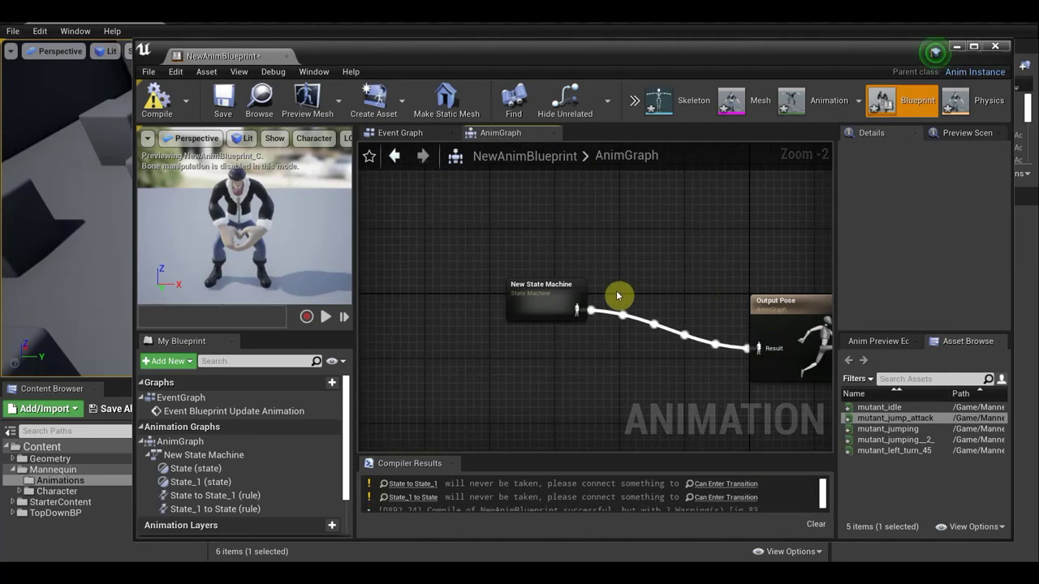
{"action": "left_click_drag", "start_coordinate": [623, 273], "coordinate": [568, 276]}
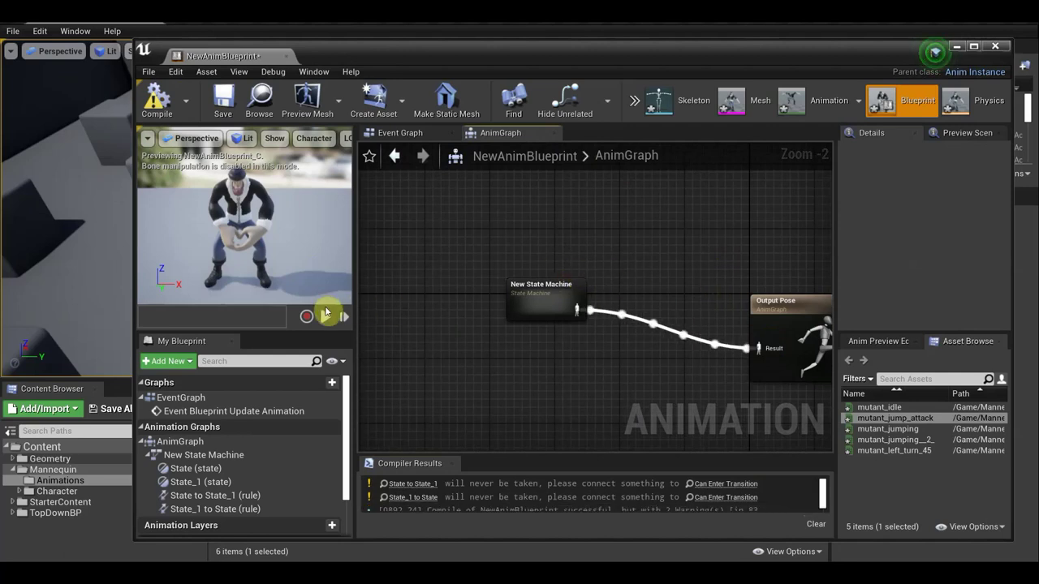
{"action": "left_click", "coordinate": [325, 317]}
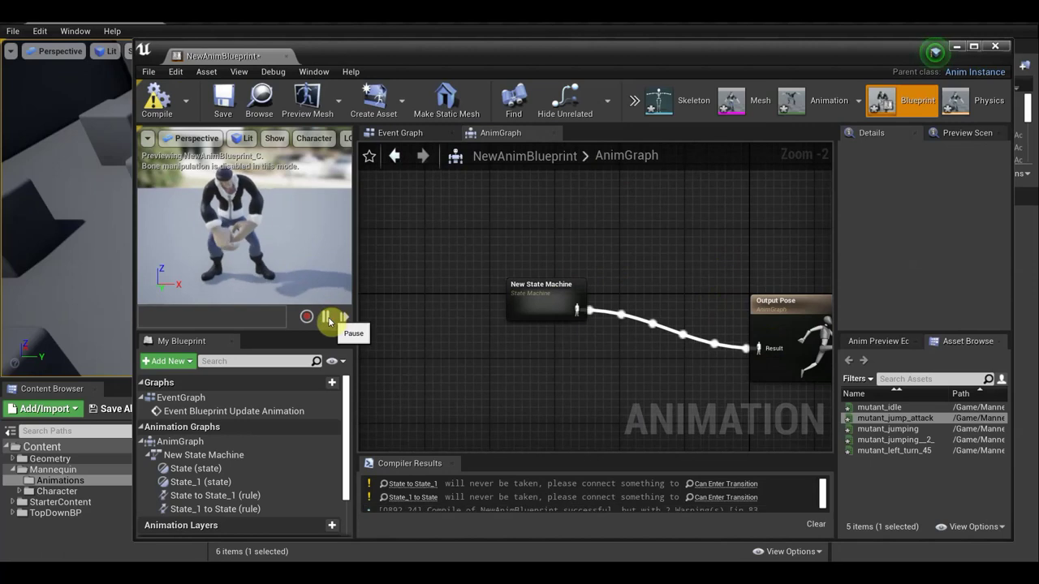
{"action": "left_click", "coordinate": [325, 318]}
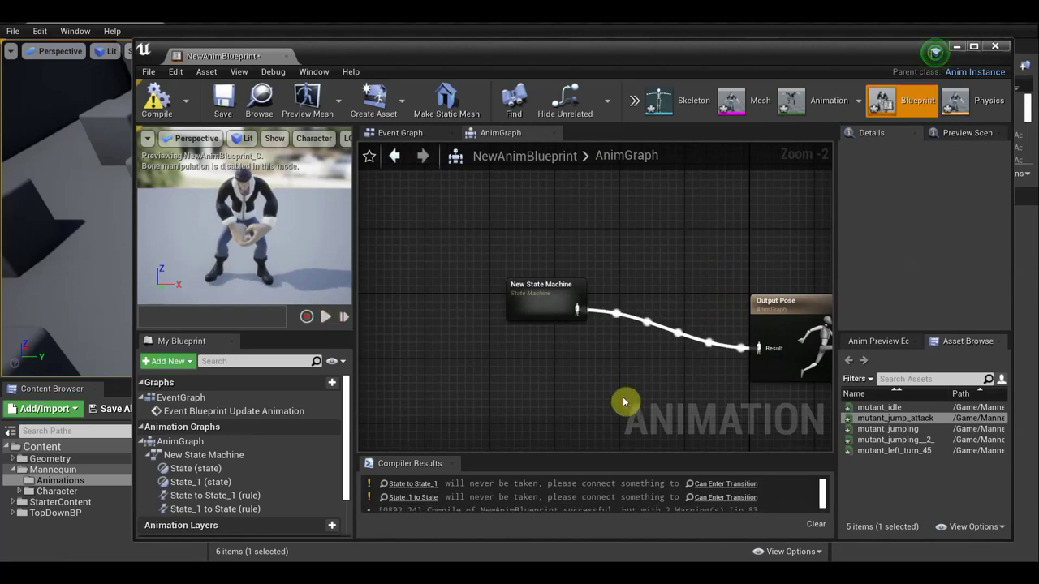
In State_1, swap the Play mutant_jump_attack node back to mutant_jumping__2_.
{"action": "double_click", "coordinate": [553, 306]}
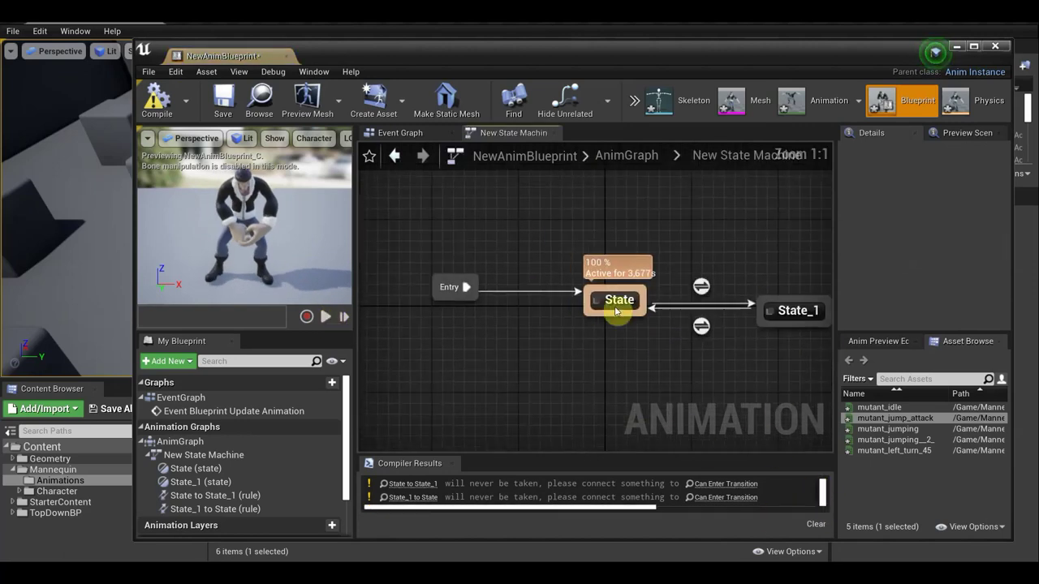
{"action": "double_click", "coordinate": [794, 315]}
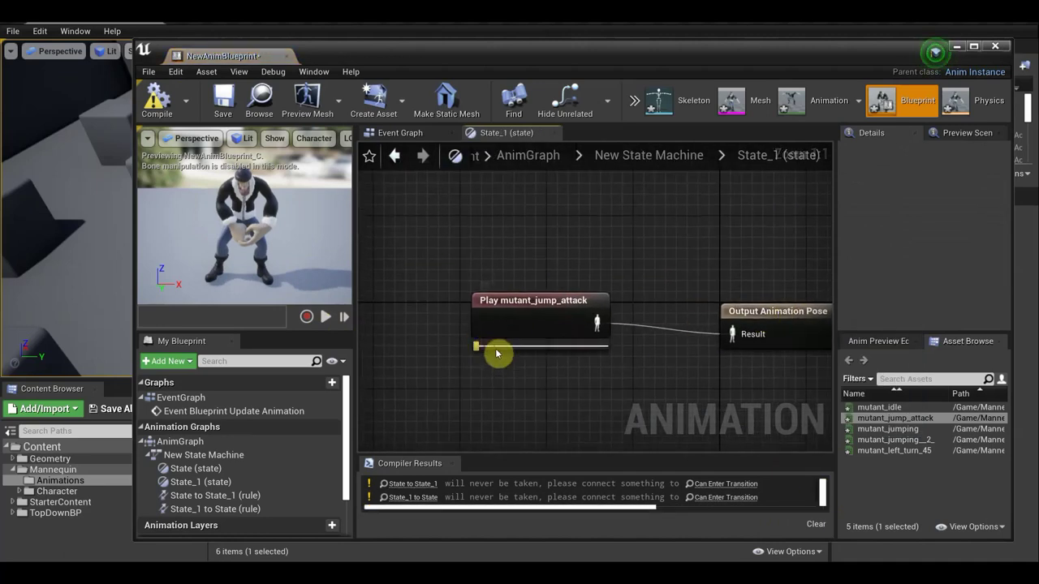
{"action": "left_click", "coordinate": [564, 315]}
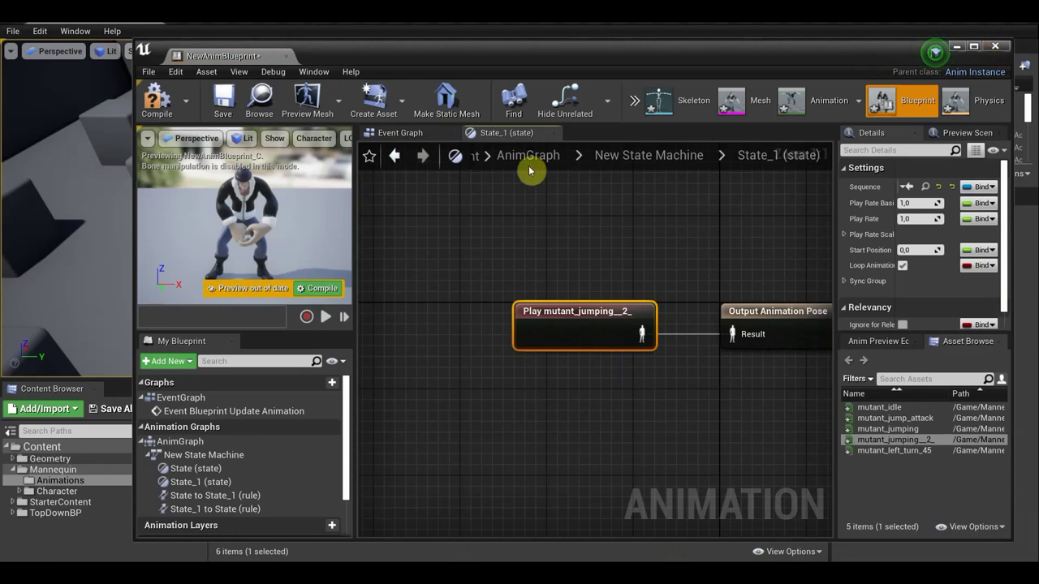
{"action": "left_click", "coordinate": [649, 155]}
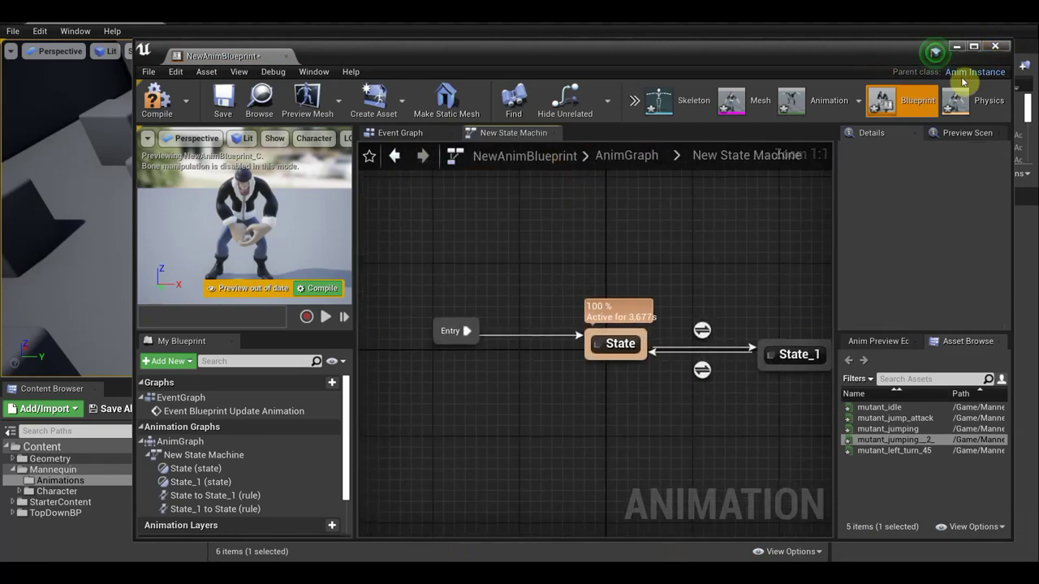
Close the NewAnimBlueprint editor and browse Character and Mesh before returning to Animations.
{"action": "left_click", "coordinate": [992, 50]}
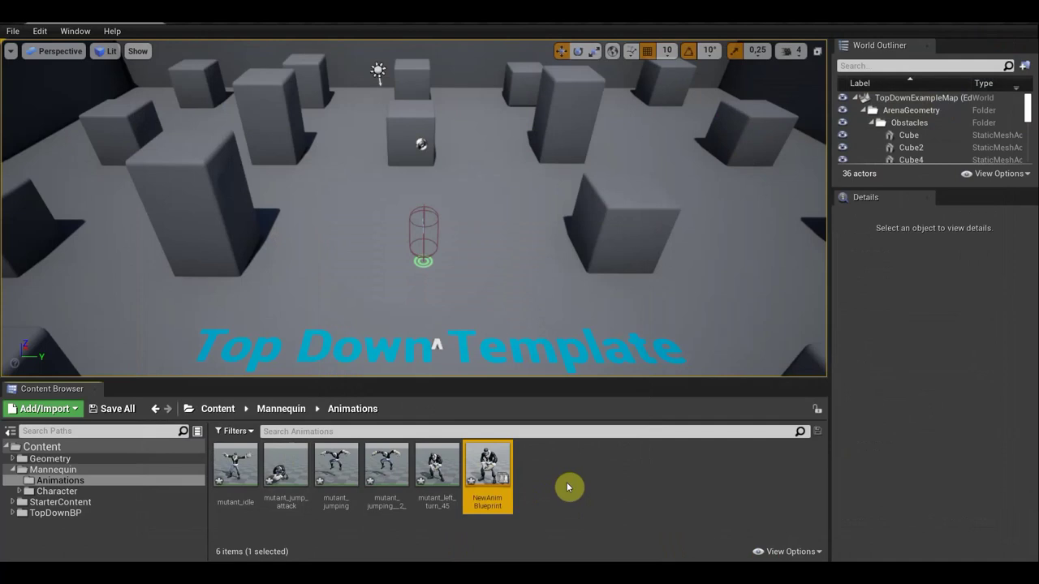
{"action": "left_click", "coordinate": [56, 493]}
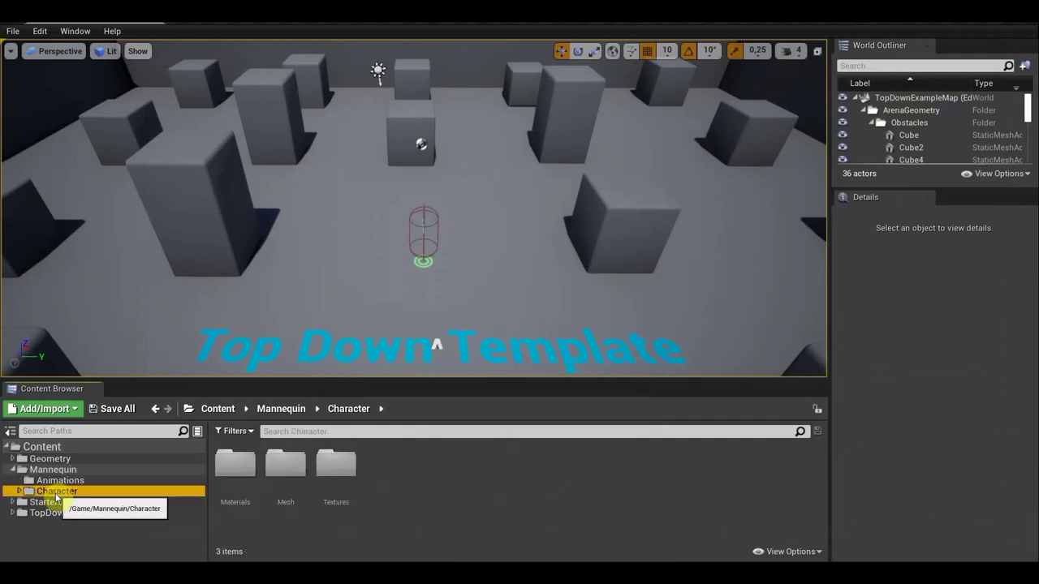
{"action": "double_click", "coordinate": [287, 485]}
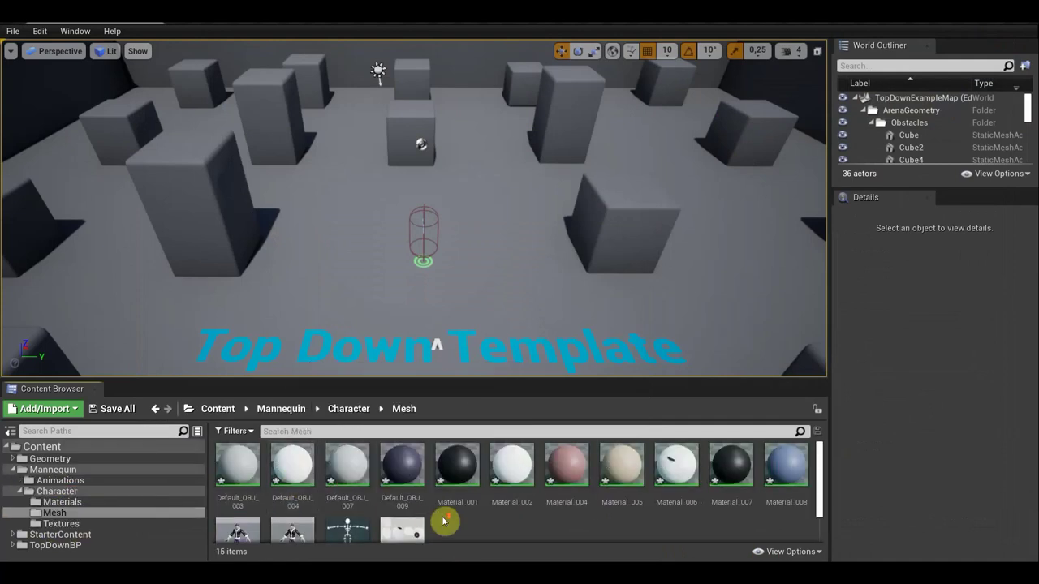
{"action": "scroll", "coordinate": [444, 521], "scroll_direction": "down", "scroll_amount": 2}
{"action": "scroll", "coordinate": [456, 517], "scroll_direction": "up", "scroll_amount": 2}
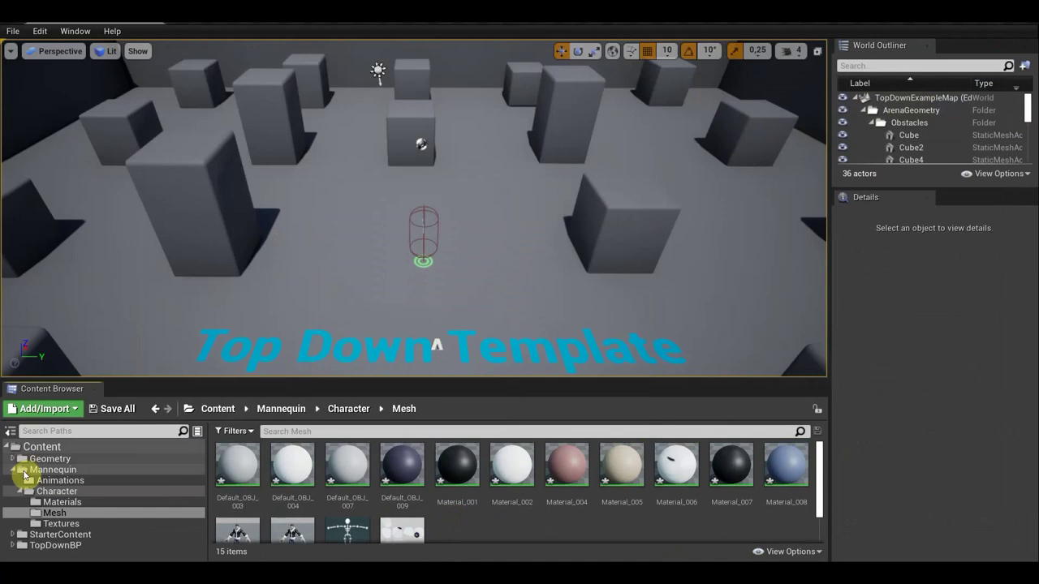
{"action": "left_click", "coordinate": [57, 481]}
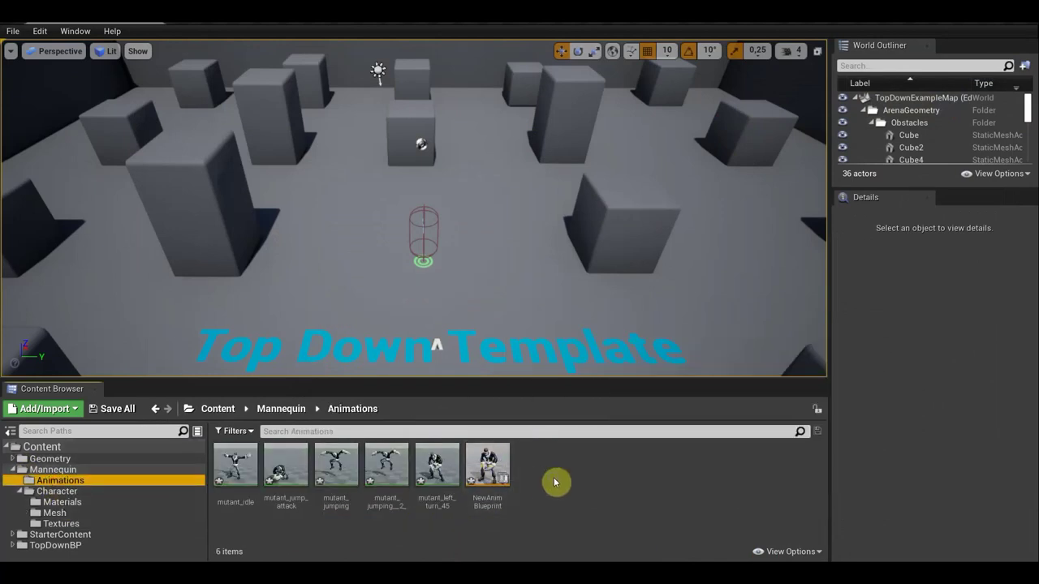
Create a Blend Space on untitled1_Skeleton, keeping the default name NewBlendSpace.
{"action": "right_click", "coordinate": [554, 482]}
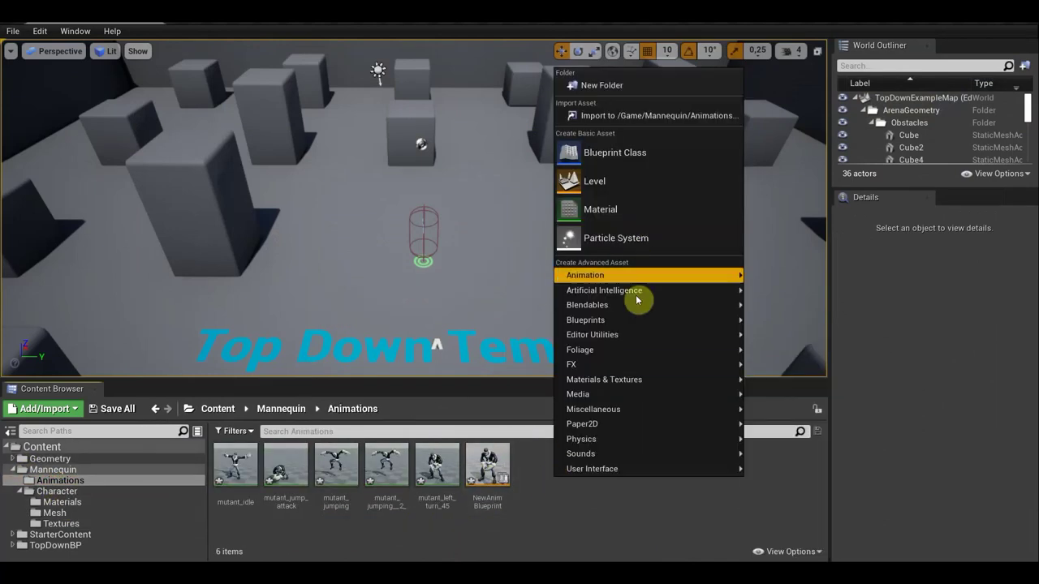
{"action": "mouse_move", "coordinate": [634, 278]}
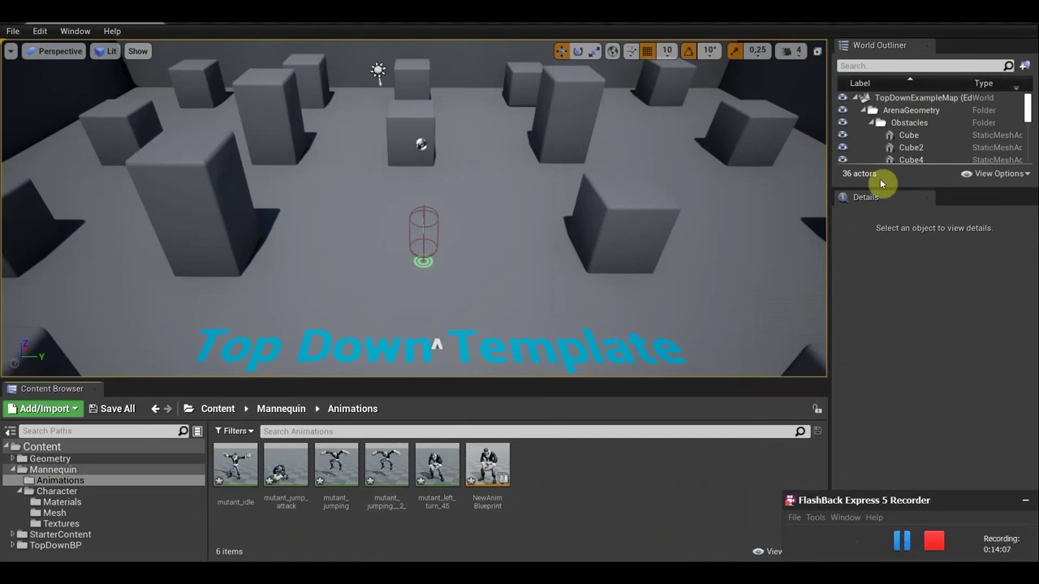
{"action": "right_click", "coordinate": [570, 482]}
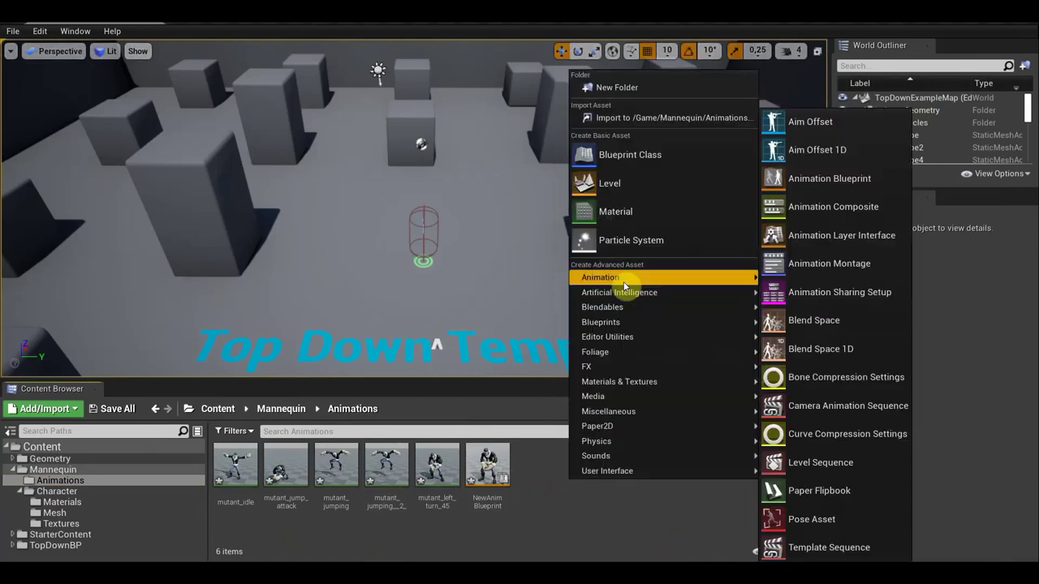
{"action": "left_click", "coordinate": [820, 320]}
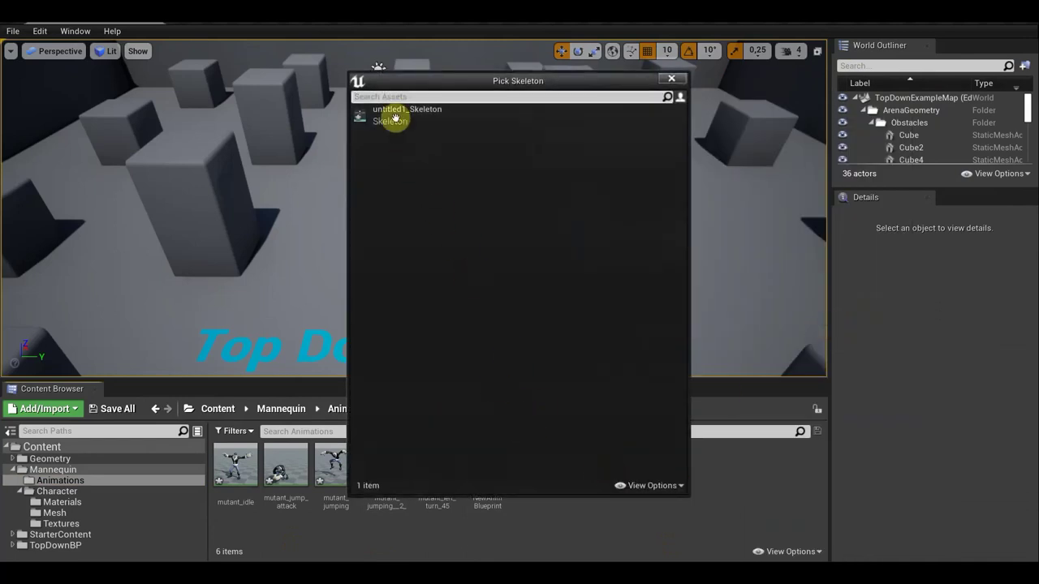
{"action": "left_click", "coordinate": [394, 110]}
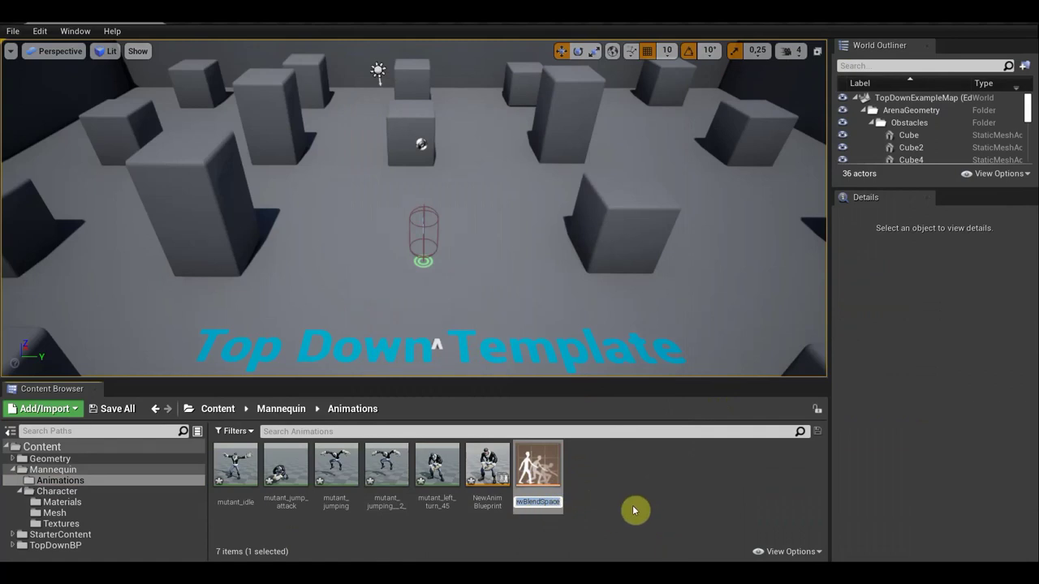
{"action": "key", "text": "Return"}
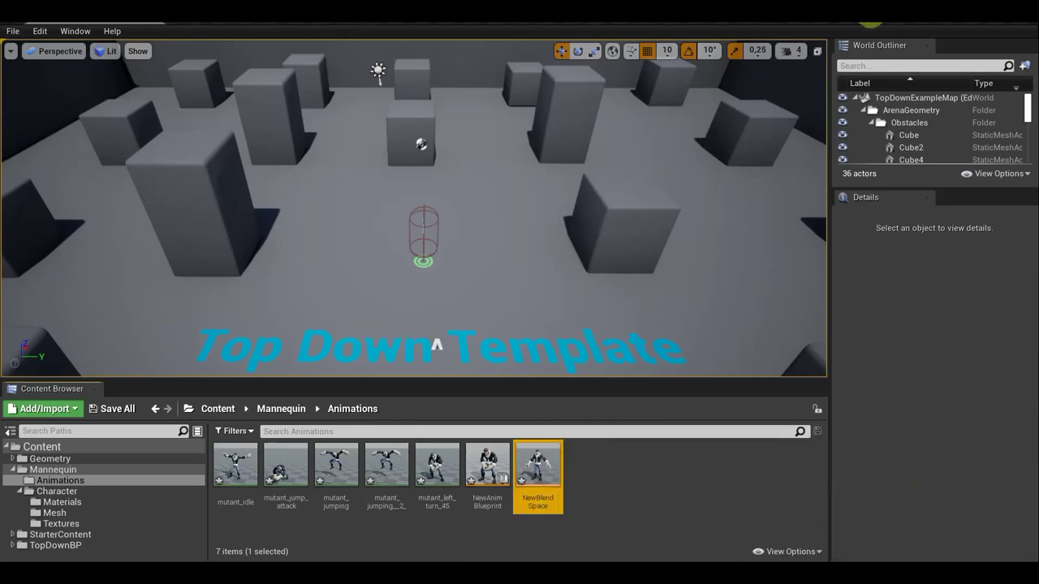
Open NewBlendSpace, expand both axis settings and name the vertical axis speed.
{"action": "double_click", "coordinate": [546, 479]}
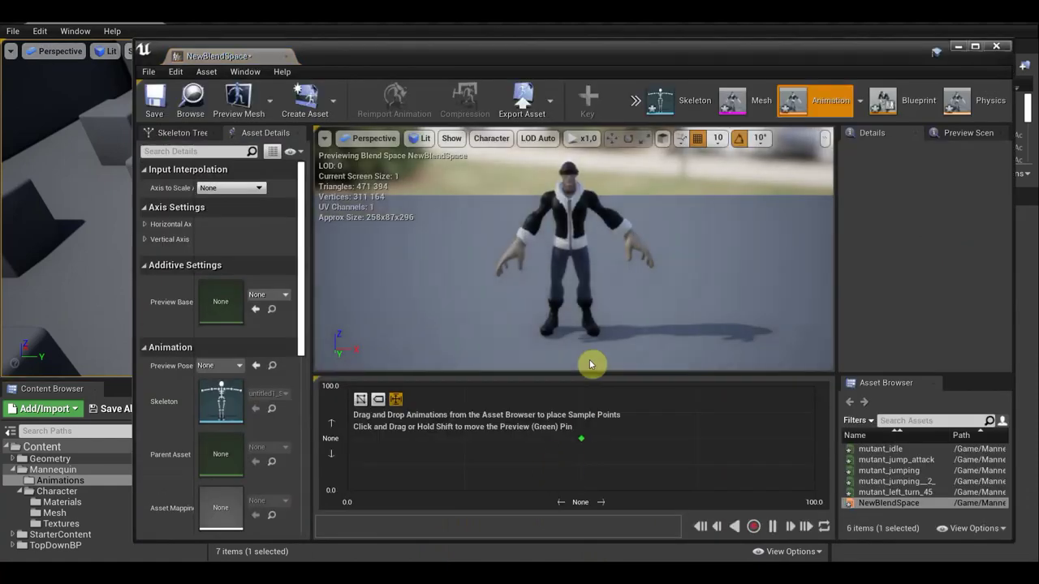
{"action": "left_click", "coordinate": [145, 225]}
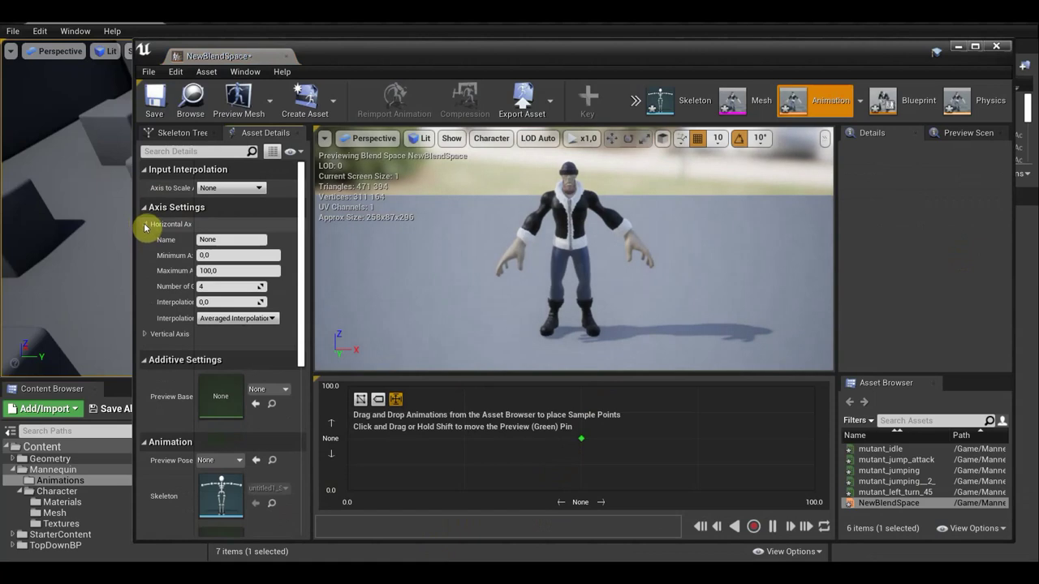
{"action": "left_click", "coordinate": [145, 333]}
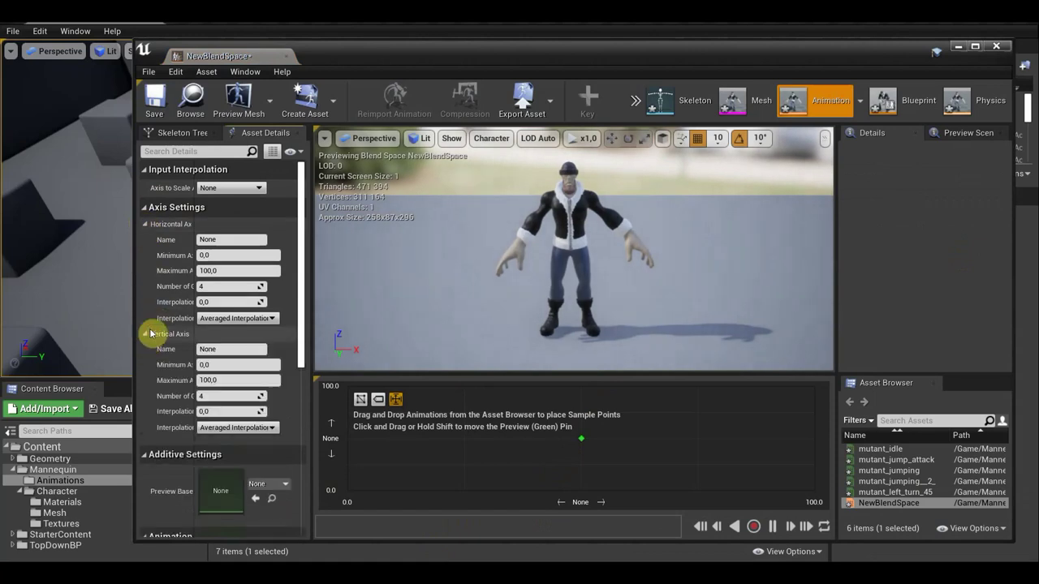
{"action": "left_click", "coordinate": [219, 349]}
{"action": "type", "text": "speed"}
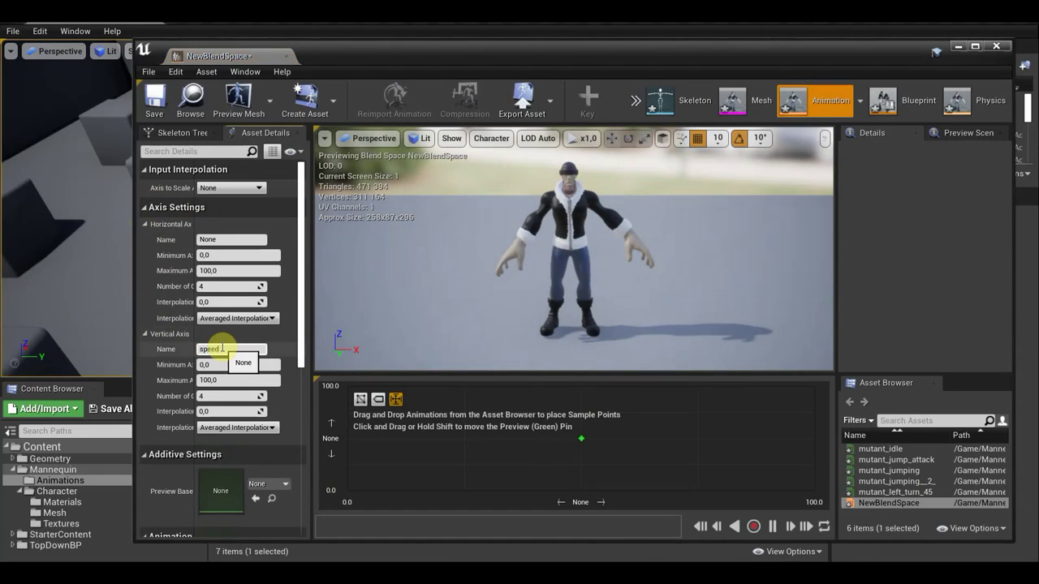
{"action": "type", "text": "raf"}
{"action": "key", "text": "Return"}
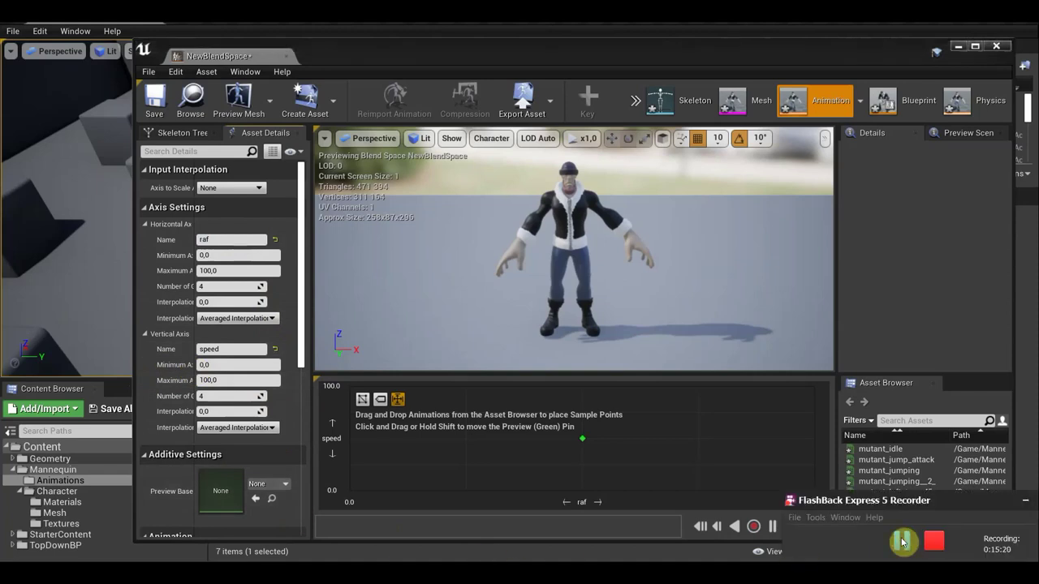
Set the raf axis range to -180 to 180 and the speed maximum to 600.
{"action": "left_click", "coordinate": [907, 539]}
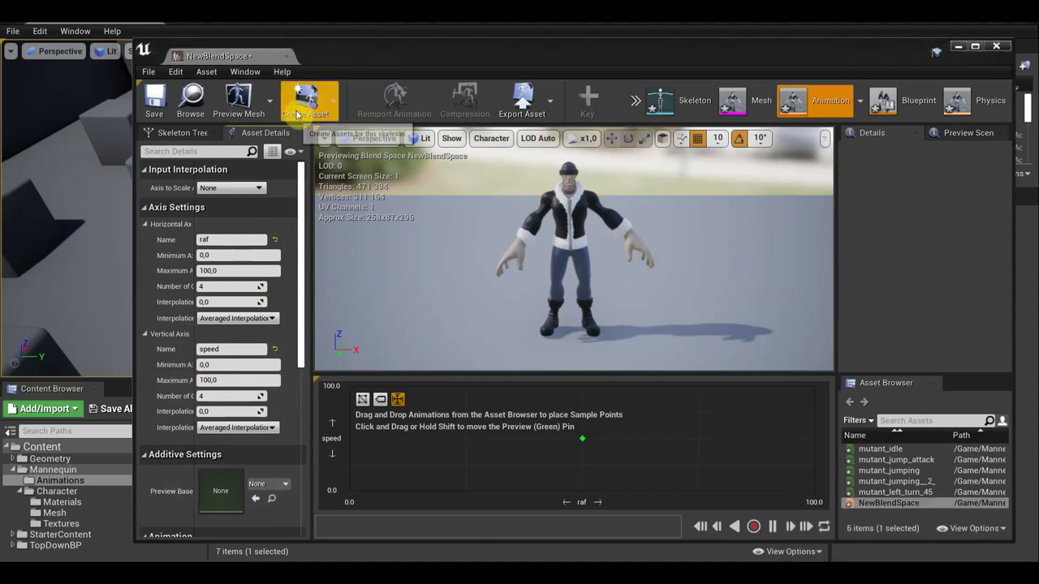
{"action": "left_click", "coordinate": [214, 254]}
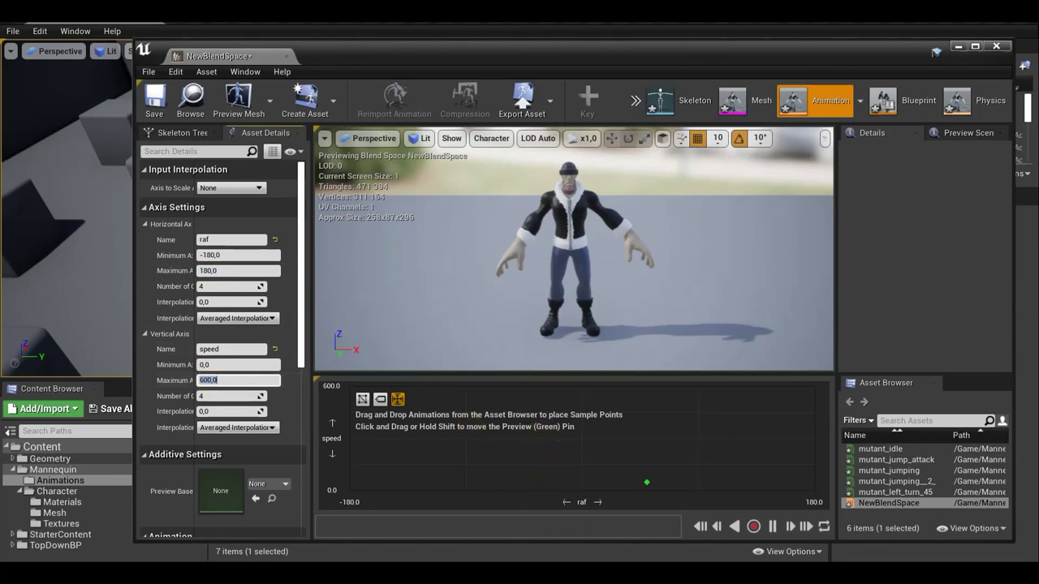
{"action": "left_click", "coordinate": [809, 51]}
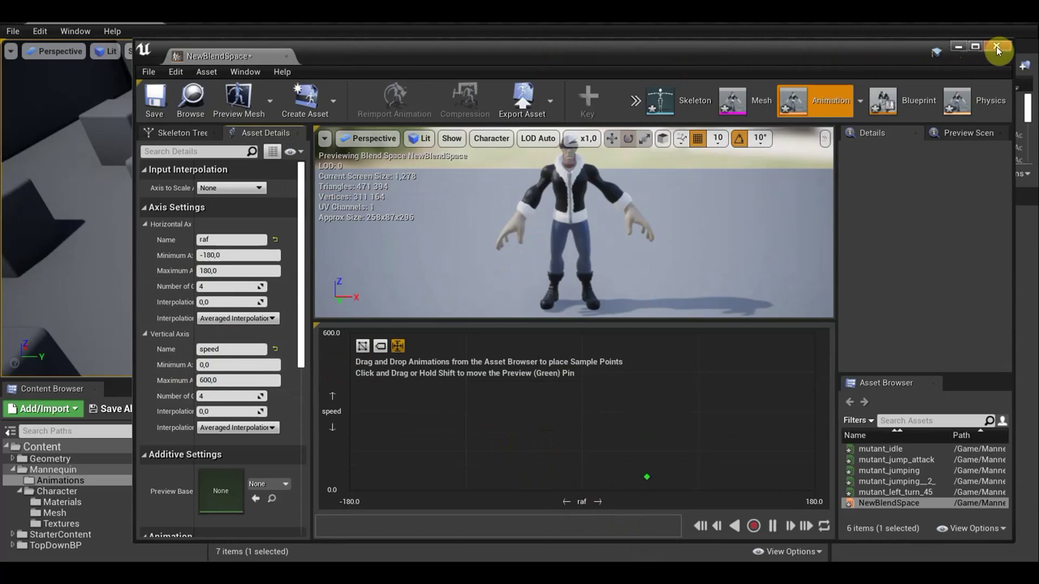
Back in NewAnimBlueprint, open the State node's graph and stop the character preview.
{"action": "left_click", "coordinate": [910, 110]}
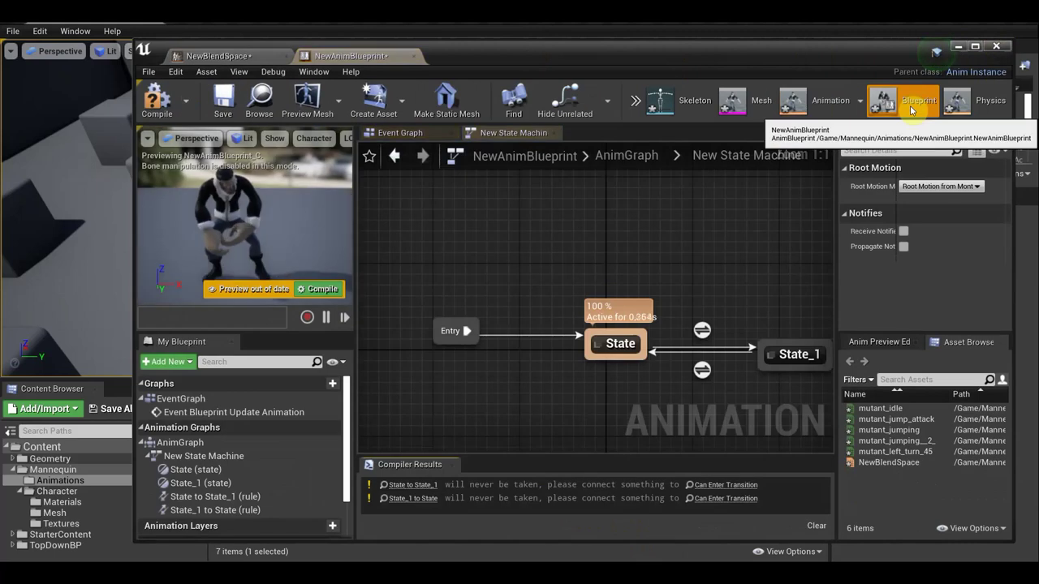
{"action": "double_click", "coordinate": [606, 343]}
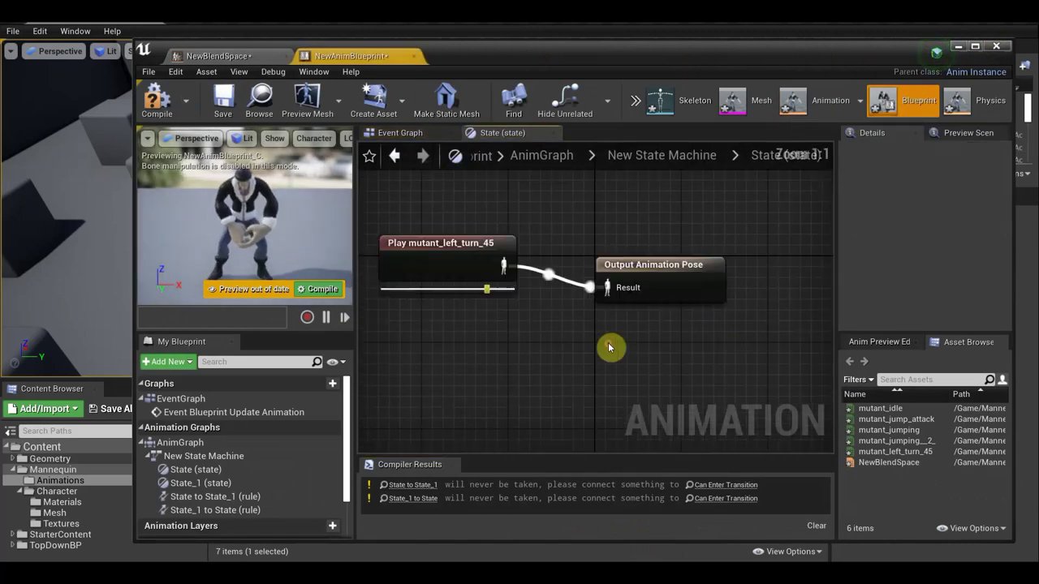
{"action": "left_click", "coordinate": [326, 318]}
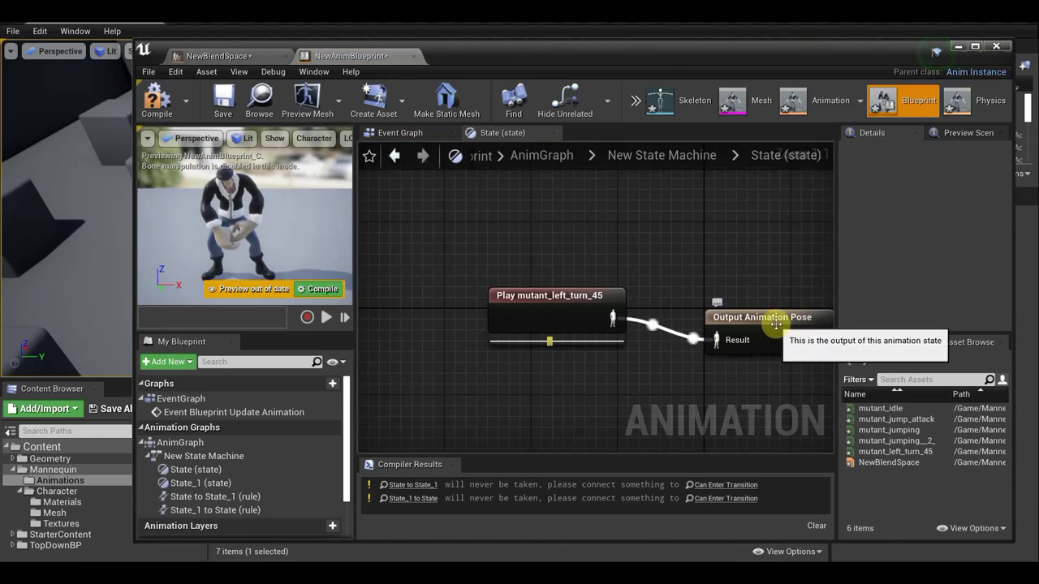
Open mutant_left_turn_45 from its Play node, pause its preview, and close the editor.
{"action": "scroll", "coordinate": [597, 349], "scroll_direction": "down", "scroll_amount": 2}
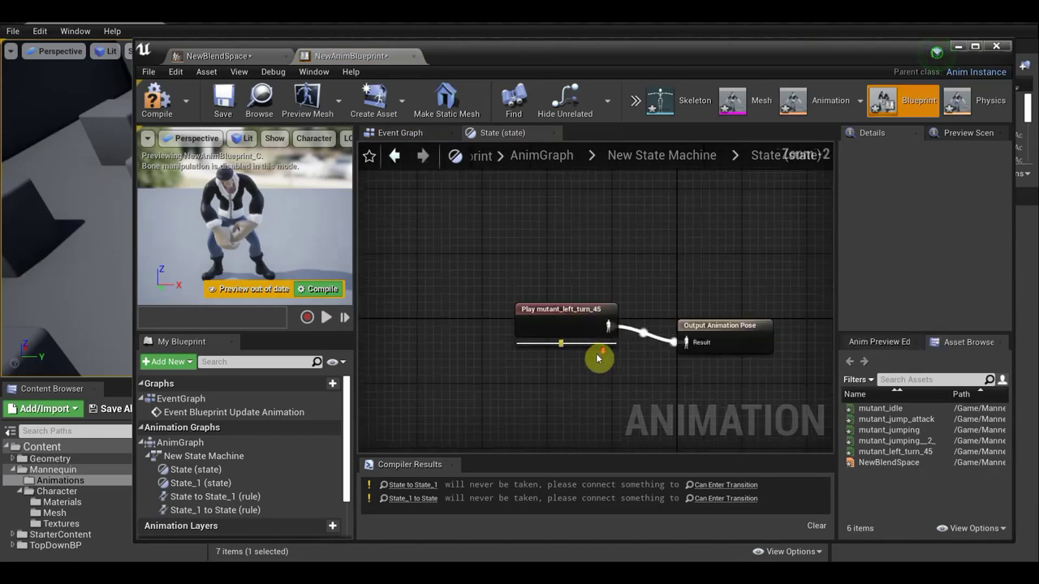
{"action": "left_click", "coordinate": [568, 317]}
{"action": "double_click", "coordinate": [568, 318]}
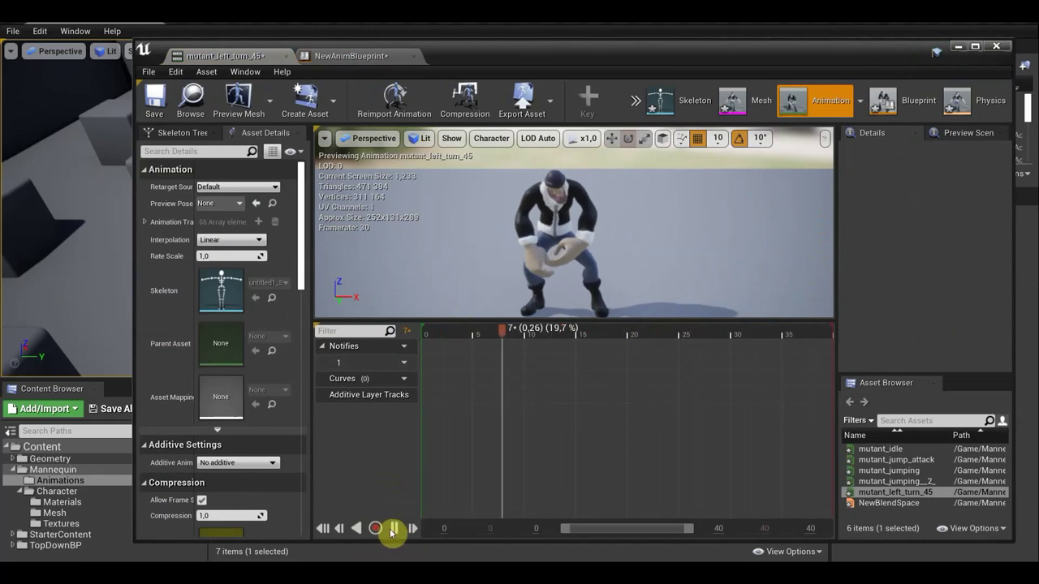
{"action": "left_click", "coordinate": [395, 529]}
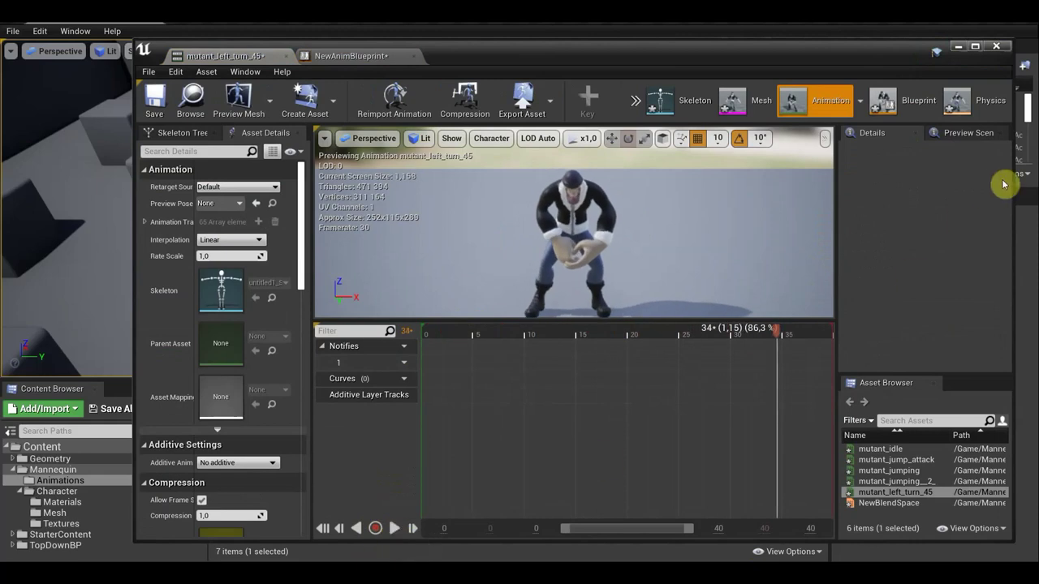
{"action": "left_click", "coordinate": [999, 50]}
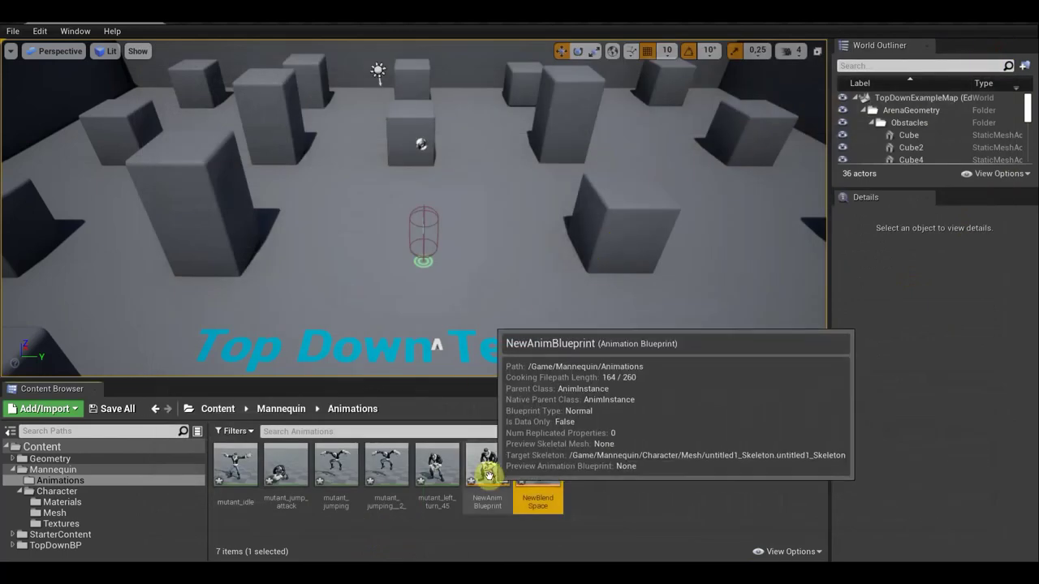
{"action": "double_click", "coordinate": [490, 477]}
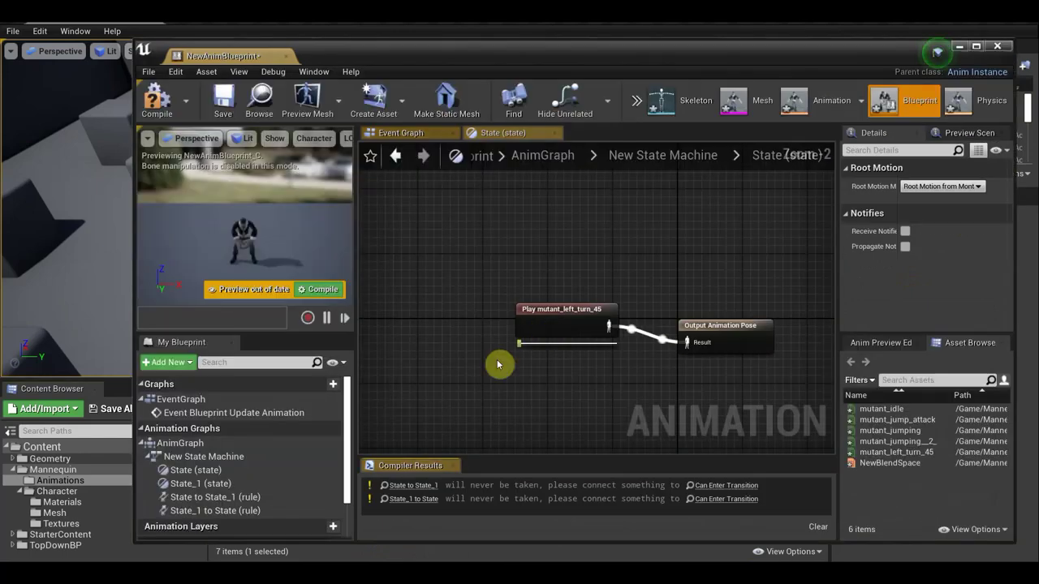
{"action": "left_click", "coordinate": [566, 313]}
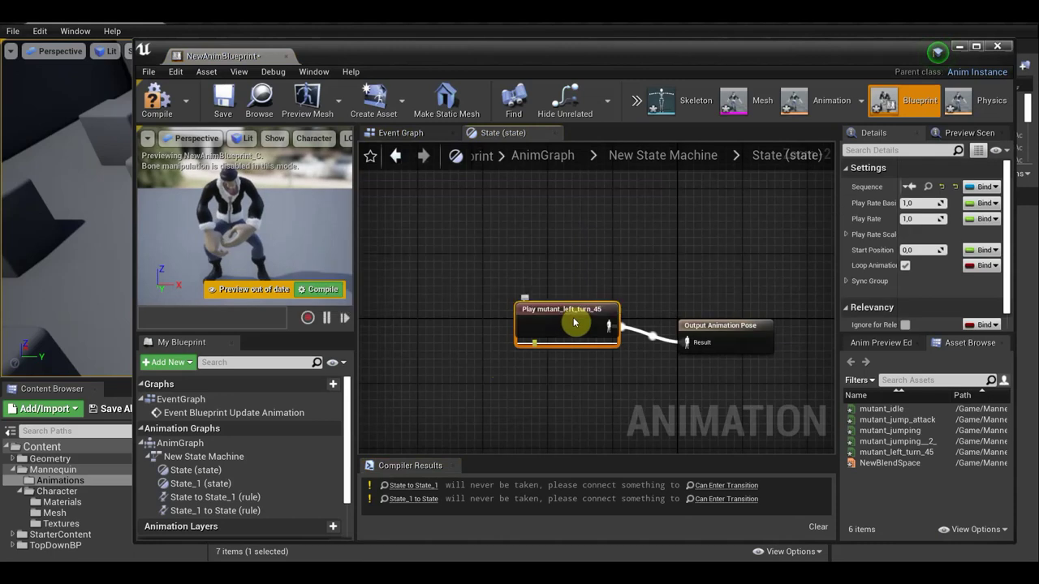
{"action": "double_click", "coordinate": [572, 319]}
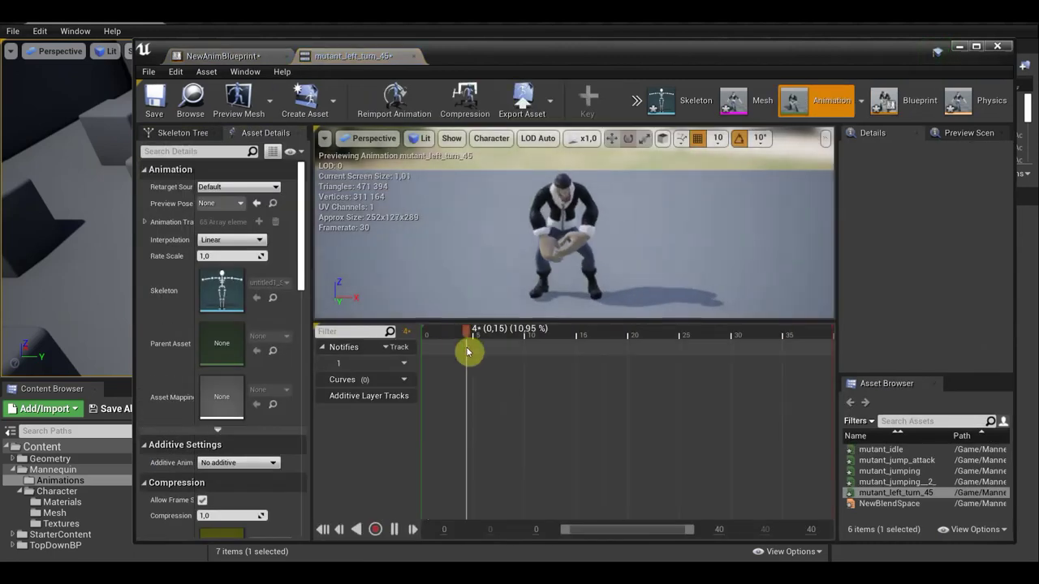
{"action": "left_click", "coordinate": [998, 47]}
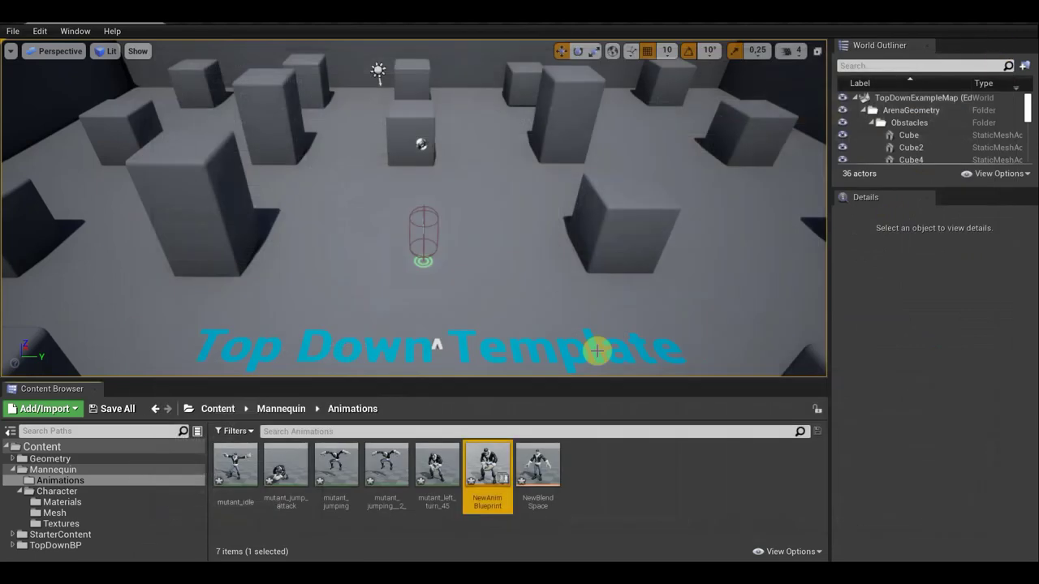
{"action": "double_click", "coordinate": [492, 465]}
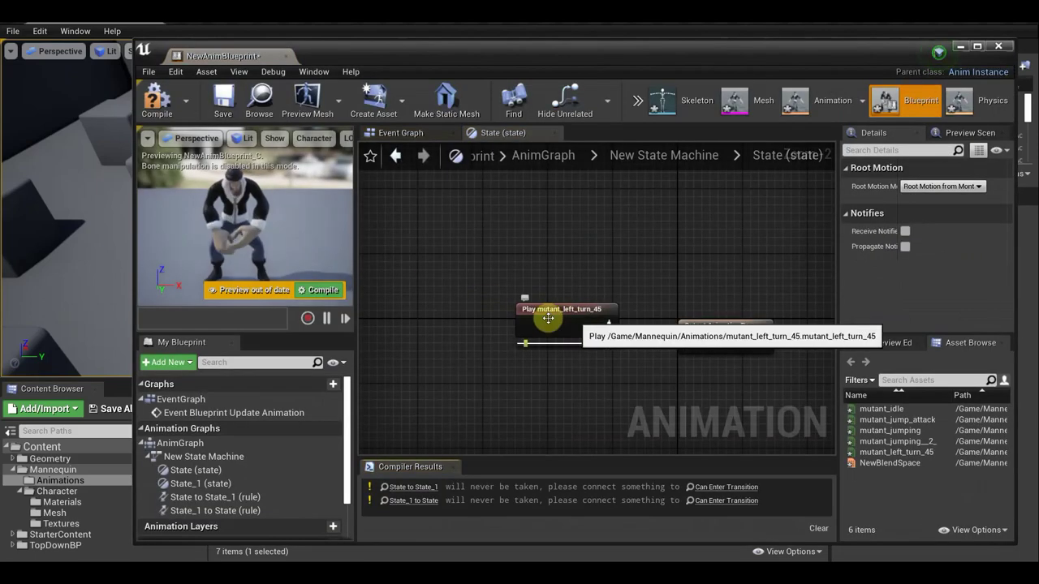
{"action": "left_click", "coordinate": [689, 157]}
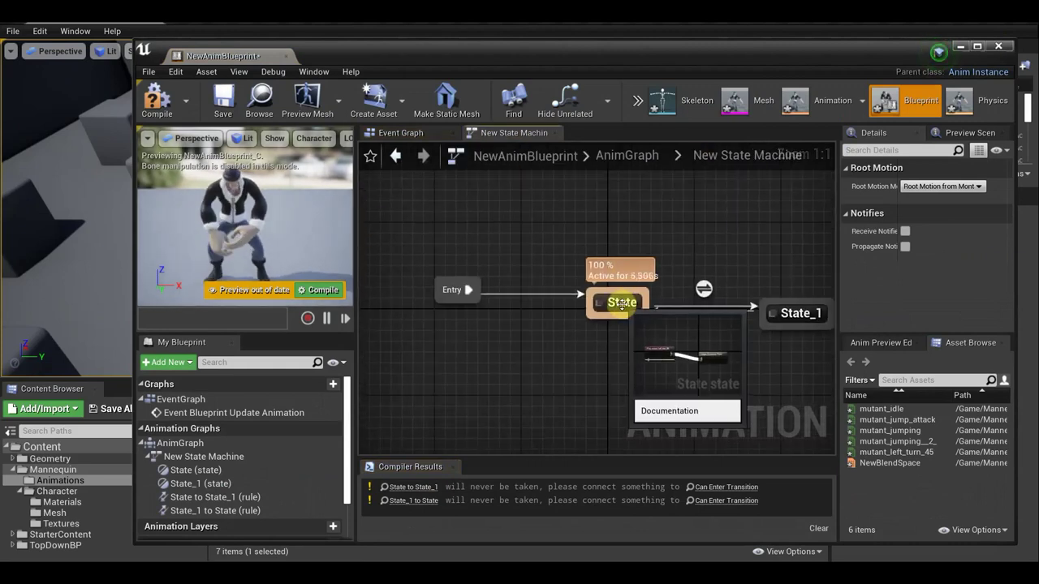
{"action": "double_click", "coordinate": [621, 304]}
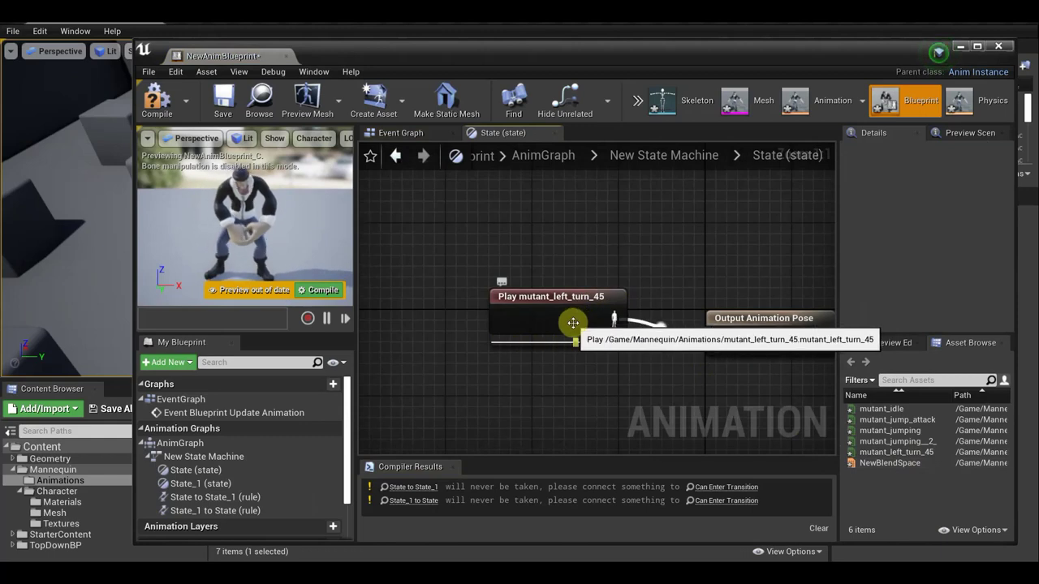
{"action": "left_click", "coordinate": [454, 471]}
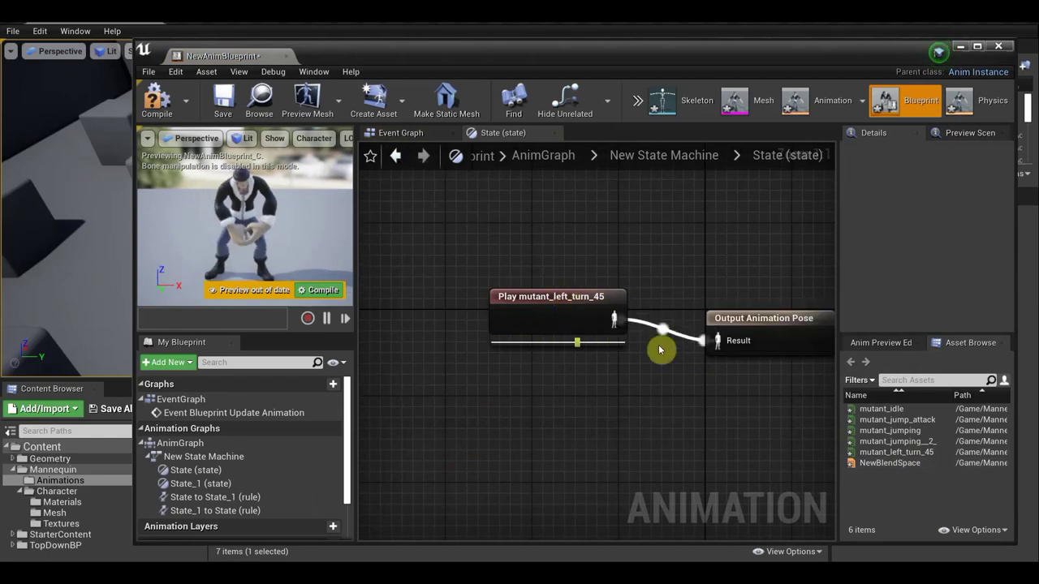
{"action": "scroll", "coordinate": [690, 349], "scroll_direction": "down", "scroll_amount": 2}
{"action": "scroll", "coordinate": [705, 346], "scroll_direction": "down", "scroll_amount": 2}
{"action": "scroll", "coordinate": [654, 333], "scroll_direction": "up", "scroll_amount": 2}
{"action": "left_click", "coordinate": [523, 159]}
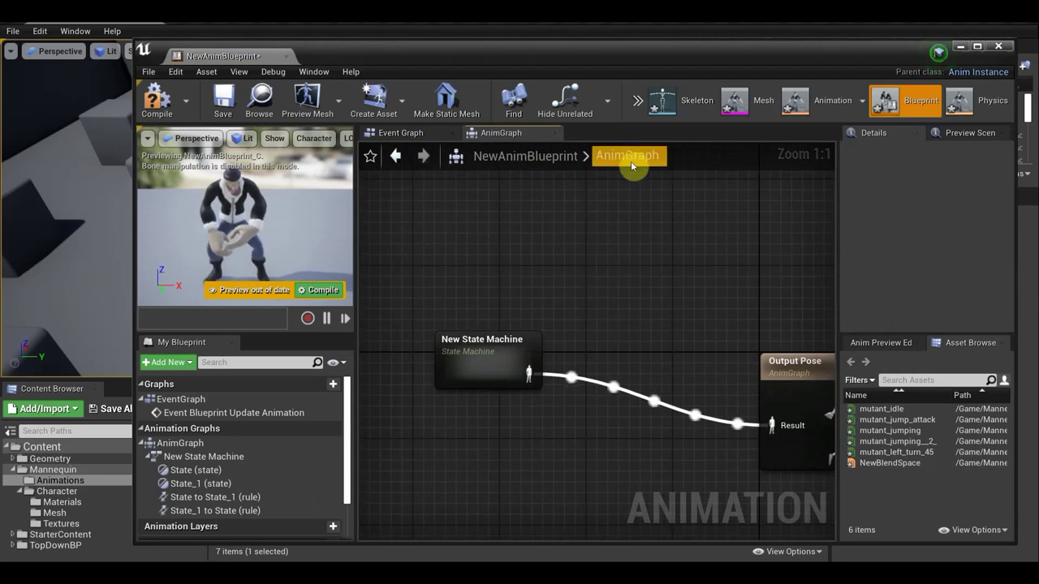
{"action": "double_click", "coordinate": [496, 371]}
{"action": "double_click", "coordinate": [784, 357]}
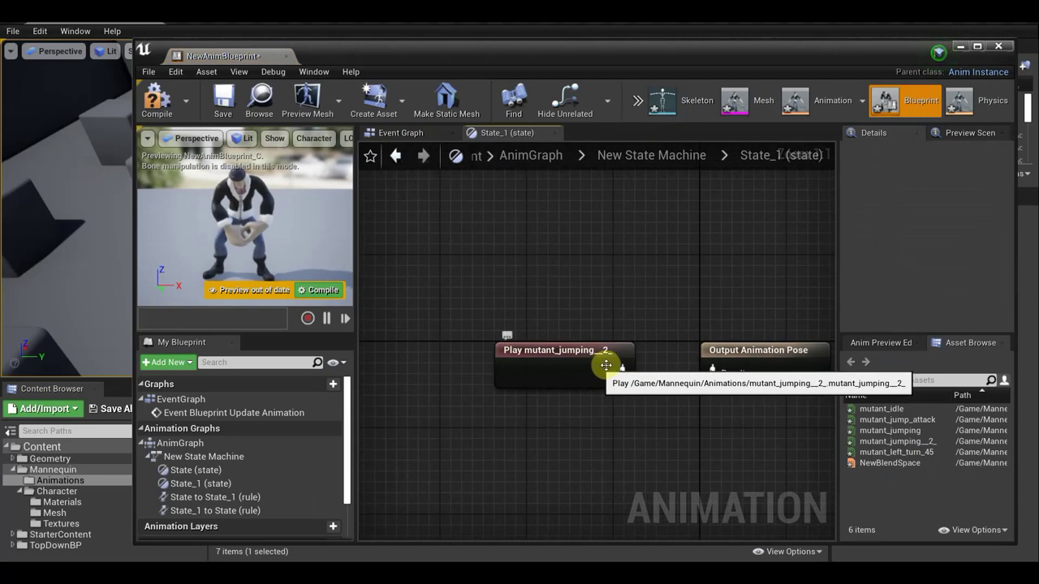
{"action": "left_click", "coordinate": [1004, 49]}
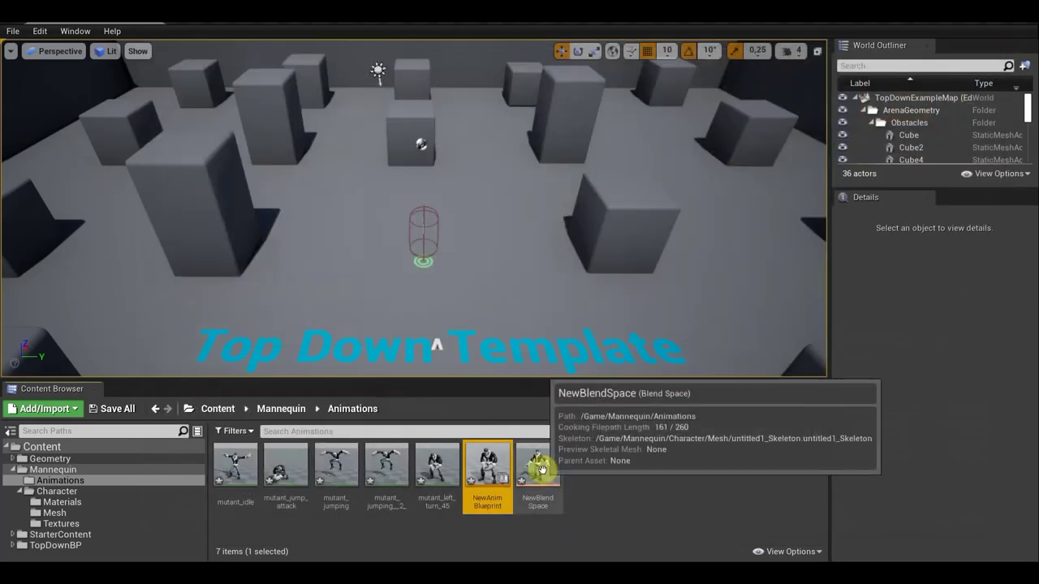
Open NewBlendSpace and place mutant_left_turn_45 at raf 0/speed 150 and mutant_jumping__2_ at raf 0/speed 450.
{"action": "double_click", "coordinate": [542, 469]}
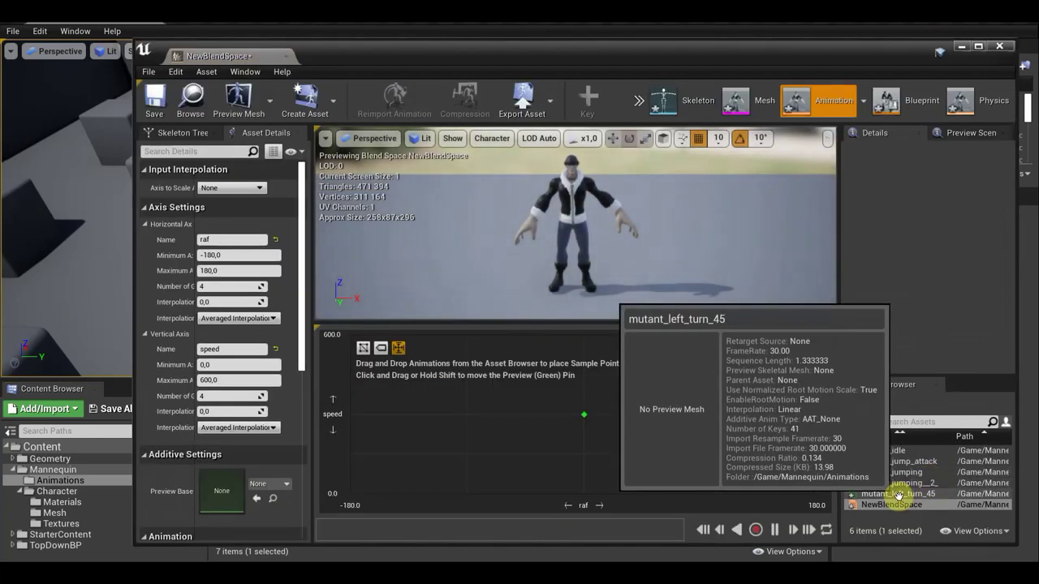
{"action": "left_click", "coordinate": [868, 492]}
{"action": "left_click_drag", "start_coordinate": [868, 492], "coordinate": [587, 455]}
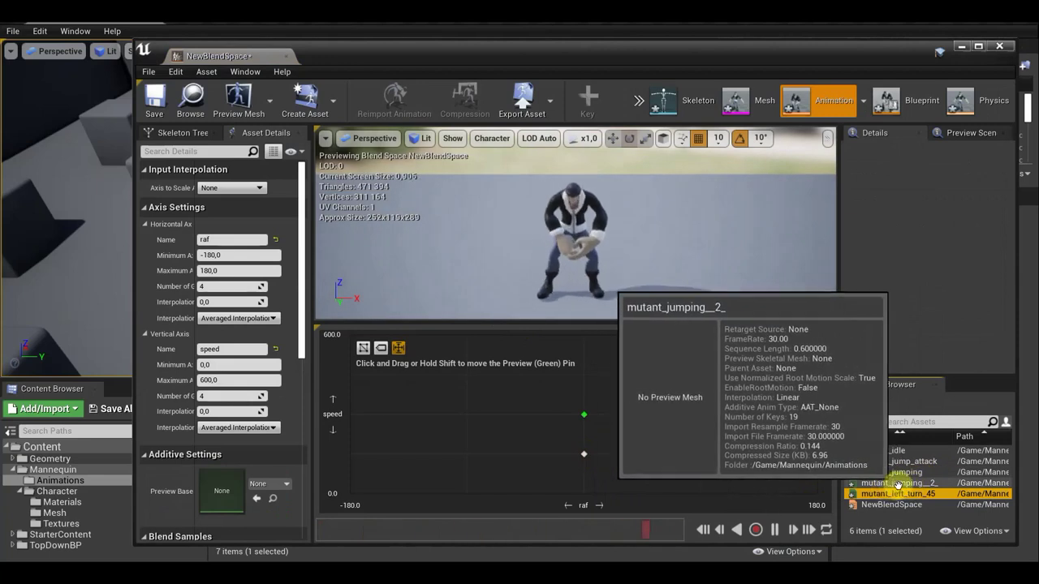
{"action": "left_click_drag", "start_coordinate": [892, 484], "coordinate": [590, 390]}
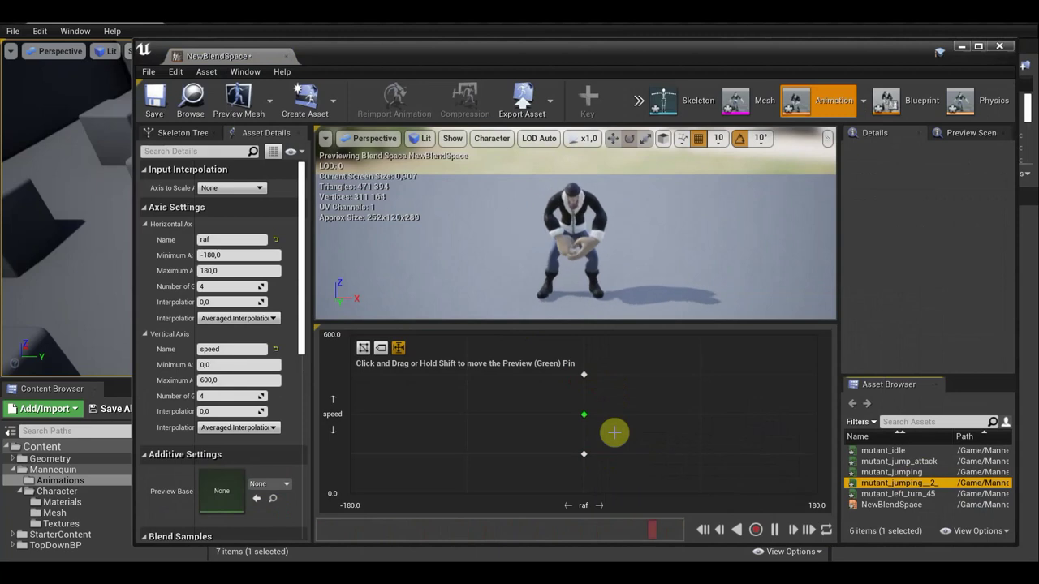
{"action": "left_click", "coordinate": [774, 530]}
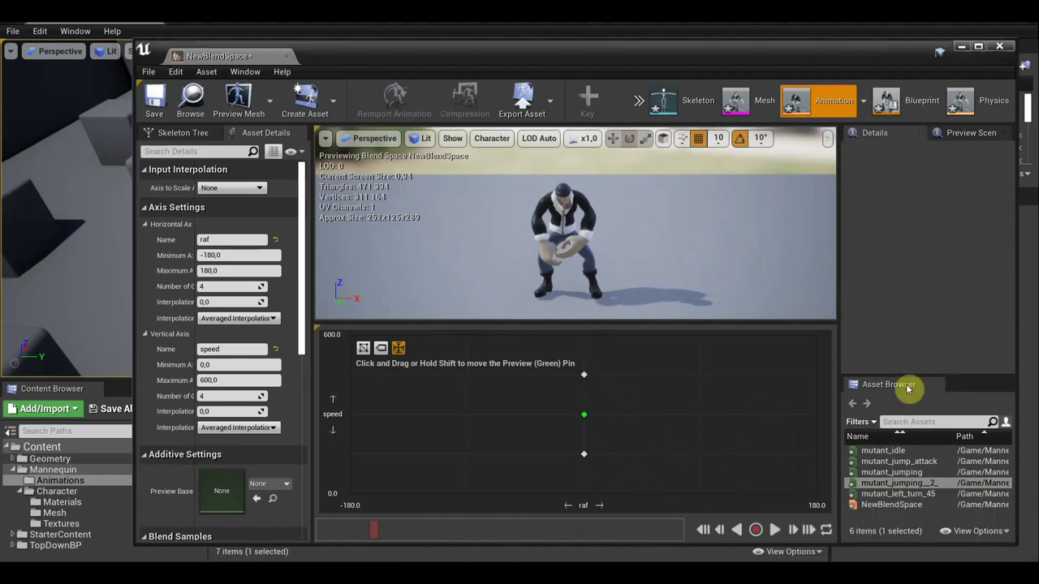
Add speed-300 samples: mutant_jump_attack at raf -180 and -90, mutant_idle at 180, mutant_jumping at 90.
{"action": "left_click_drag", "start_coordinate": [879, 460], "coordinate": [410, 420]}
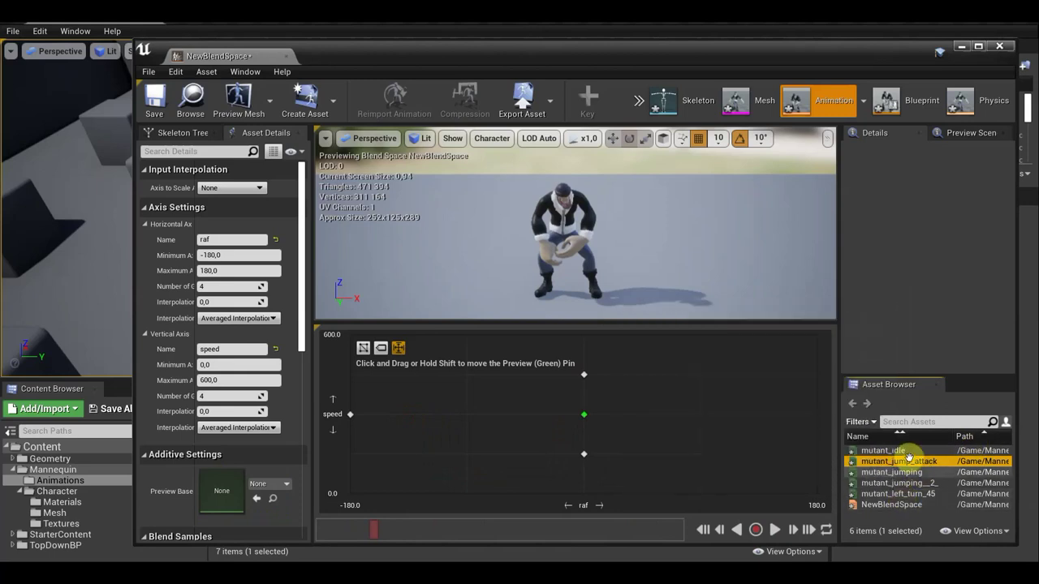
{"action": "left_click_drag", "start_coordinate": [899, 451], "coordinate": [806, 419]}
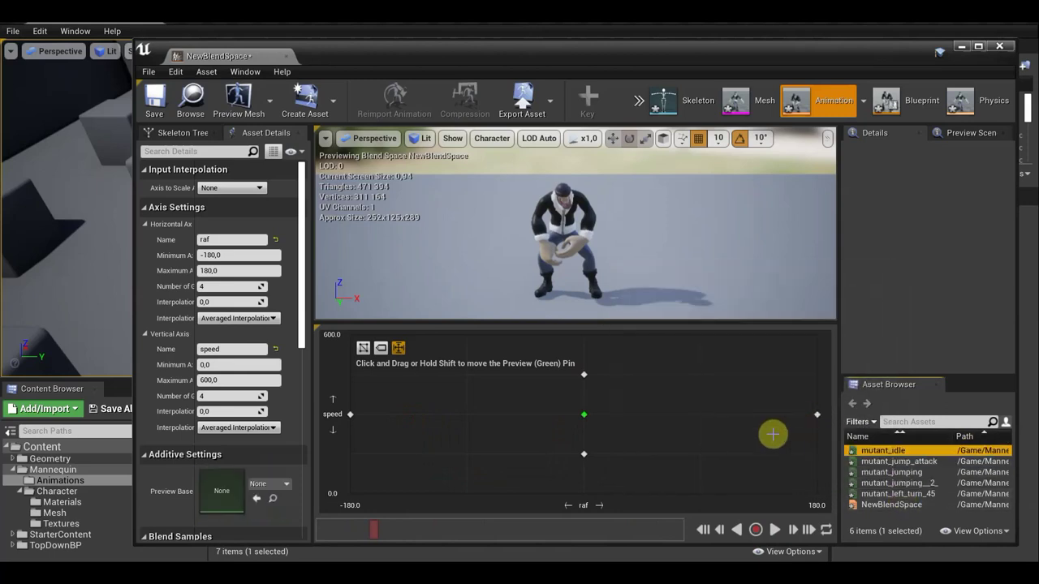
{"action": "mouse_move", "coordinate": [891, 471]}
{"action": "left_mouse_down"}
{"action": "mouse_move", "coordinate": [689, 431]}
{"action": "mouse_move", "coordinate": [700, 432]}
{"action": "left_mouse_up"}
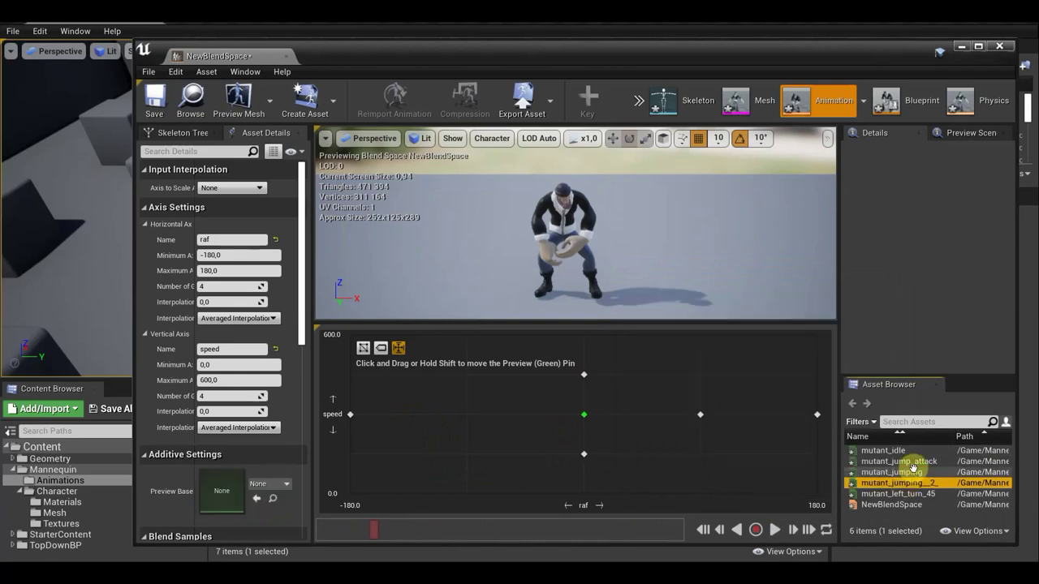
{"action": "left_click_drag", "start_coordinate": [898, 461], "coordinate": [465, 417]}
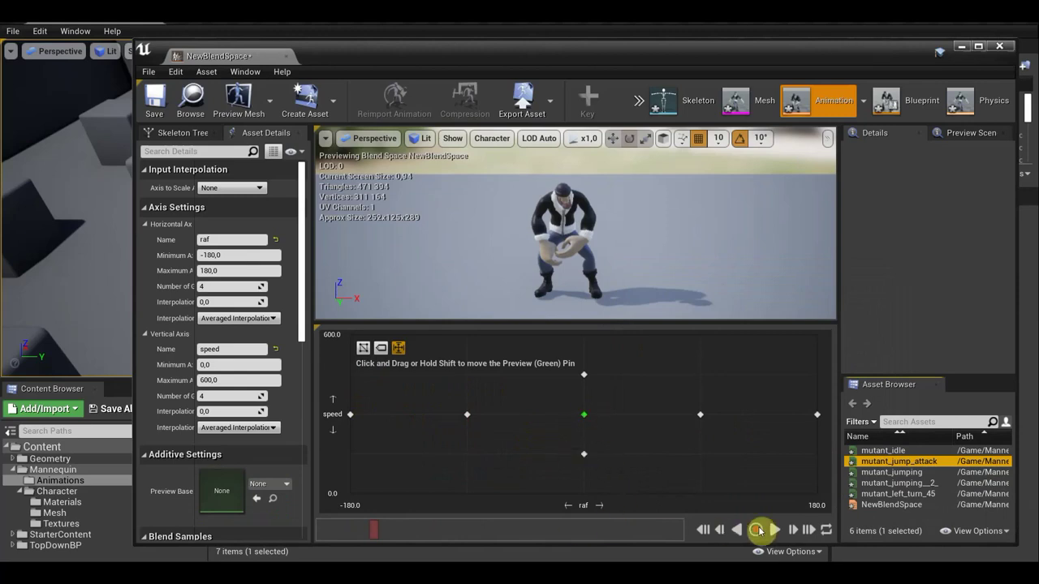
Resume the preview, test the blend at raf 0 samples, then close the blend space editor.
{"action": "left_click", "coordinate": [779, 529]}
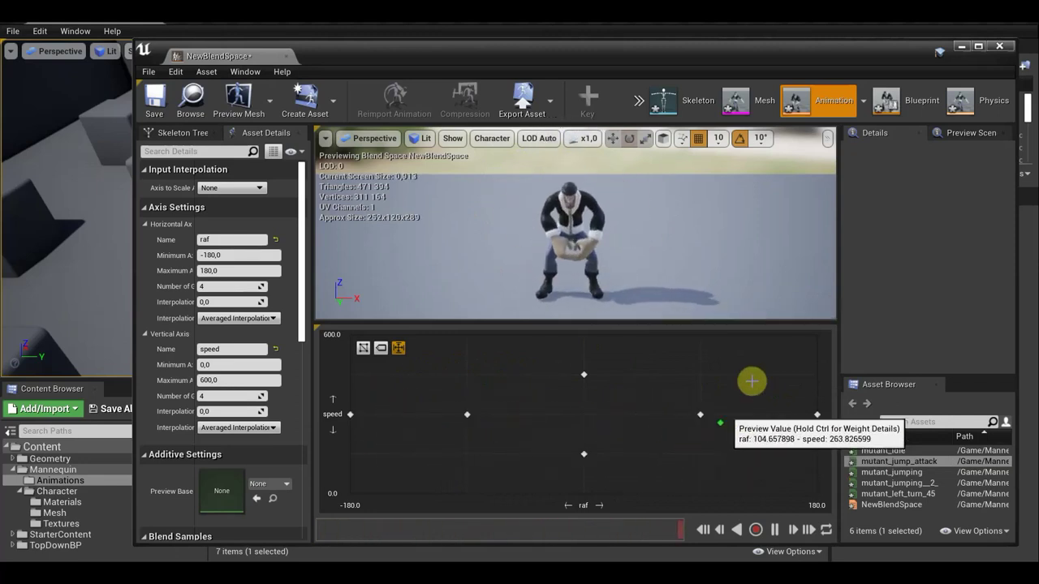
{"action": "left_click", "coordinate": [582, 455]}
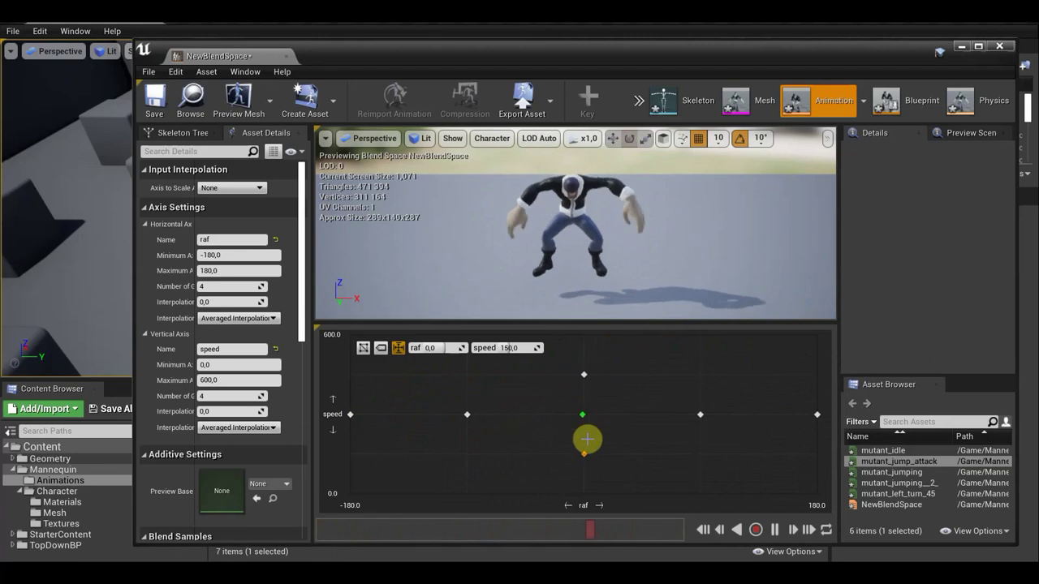
{"action": "left_click", "coordinate": [563, 447]}
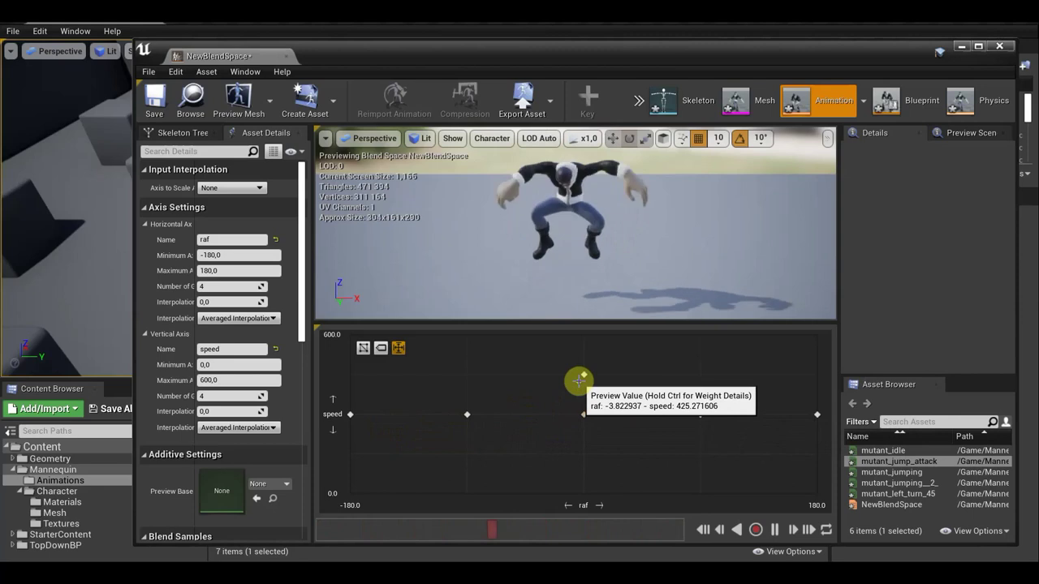
{"action": "left_click", "coordinate": [577, 469]}
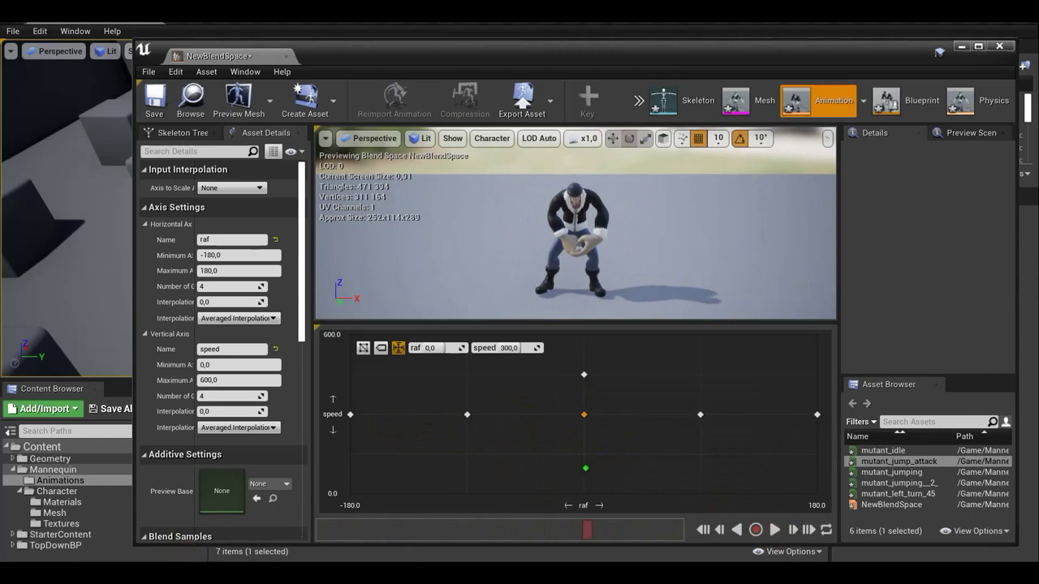
{"action": "left_click", "coordinate": [794, 535]}
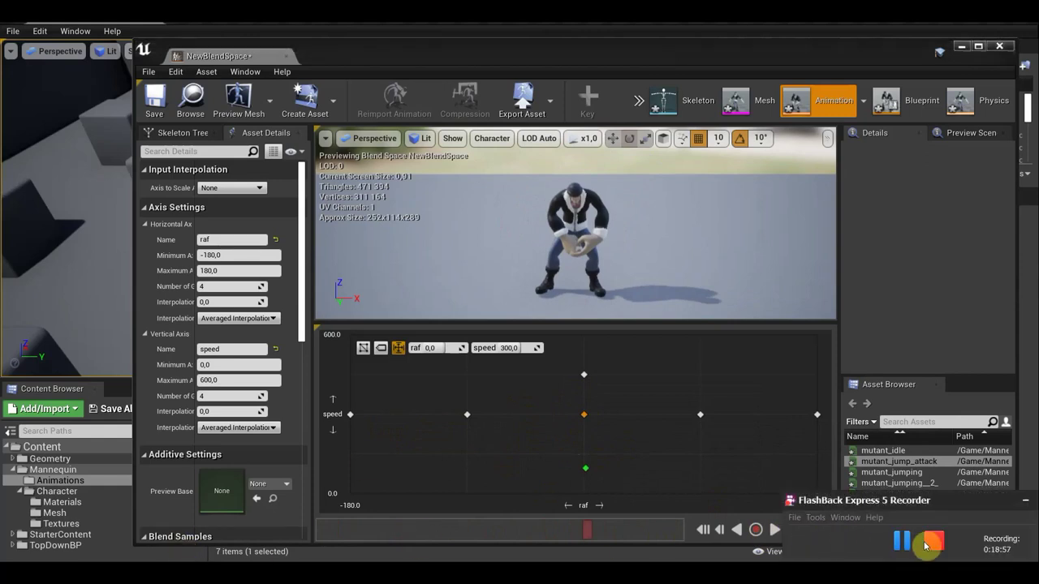
{"action": "left_click", "coordinate": [864, 57]}
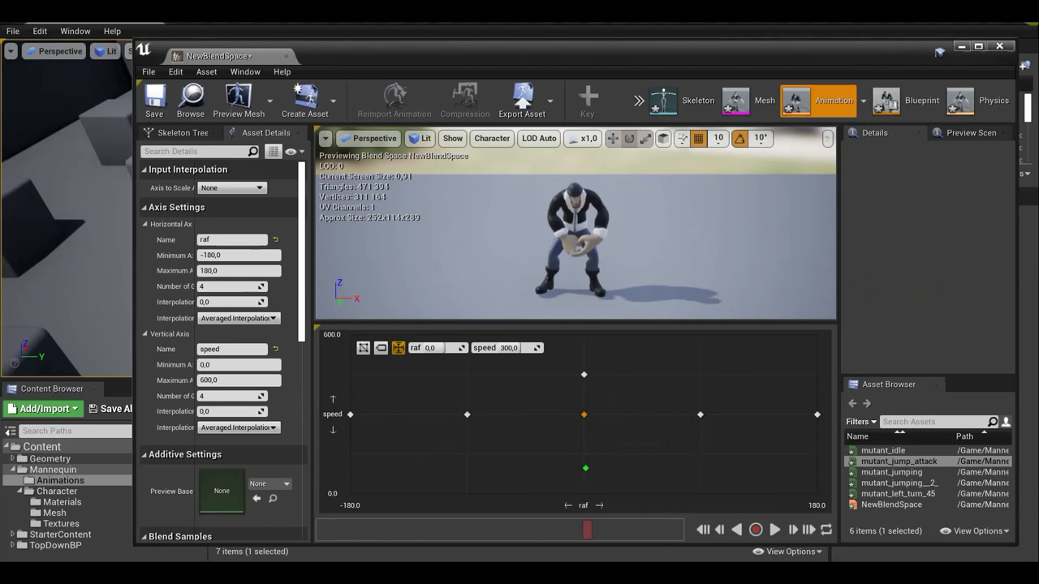
{"action": "left_click", "coordinate": [1001, 47]}
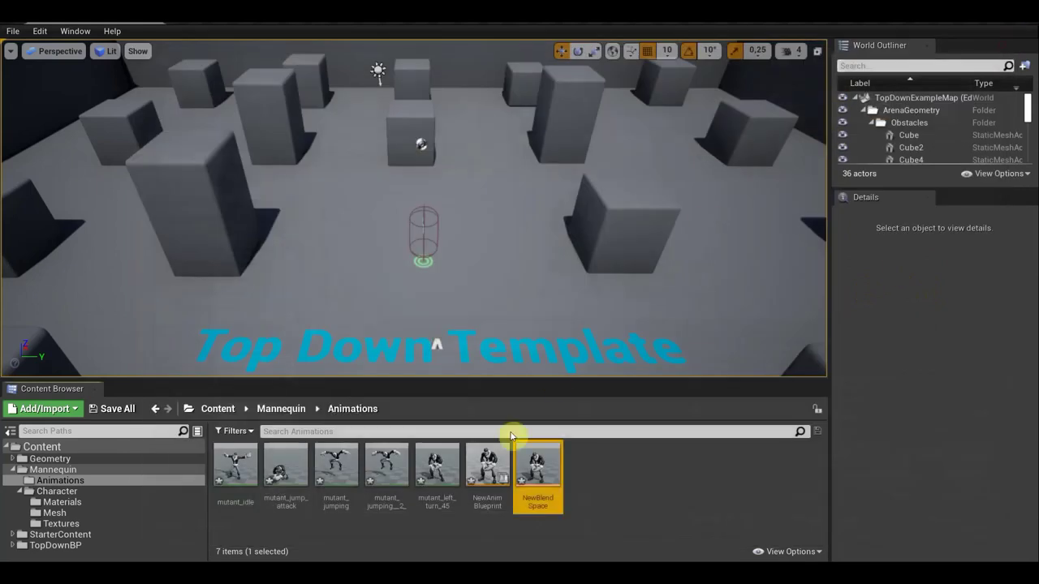
Reopen NewAnimBlueprint, enter State_1 and delete its mutant_jumping__2_ play node.
{"action": "double_click", "coordinate": [488, 471]}
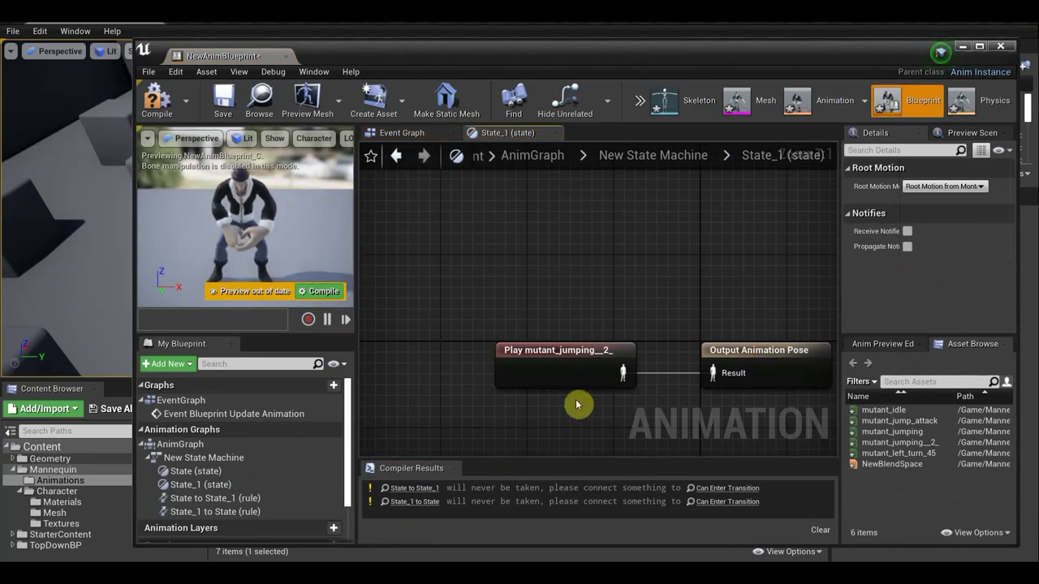
{"action": "left_click", "coordinate": [673, 161]}
{"action": "double_click", "coordinate": [788, 311]}
{"action": "right_click", "coordinate": [525, 316]}
{"action": "left_click", "coordinate": [591, 207]}
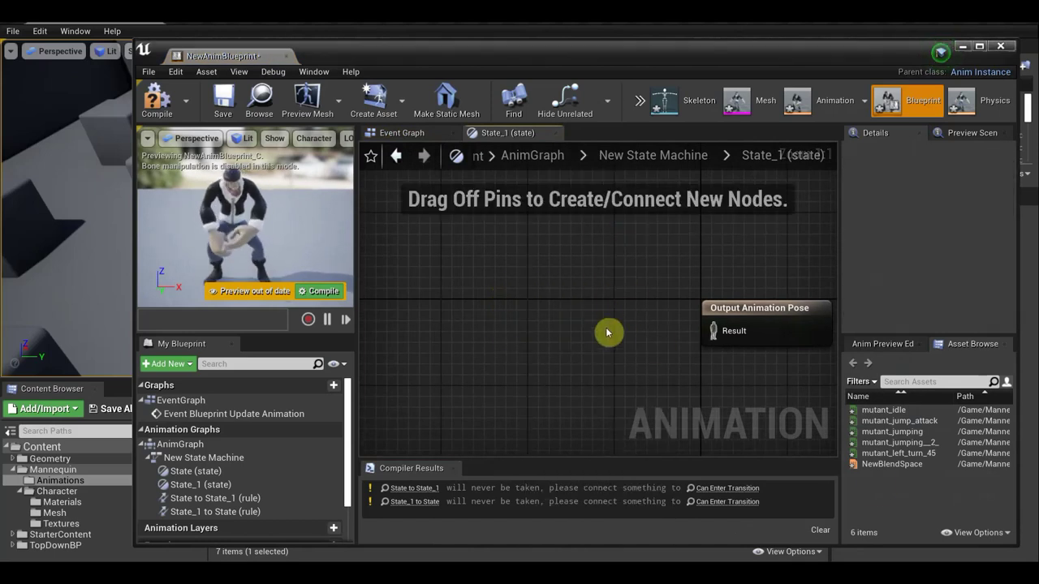
Add a NewBlendSpace player and connect its pose to the Output Animation Pose Result.
{"action": "mouse_move", "coordinate": [893, 463]}
{"action": "left_mouse_down"}
{"action": "mouse_move", "coordinate": [809, 440]}
{"action": "mouse_move", "coordinate": [521, 293]}
{"action": "left_mouse_up"}
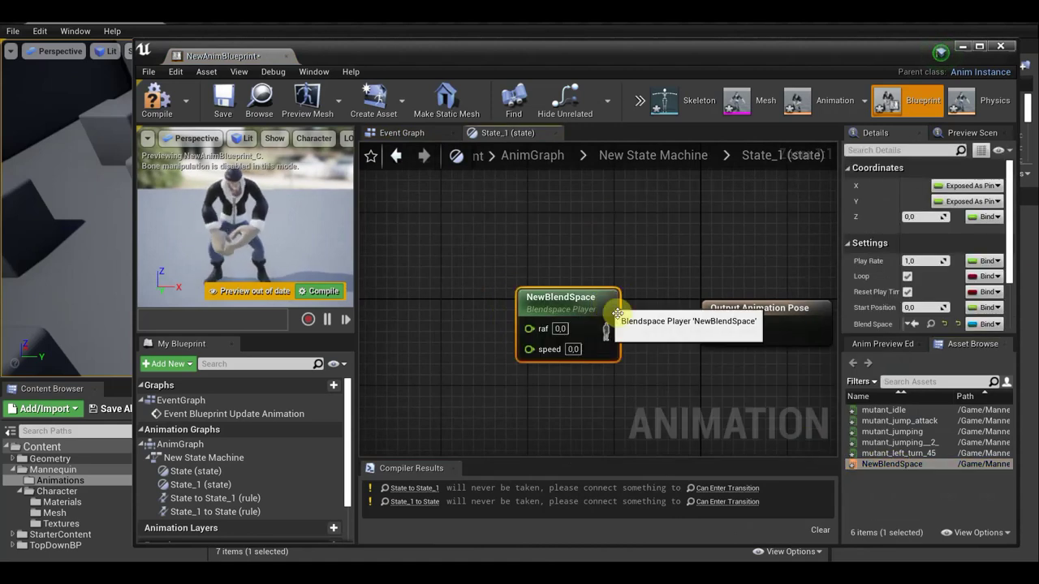
{"action": "left_click_drag", "start_coordinate": [606, 332], "coordinate": [713, 330]}
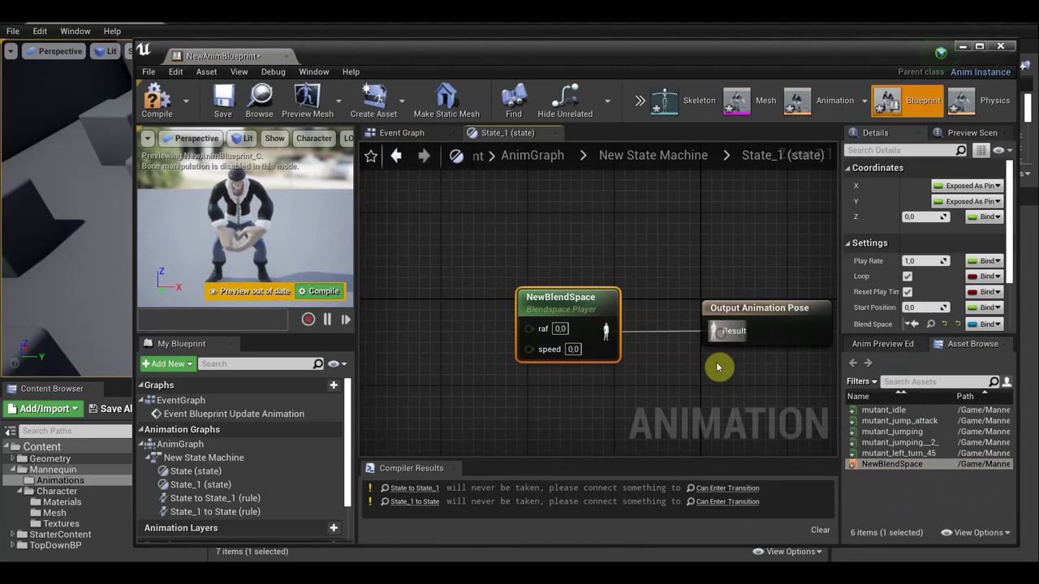
{"action": "scroll", "coordinate": [679, 360], "scroll_direction": "down", "scroll_amount": 3}
{"action": "scroll", "coordinate": [695, 355], "scroll_direction": "up", "scroll_amount": 2}
{"action": "left_click", "coordinate": [635, 362]}
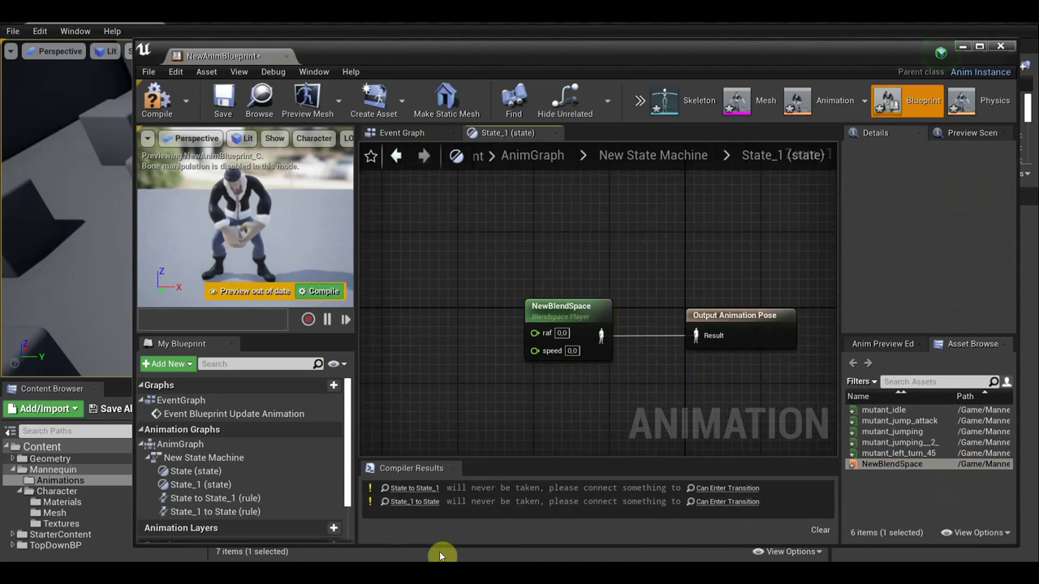
Promote the blendspace's raf and speed inputs to new float variables.
{"action": "left_click_drag", "start_coordinate": [535, 333], "coordinate": [472, 314]}
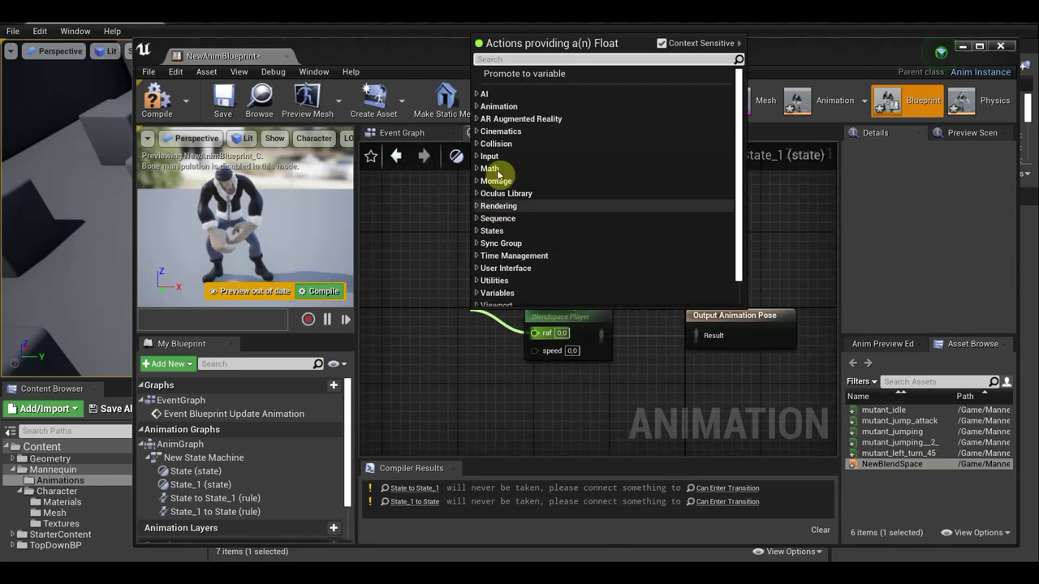
{"action": "left_click", "coordinate": [526, 75]}
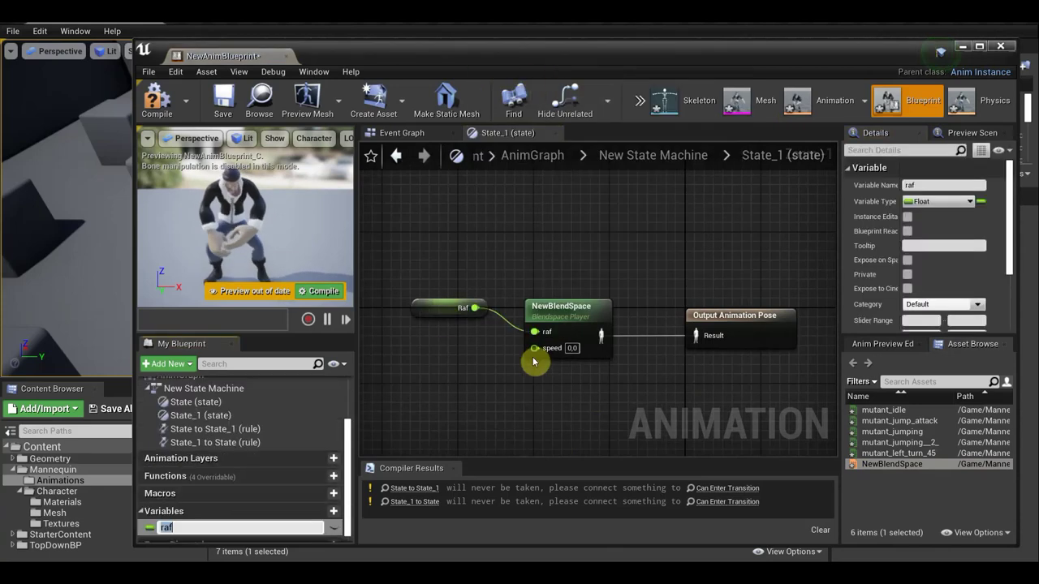
{"action": "left_click_drag", "start_coordinate": [532, 352], "coordinate": [438, 357]}
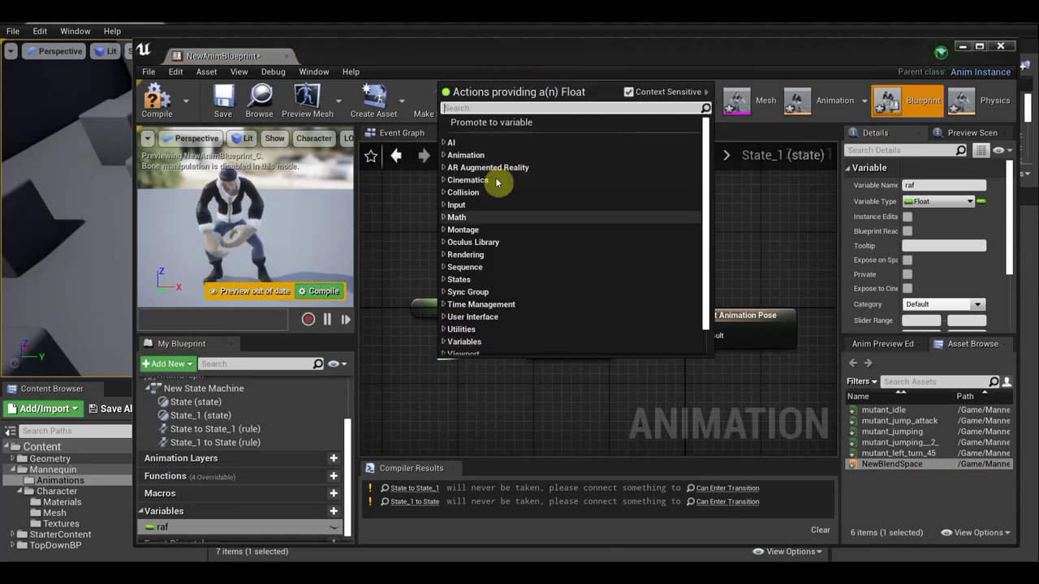
{"action": "left_click", "coordinate": [515, 124]}
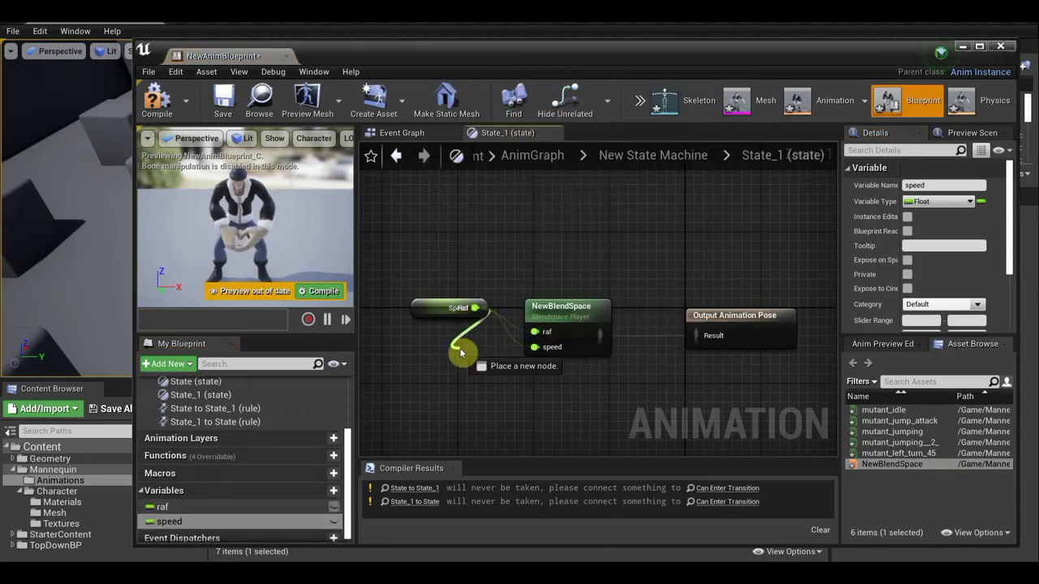
Reposition the speed getter node below the raf node.
{"action": "left_click_drag", "start_coordinate": [471, 310], "coordinate": [465, 359]}
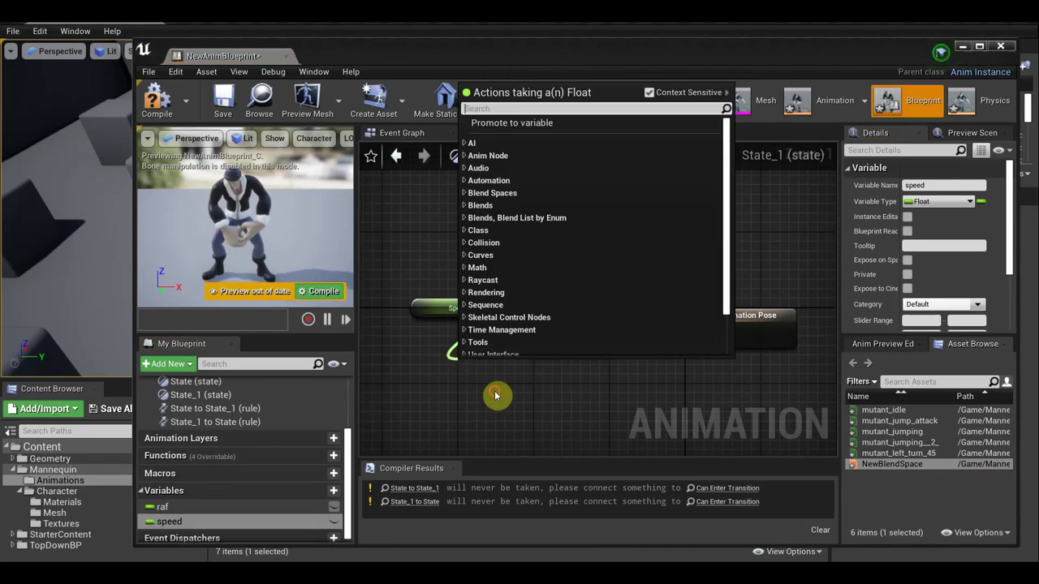
{"action": "left_click", "coordinate": [492, 390]}
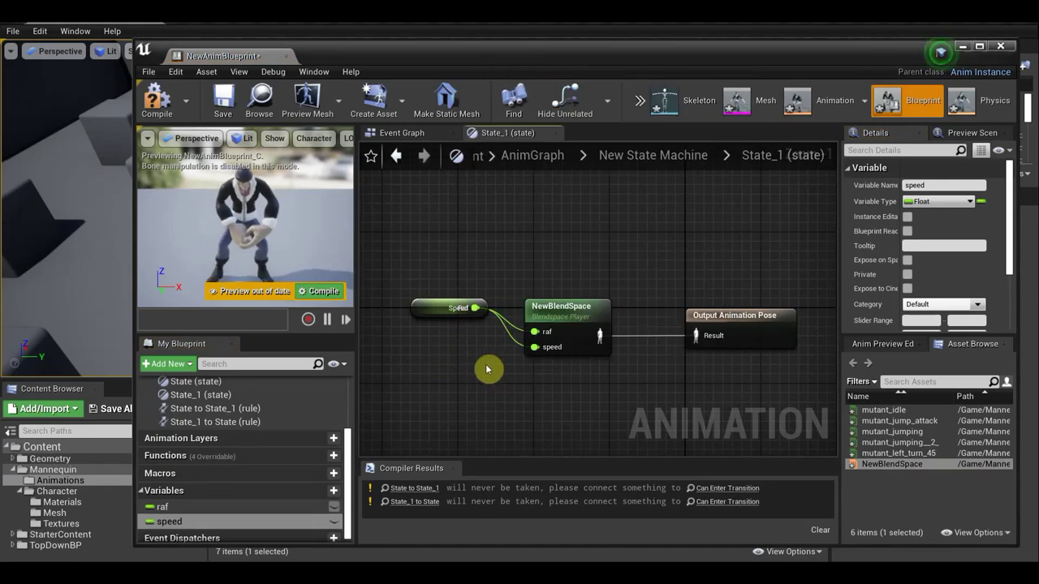
{"action": "right_click", "coordinate": [460, 310]}
{"action": "mouse_move", "coordinate": [519, 358]}
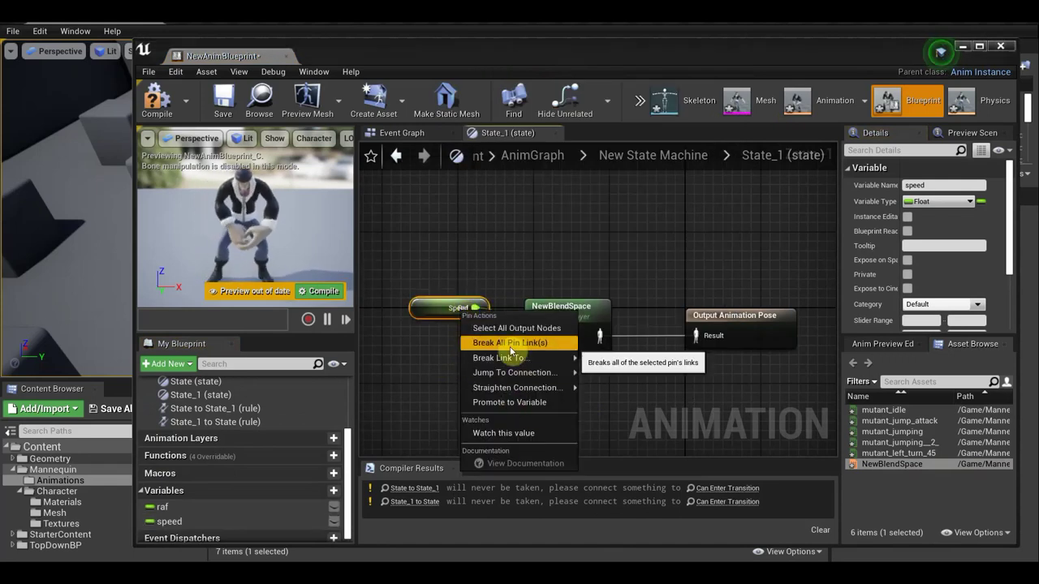
{"action": "left_click", "coordinate": [444, 314]}
{"action": "left_click_drag", "start_coordinate": [443, 315], "coordinate": [428, 369]}
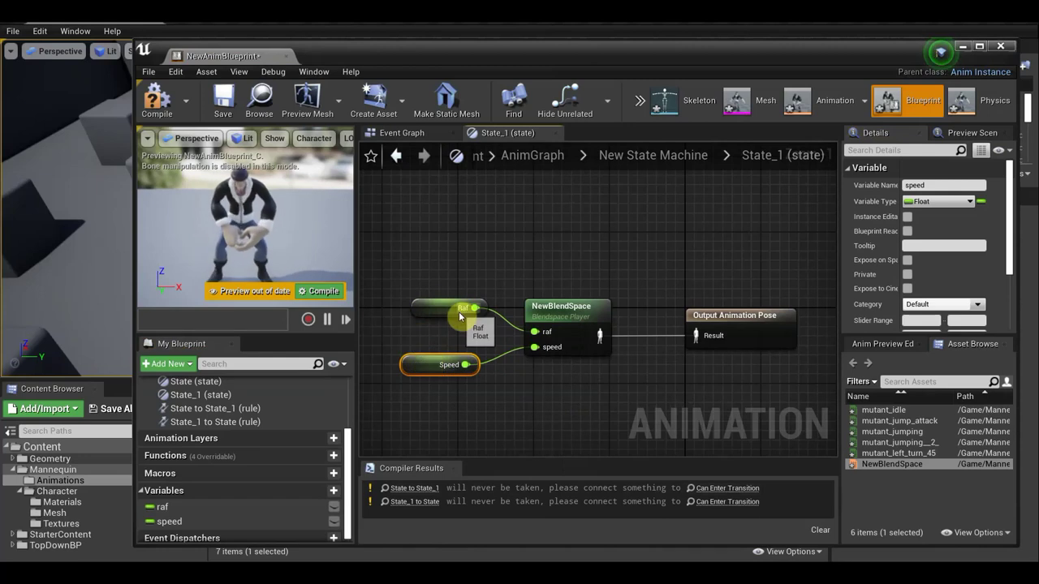
Switch to the Event Graph, zoom out, and position the Event Blueprint Update Animation node.
{"action": "left_click", "coordinate": [403, 137]}
{"action": "scroll", "coordinate": [536, 277], "scroll_direction": "down", "scroll_amount": 1}
{"action": "scroll", "coordinate": [526, 282], "scroll_direction": "down", "scroll_amount": 1}
{"action": "scroll", "coordinate": [526, 283], "scroll_direction": "down", "scroll_amount": 3}
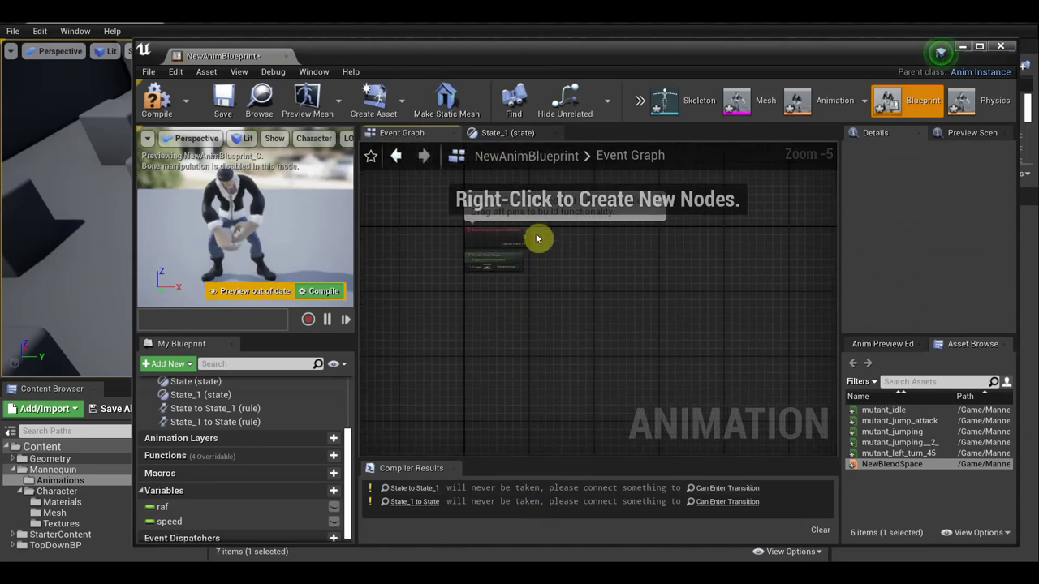
{"action": "left_click_drag", "start_coordinate": [516, 235], "coordinate": [556, 280]}
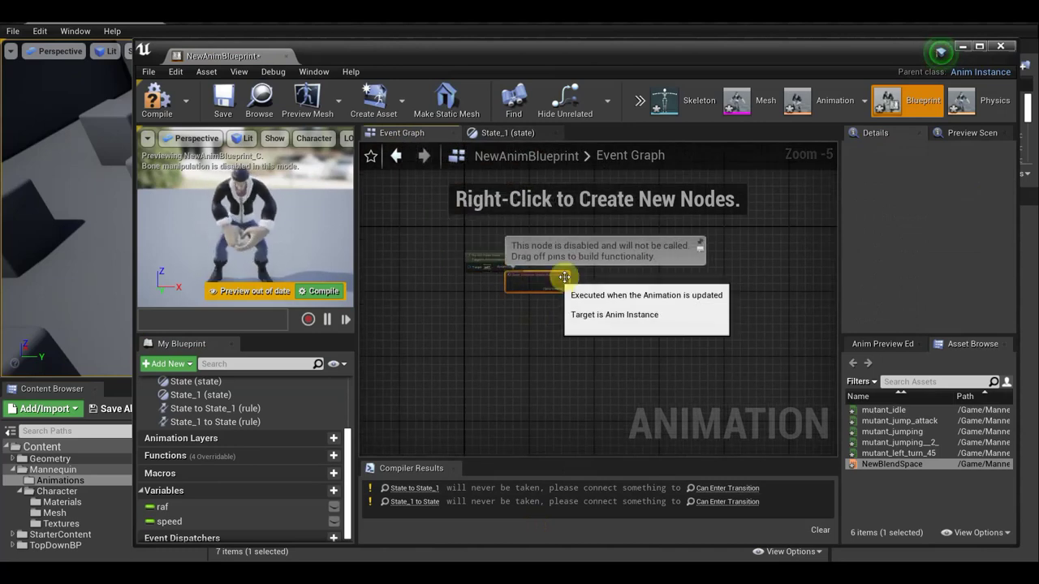
{"action": "left_click_drag", "start_coordinate": [529, 286], "coordinate": [489, 246]}
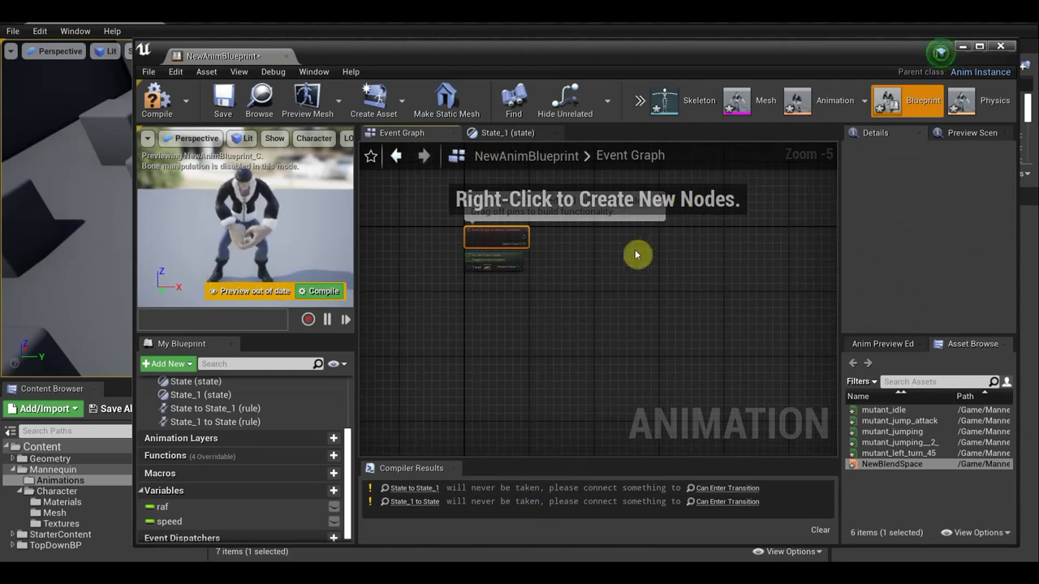
{"action": "left_click", "coordinate": [620, 197]}
{"action": "scroll", "coordinate": [702, 252], "scroll_direction": "up", "scroll_amount": 5}
{"action": "scroll", "coordinate": [682, 256], "scroll_direction": "down", "scroll_amount": 2}
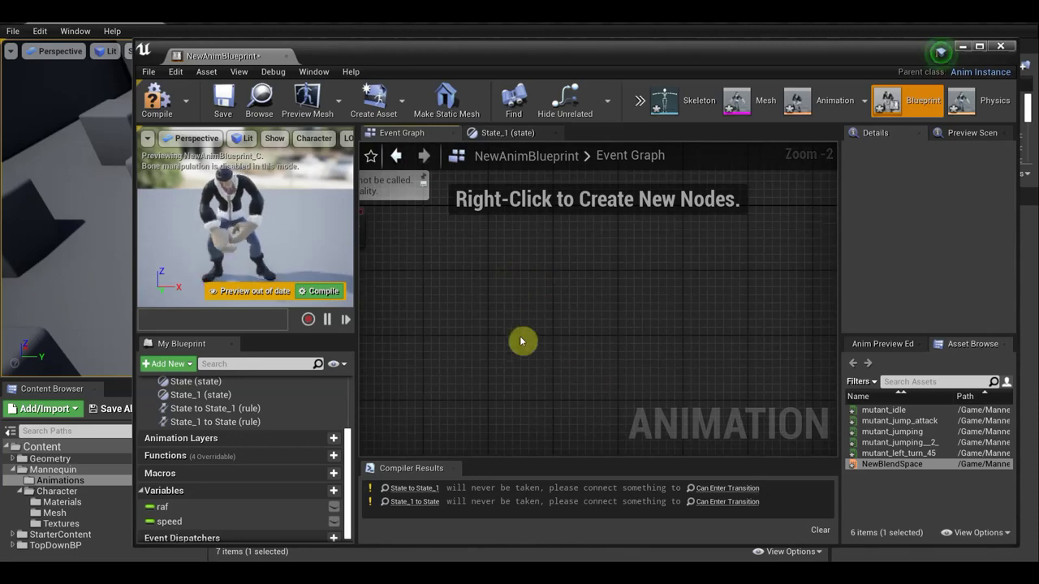
{"action": "scroll", "coordinate": [513, 366], "scroll_direction": "down", "scroll_amount": 2}
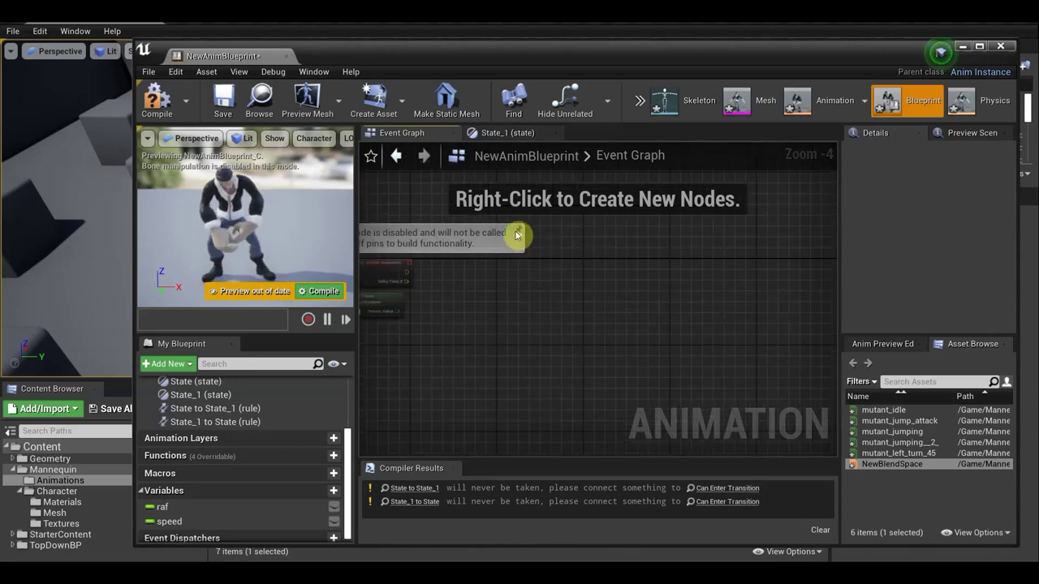
Search 'seq' in the update event's exec-pin action list, then dismiss it without adding a node.
{"action": "left_click_drag", "start_coordinate": [407, 271], "coordinate": [510, 288]}
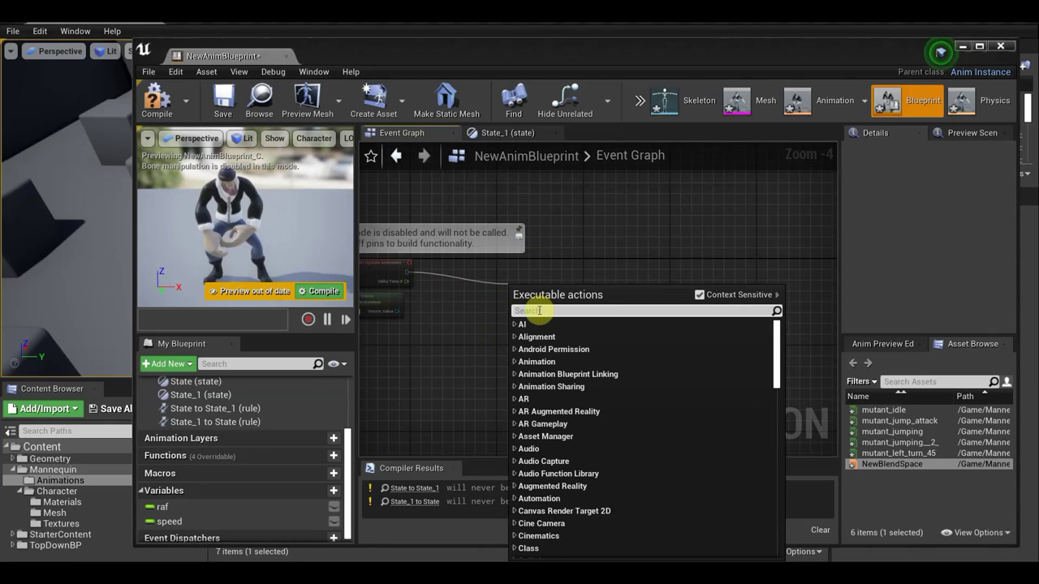
{"action": "type", "text": "s"}
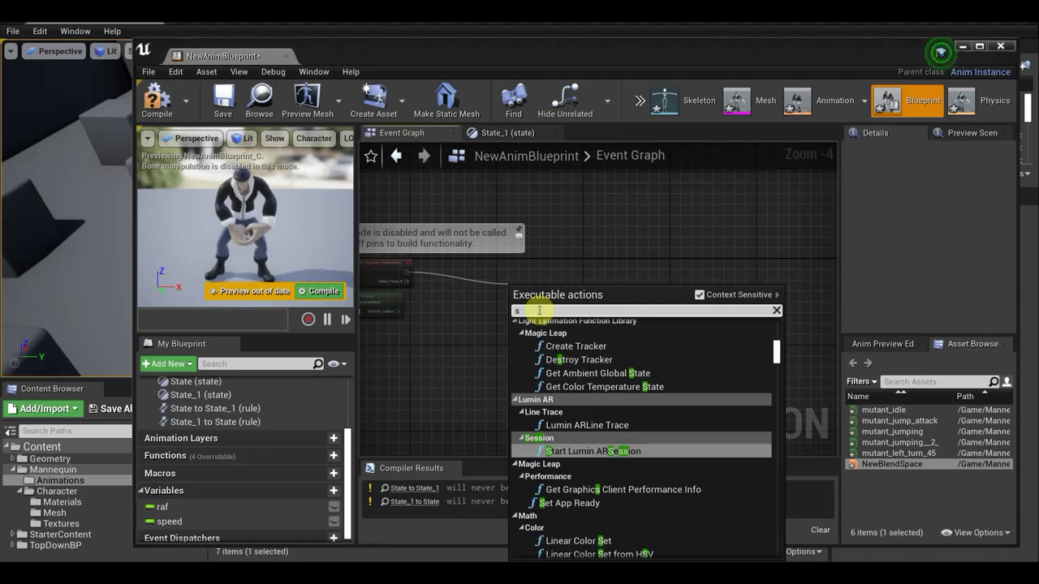
{"action": "type", "text": "eq"}
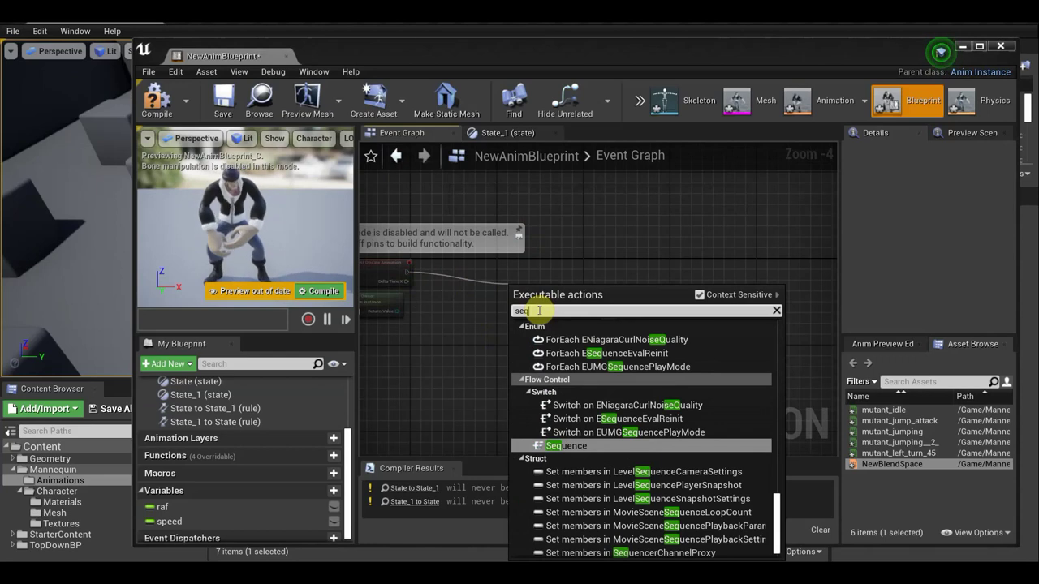
{"action": "left_click", "coordinate": [419, 287]}
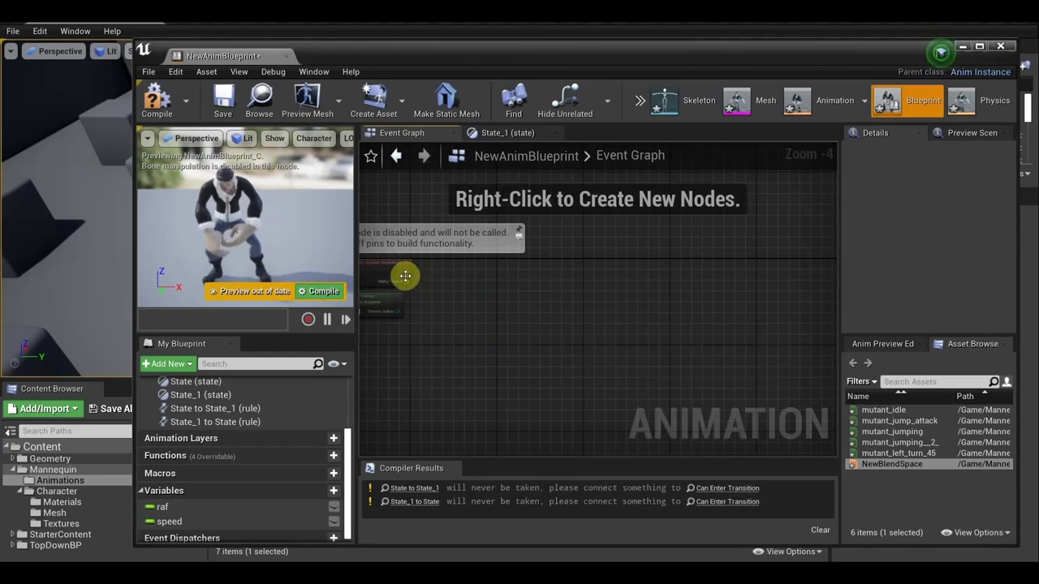
Bring back the exec-pin action list, browse through it, and filter it with 'sequen'.
{"action": "left_click_drag", "start_coordinate": [408, 278], "coordinate": [479, 289]}
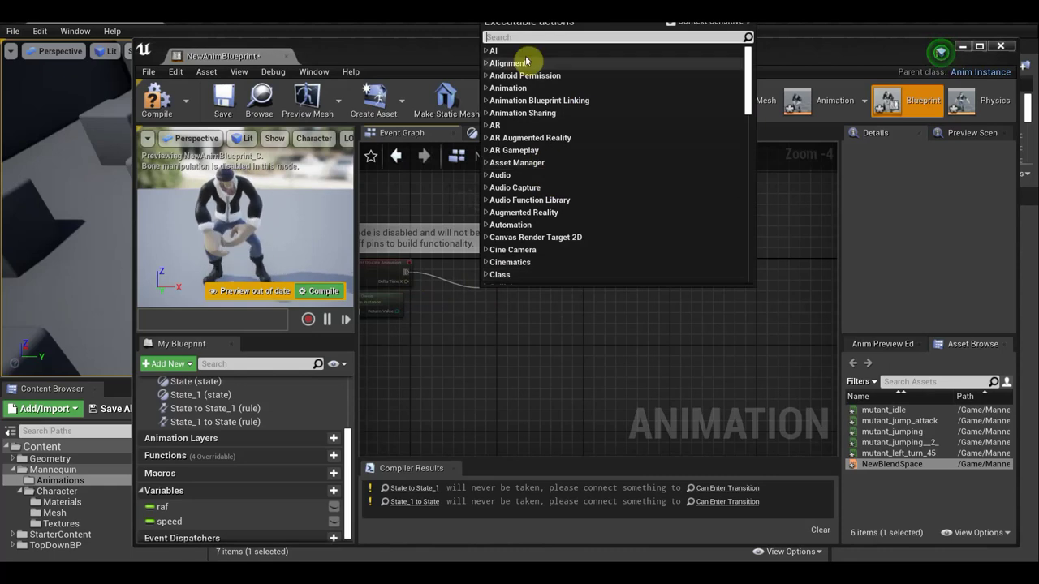
{"action": "scroll", "coordinate": [531, 200], "scroll_direction": "down", "scroll_amount": 2}
{"action": "scroll", "coordinate": [532, 200], "scroll_direction": "down", "scroll_amount": 2}
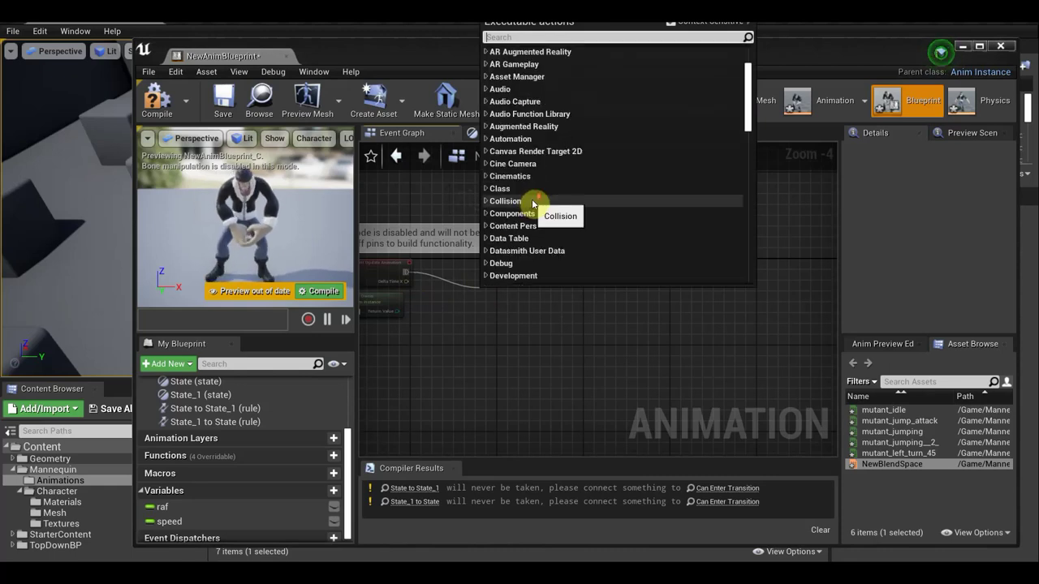
{"action": "scroll", "coordinate": [532, 200], "scroll_direction": "down", "scroll_amount": 5}
{"action": "scroll", "coordinate": [533, 202], "scroll_direction": "down", "scroll_amount": 3}
{"action": "scroll", "coordinate": [533, 202], "scroll_direction": "down", "scroll_amount": 5}
{"action": "scroll", "coordinate": [533, 202], "scroll_direction": "down", "scroll_amount": 2}
{"action": "scroll", "coordinate": [533, 202], "scroll_direction": "down", "scroll_amount": 3}
{"action": "scroll", "coordinate": [533, 202], "scroll_direction": "down", "scroll_amount": 5}
{"action": "scroll", "coordinate": [533, 203], "scroll_direction": "down", "scroll_amount": 2}
{"action": "scroll", "coordinate": [533, 203], "scroll_direction": "down", "scroll_amount": 4}
{"action": "scroll", "coordinate": [533, 203], "scroll_direction": "down", "scroll_amount": 1}
{"action": "scroll", "coordinate": [533, 203], "scroll_direction": "down", "scroll_amount": 5}
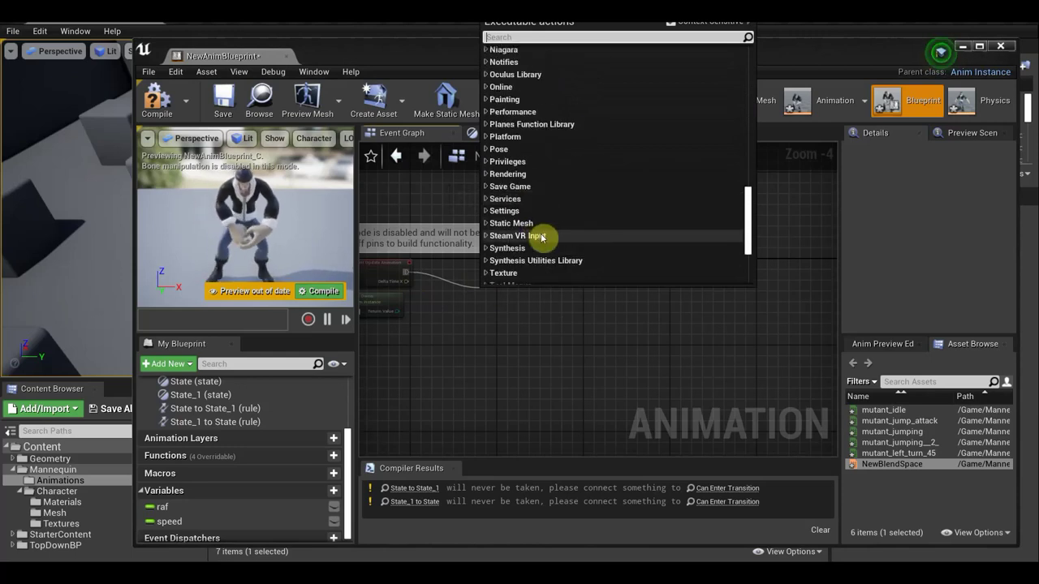
{"action": "scroll", "coordinate": [539, 233], "scroll_direction": "down", "scroll_amount": 3}
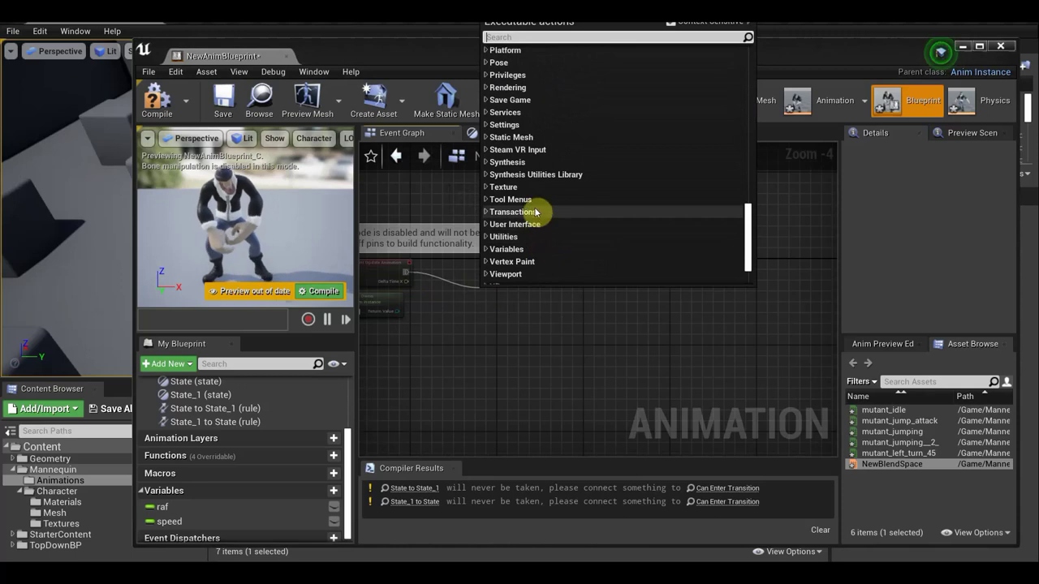
{"action": "scroll", "coordinate": [525, 160], "scroll_direction": "up", "scroll_amount": 2}
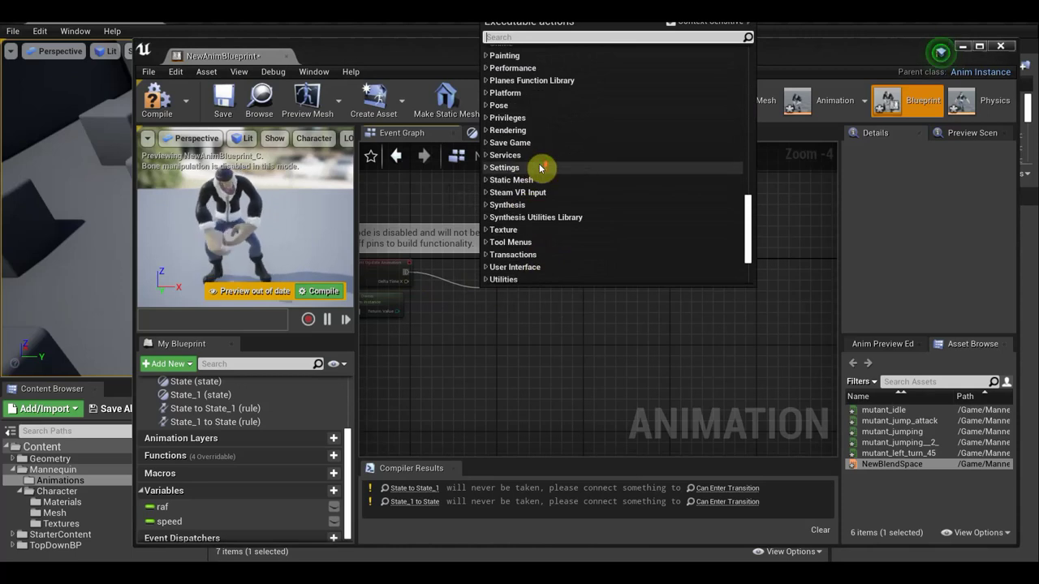
{"action": "scroll", "coordinate": [539, 167], "scroll_direction": "up", "scroll_amount": 5}
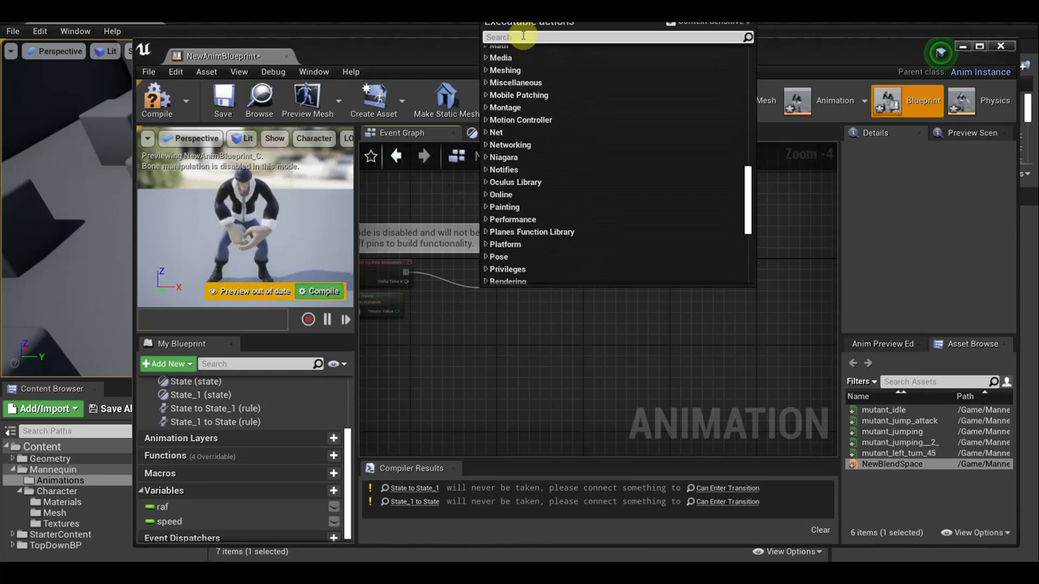
{"action": "type", "text": "s"}
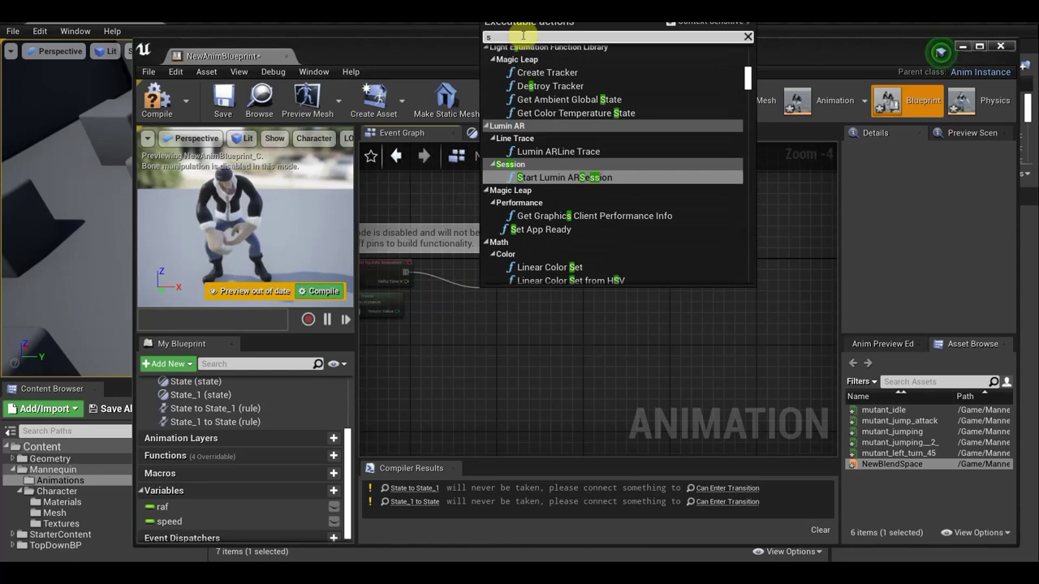
{"action": "type", "text": "e"}
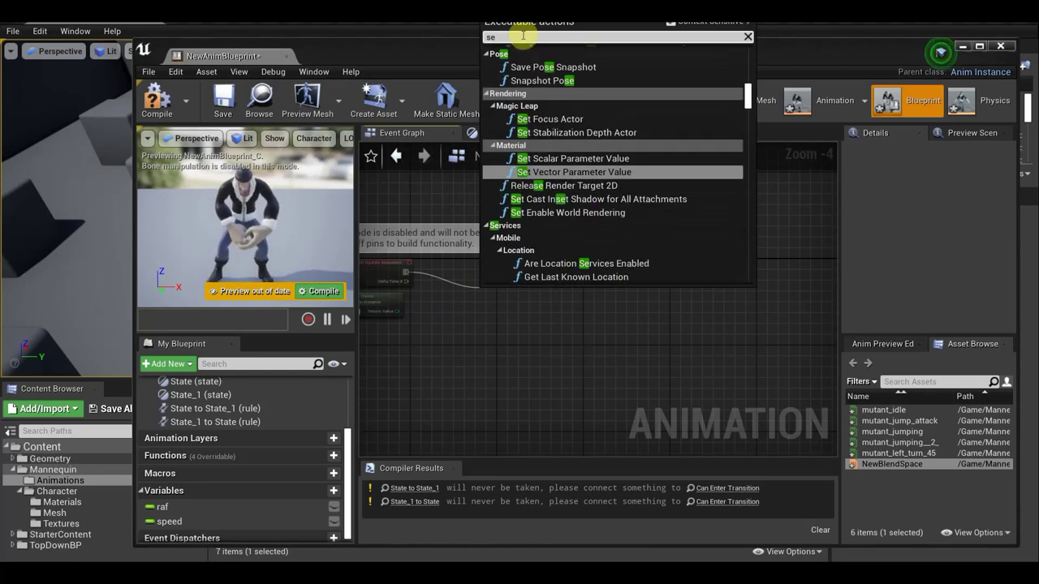
{"action": "type", "text": "que"}
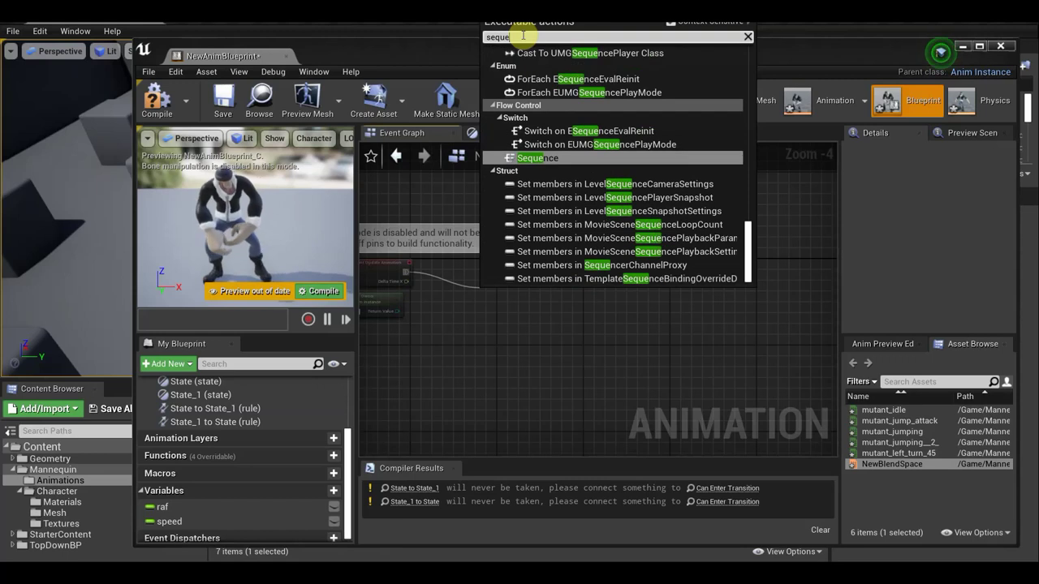
{"action": "type", "text": "nces"}
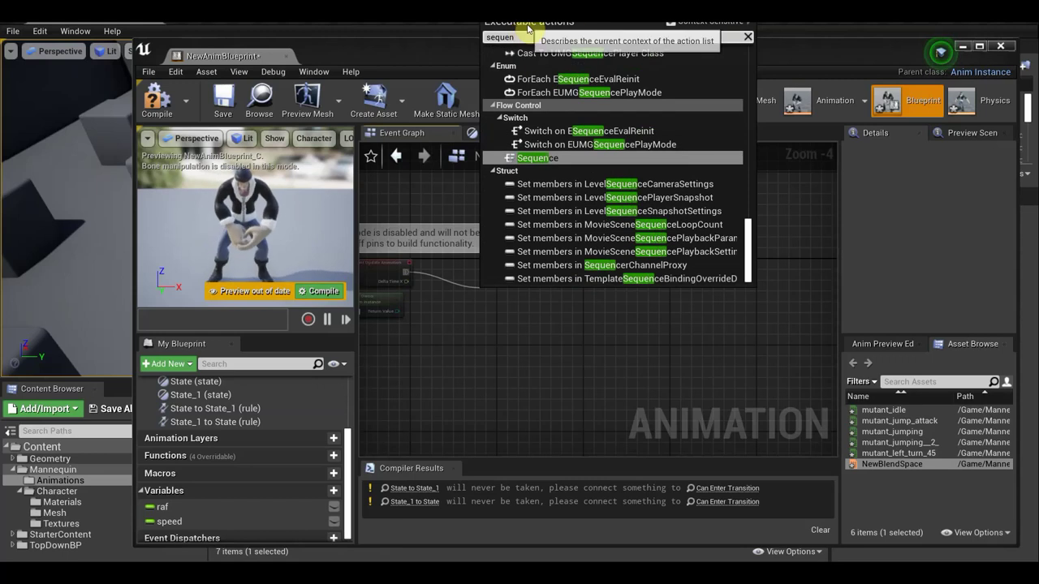
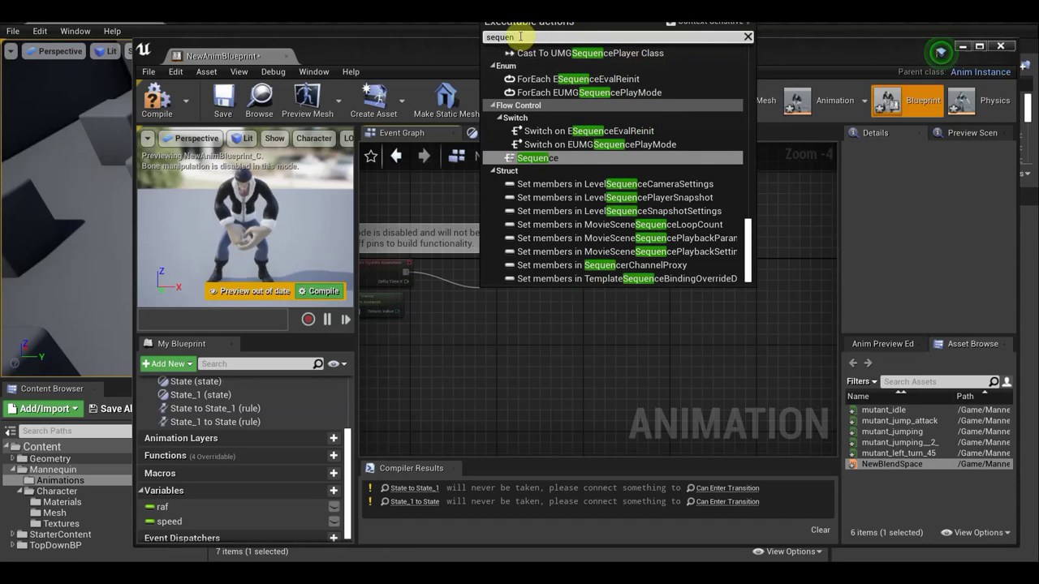
Try adding a 'seque' node from the event's execution output, then delete the wrongly added cast node.
{"action": "type", "text": "ce"}
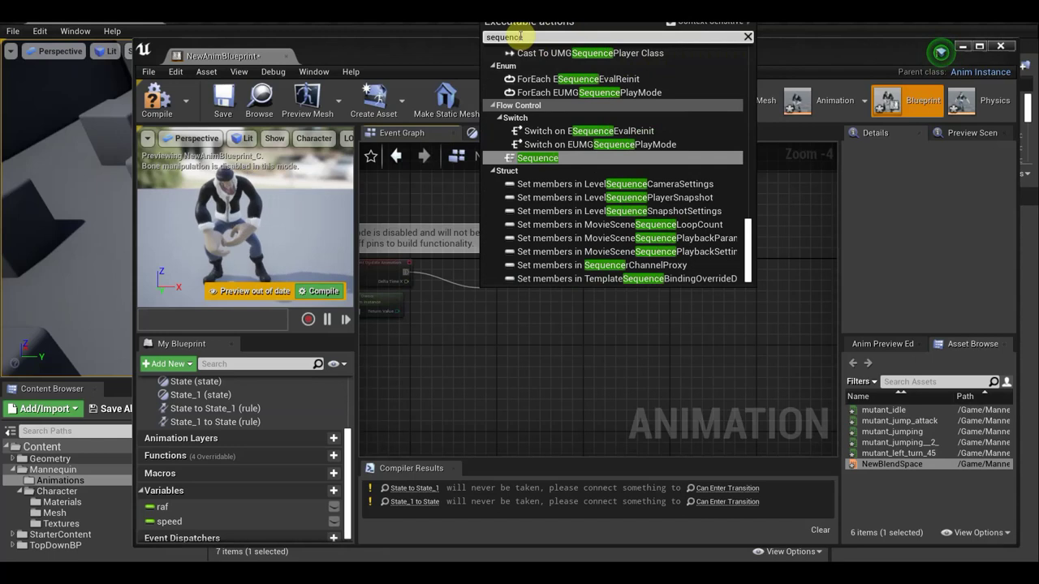
{"action": "type", "text": "s"}
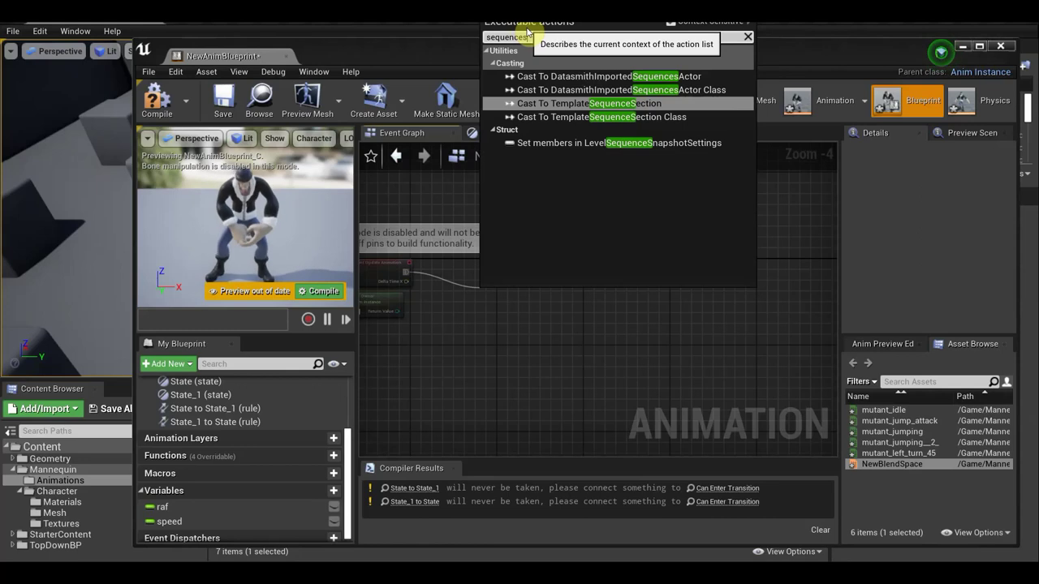
{"action": "key", "text": "Escape"}
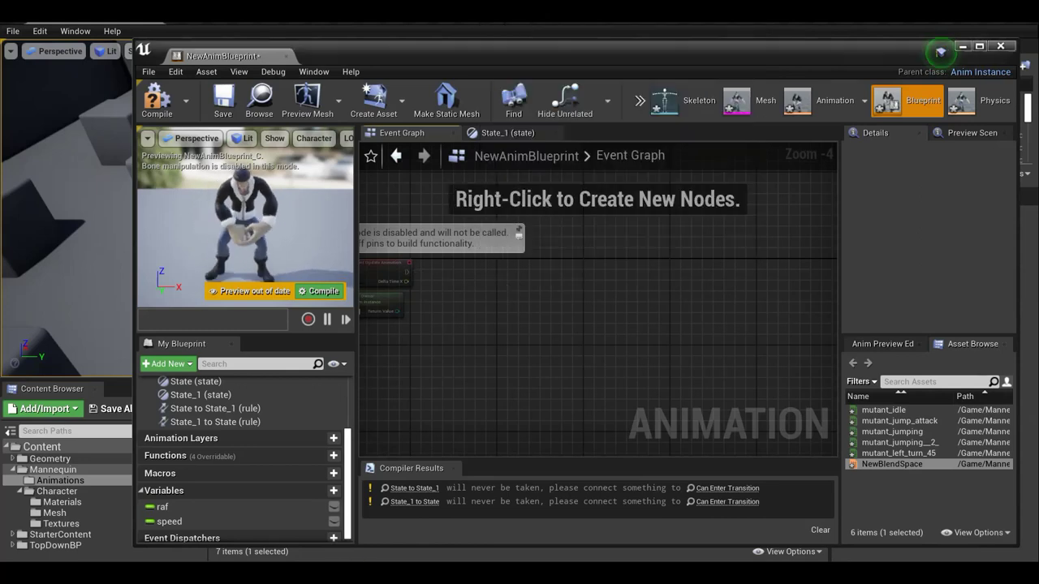
{"action": "mouse_move", "coordinate": [424, 568]}
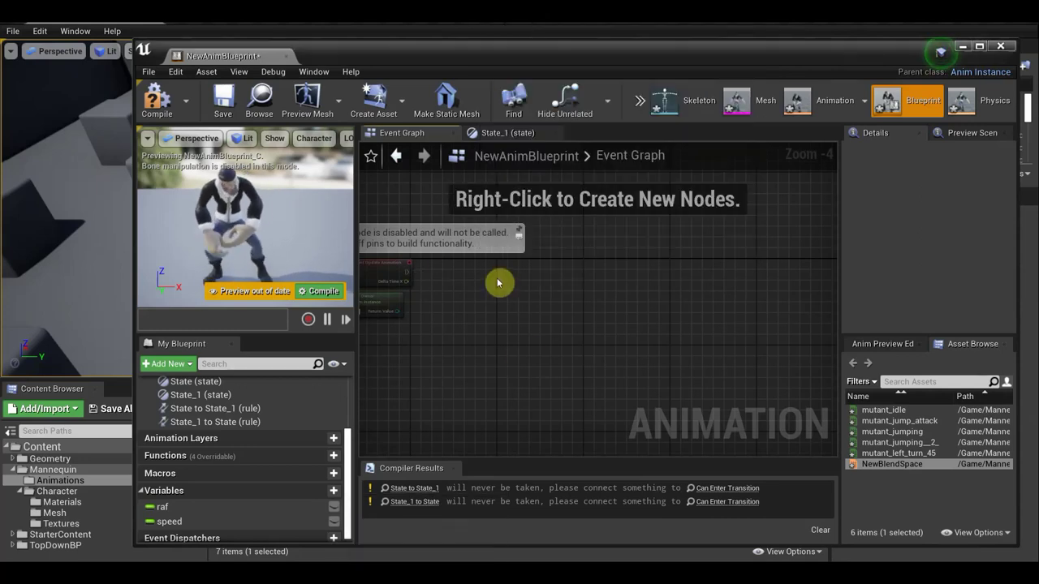
{"action": "left_click_drag", "start_coordinate": [405, 271], "coordinate": [485, 288]}
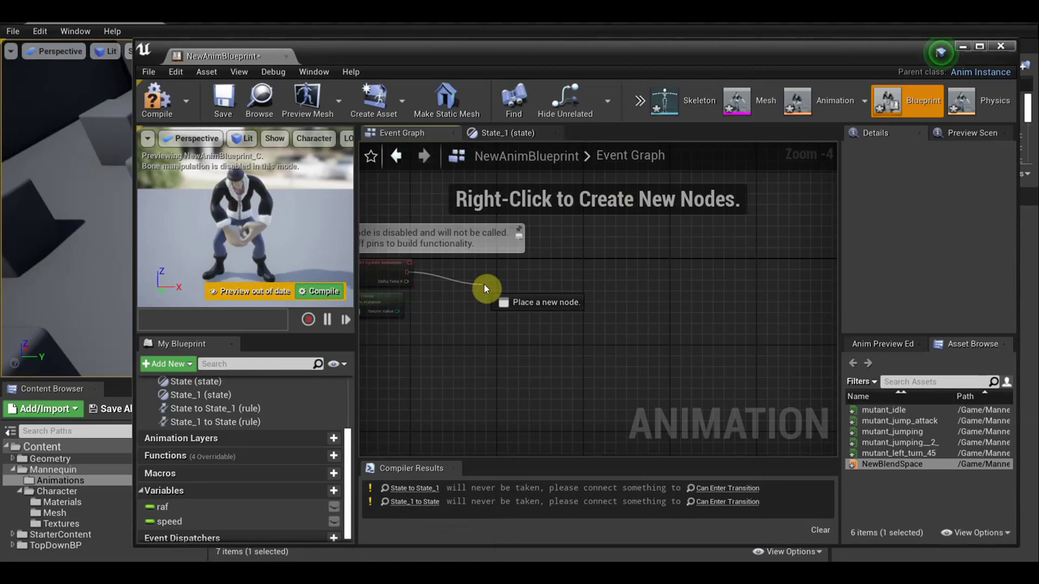
{"action": "type", "text": "s"}
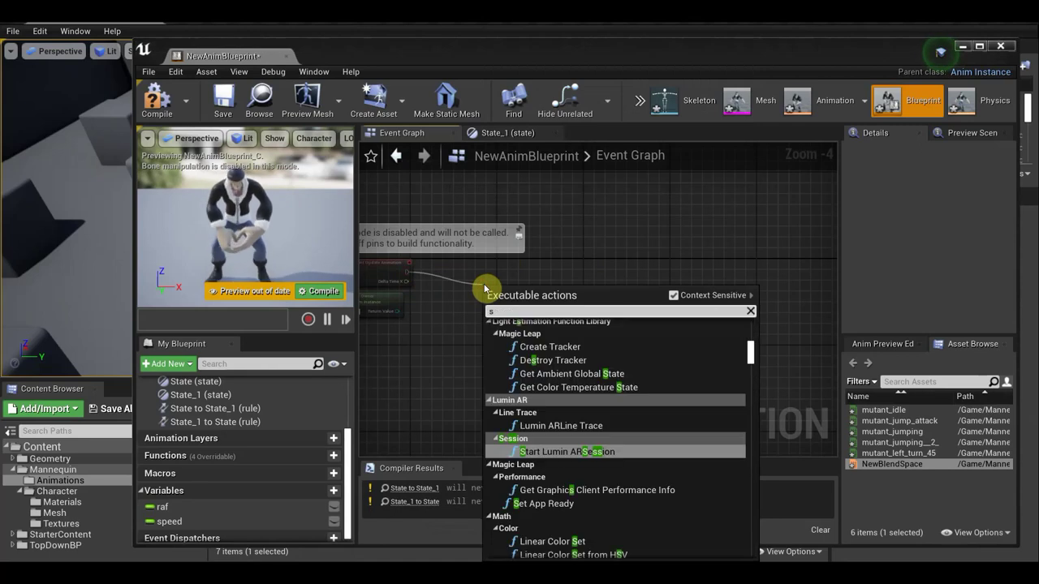
{"action": "type", "text": "e"}
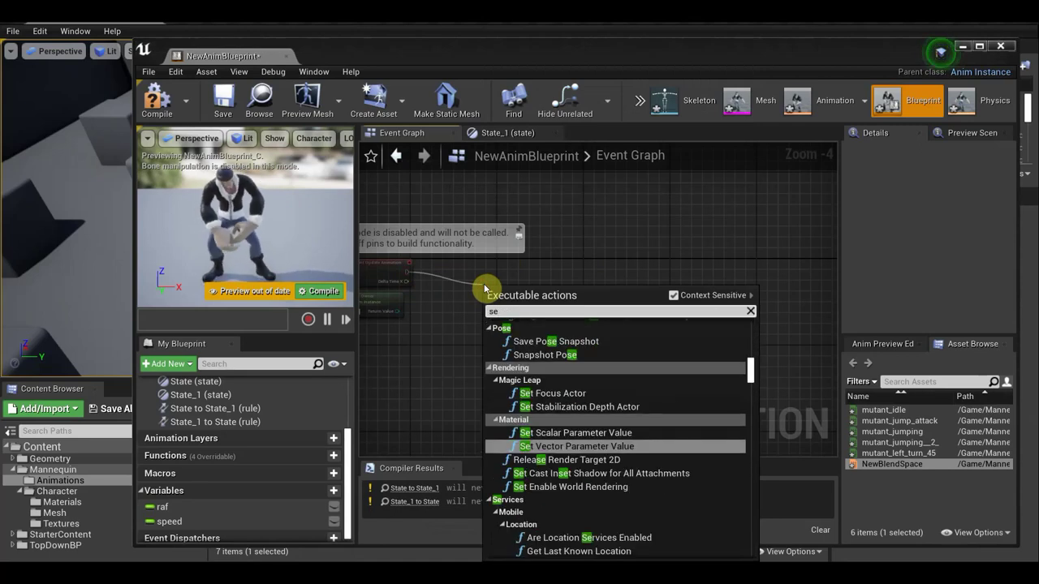
{"action": "type", "text": "que"}
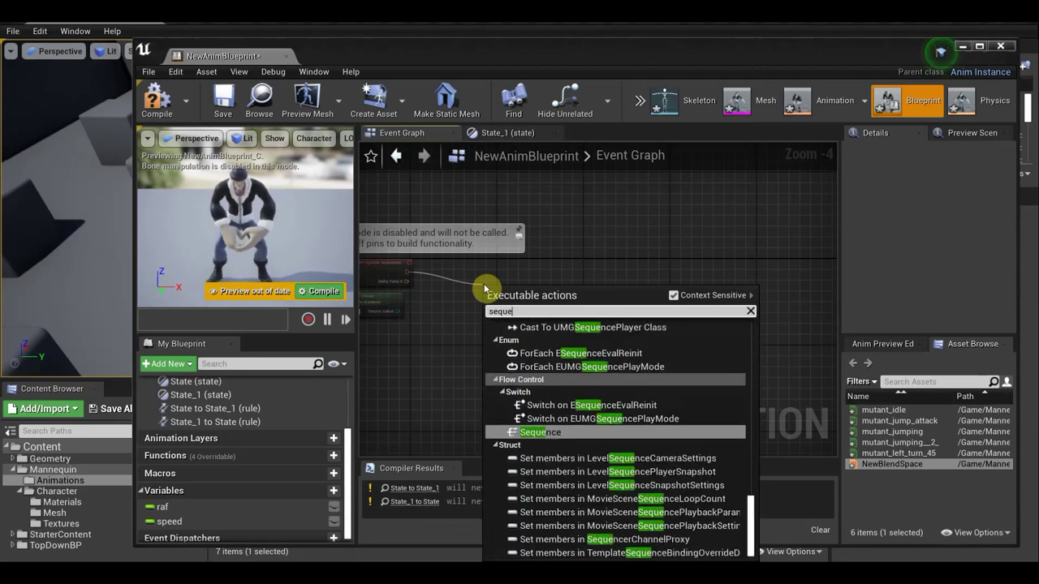
{"action": "left_click", "coordinate": [615, 329]}
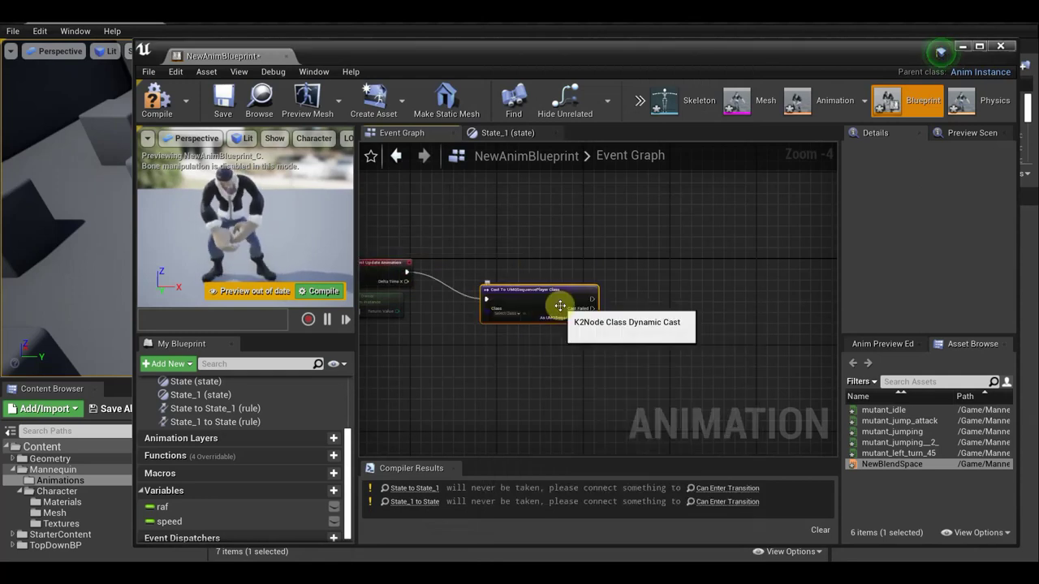
{"action": "key", "text": "Delete"}
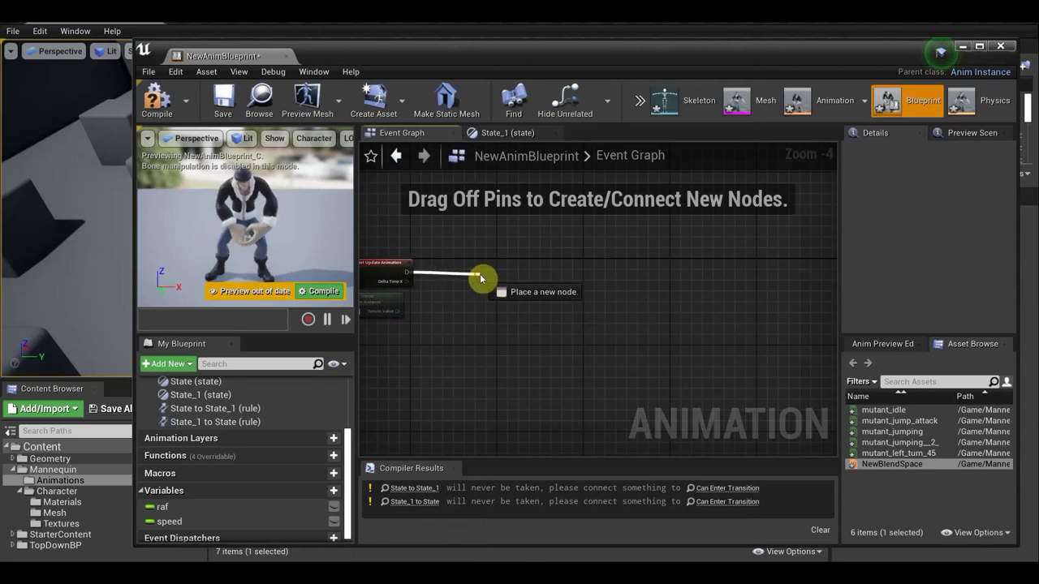
Search 'sequence' and add Cast To TemplateSequenceActor wired to the Update Animation event.
{"action": "left_click_drag", "start_coordinate": [405, 272], "coordinate": [480, 276]}
{"action": "type", "text": "s"}
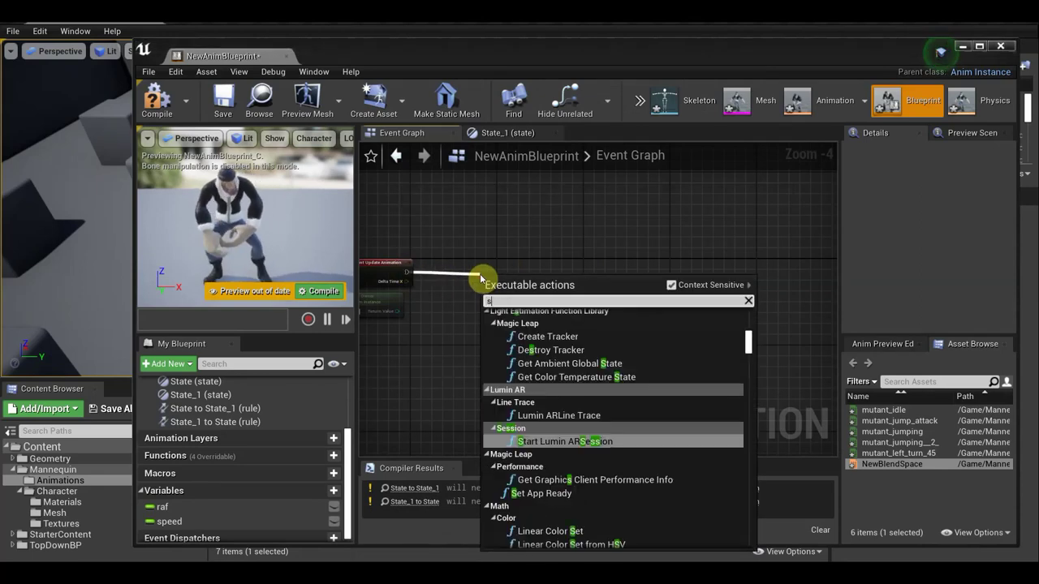
{"action": "type", "text": "e"}
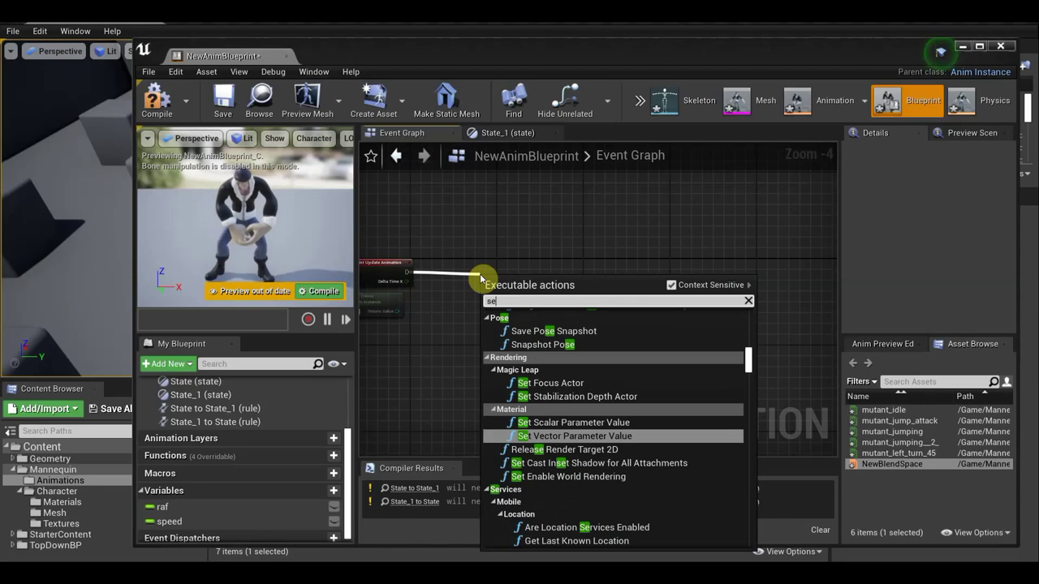
{"action": "type", "text": "que"}
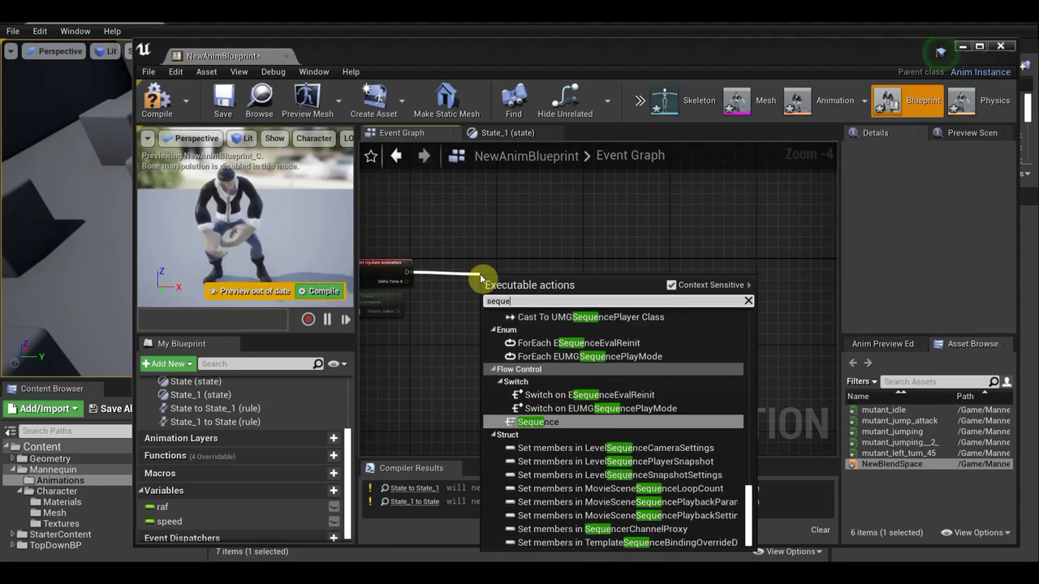
{"action": "type", "text": "nc"}
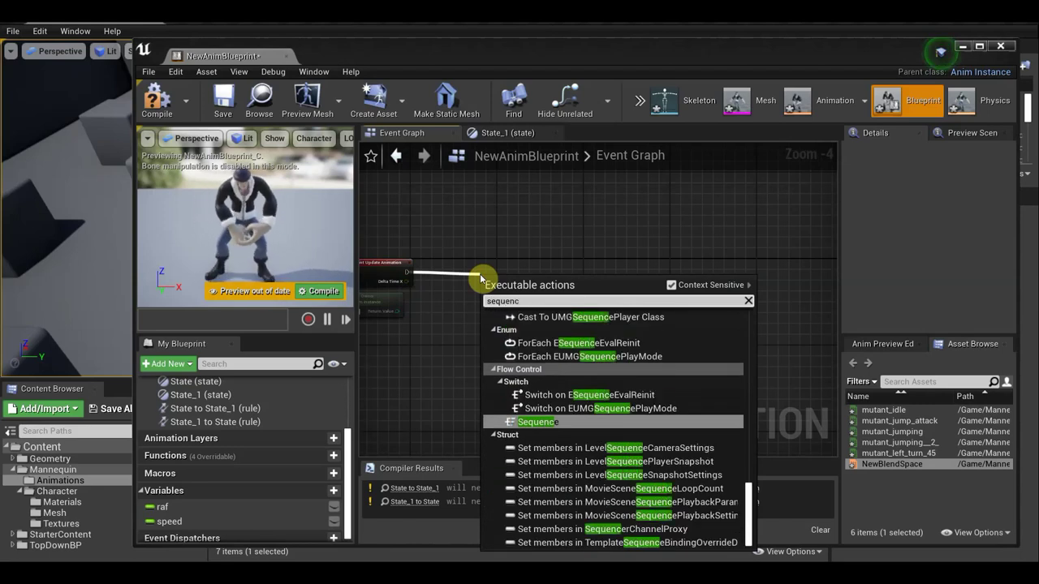
{"action": "type", "text": "e"}
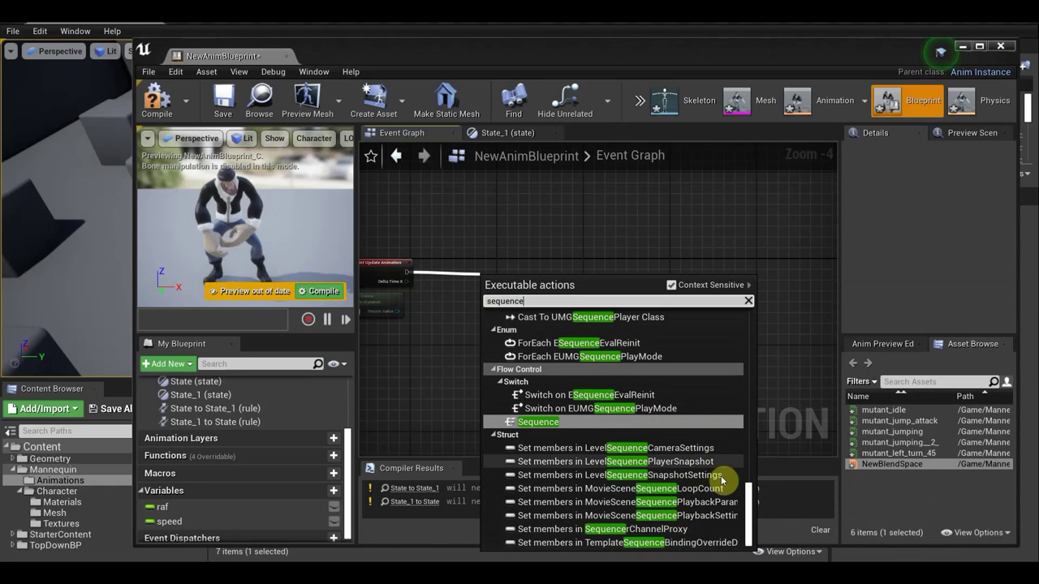
{"action": "scroll", "coordinate": [580, 406], "scroll_direction": "up", "scroll_amount": 3}
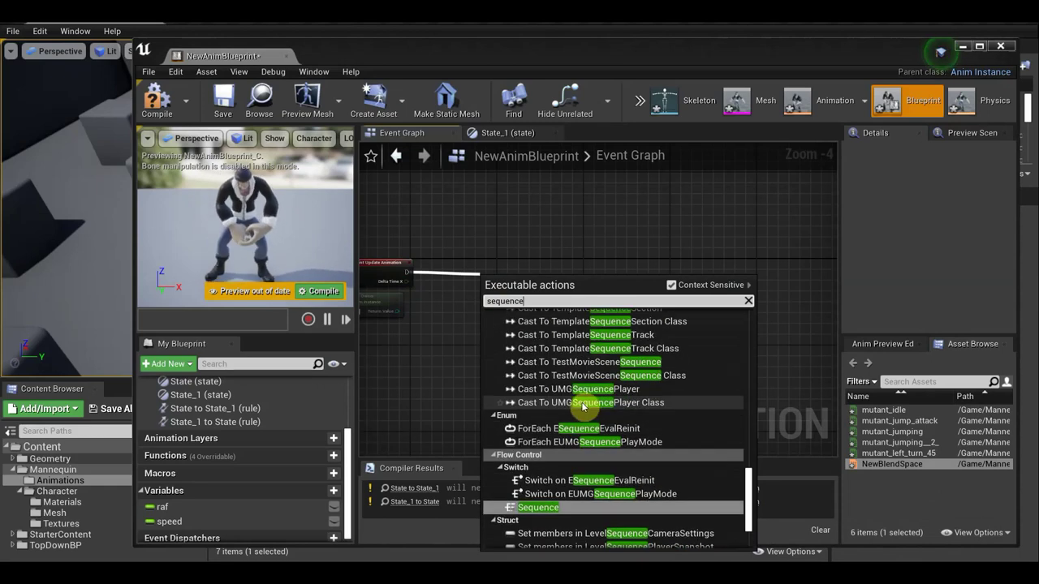
{"action": "scroll", "coordinate": [586, 404], "scroll_direction": "up", "scroll_amount": 3}
{"action": "scroll", "coordinate": [604, 410], "scroll_direction": "up", "scroll_amount": 2}
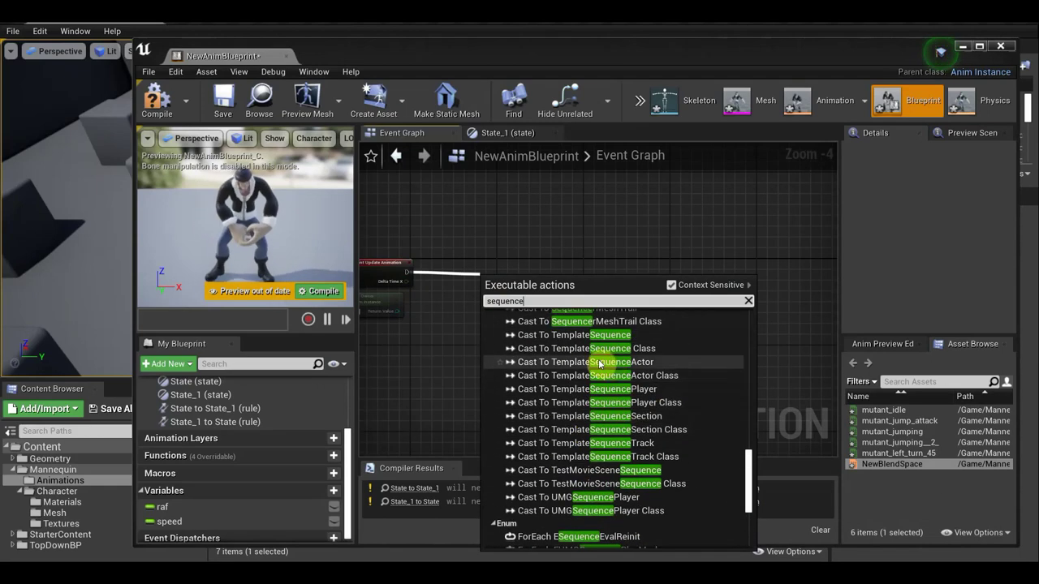
{"action": "left_click", "coordinate": [606, 365]}
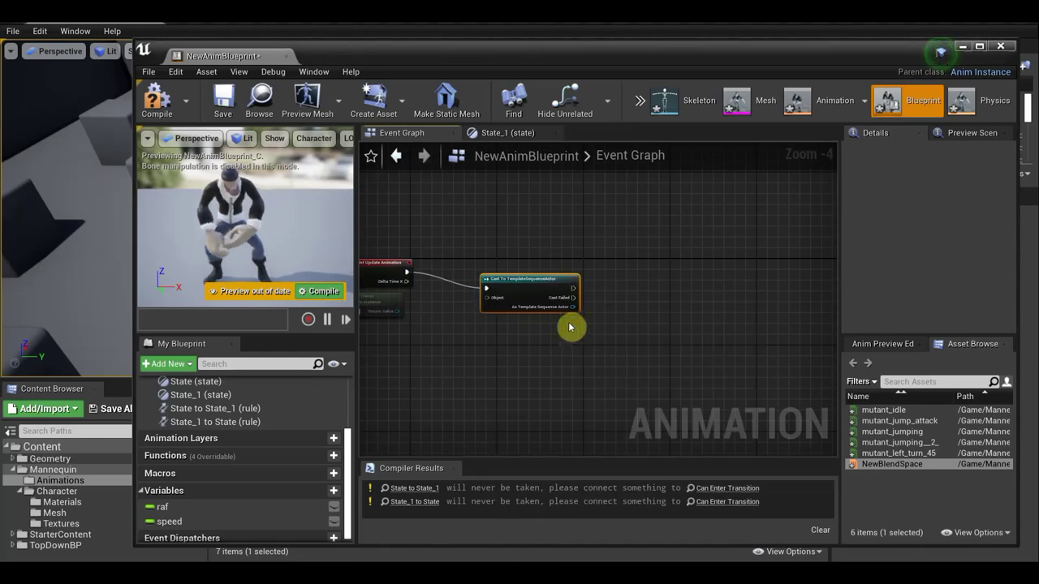
{"action": "scroll", "coordinate": [532, 292], "scroll_direction": "up", "scroll_amount": 5}
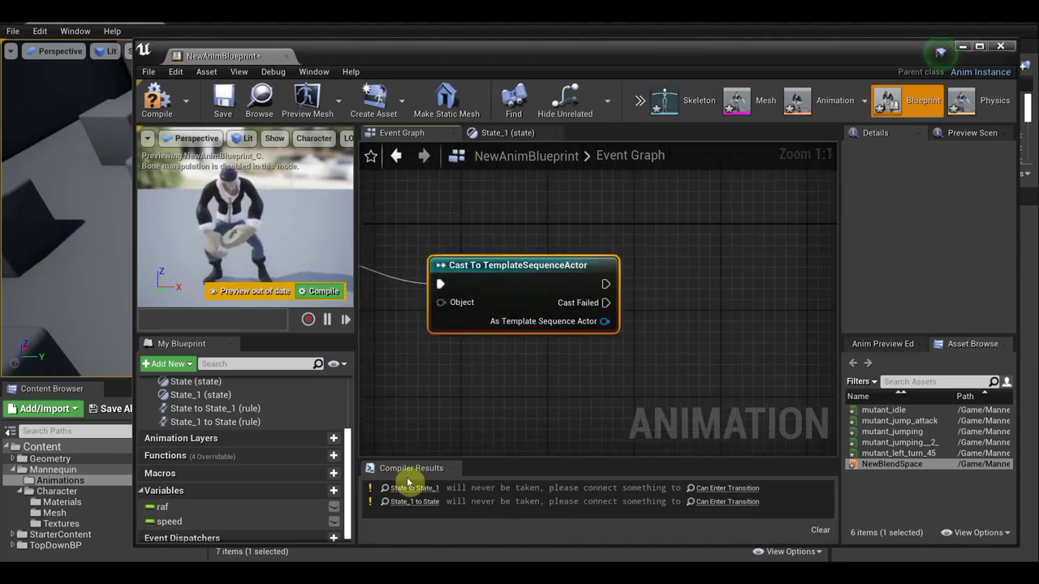
{"action": "left_click_drag", "start_coordinate": [605, 284], "coordinate": [677, 281]}
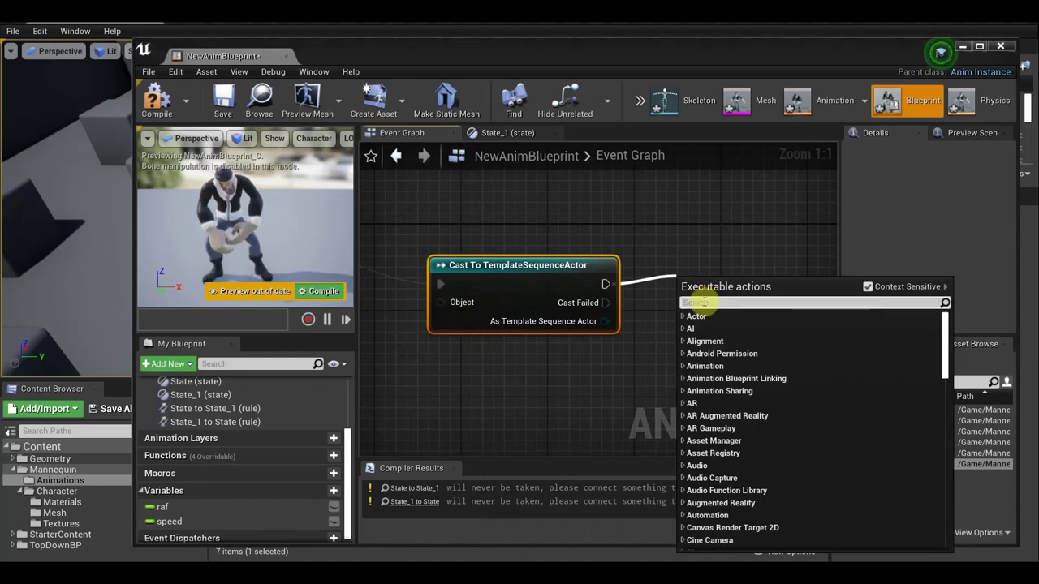
{"action": "type", "text": "cas"}
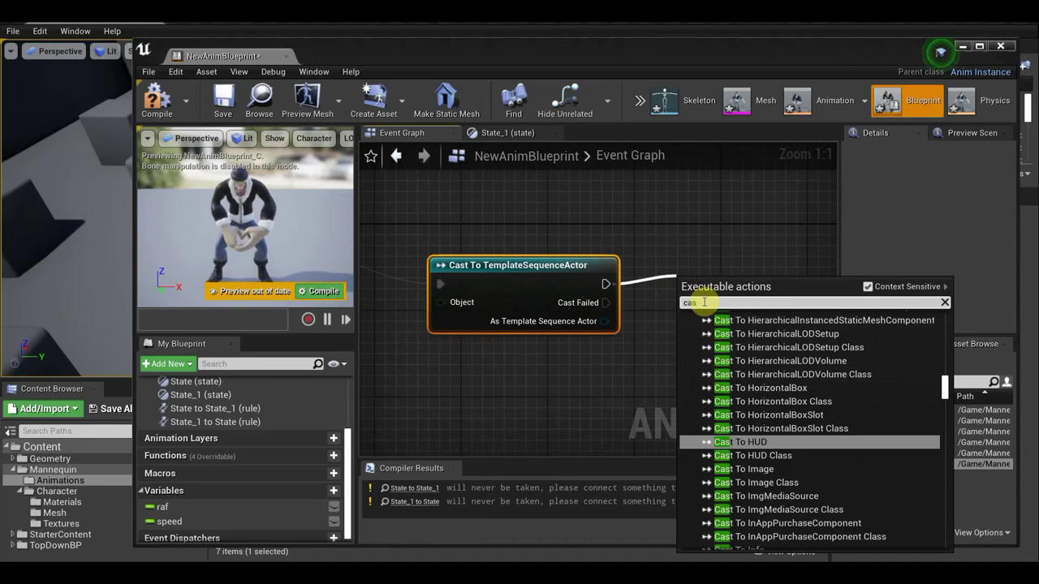
{"action": "type", "text": "tto"}
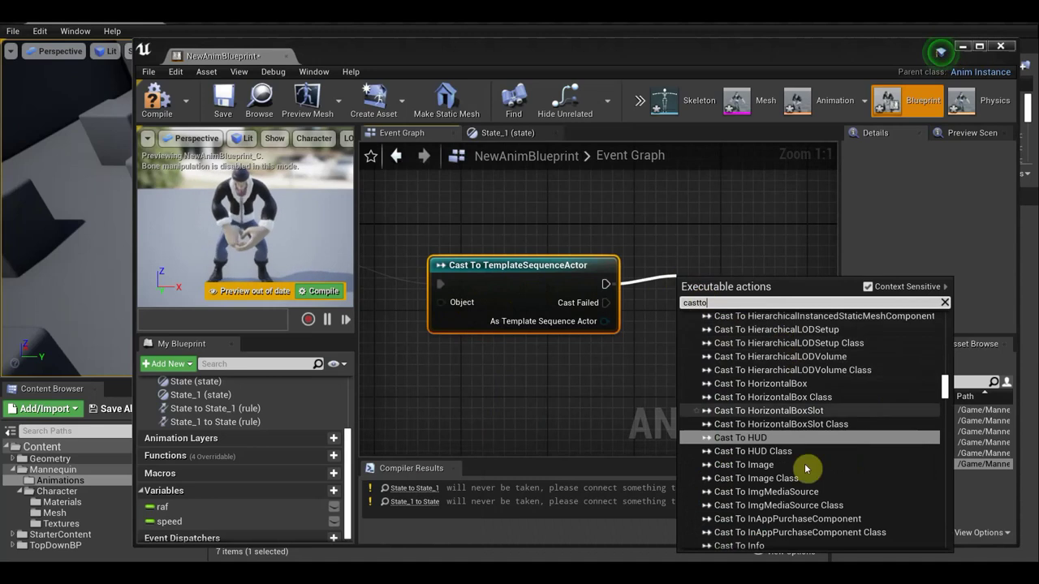
{"action": "key", "text": "Escape"}
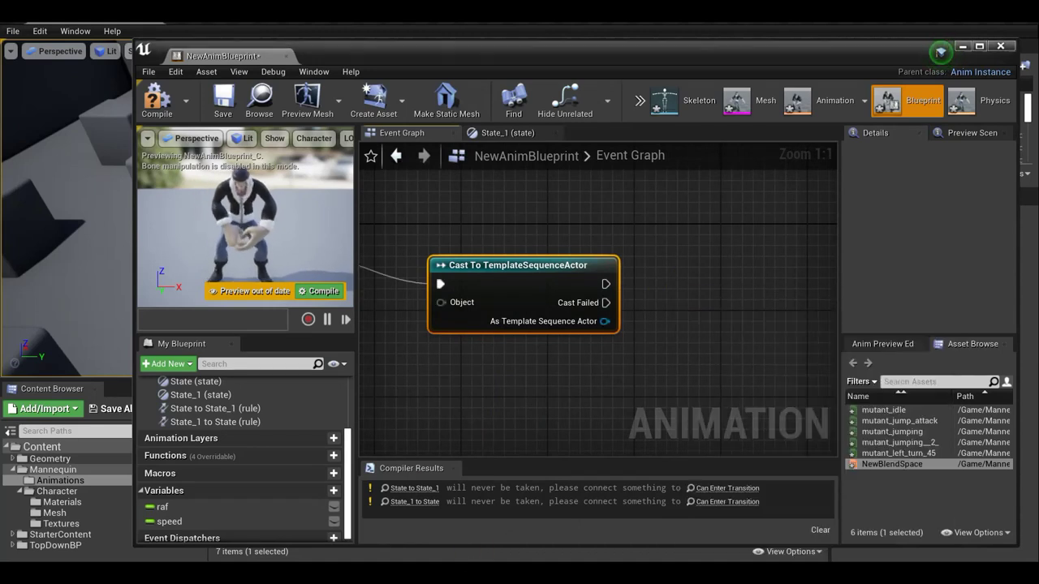
{"action": "left_click", "coordinate": [939, 52]}
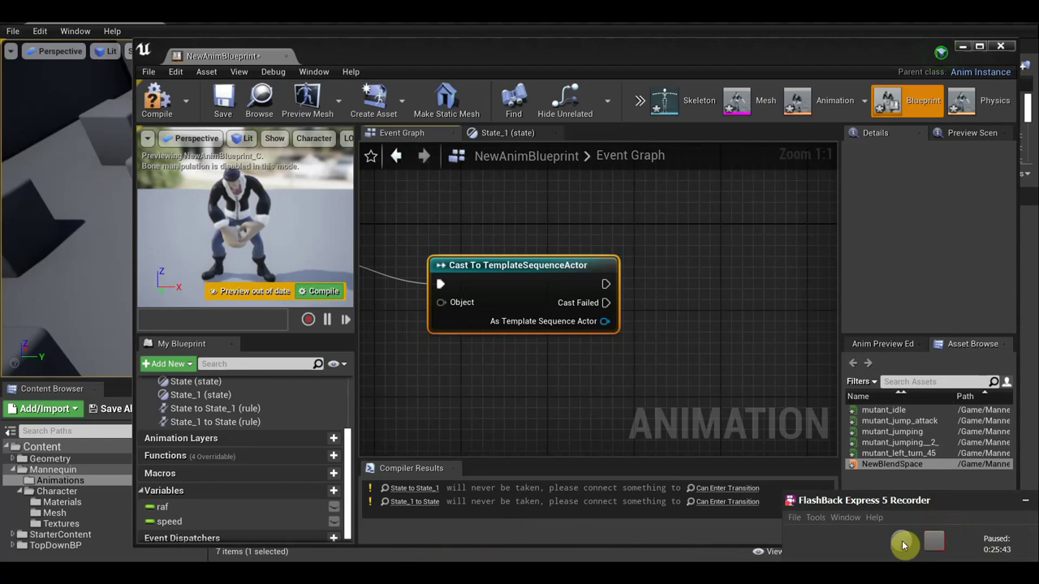
{"action": "left_click", "coordinate": [676, 260]}
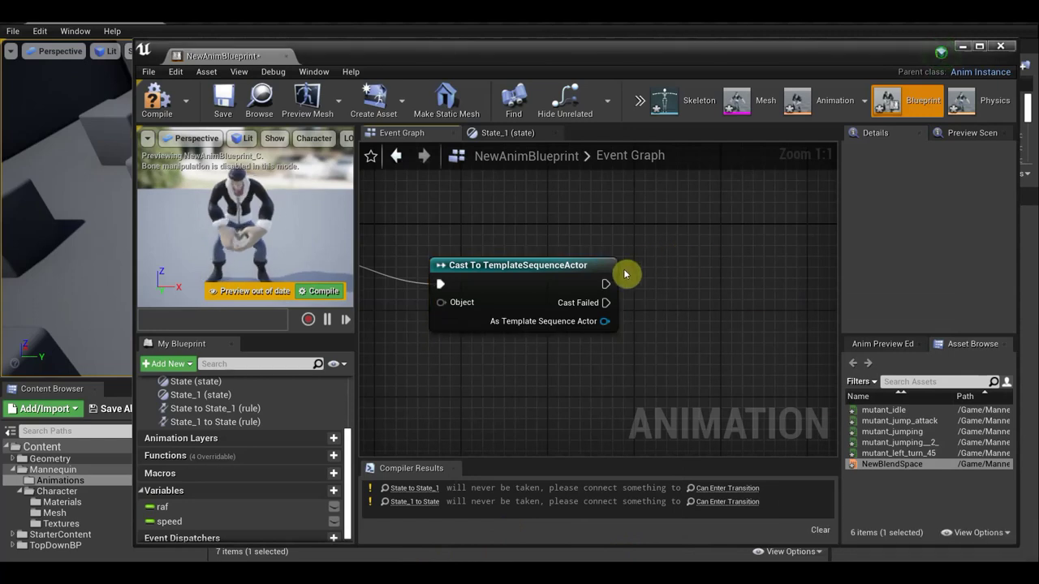
{"action": "left_click_drag", "start_coordinate": [606, 283], "coordinate": [709, 298]}
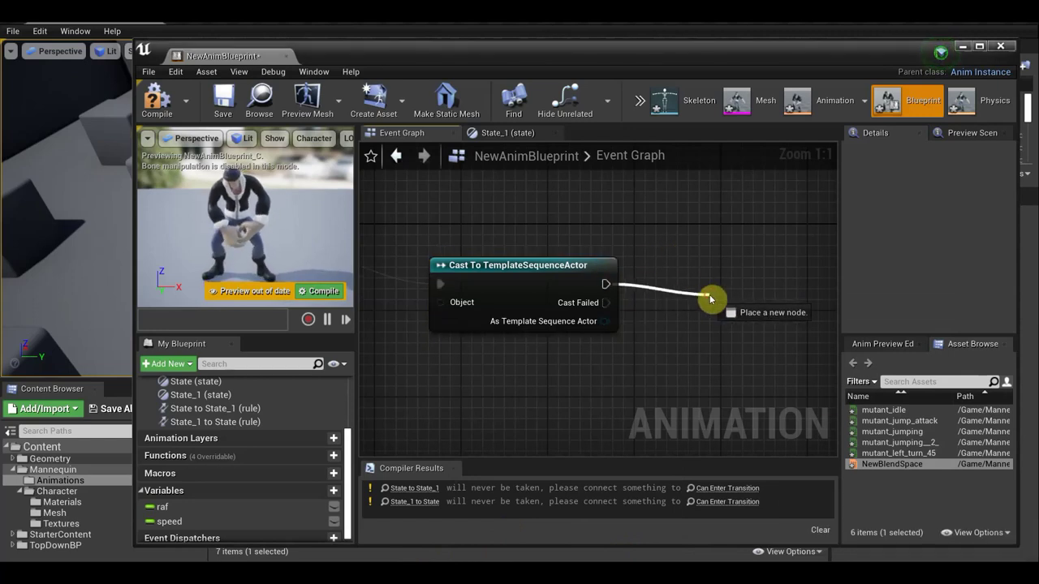
Search 'cast to chara' and add a Cast To ArchVisCharacter node after the first cast.
{"action": "left_click", "coordinate": [764, 44]}
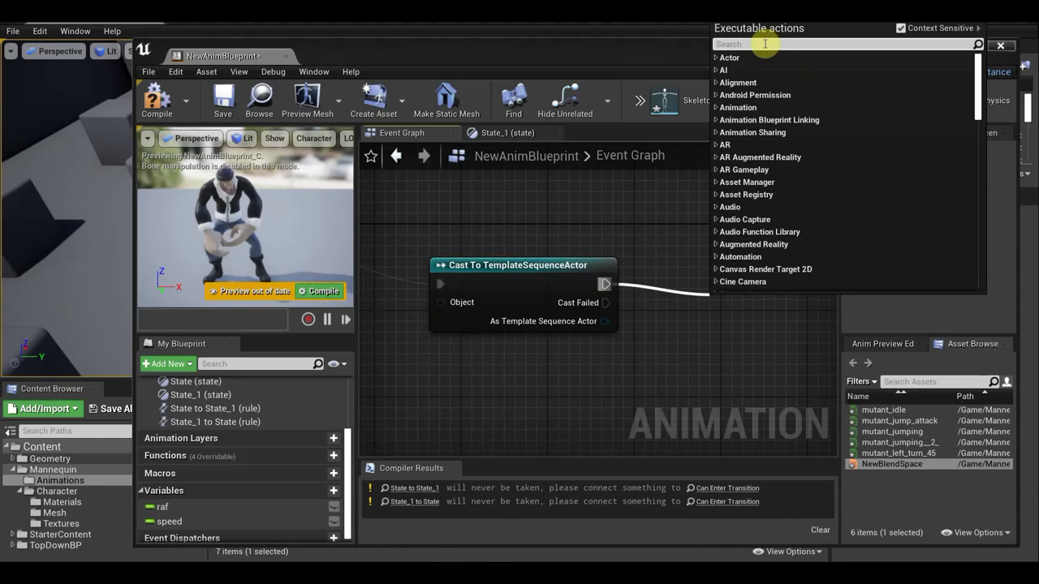
{"action": "type", "text": "cast"}
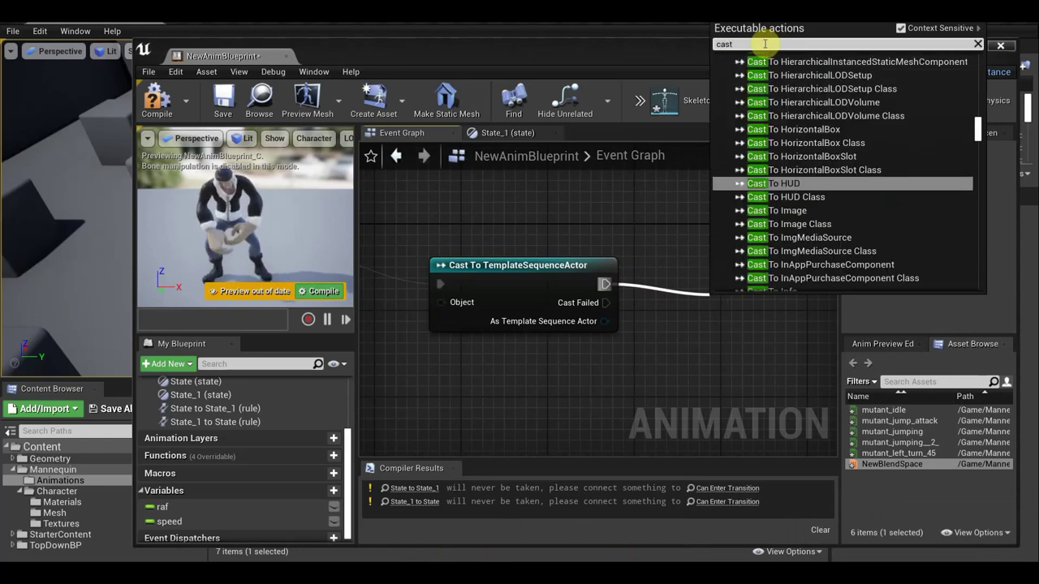
{"action": "type", "text": " to "}
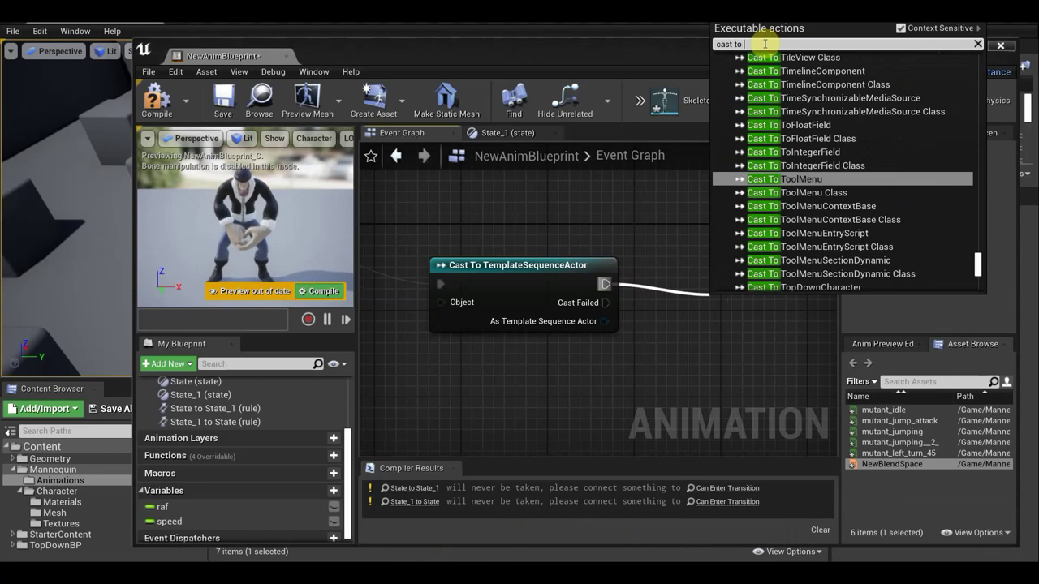
{"action": "type", "text": "ch"}
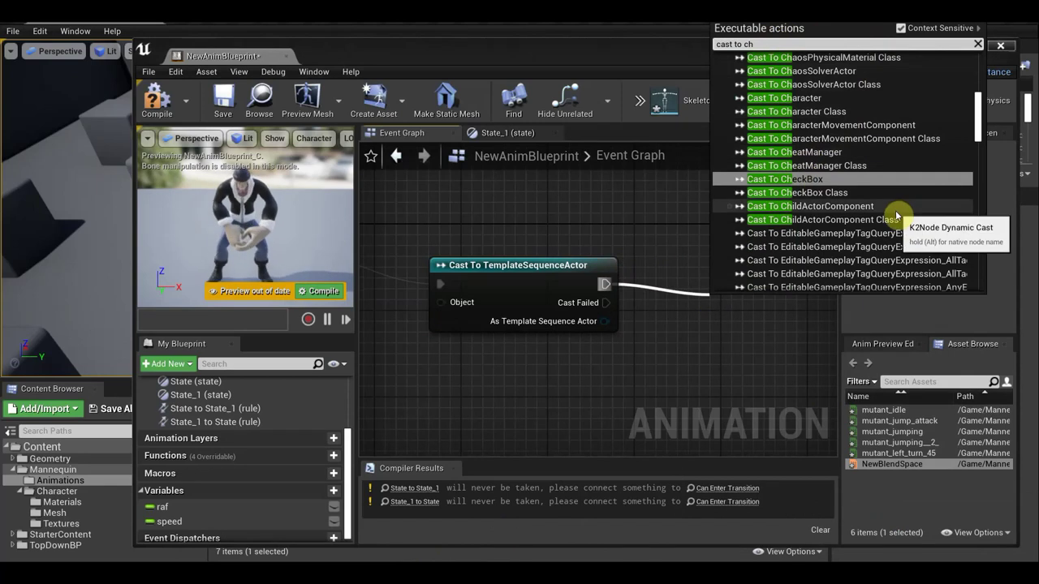
{"action": "scroll", "coordinate": [864, 146], "scroll_direction": "up", "scroll_amount": 3}
{"action": "scroll", "coordinate": [866, 145], "scroll_direction": "up", "scroll_amount": 2}
{"action": "scroll", "coordinate": [865, 146], "scroll_direction": "up", "scroll_amount": 5}
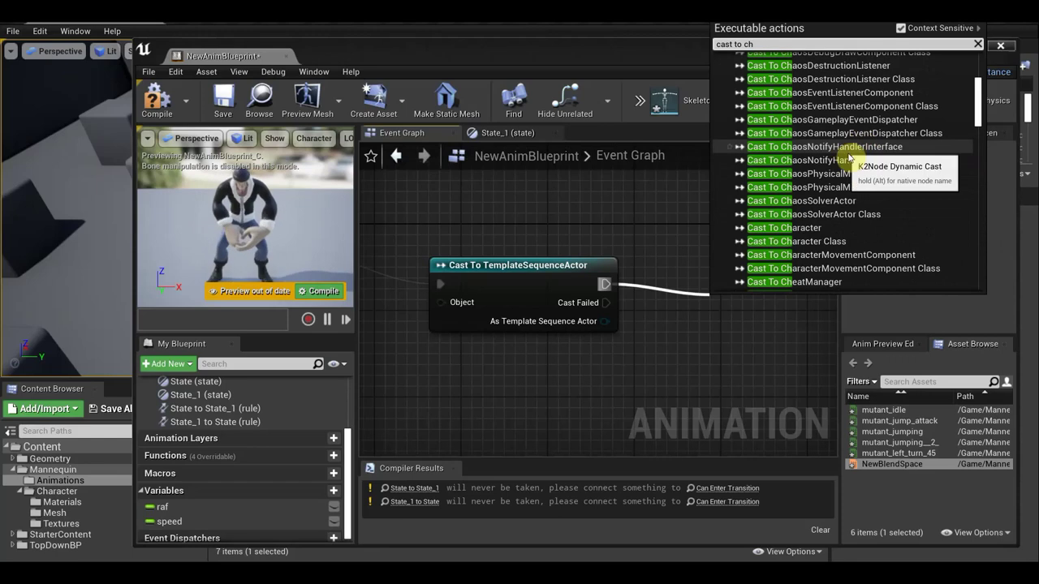
{"action": "scroll", "coordinate": [875, 188], "scroll_direction": "up", "scroll_amount": 4}
{"action": "scroll", "coordinate": [867, 198], "scroll_direction": "up", "scroll_amount": 4}
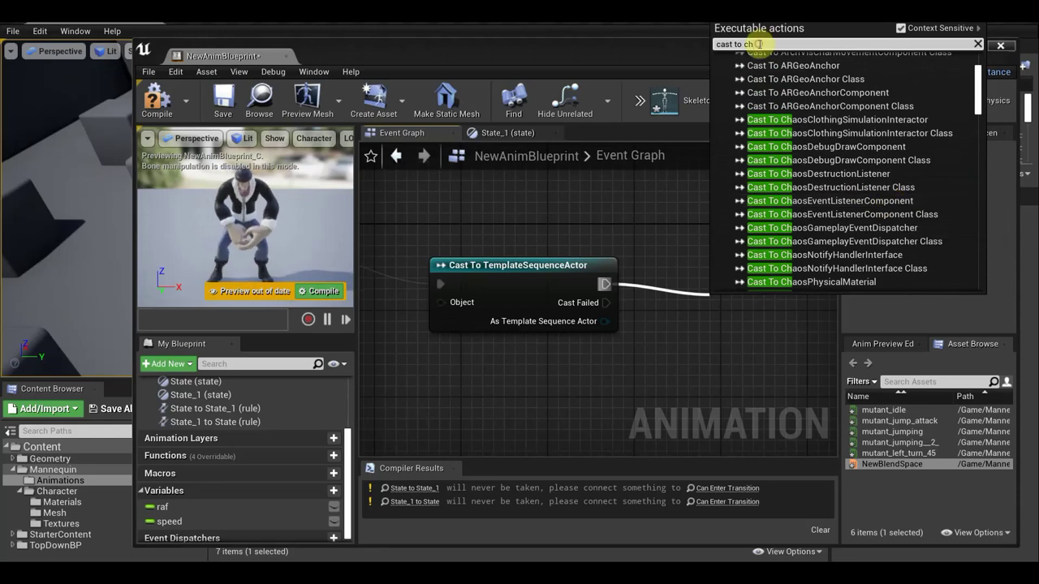
{"action": "type", "text": "ar"}
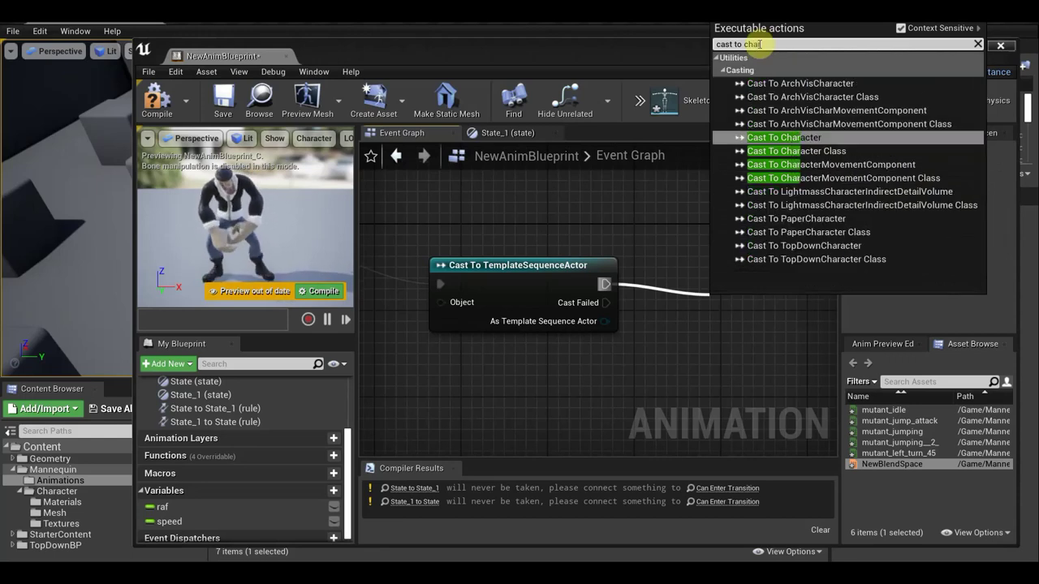
{"action": "type", "text": "a"}
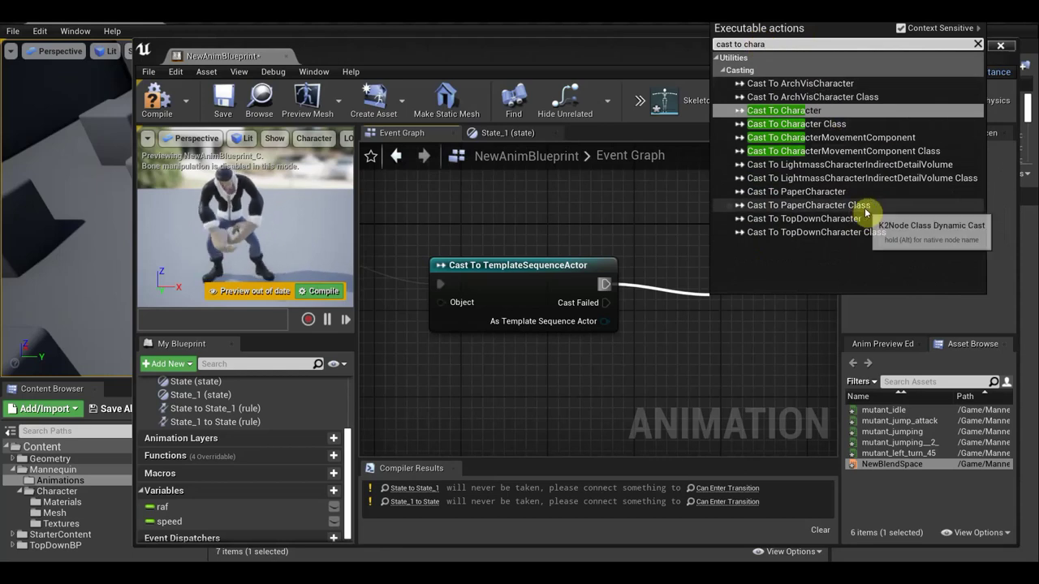
{"action": "left_click", "coordinate": [839, 85]}
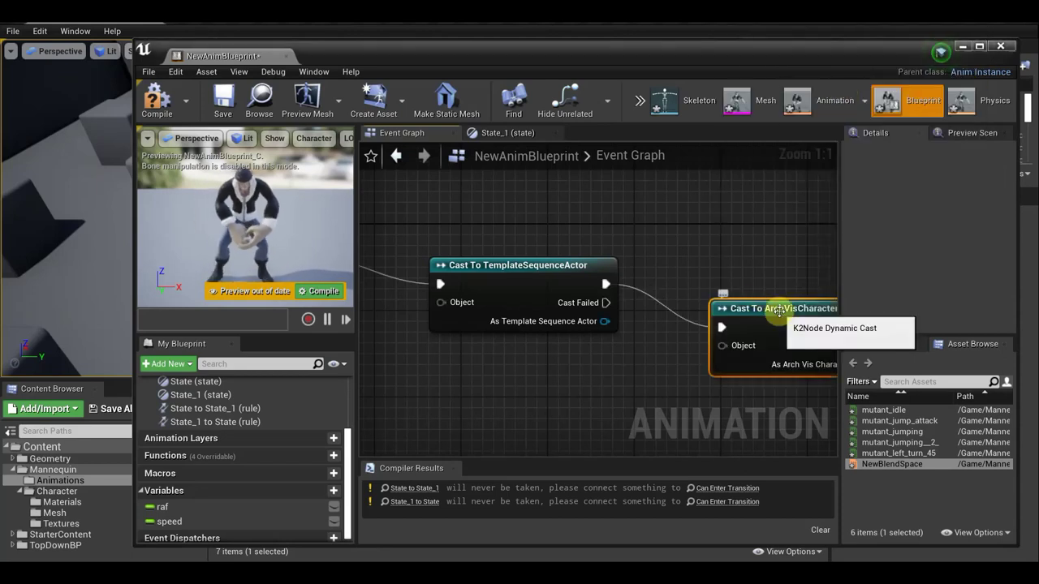
Line the Cast To ArchVisCharacter node up level with Cast To TemplateSequenceActor.
{"action": "left_click_drag", "start_coordinate": [779, 311], "coordinate": [734, 267]}
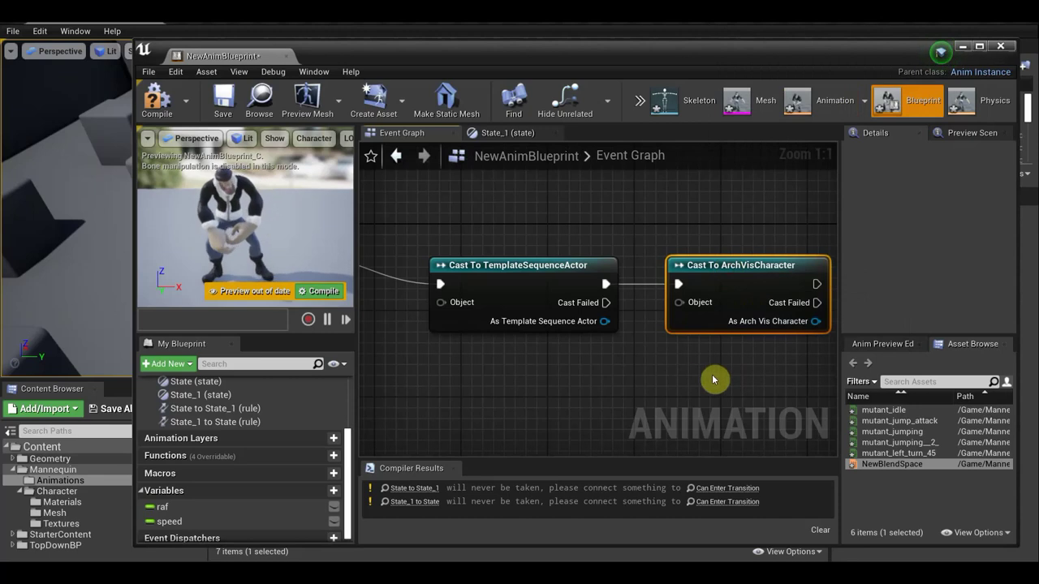
{"action": "scroll", "coordinate": [646, 373], "scroll_direction": "down", "scroll_amount": 3}
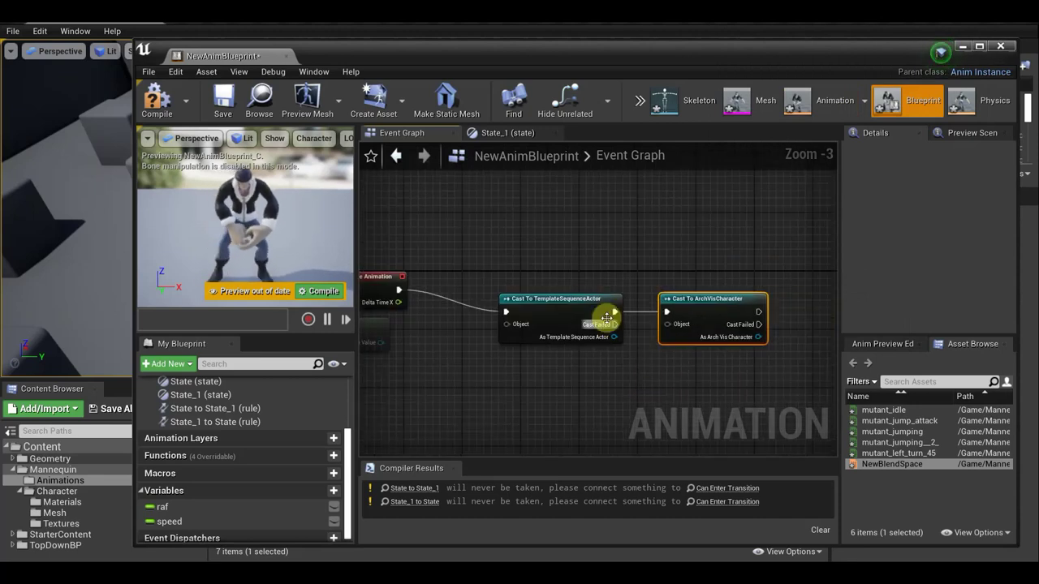
{"action": "scroll", "coordinate": [574, 305], "scroll_direction": "up", "scroll_amount": 3}
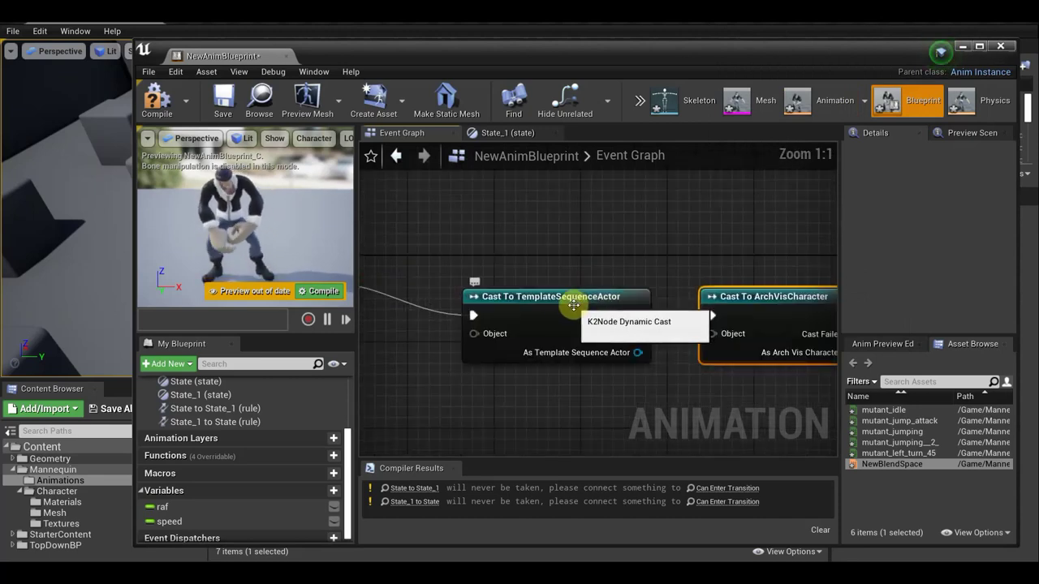
{"action": "left_click", "coordinate": [566, 303]}
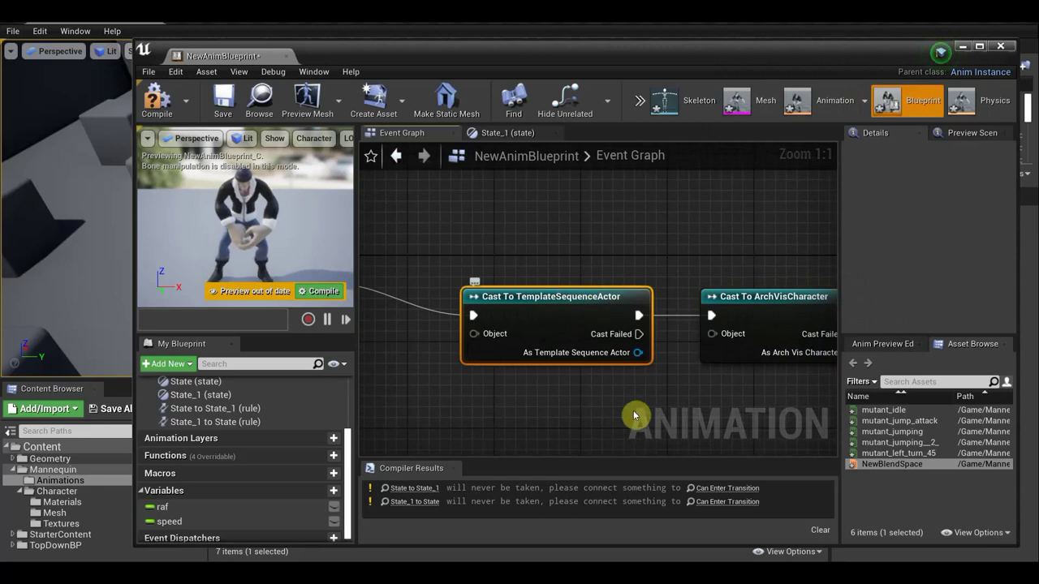
{"action": "scroll", "coordinate": [627, 391], "scroll_direction": "down", "scroll_amount": 2}
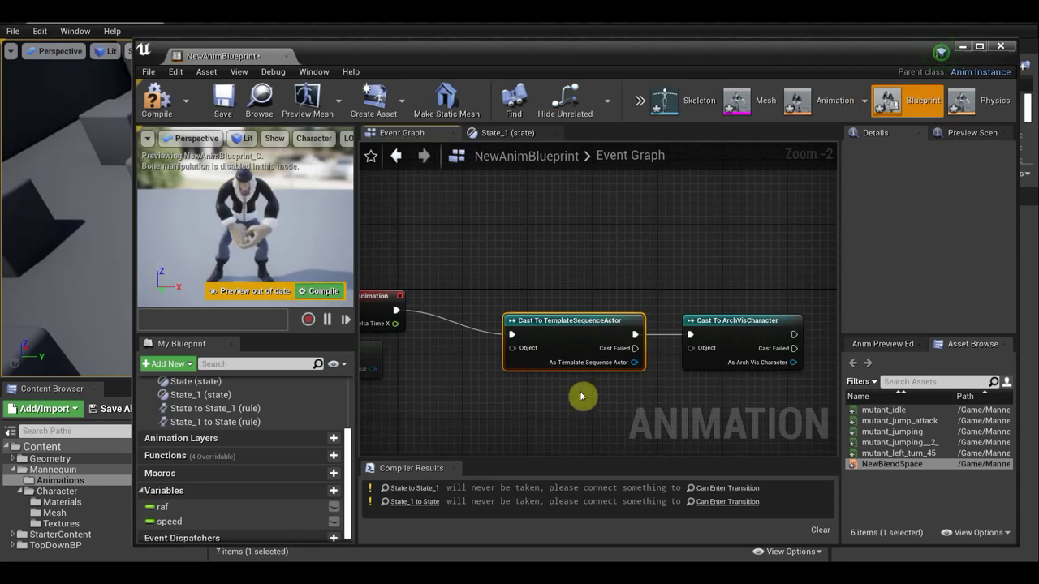
{"action": "scroll", "coordinate": [614, 348], "scroll_direction": "down", "scroll_amount": 2}
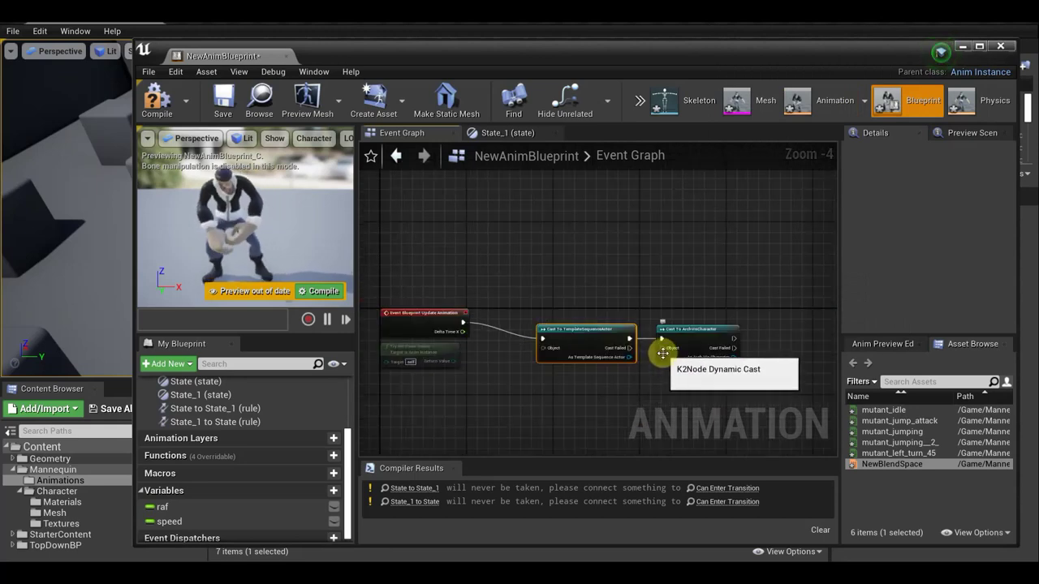
{"action": "left_click_drag", "start_coordinate": [662, 347], "coordinate": [586, 429]}
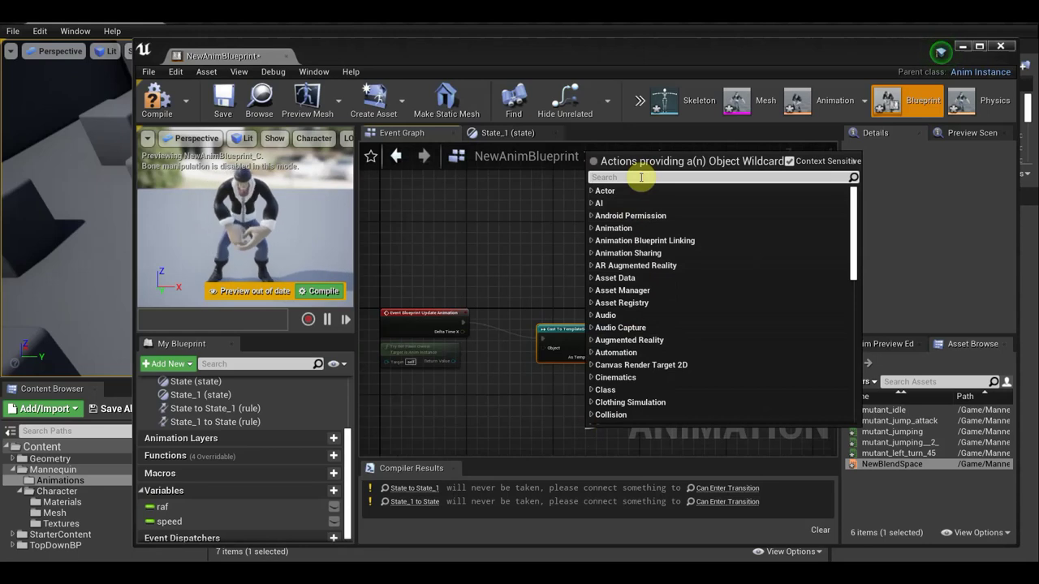
{"action": "type", "text": "g"}
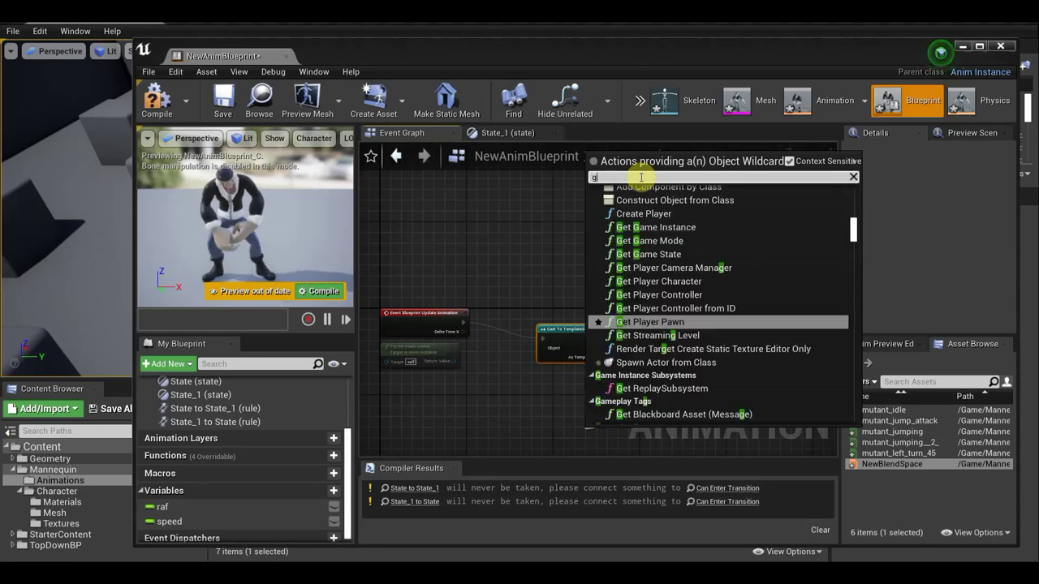
{"action": "type", "text": "et"}
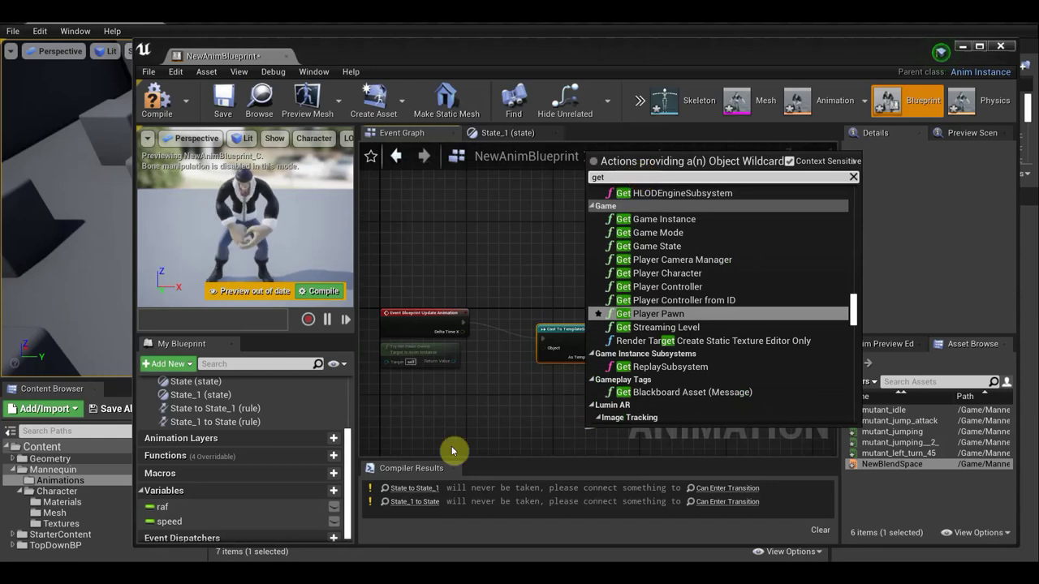
{"action": "key", "text": "Escape"}
{"action": "left_click", "coordinate": [714, 352]}
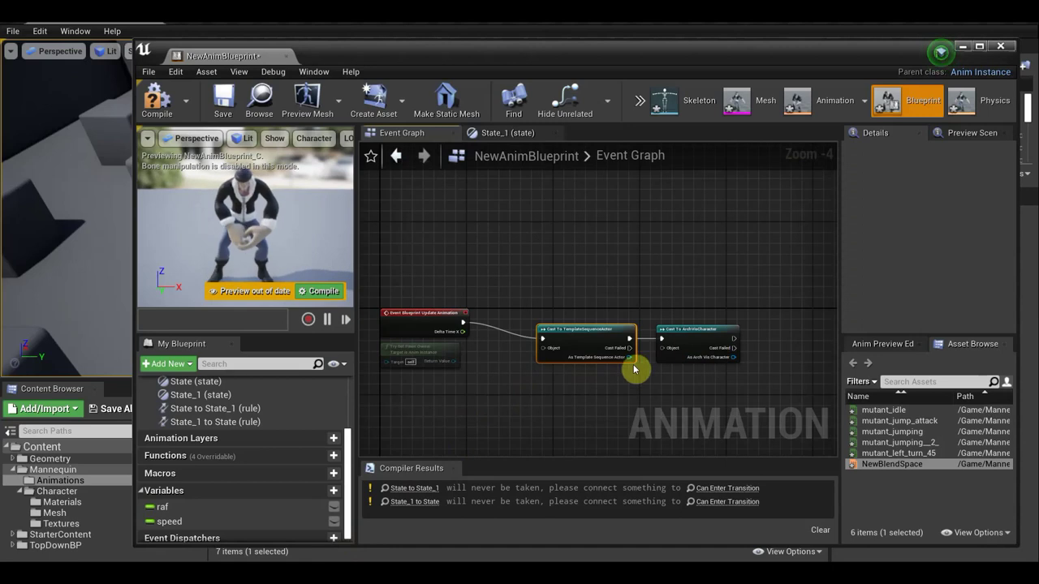
{"action": "left_click_drag", "start_coordinate": [660, 347], "coordinate": [597, 410]}
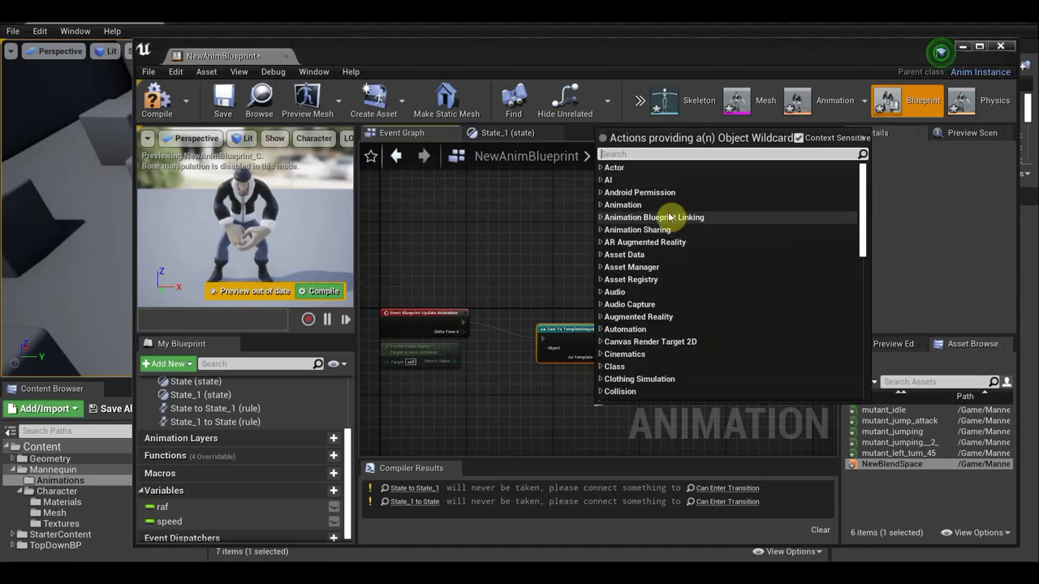
Search 'try get', add Try Get Pawn Owner on the Object pin, and center it in view.
{"action": "type", "text": "try ge"}
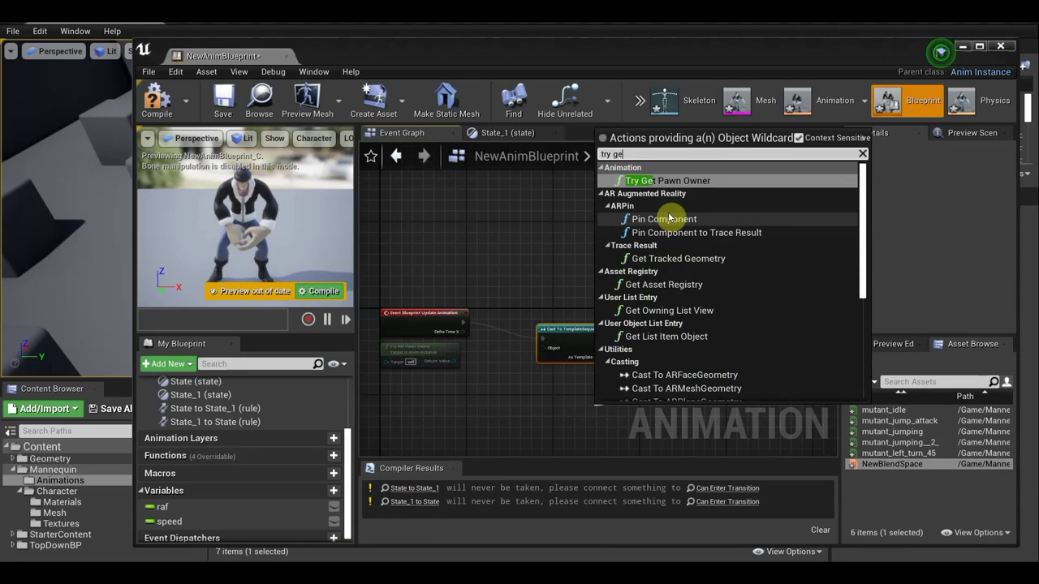
{"action": "type", "text": "t"}
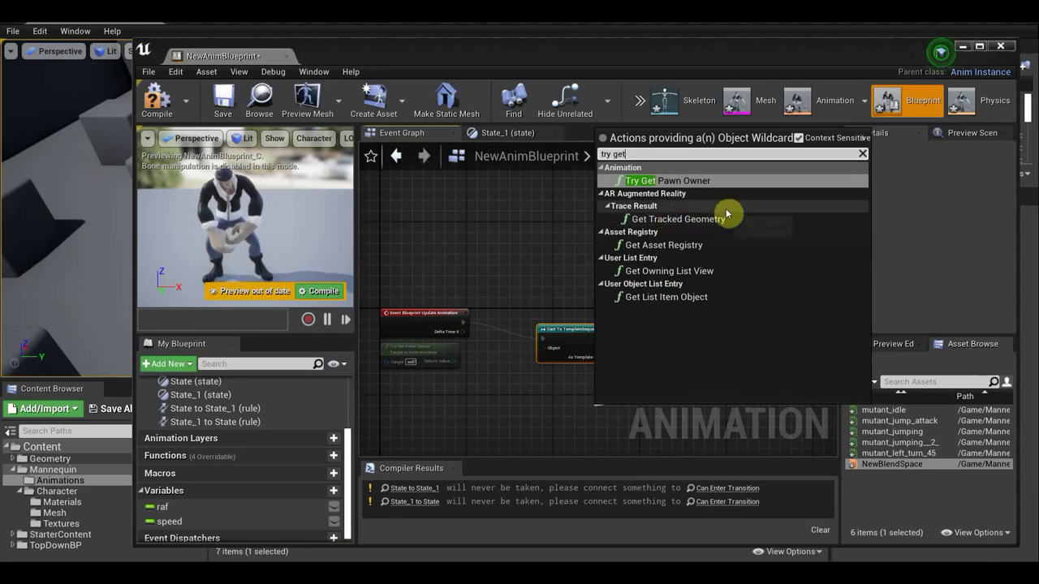
{"action": "left_click", "coordinate": [689, 181]}
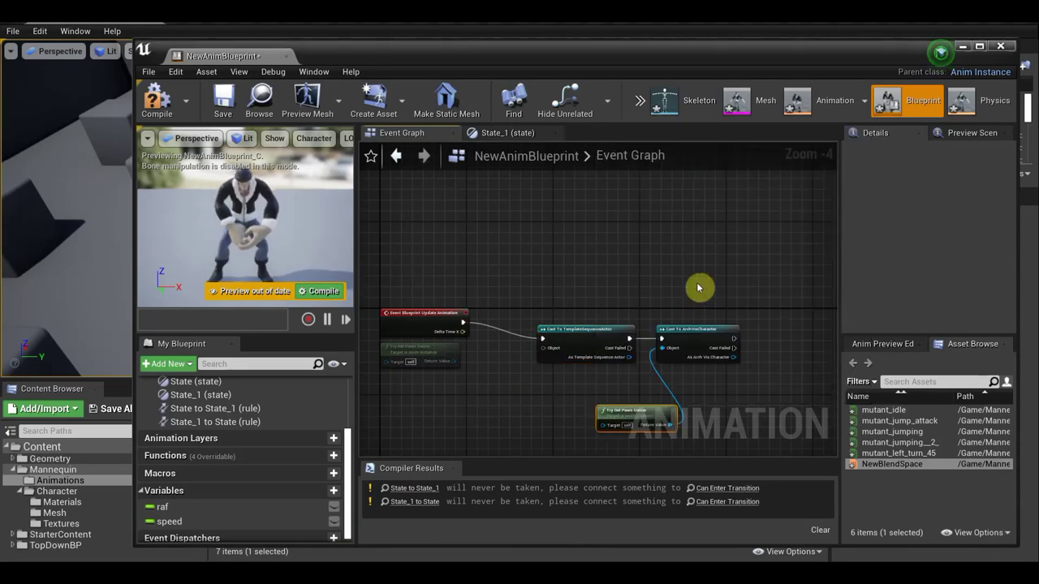
{"action": "scroll", "coordinate": [661, 297], "scroll_direction": "up", "scroll_amount": 5}
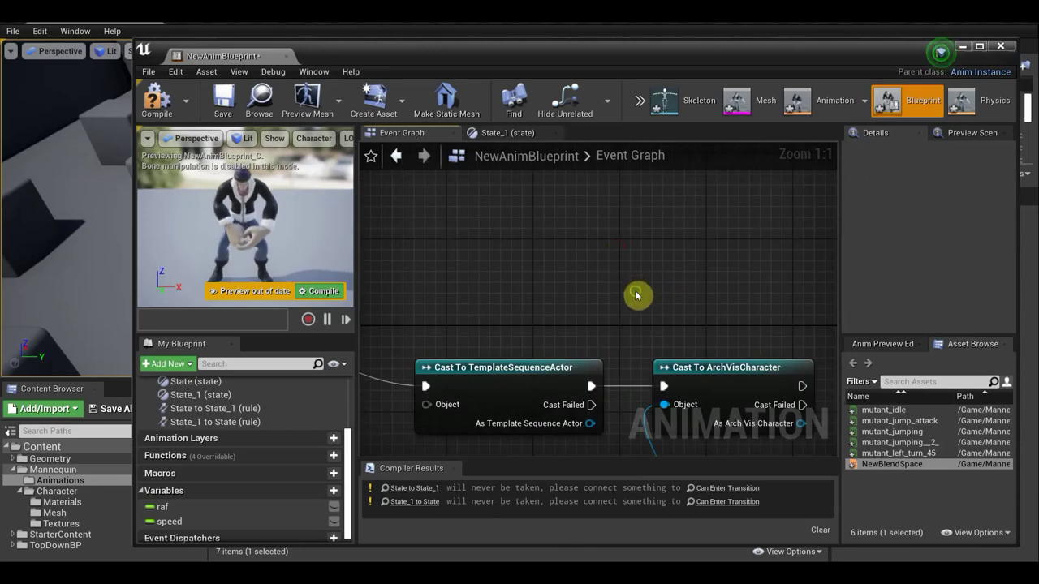
{"action": "scroll", "coordinate": [796, 276], "scroll_direction": "down", "scroll_amount": 5}
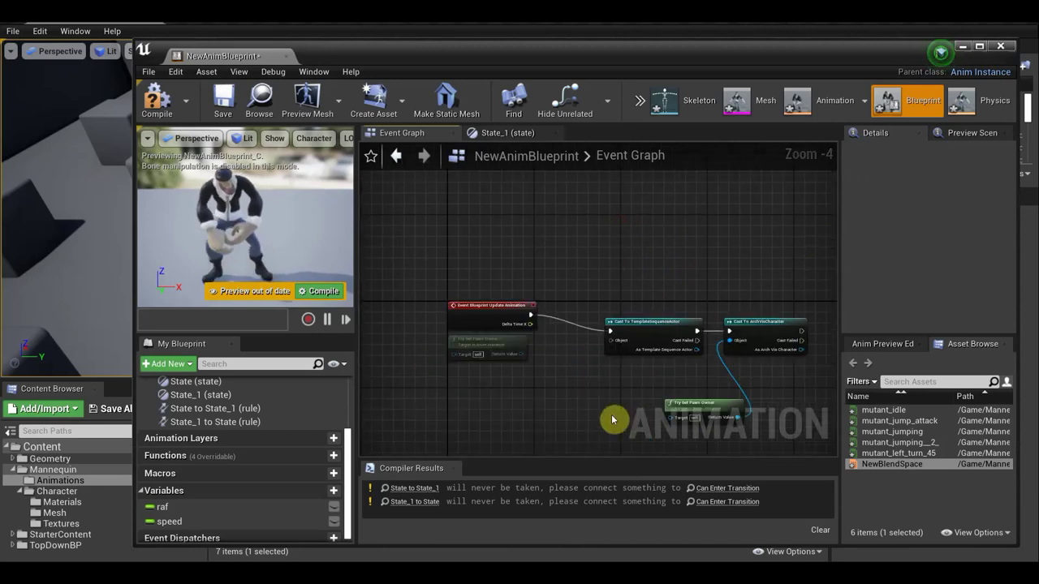
{"action": "scroll", "coordinate": [703, 437], "scroll_direction": "up", "scroll_amount": 5}
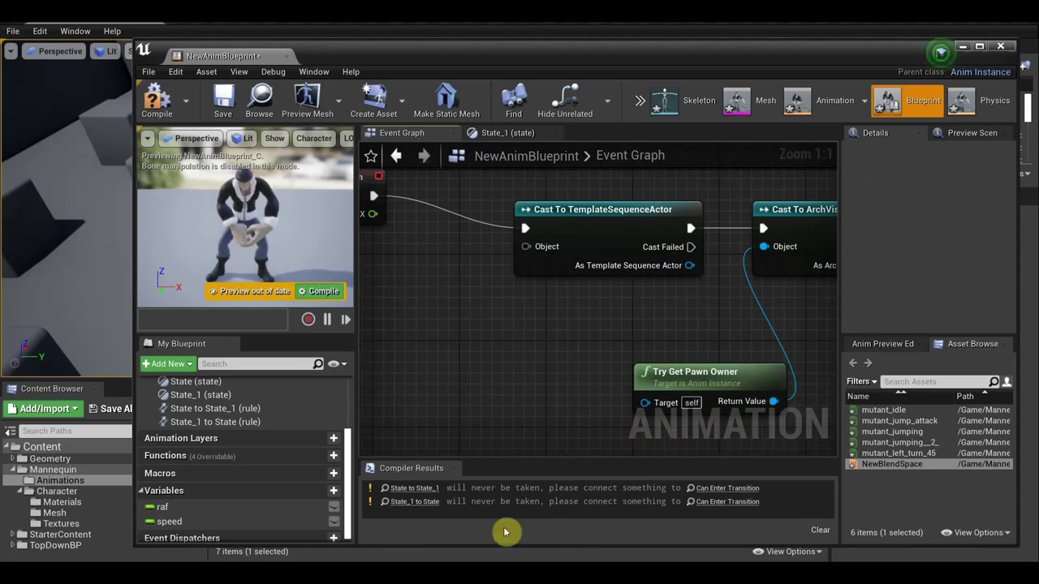
{"action": "left_click_drag", "start_coordinate": [655, 328], "coordinate": [560, 325]}
{"action": "right_click_drag", "start_coordinate": [560, 324], "coordinate": [327, 297]}
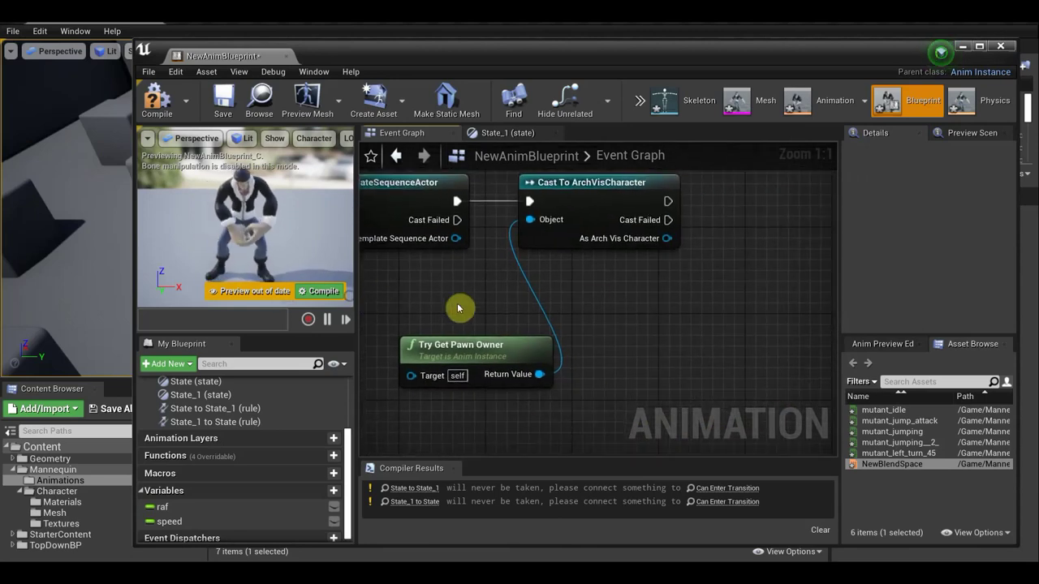
{"action": "right_click_drag", "start_coordinate": [598, 299], "coordinate": [575, 255]}
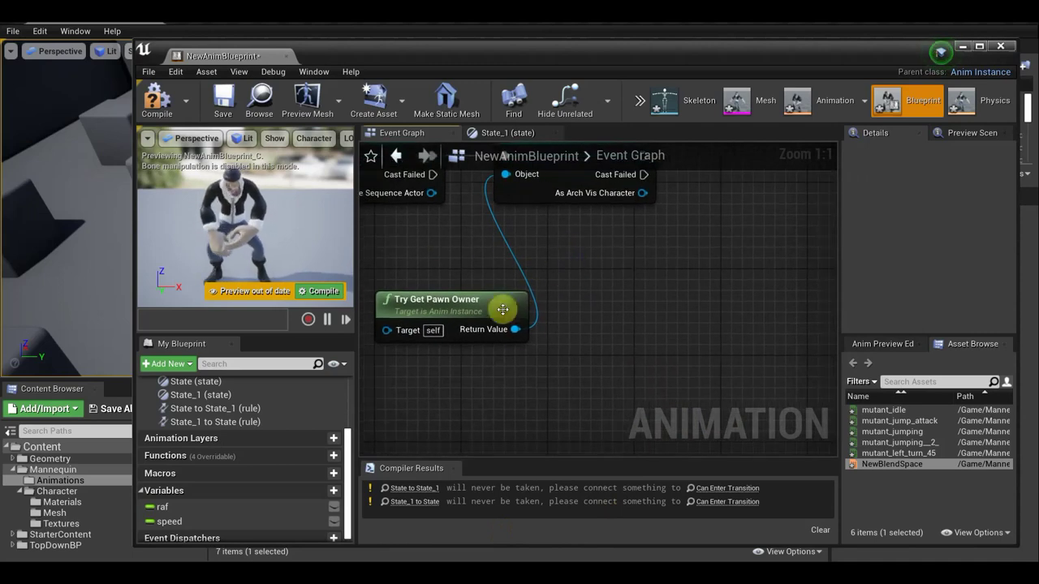
{"action": "left_click_drag", "start_coordinate": [511, 331], "coordinate": [694, 341]}
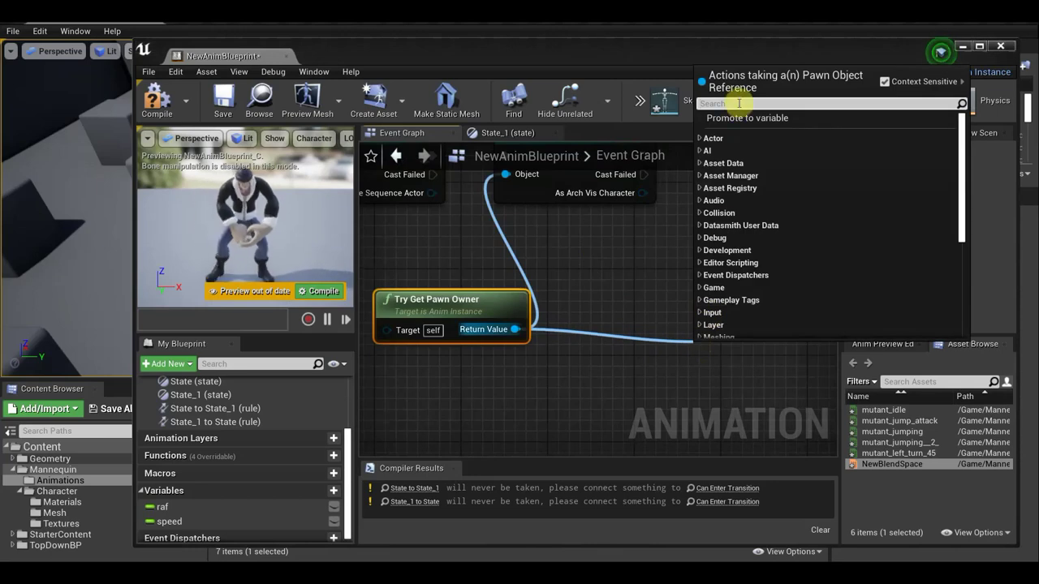
Search 'get act ro' from Try Get Pawn Owner's Return Value and add GetActorRotation.
{"action": "type", "text": "ge"}
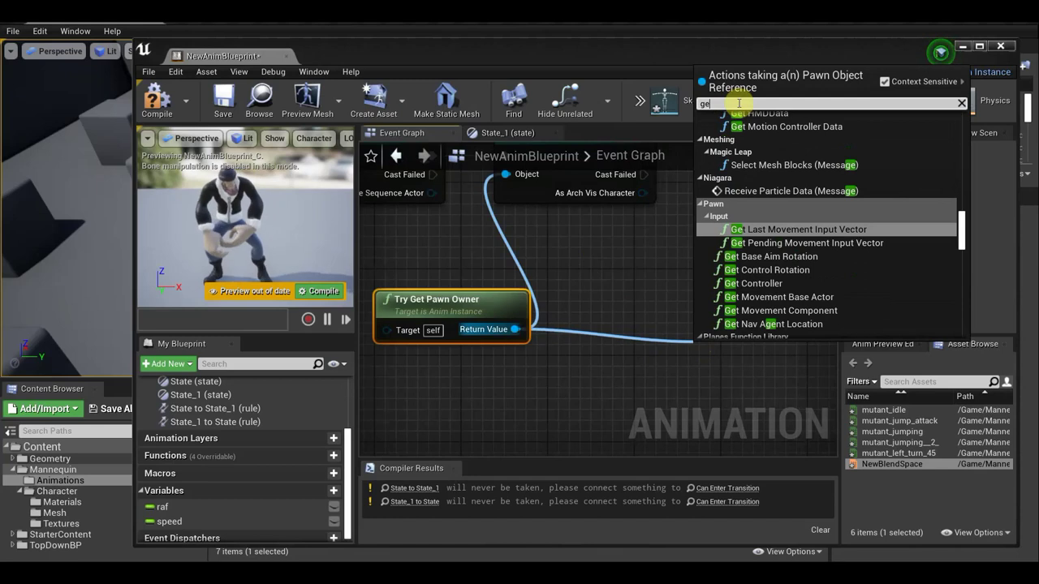
{"action": "type", "text": "t"}
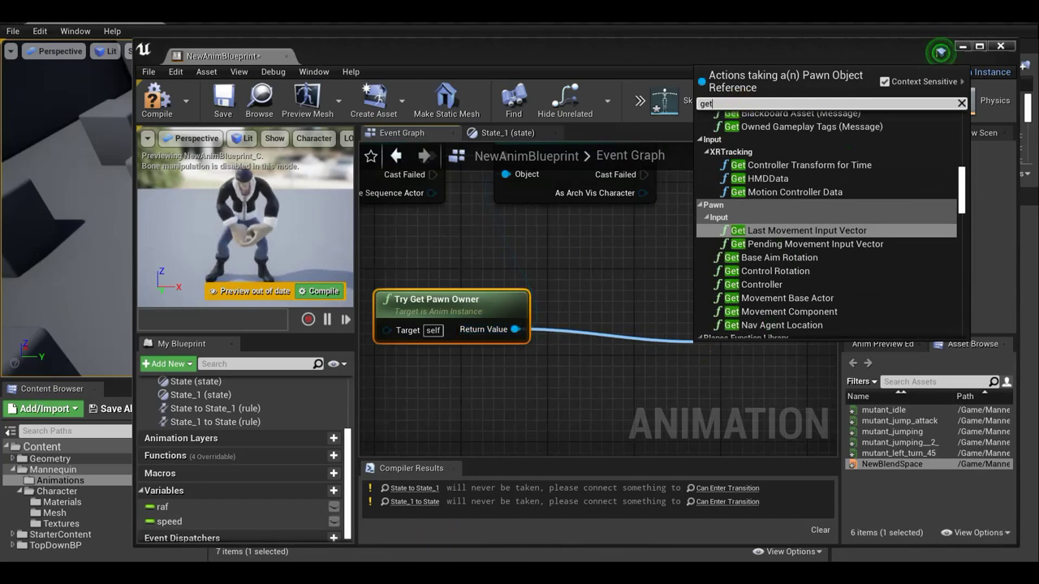
{"action": "left_click_drag", "start_coordinate": [515, 328], "coordinate": [505, 174]}
{"action": "mouse_move", "coordinate": [563, 343]}
{"action": "left_mouse_down"}
{"action": "mouse_move", "coordinate": [521, 341]}
{"action": "mouse_move", "coordinate": [657, 362]}
{"action": "left_mouse_up"}
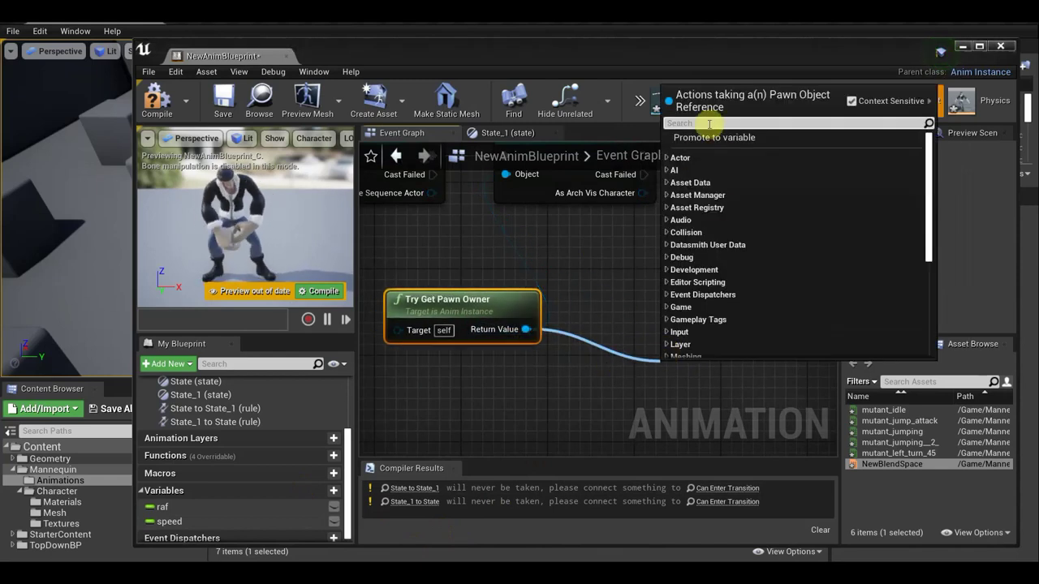
{"action": "type", "text": "ge"}
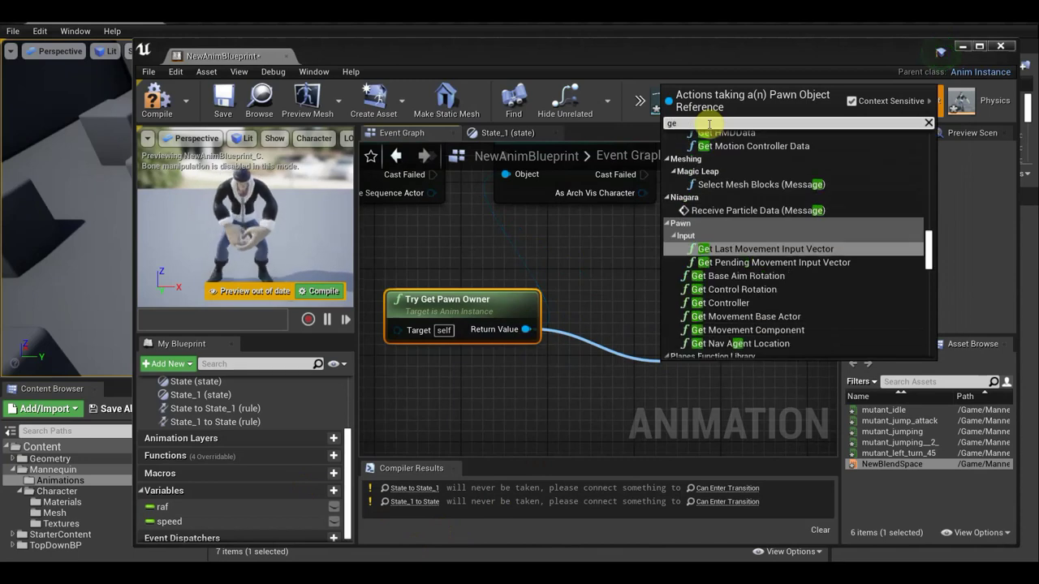
{"action": "type", "text": "t"}
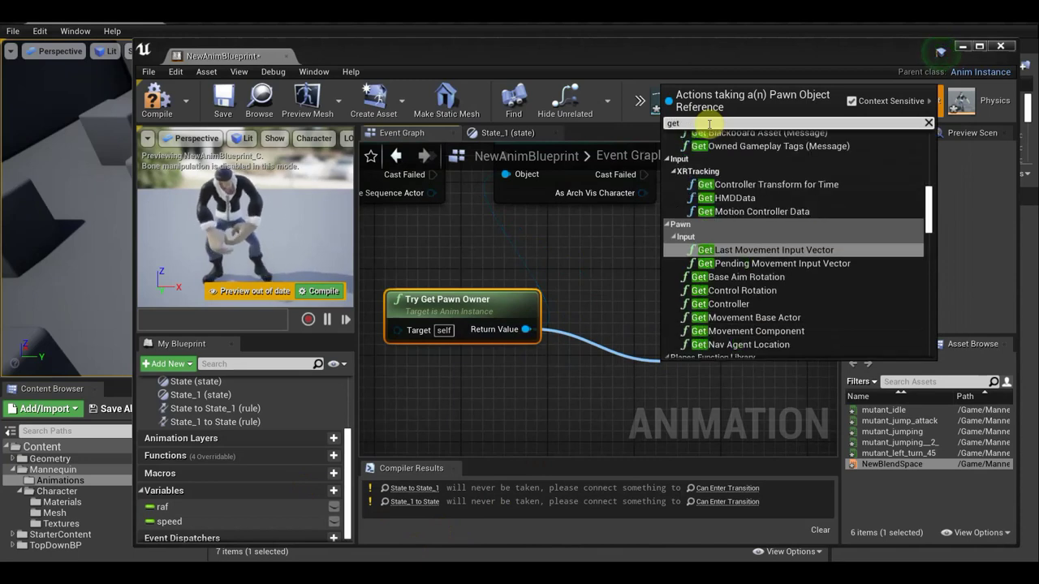
{"action": "type", "text": " acto"}
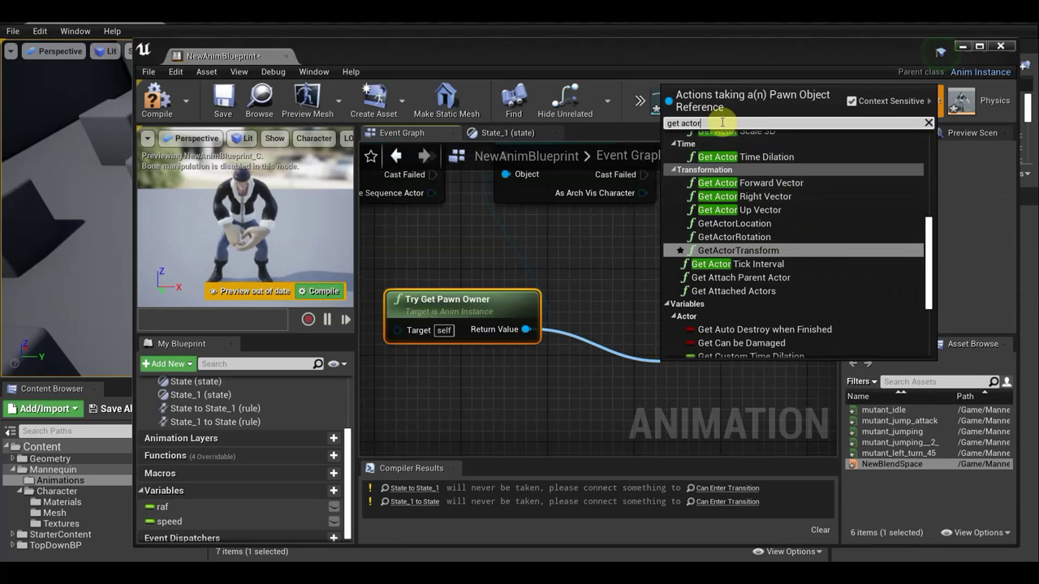
{"action": "type", "text": "r"}
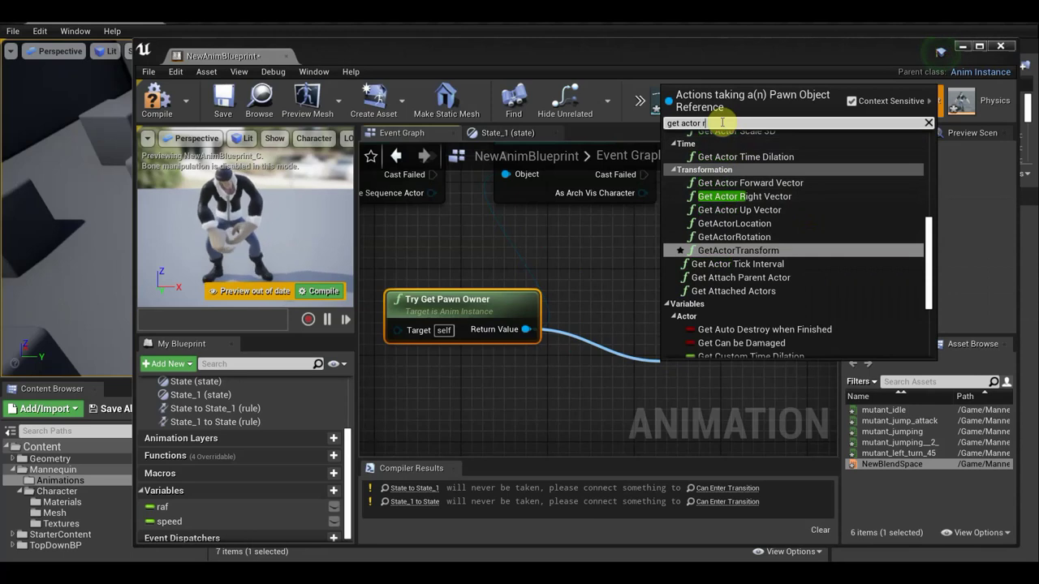
{"action": "type", "text": "o"}
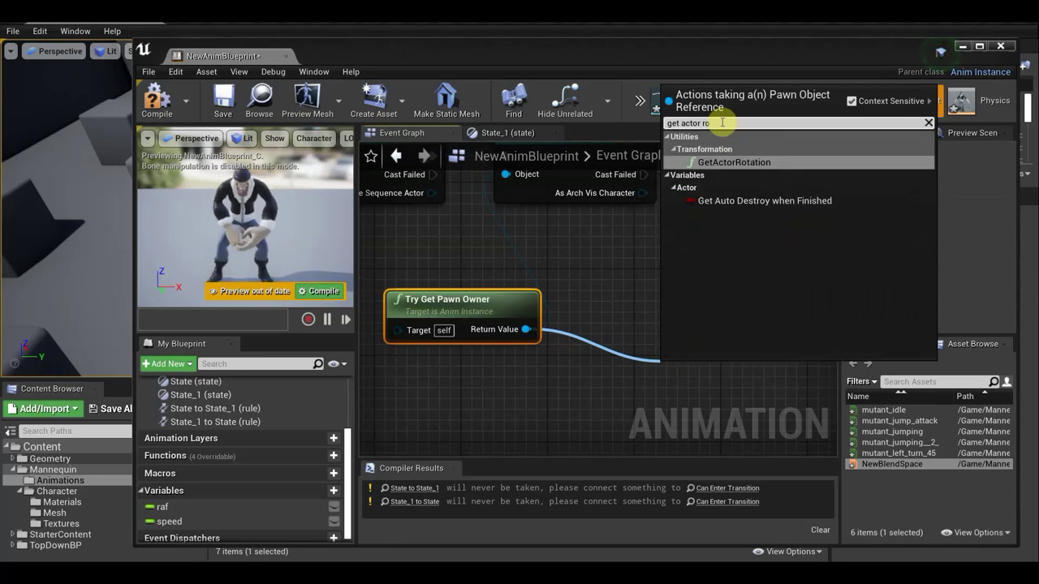
{"action": "left_click", "coordinate": [763, 162]}
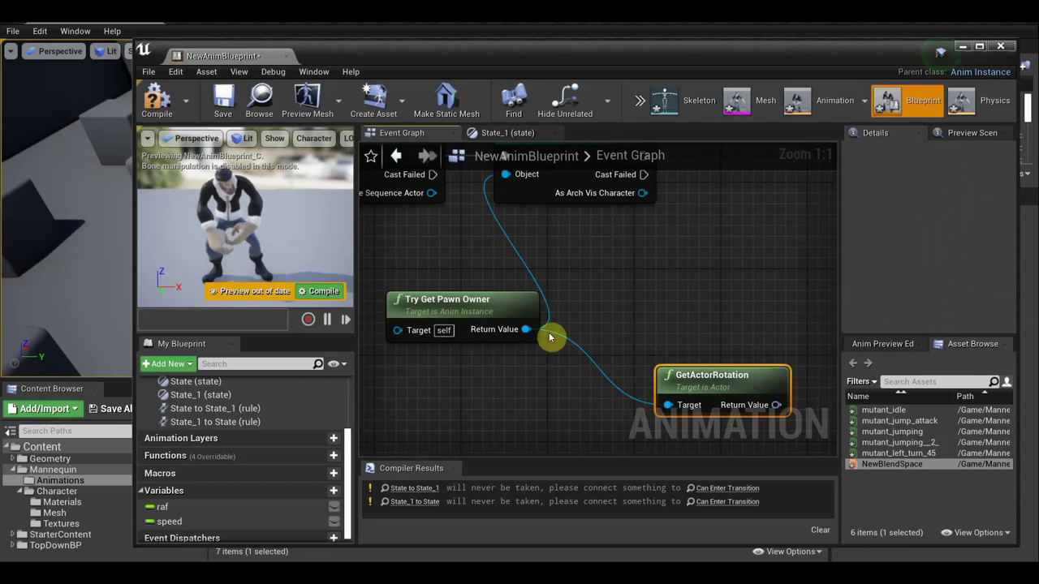
{"action": "mouse_move", "coordinate": [397, 330]}
{"action": "left_mouse_down"}
{"action": "mouse_move", "coordinate": [441, 395]}
{"action": "mouse_move", "coordinate": [596, 270]}
{"action": "left_mouse_up"}
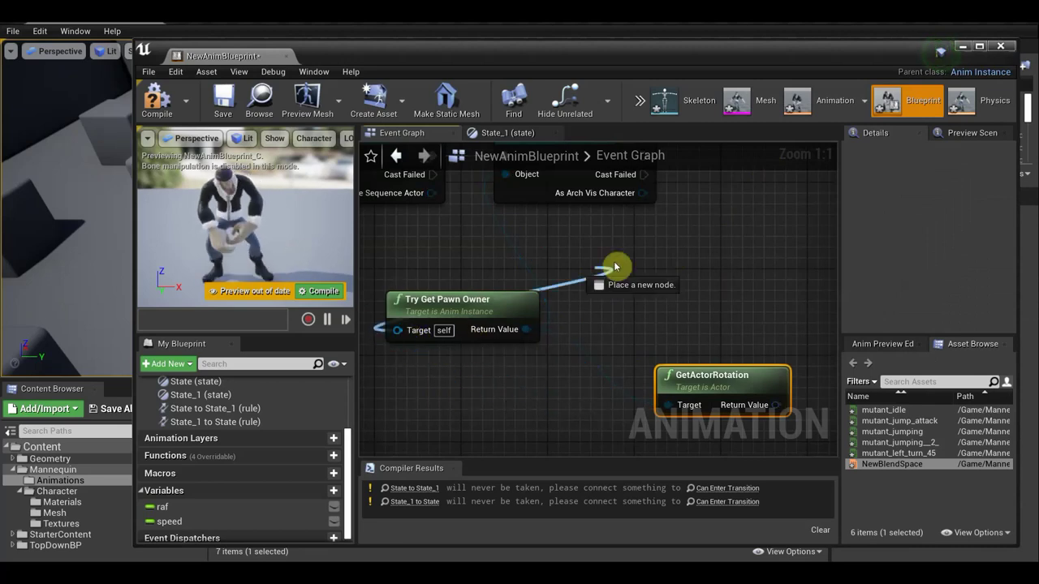
Add a GetActorTransform node targeting Try Get Pawn Owner's Return Value via the 'get actor trans' search.
{"action": "left_click_drag", "start_coordinate": [596, 270], "coordinate": [504, 173]}
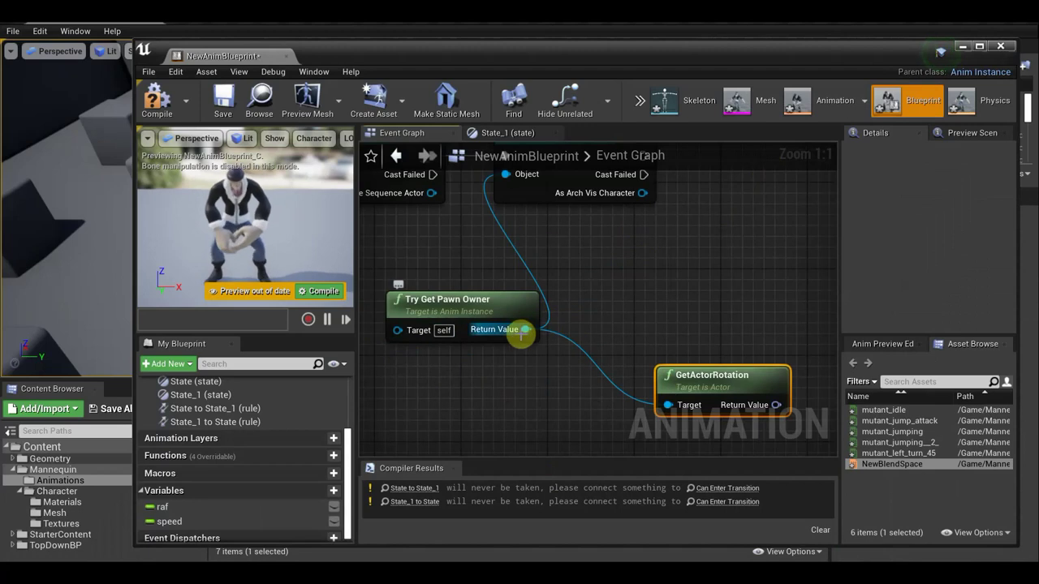
{"action": "mouse_move", "coordinate": [531, 328]}
{"action": "left_mouse_down"}
{"action": "mouse_move", "coordinate": [550, 341]}
{"action": "mouse_move", "coordinate": [683, 266]}
{"action": "left_mouse_up"}
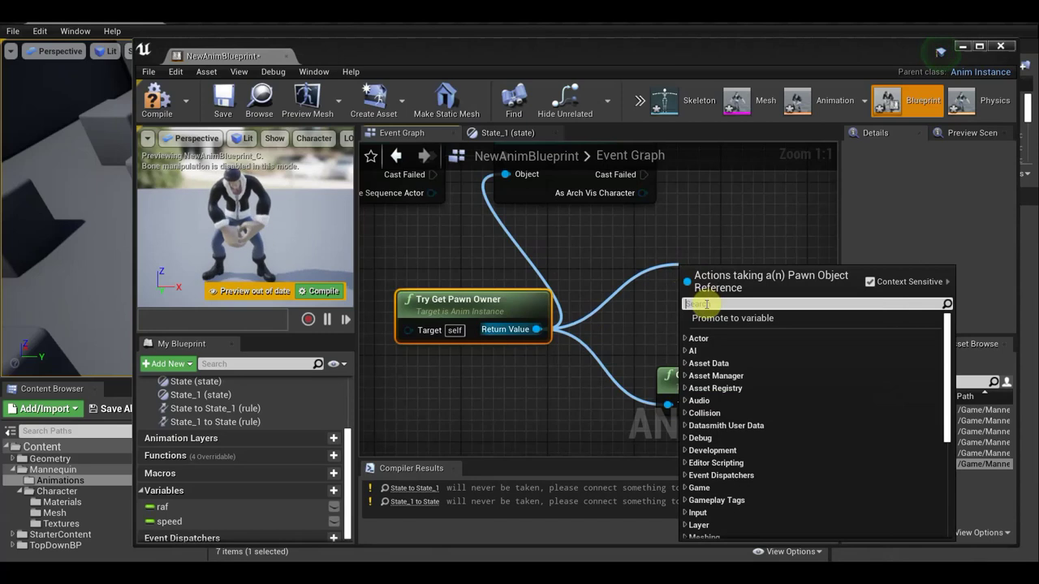
{"action": "type", "text": "g"}
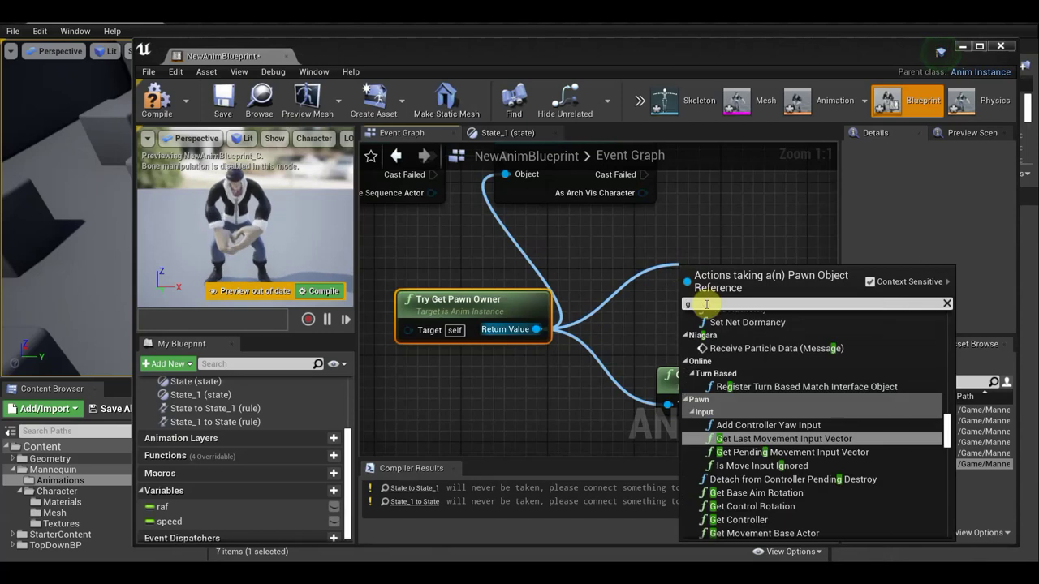
{"action": "type", "text": "et a"}
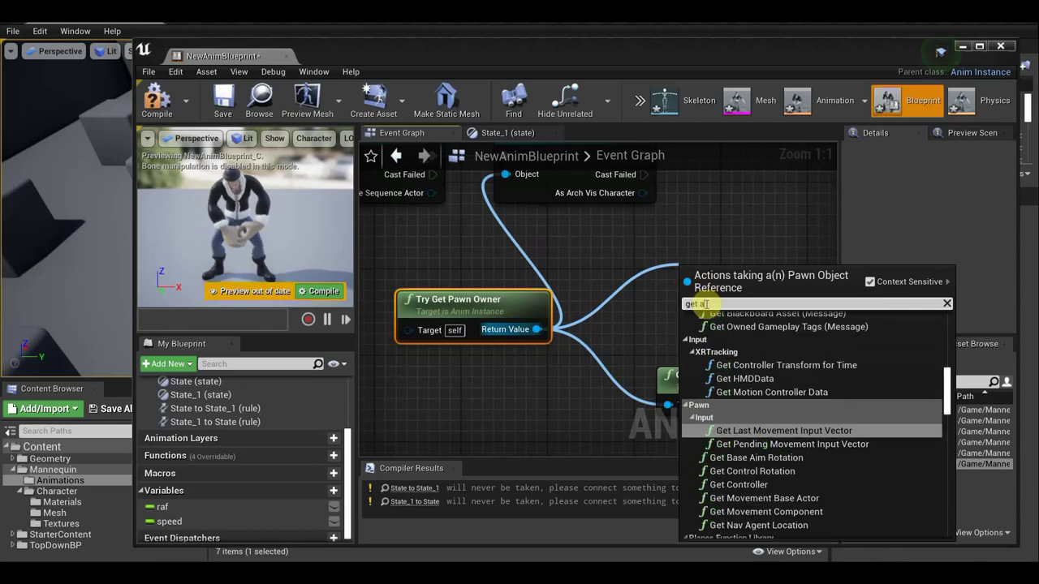
{"action": "type", "text": "ctorr"}
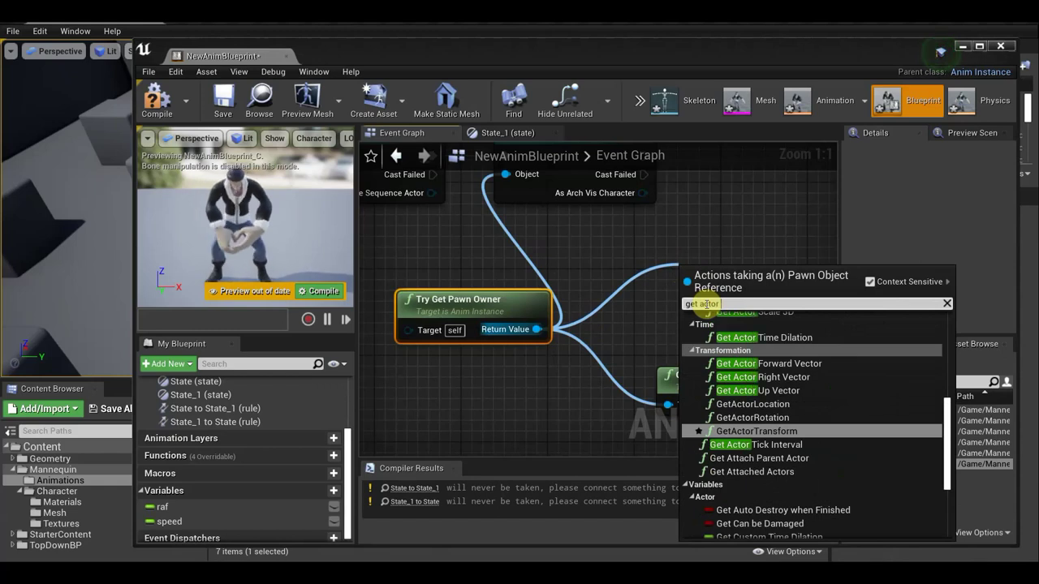
{"action": "type", "text": "trans"}
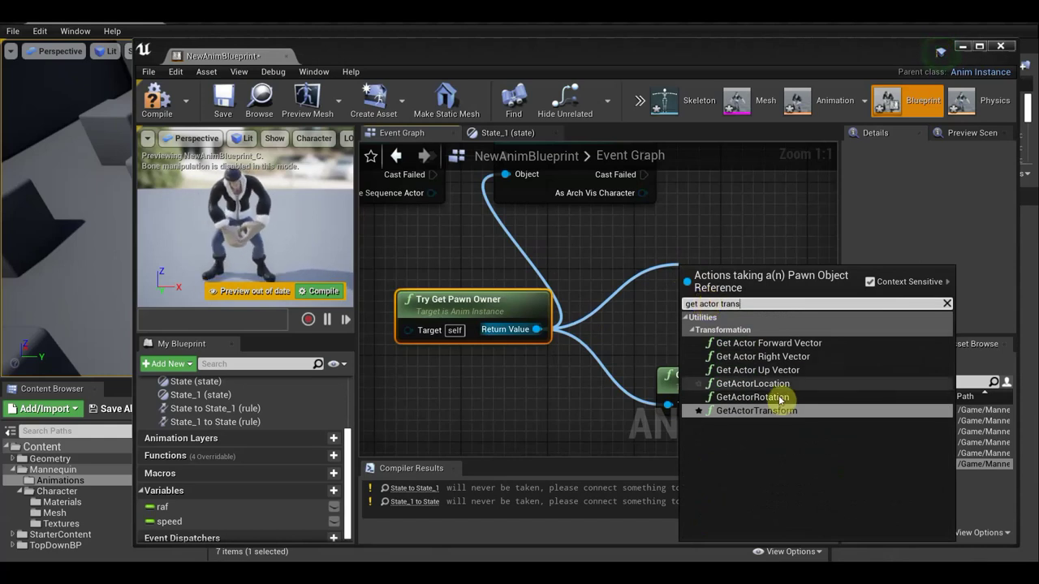
{"action": "left_click", "coordinate": [768, 415]}
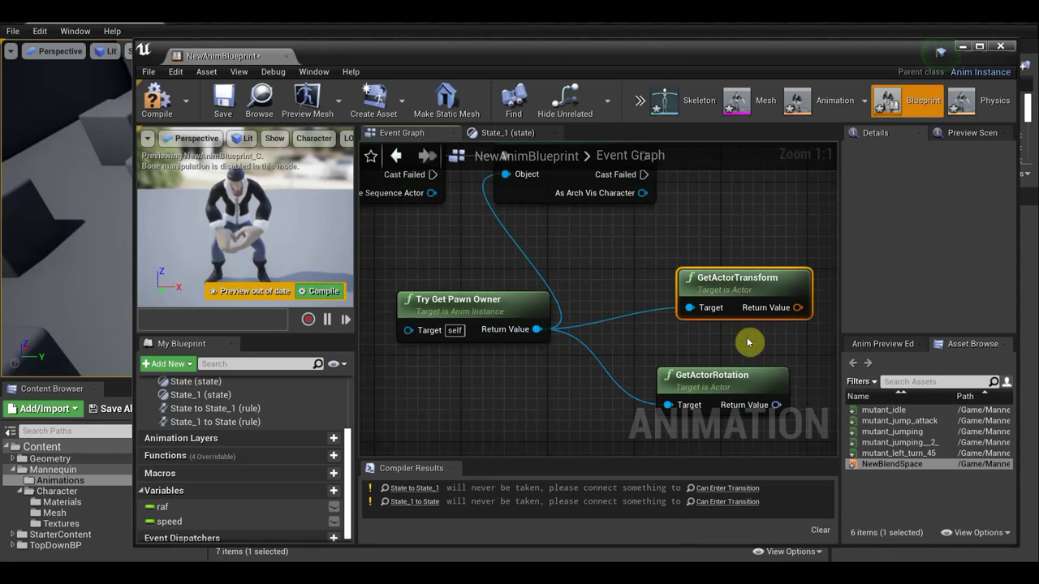
{"action": "scroll", "coordinate": [597, 397], "scroll_direction": "down", "scroll_amount": 2}
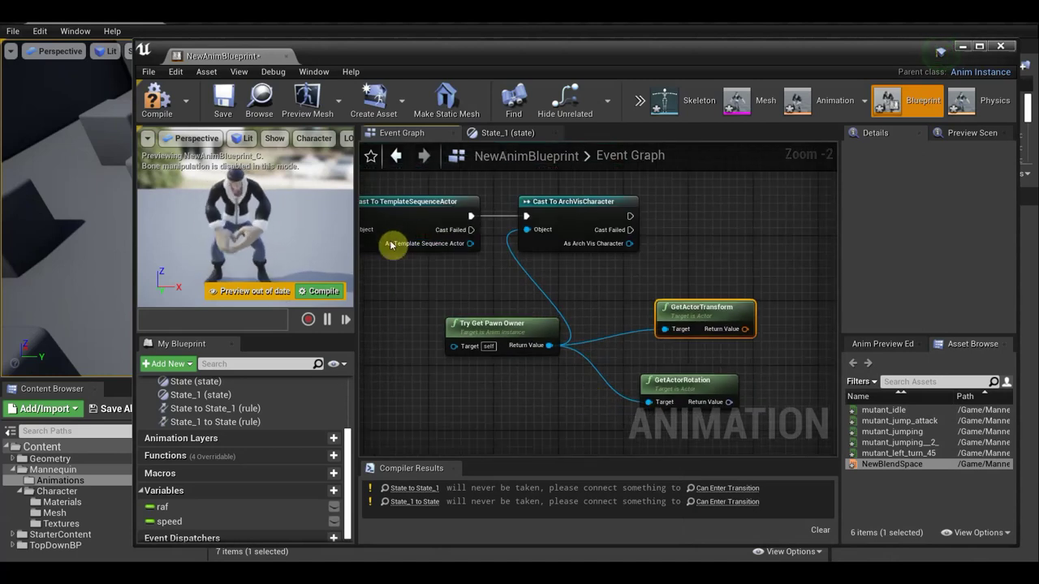
Search 'calculate' from Cast To ArchVisCharacter's exec output and add Calculate Tangents for Mesh.
{"action": "scroll", "coordinate": [414, 225], "scroll_direction": "down", "scroll_amount": 2}
{"action": "scroll", "coordinate": [417, 225], "scroll_direction": "up", "scroll_amount": 2}
{"action": "scroll", "coordinate": [487, 284], "scroll_direction": "up", "scroll_amount": 1}
{"action": "scroll", "coordinate": [538, 334], "scroll_direction": "down", "scroll_amount": 2}
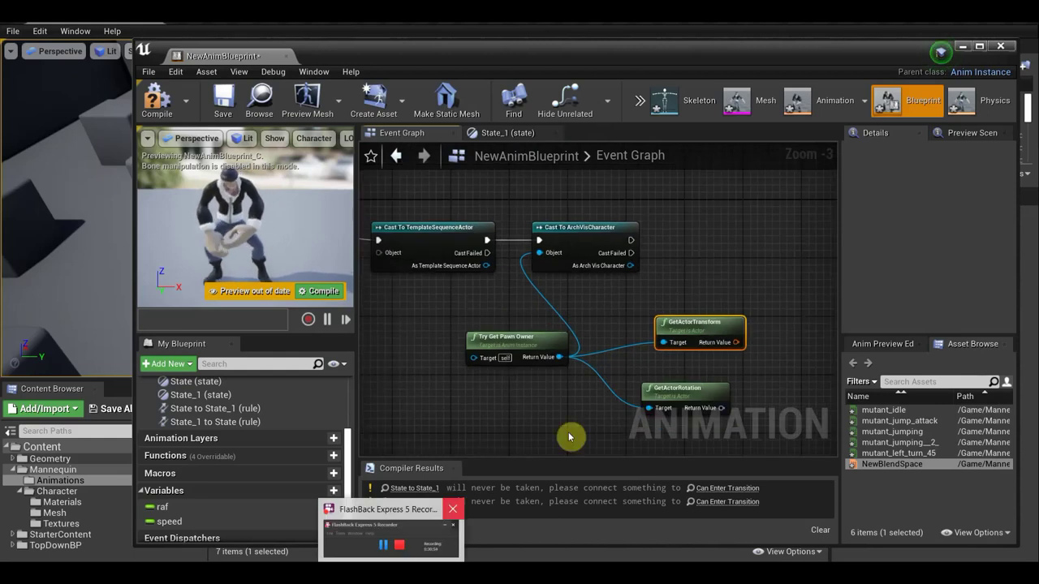
{"action": "left_click_drag", "start_coordinate": [630, 240], "coordinate": [707, 237]}
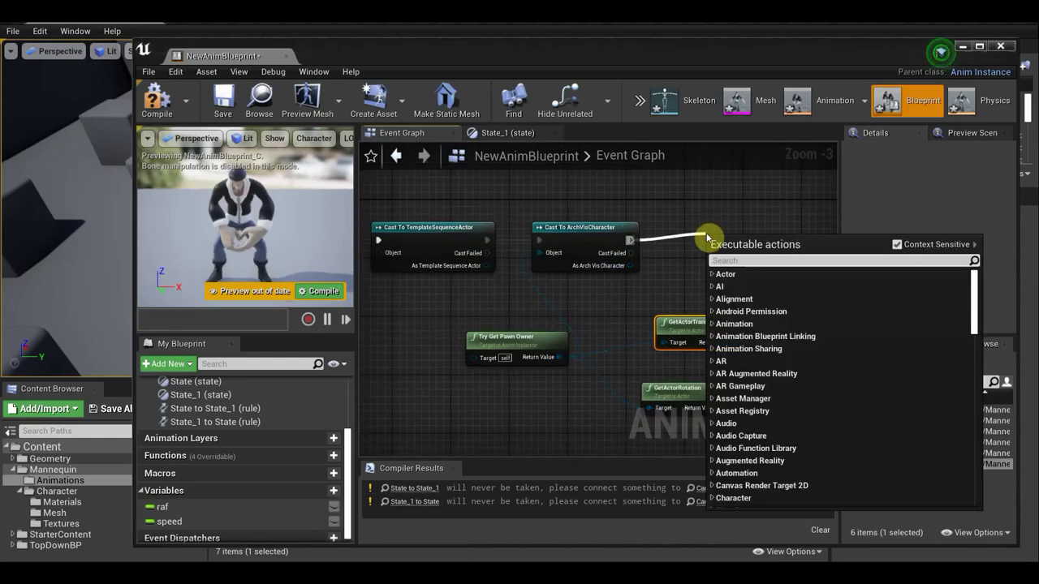
{"action": "type", "text": "c"}
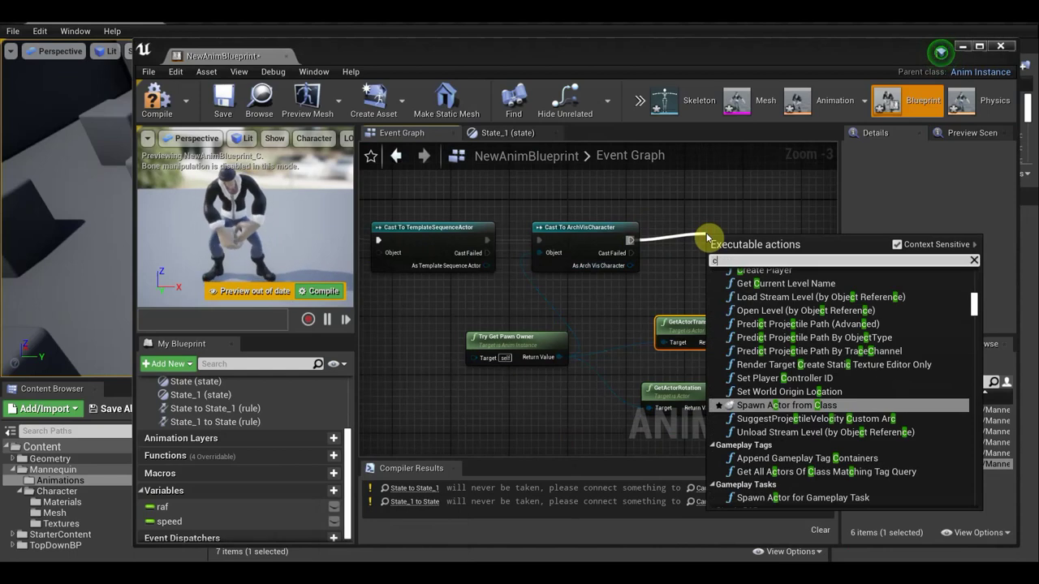
{"action": "type", "text": "al"}
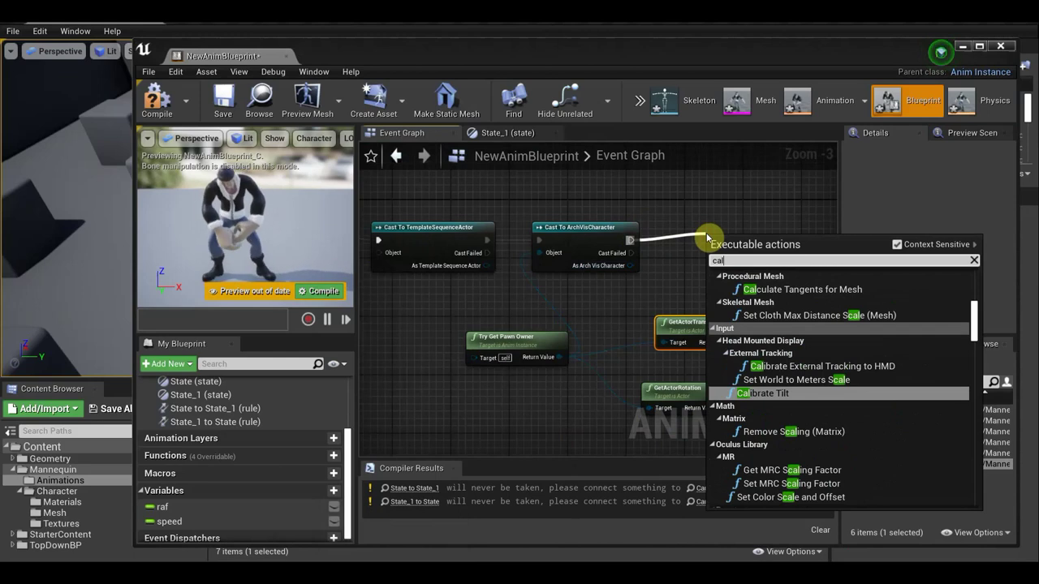
{"action": "type", "text": "c"}
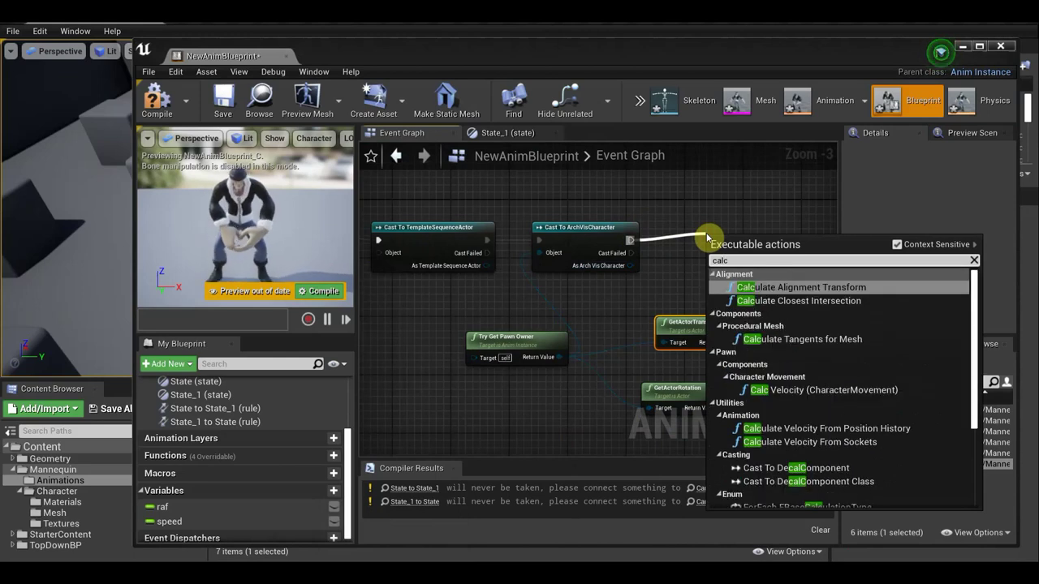
{"action": "type", "text": "ul"}
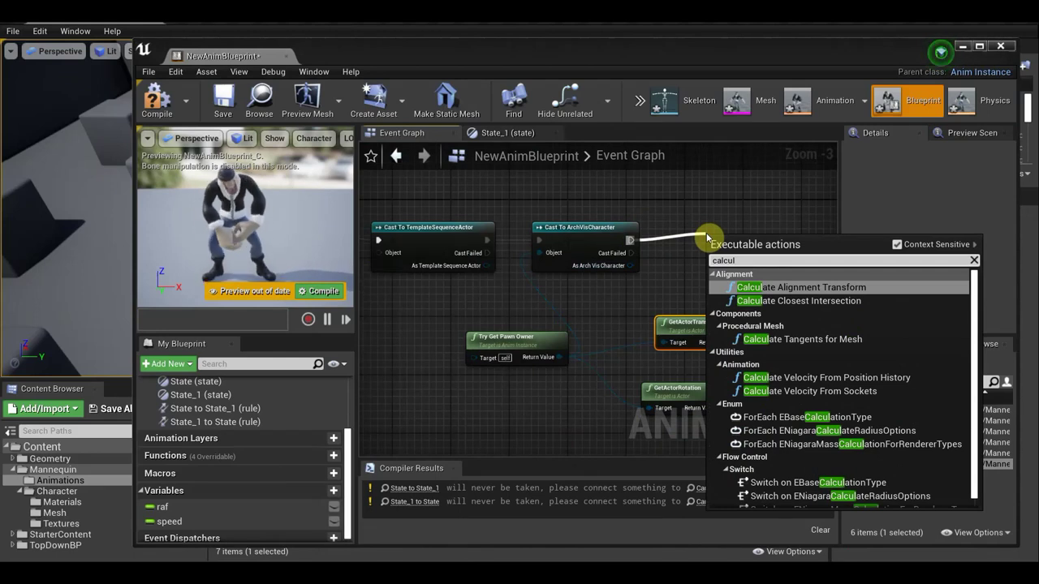
{"action": "type", "text": "ate "}
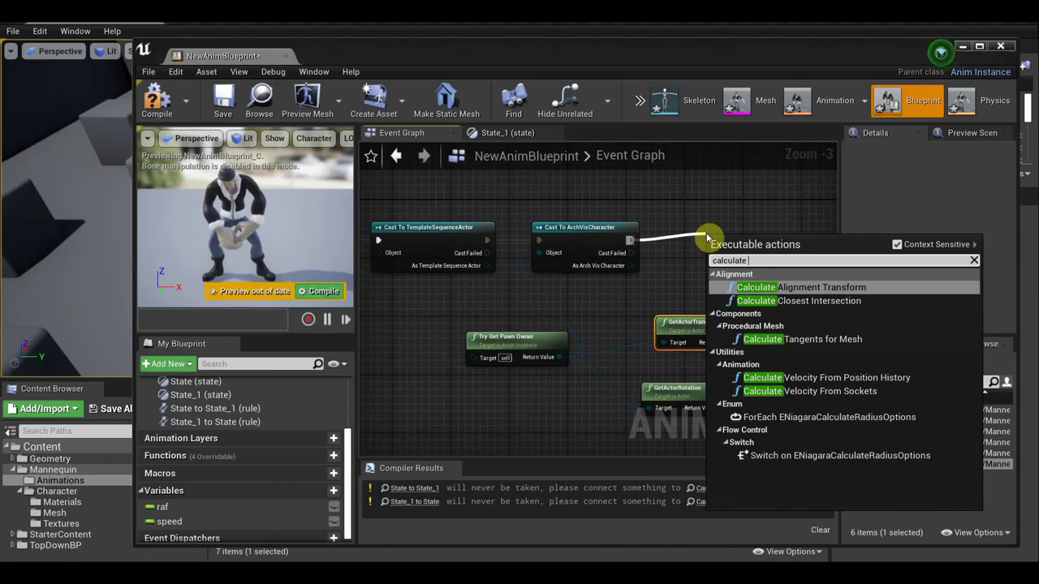
{"action": "type", "text": "d"}
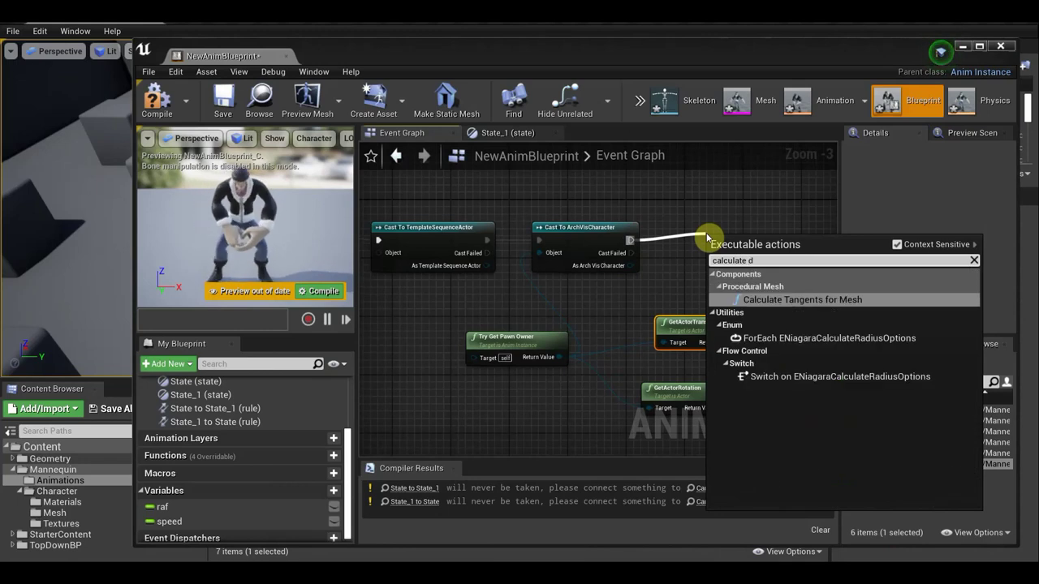
{"action": "type", "text": "er"}
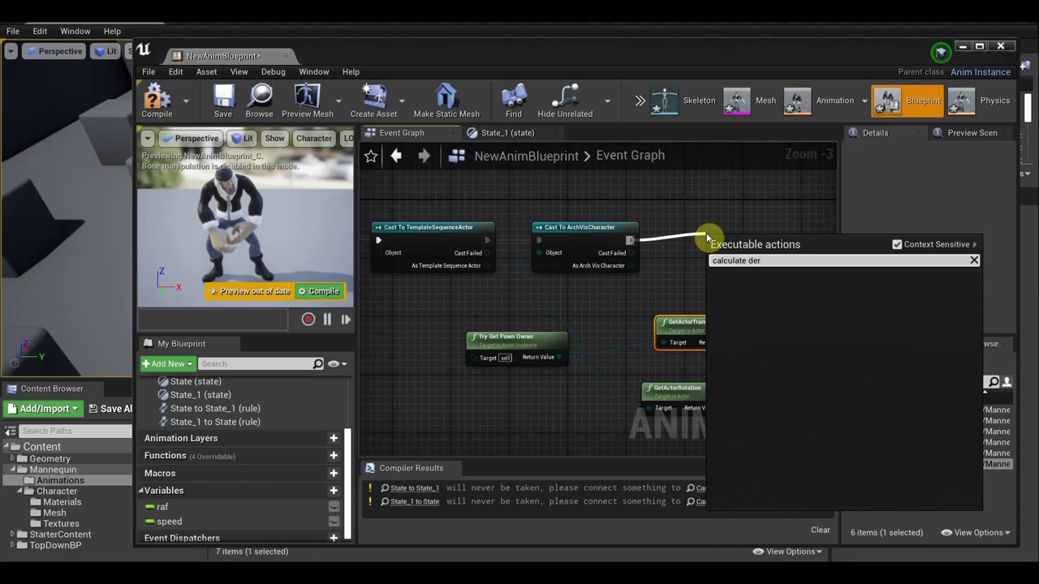
{"action": "key", "text": "BackSpace"}
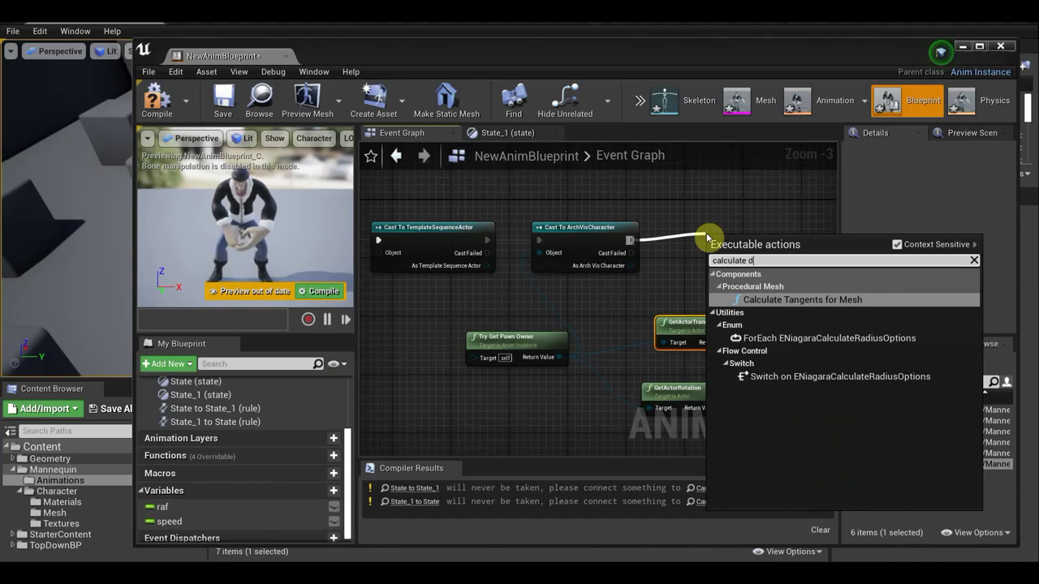
{"action": "left_click", "coordinate": [796, 305]}
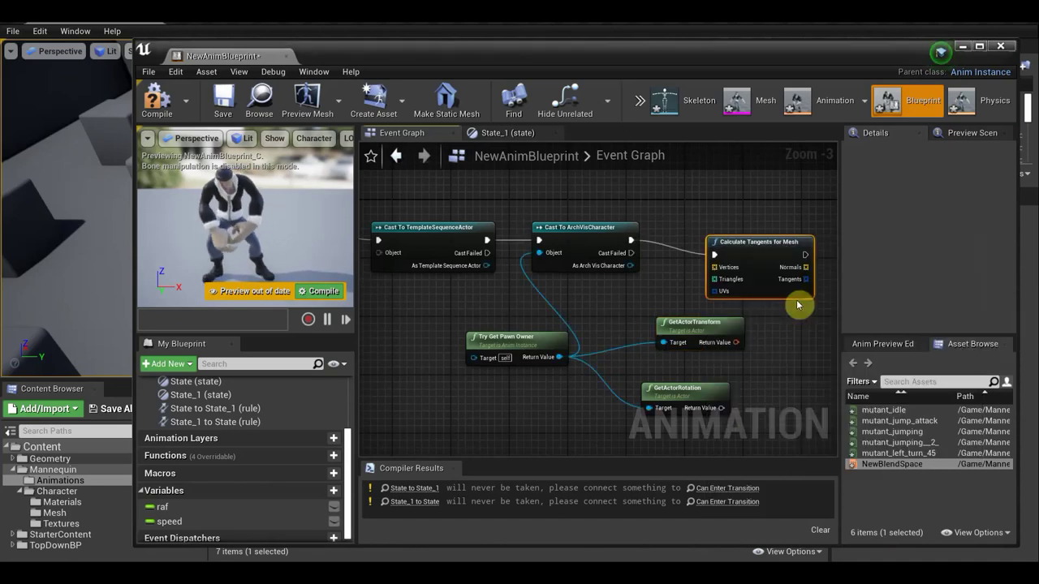
Delete the Calculate Tangents for Mesh node.
{"action": "right_click", "coordinate": [726, 248]}
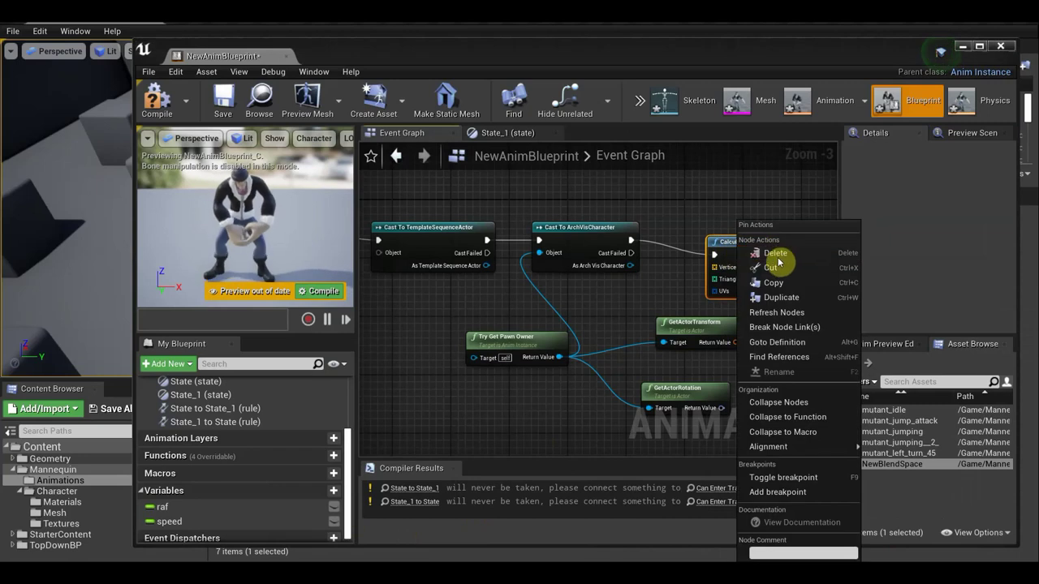
{"action": "key", "text": "Escape"}
{"action": "key", "text": "Delete"}
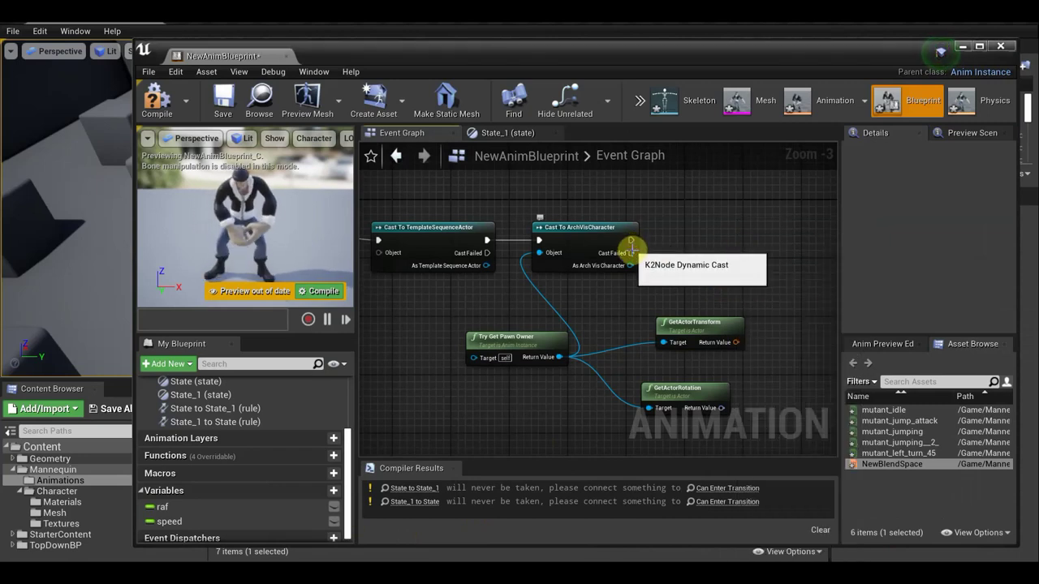
Add Calculate Closest Intersection from Cast To ArchVisCharacter's Cast Failed output.
{"action": "left_click_drag", "start_coordinate": [631, 250], "coordinate": [708, 257]}
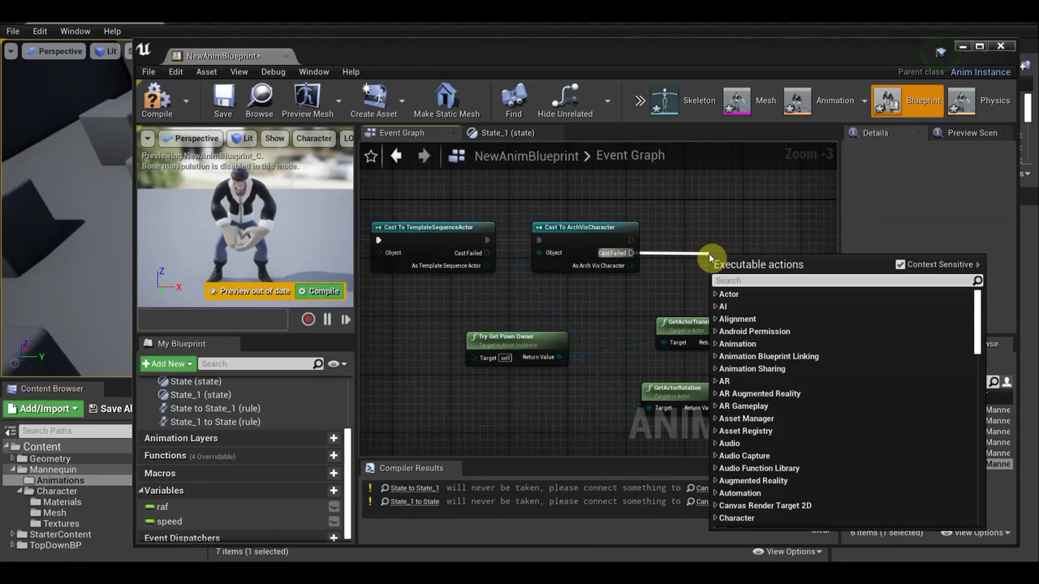
{"action": "type", "text": "c"}
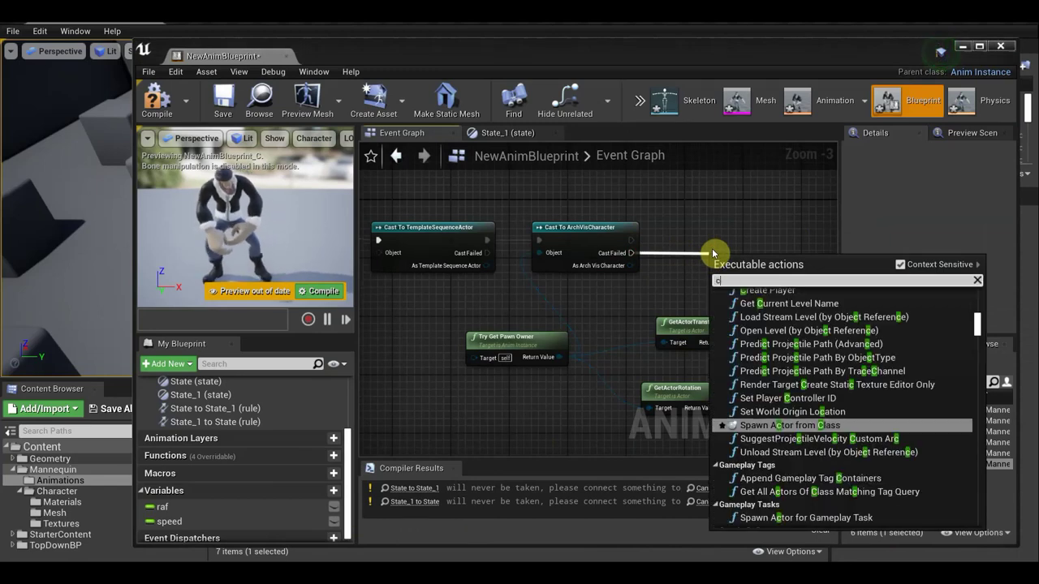
{"action": "type", "text": "al"}
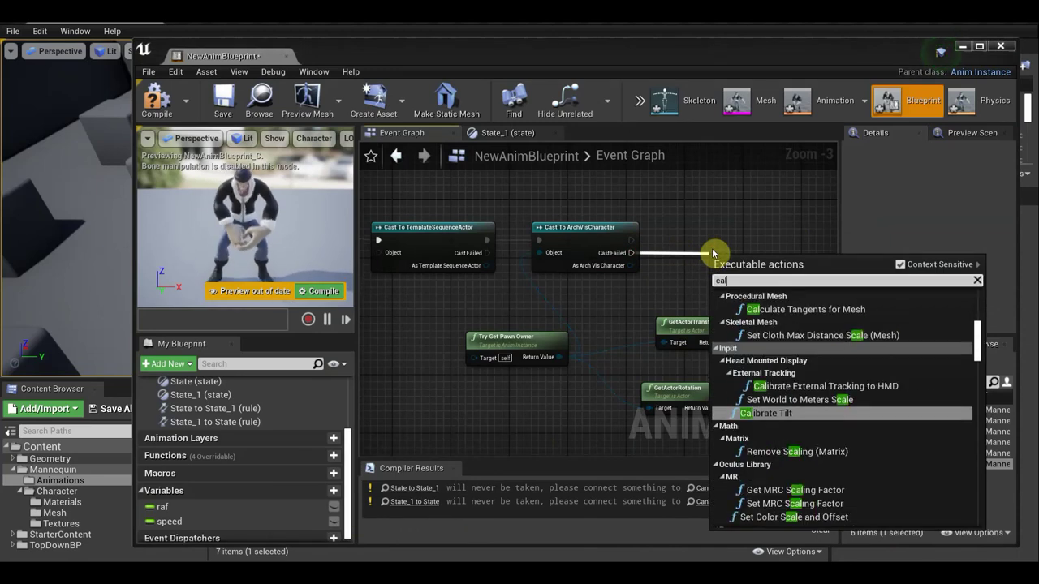
{"action": "type", "text": "c"}
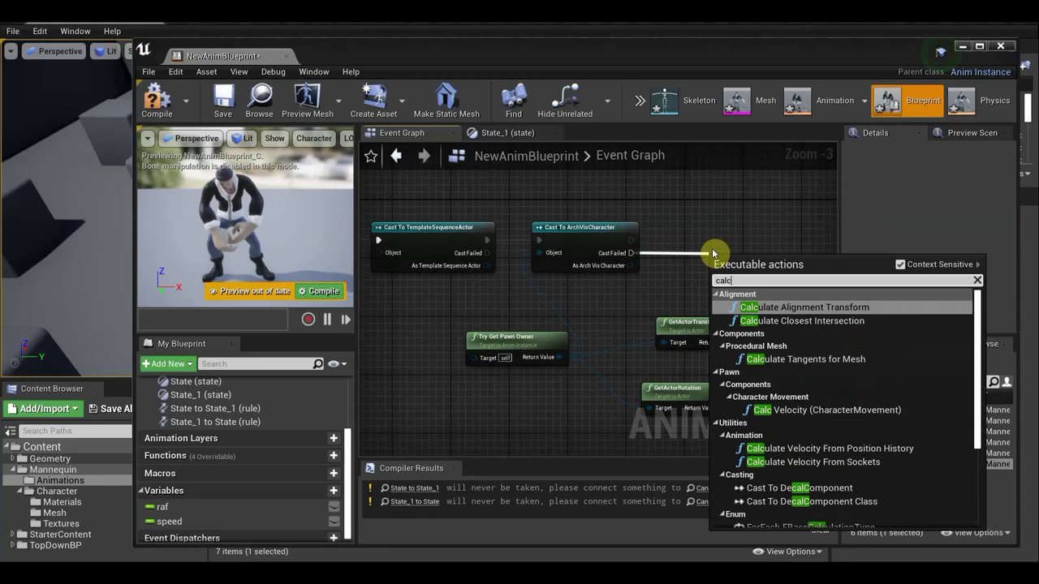
{"action": "type", "text": "ulat"}
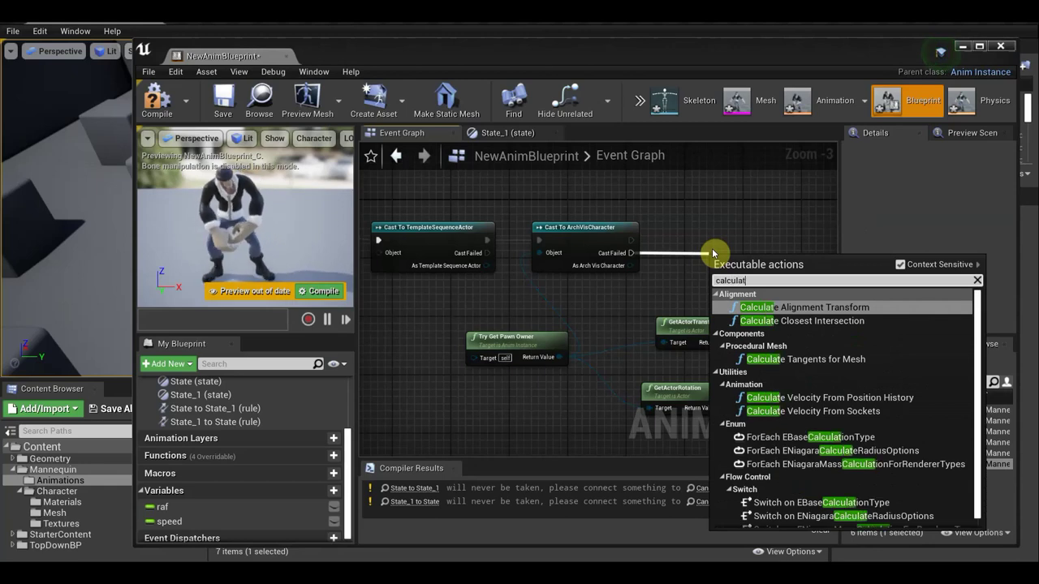
{"action": "type", "text": "e"}
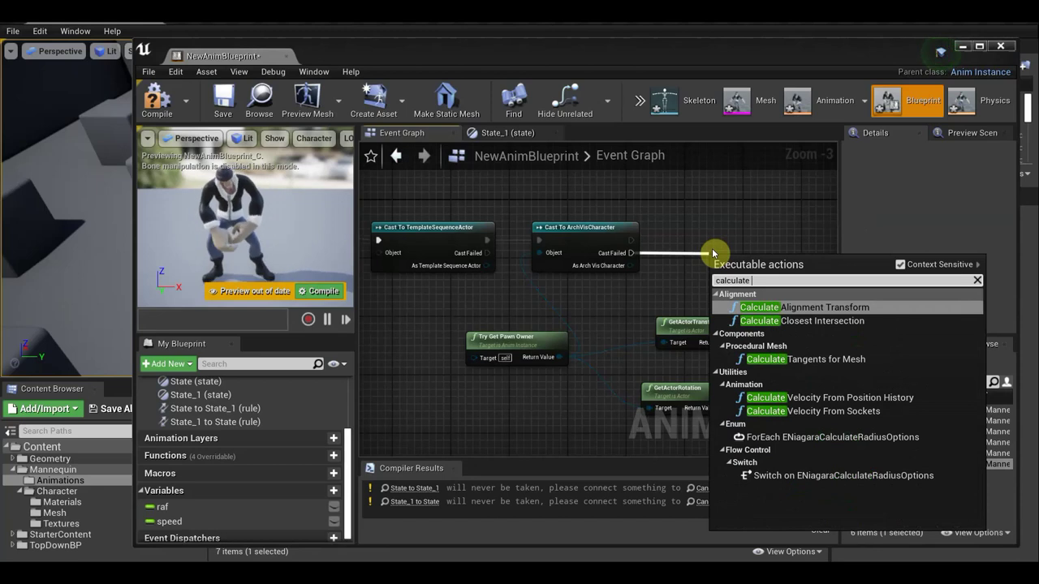
{"action": "type", "text": " derec"}
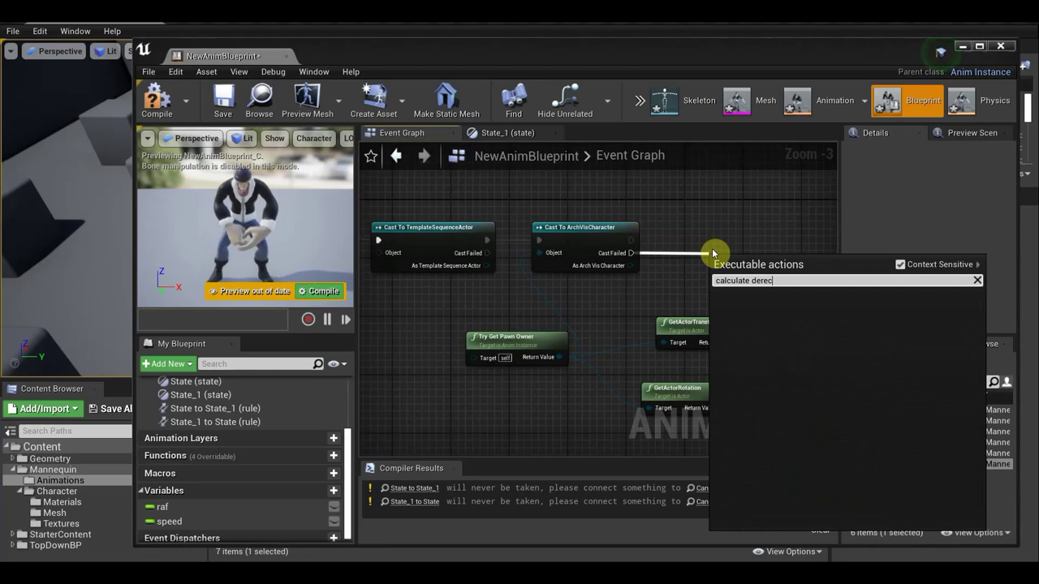
{"action": "type", "text": "shen"}
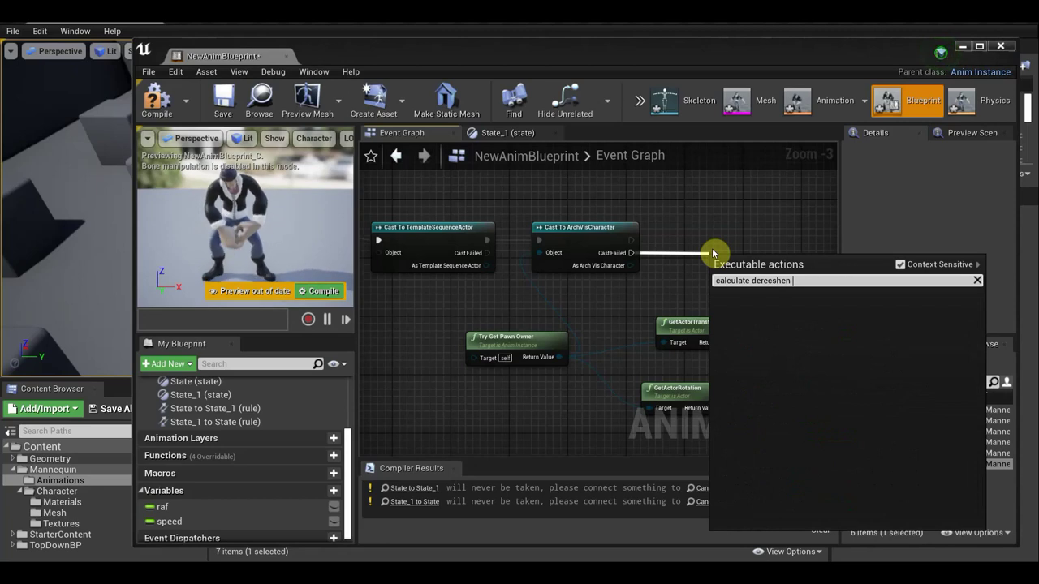
{"action": "key", "text": "BackSpace"}
{"action": "key", "text": "BackSpace"}
{"action": "key", "text": "BackSpace"}
{"action": "key", "text": "BackSpace"}
{"action": "key", "text": "BackSpace"}
{"action": "key", "text": "BackSpace"}
{"action": "key", "text": "BackSpace"}
{"action": "key", "text": "BackSpace"}
{"action": "key", "text": "BackSpace"}
{"action": "key", "text": "BackSpace"}
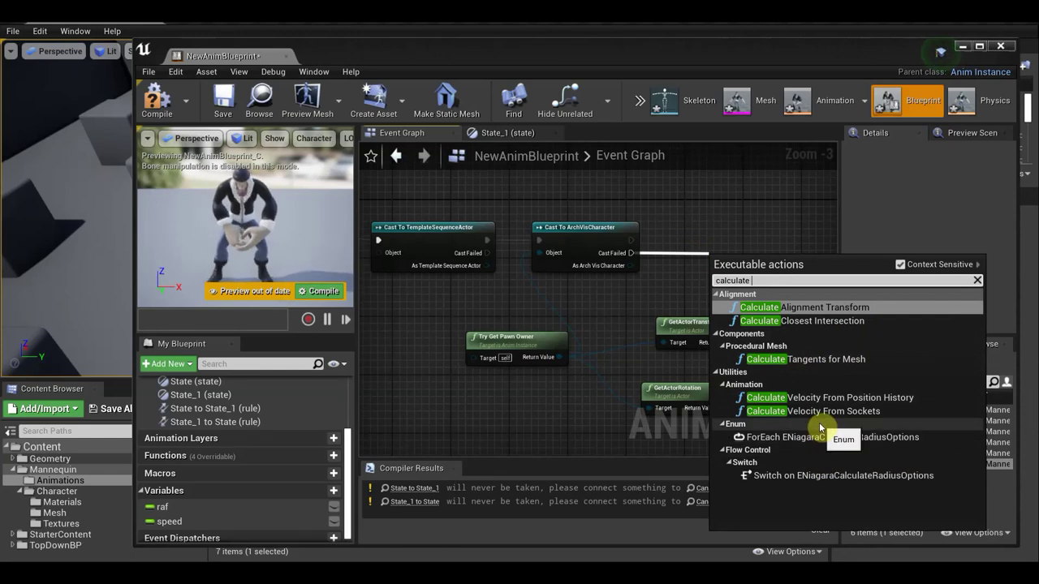
{"action": "left_click", "coordinate": [819, 323]}
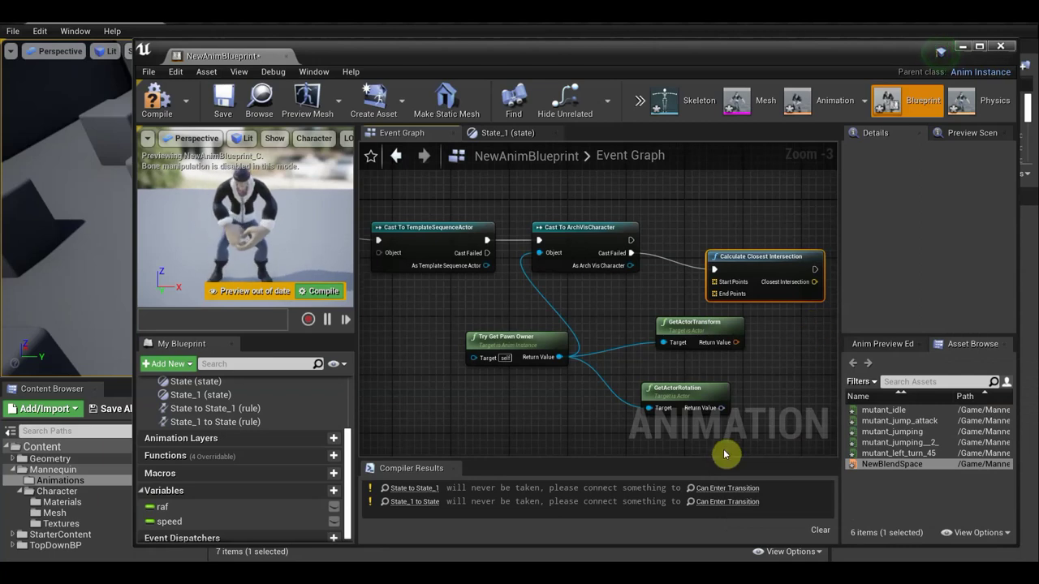
Delete GetActorTransform and add a Get Velocity node fed by Try Get Pawn Owner.
{"action": "left_click", "coordinate": [709, 324]}
{"action": "right_click", "coordinate": [708, 324]}
{"action": "left_click", "coordinate": [775, 59]}
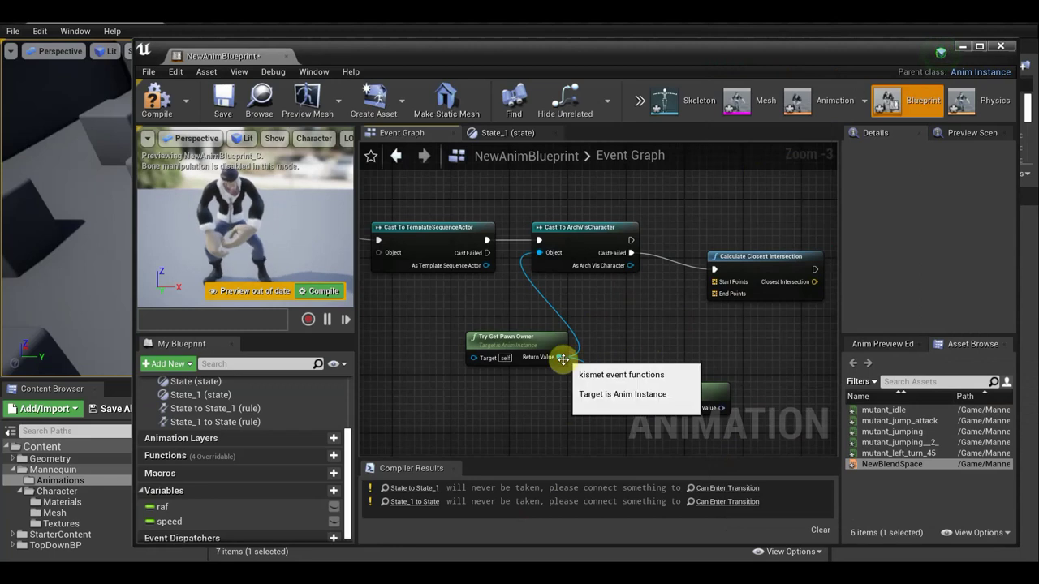
{"action": "mouse_move", "coordinate": [559, 357]}
{"action": "left_mouse_down"}
{"action": "mouse_move", "coordinate": [639, 357]}
{"action": "mouse_move", "coordinate": [646, 346]}
{"action": "left_mouse_up"}
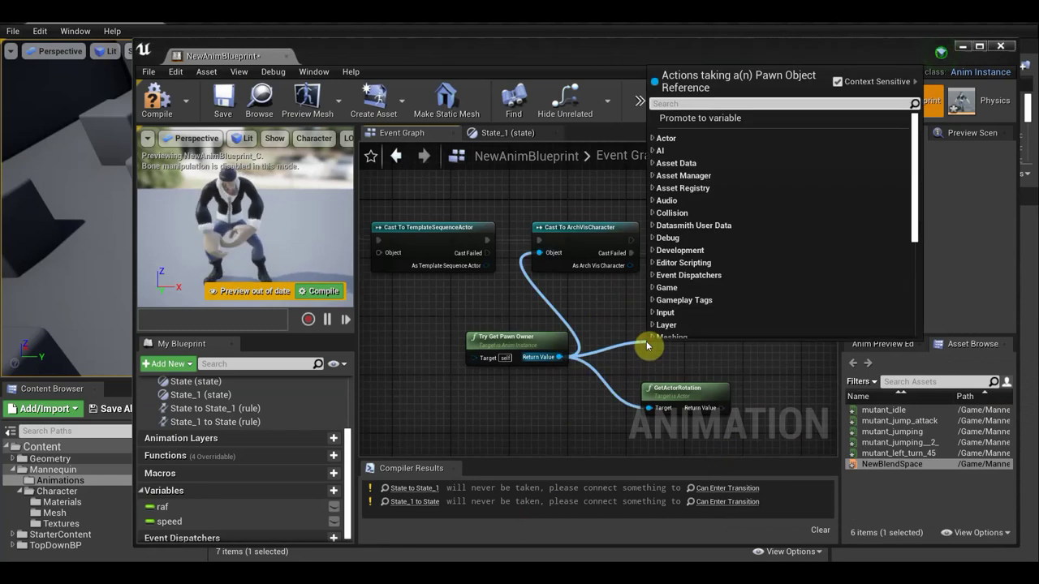
{"action": "type", "text": "get"}
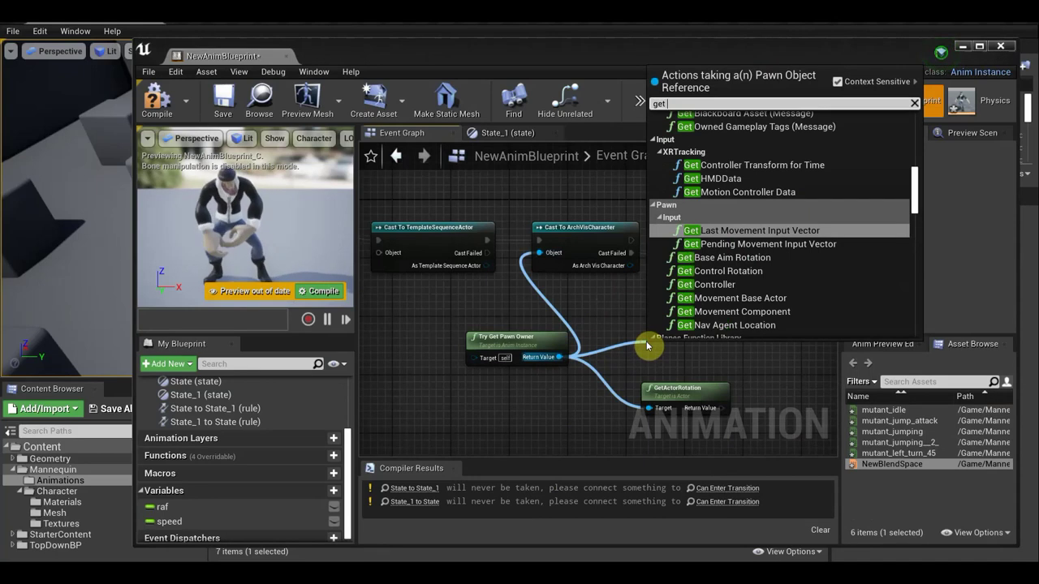
{"action": "type", "text": " ve"}
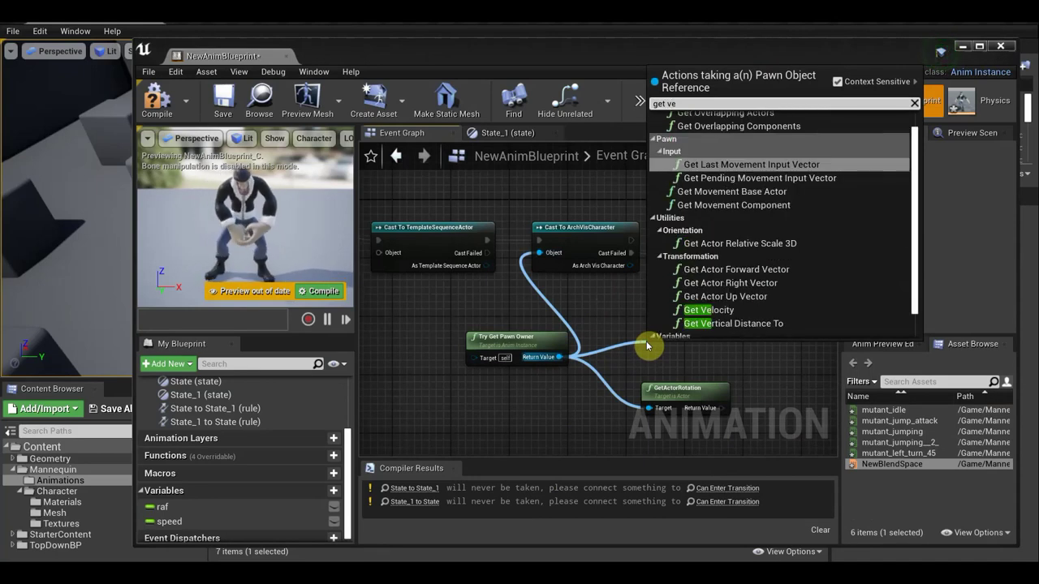
{"action": "scroll", "coordinate": [770, 272], "scroll_direction": "up", "scroll_amount": 1}
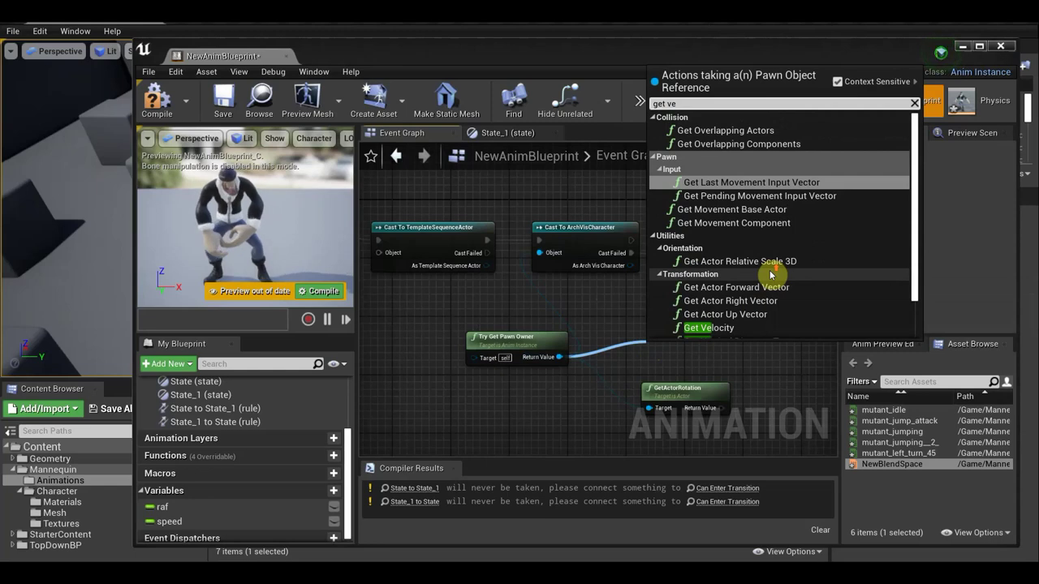
{"action": "type", "text": "lo"}
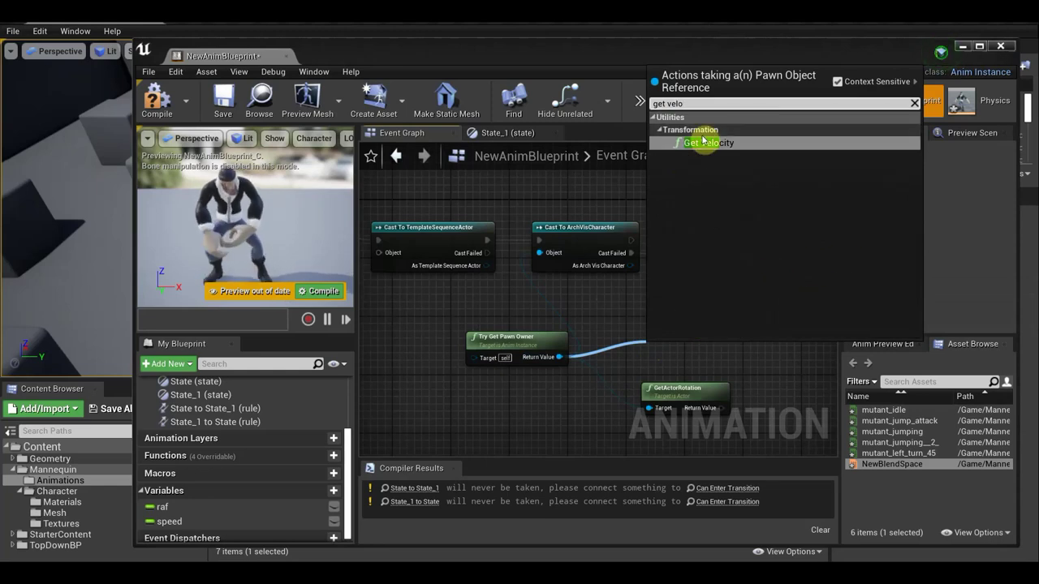
{"action": "left_click", "coordinate": [703, 143]}
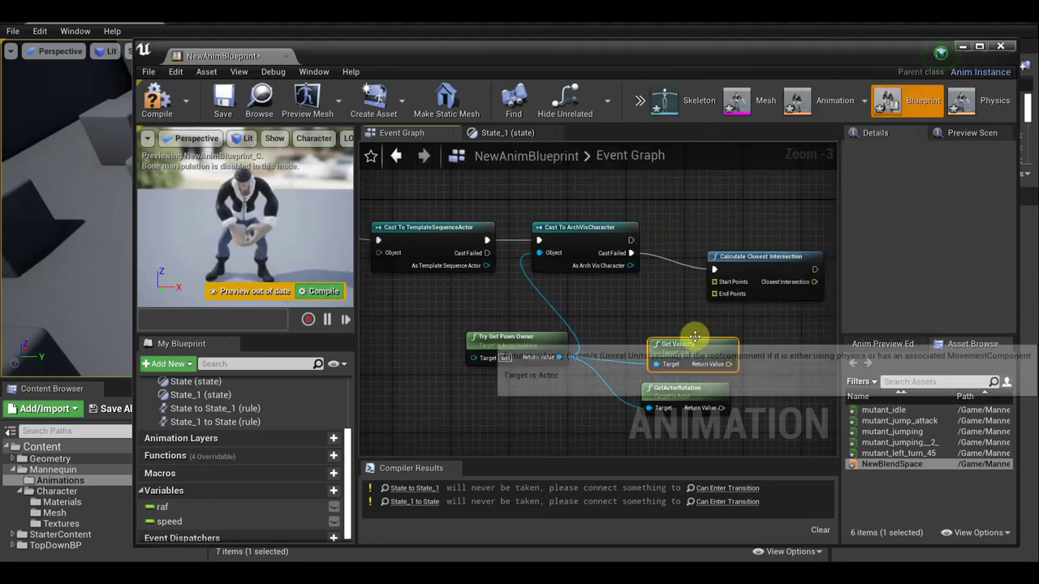
Rearrange Get Velocity, GetActorRotation and Calculate Closest Intersection, undoing an accidental Make Array link.
{"action": "left_click_drag", "start_coordinate": [706, 341], "coordinate": [678, 306]}
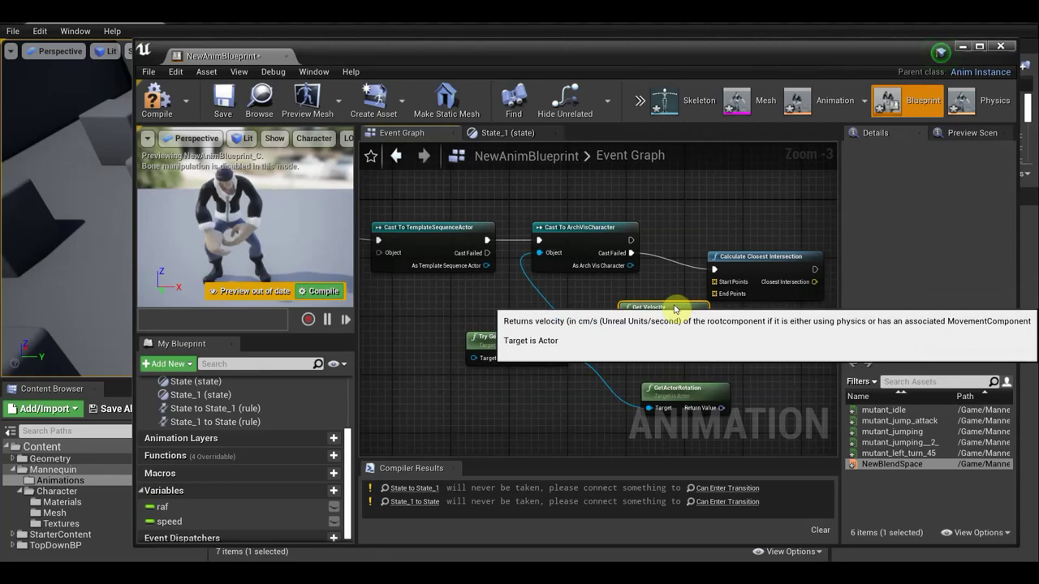
{"action": "left_click_drag", "start_coordinate": [781, 260], "coordinate": [806, 318]}
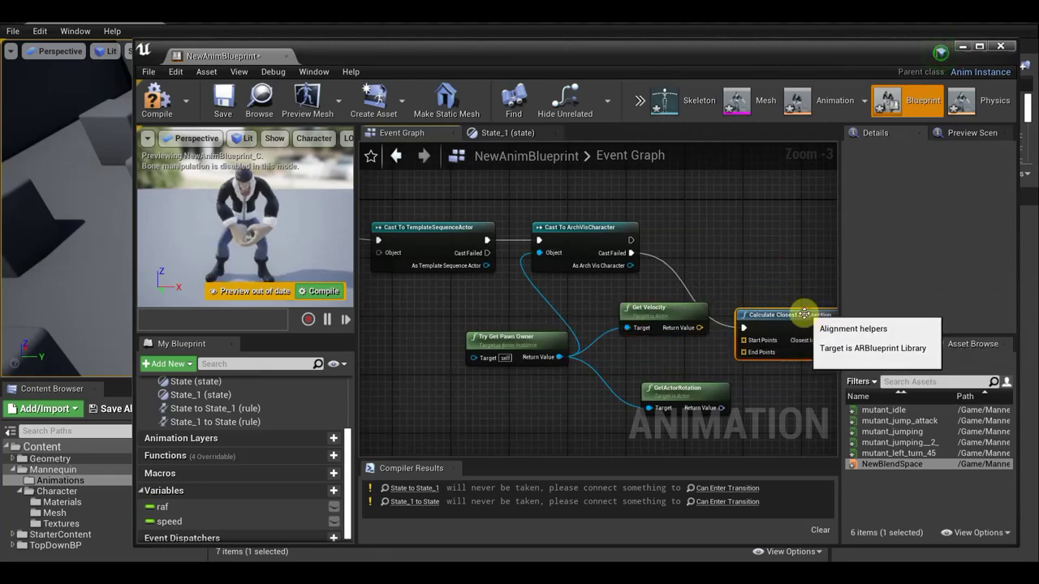
{"action": "left_click_drag", "start_coordinate": [701, 327], "coordinate": [728, 384]}
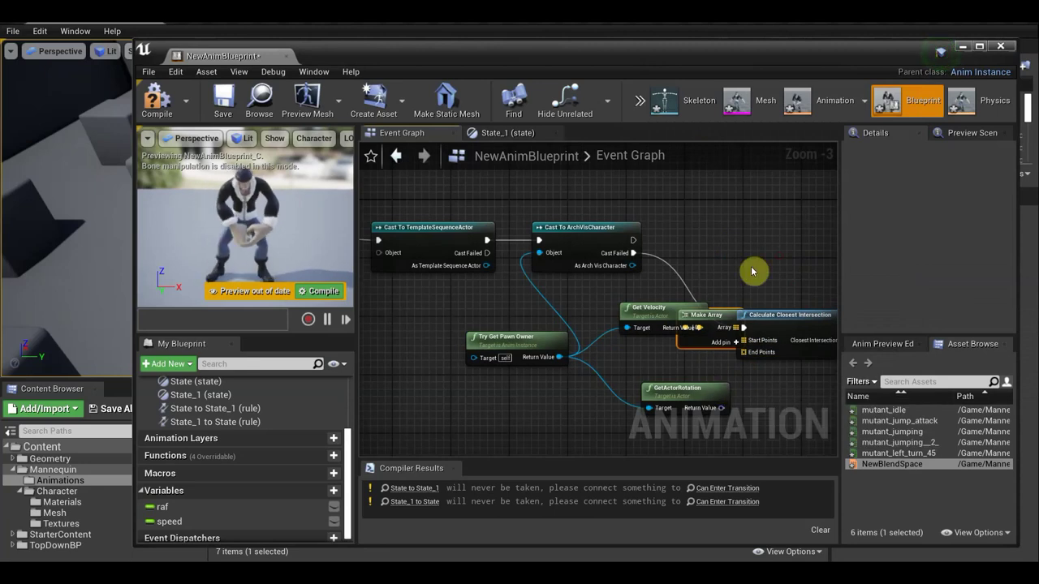
{"action": "key", "text": "ctrl+z"}
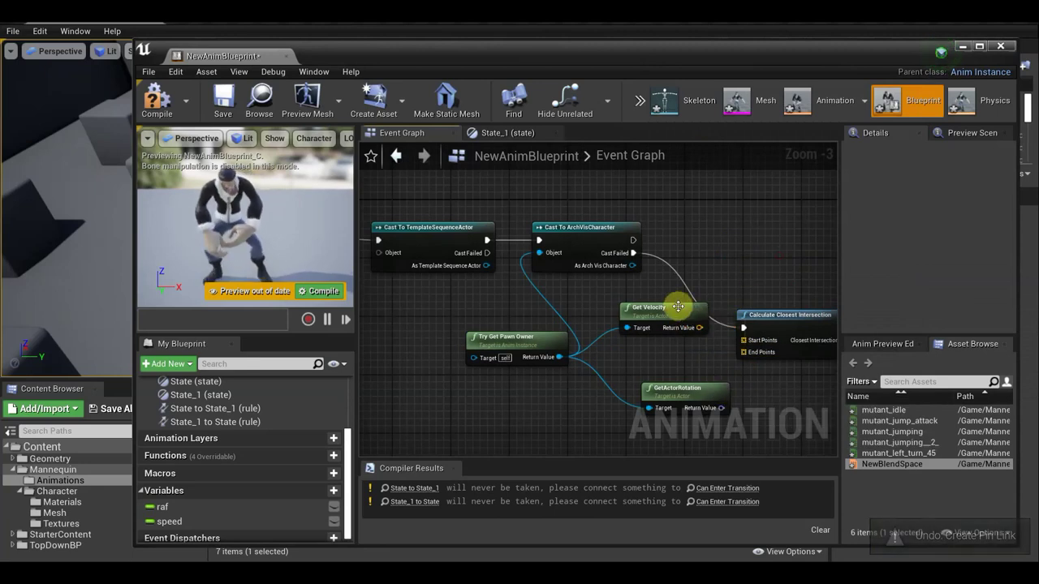
{"action": "left_click_drag", "start_coordinate": [680, 307], "coordinate": [658, 330]}
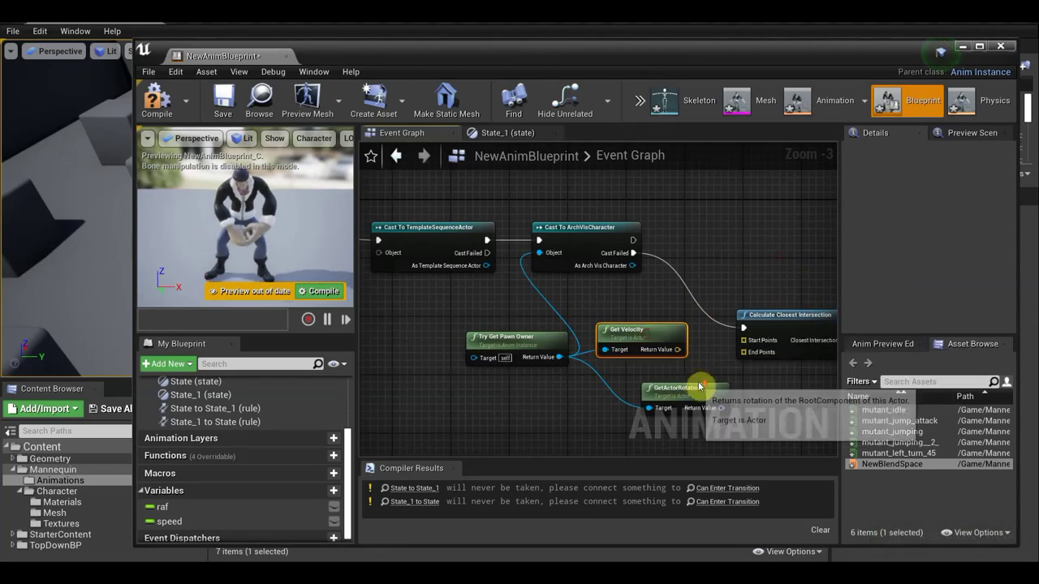
{"action": "scroll", "coordinate": [698, 385], "scroll_direction": "down", "scroll_amount": 4}
{"action": "scroll", "coordinate": [686, 301], "scroll_direction": "up", "scroll_amount": 3}
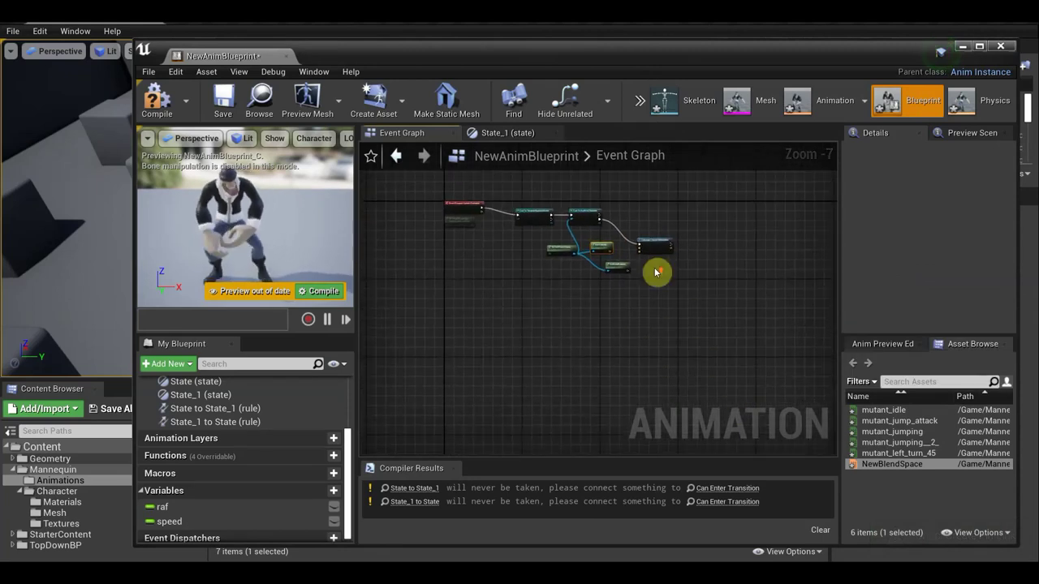
{"action": "scroll", "coordinate": [658, 273], "scroll_direction": "up", "scroll_amount": 4}
{"action": "scroll", "coordinate": [640, 267], "scroll_direction": "down", "scroll_amount": 2}
{"action": "left_click_drag", "start_coordinate": [524, 258], "coordinate": [482, 290]}
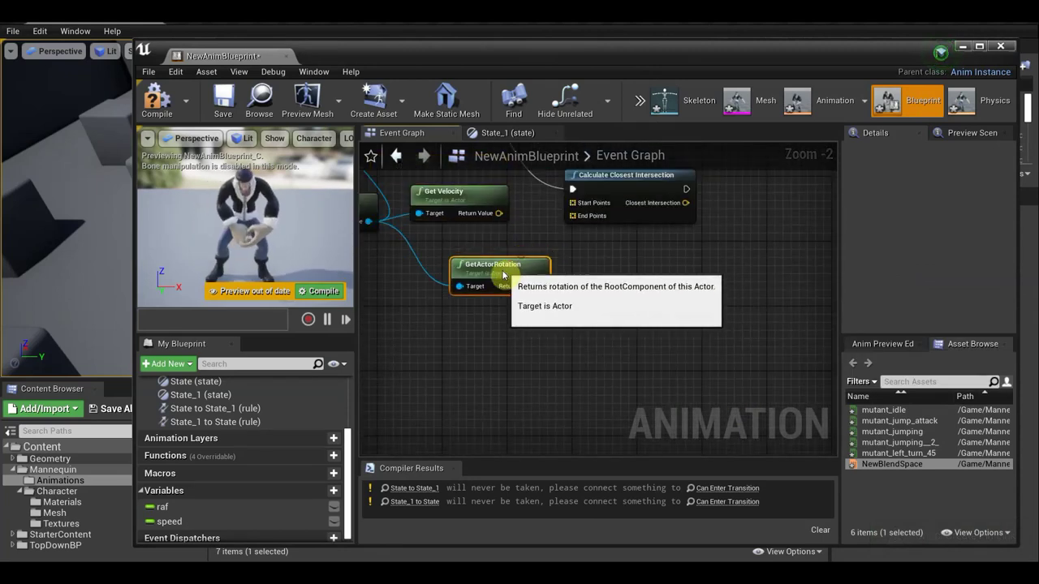
{"action": "left_click_drag", "start_coordinate": [661, 174], "coordinate": [701, 231]}
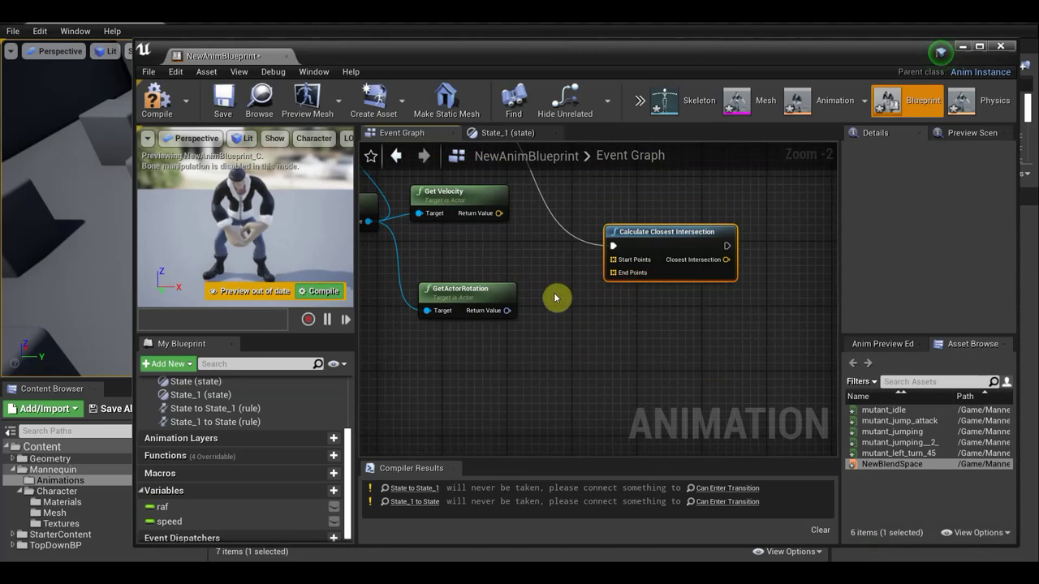
Replace Calculate Closest Intersection with a Calculate Direction node beside the rotation node.
{"action": "right_click", "coordinate": [682, 231]}
{"action": "left_click", "coordinate": [730, 254]}
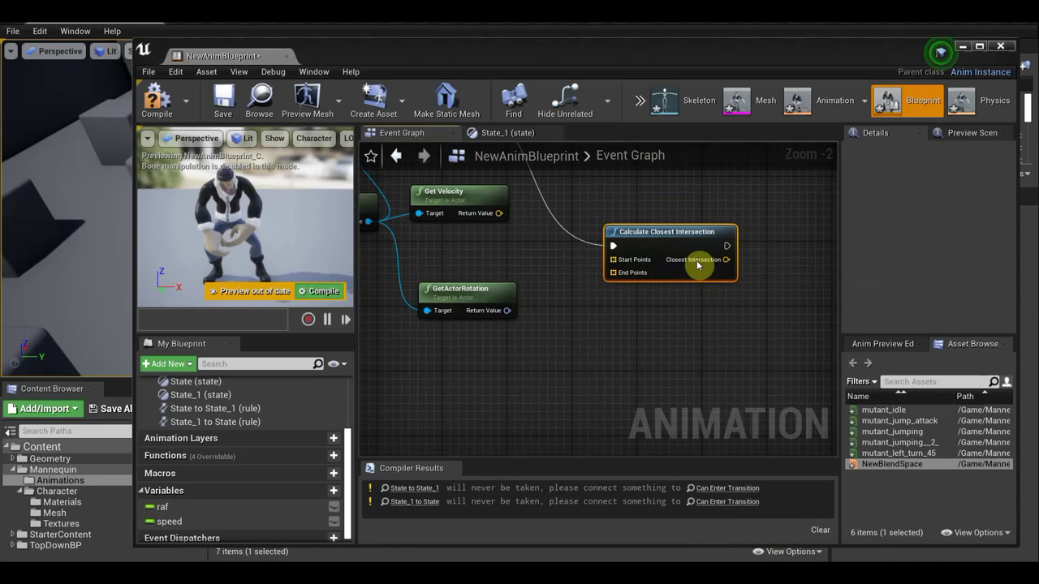
{"action": "right_click", "coordinate": [672, 298]}
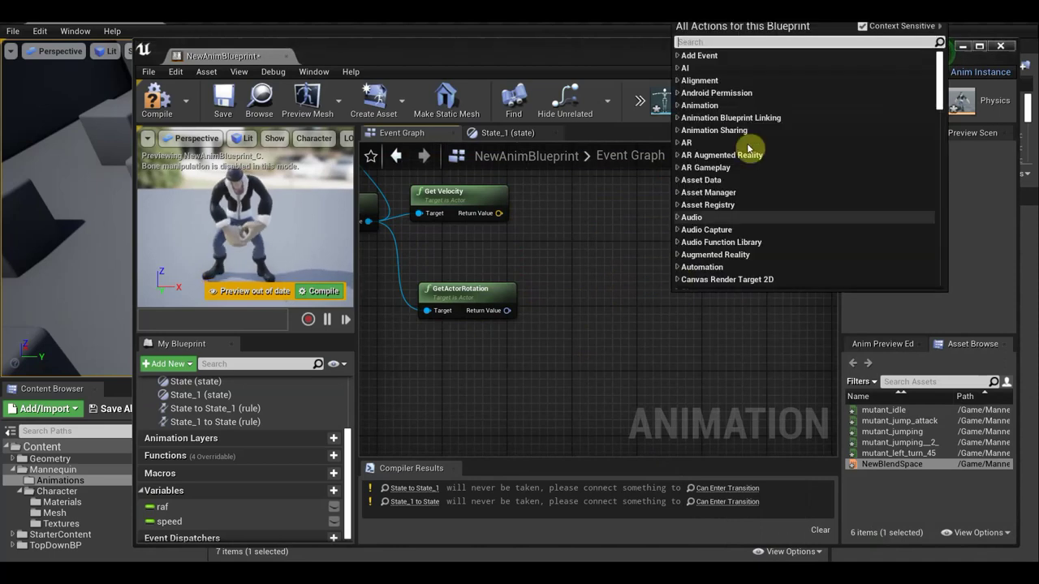
{"action": "scroll", "coordinate": [735, 146], "scroll_direction": "down", "scroll_amount": 3}
{"action": "scroll", "coordinate": [730, 174], "scroll_direction": "down", "scroll_amount": 3}
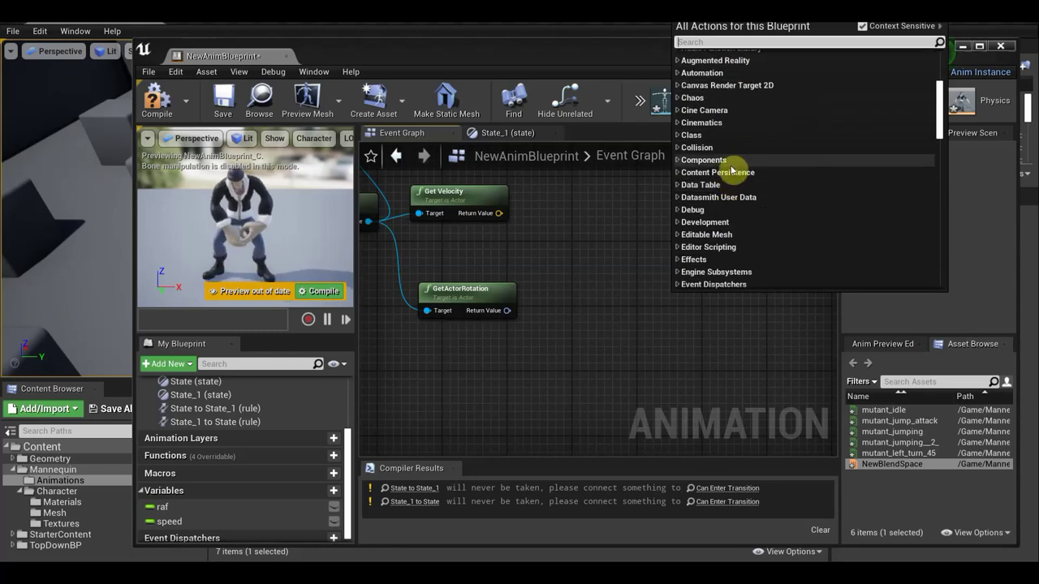
{"action": "scroll", "coordinate": [731, 168], "scroll_direction": "down", "scroll_amount": 2}
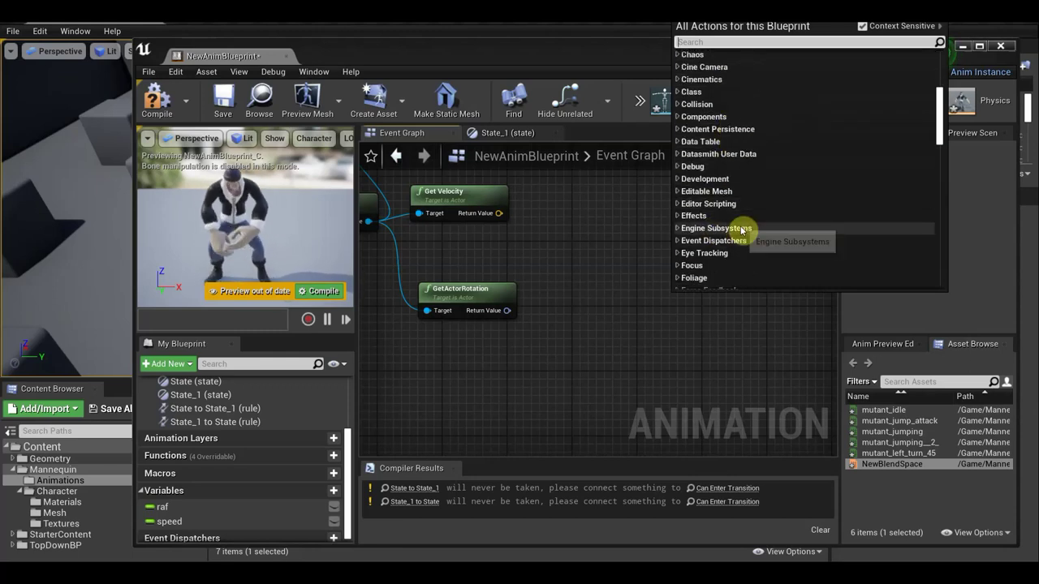
{"action": "scroll", "coordinate": [719, 130], "scroll_direction": "up", "scroll_amount": 3}
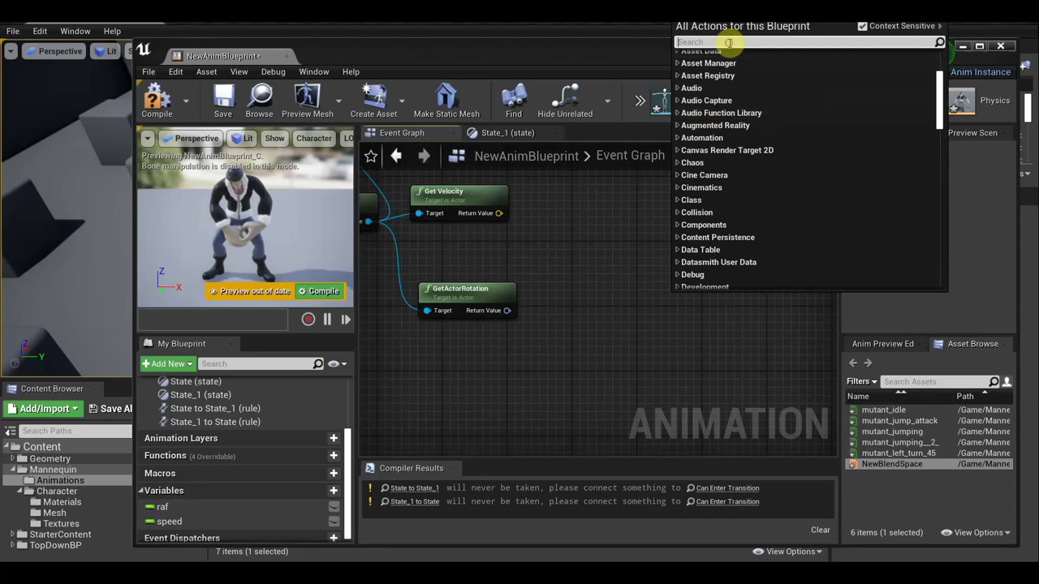
{"action": "type", "text": "ca"}
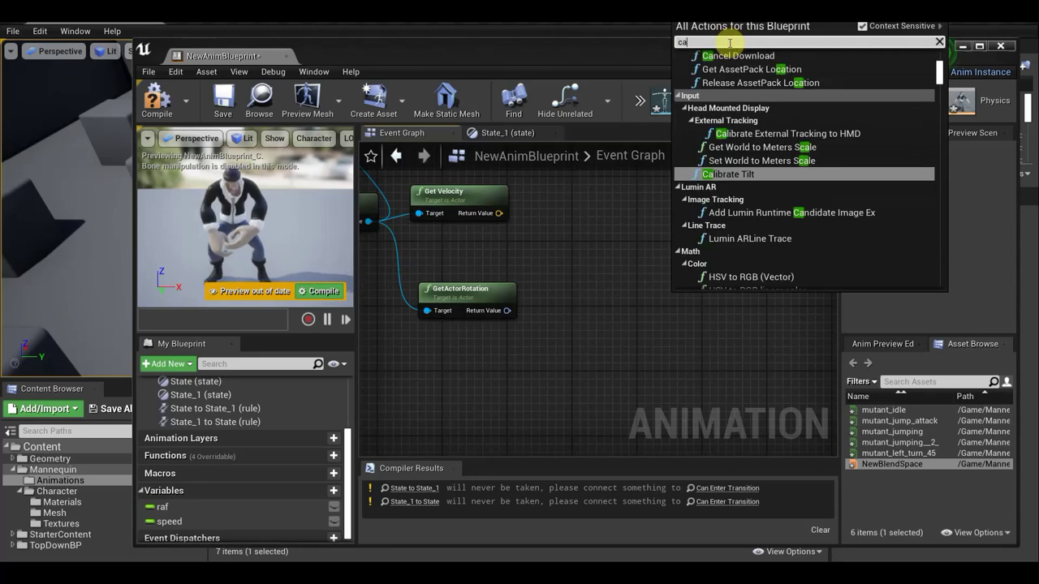
{"action": "type", "text": "lc"}
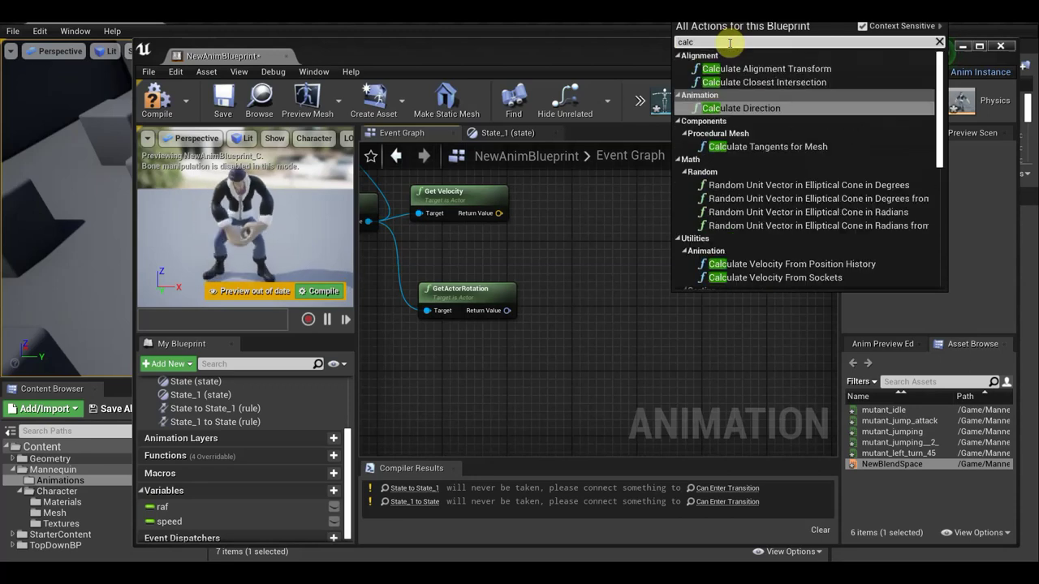
{"action": "type", "text": "ul"}
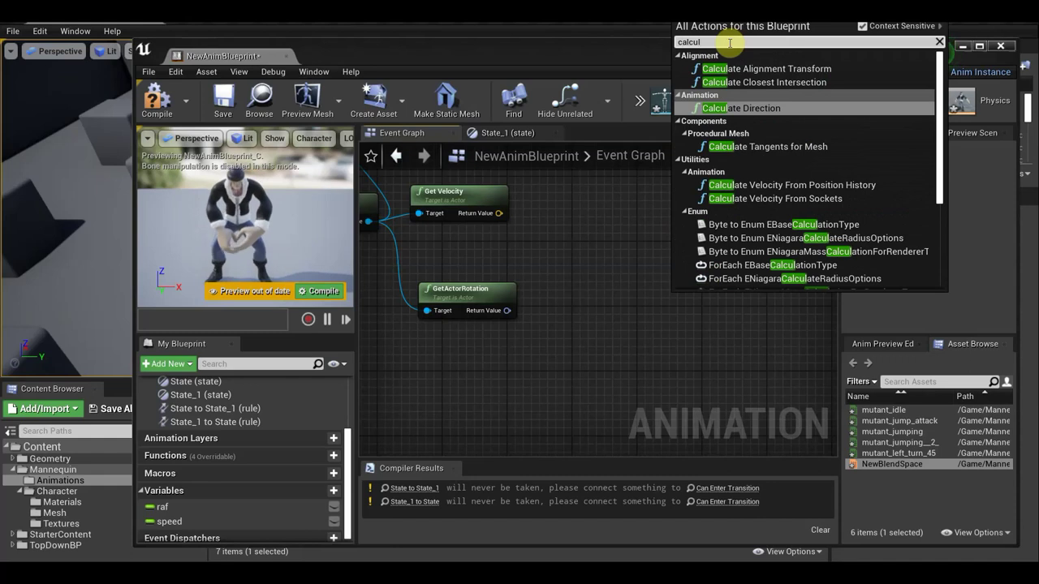
{"action": "type", "text": "ate"}
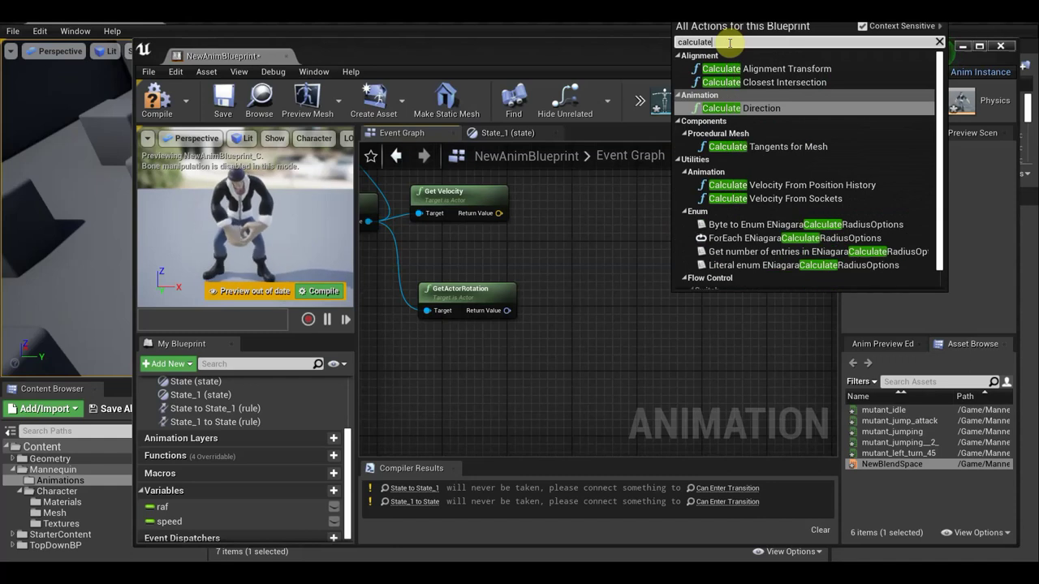
{"action": "left_click", "coordinate": [758, 111]}
{"action": "mouse_move", "coordinate": [737, 295]}
{"action": "left_mouse_down"}
{"action": "mouse_move", "coordinate": [707, 235]}
{"action": "mouse_move", "coordinate": [699, 243]}
{"action": "left_mouse_up"}
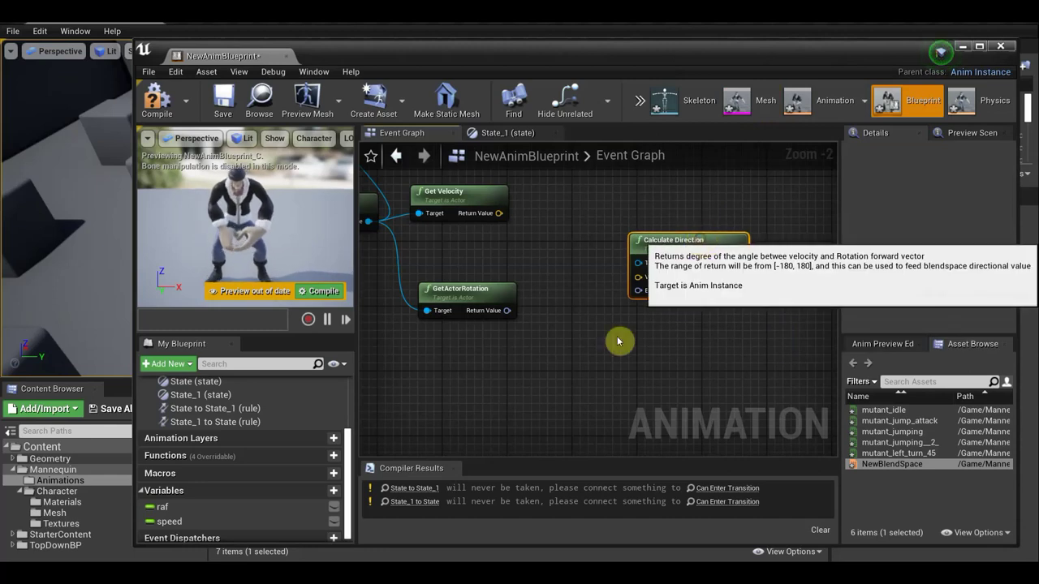
Wire GetActorRotation into Base Rotation and Get Velocity into Velocity on Calculate Direction.
{"action": "left_click_drag", "start_coordinate": [505, 310], "coordinate": [637, 291]}
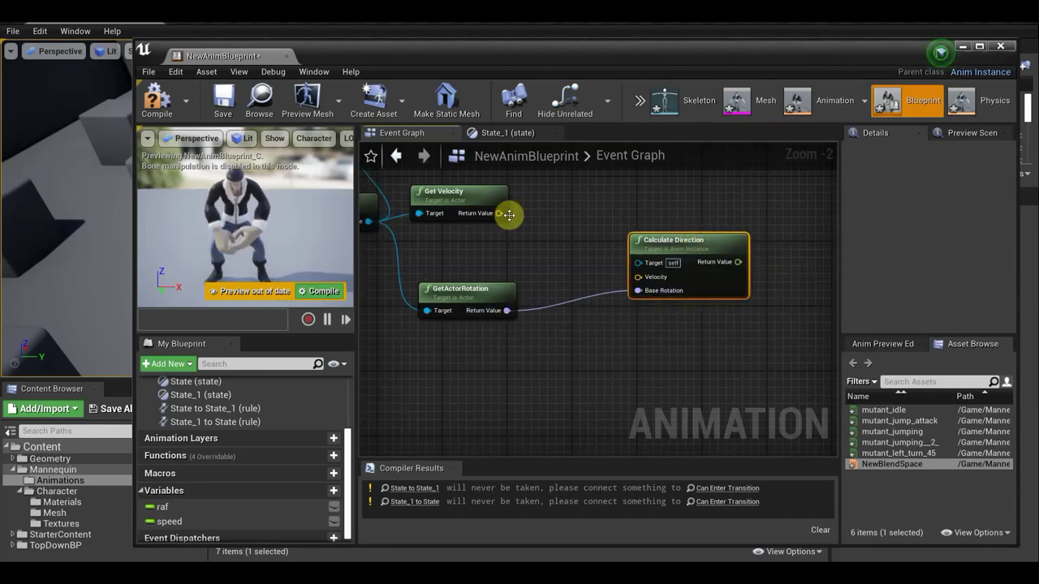
{"action": "left_click_drag", "start_coordinate": [501, 213], "coordinate": [643, 283]}
{"action": "scroll", "coordinate": [633, 343], "scroll_direction": "down", "scroll_amount": 1}
{"action": "scroll", "coordinate": [616, 337], "scroll_direction": "down", "scroll_amount": 1}
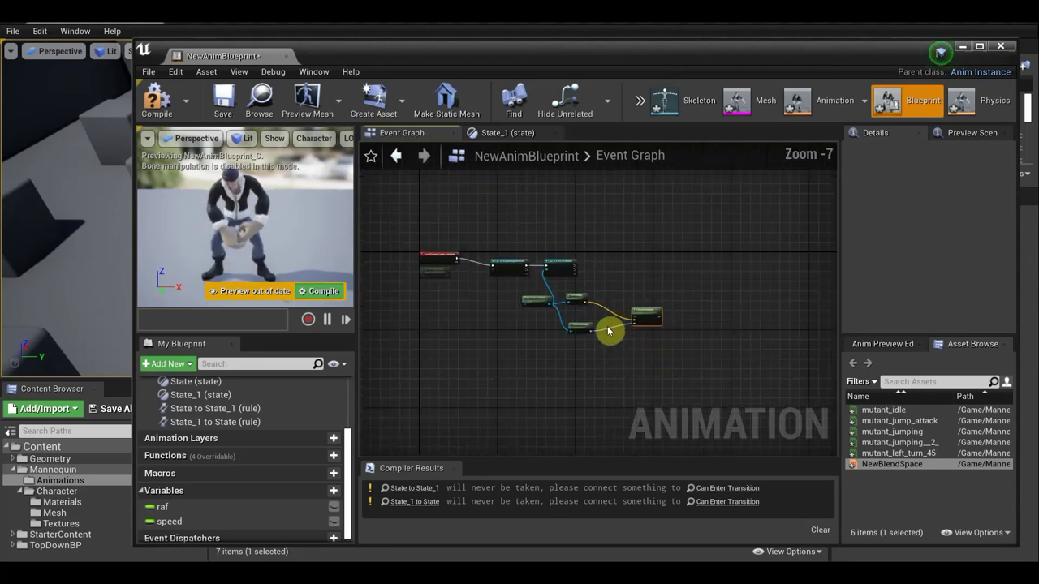
{"action": "scroll", "coordinate": [609, 329], "scroll_direction": "down", "scroll_amount": 1}
{"action": "scroll", "coordinate": [602, 330], "scroll_direction": "down", "scroll_amount": 2}
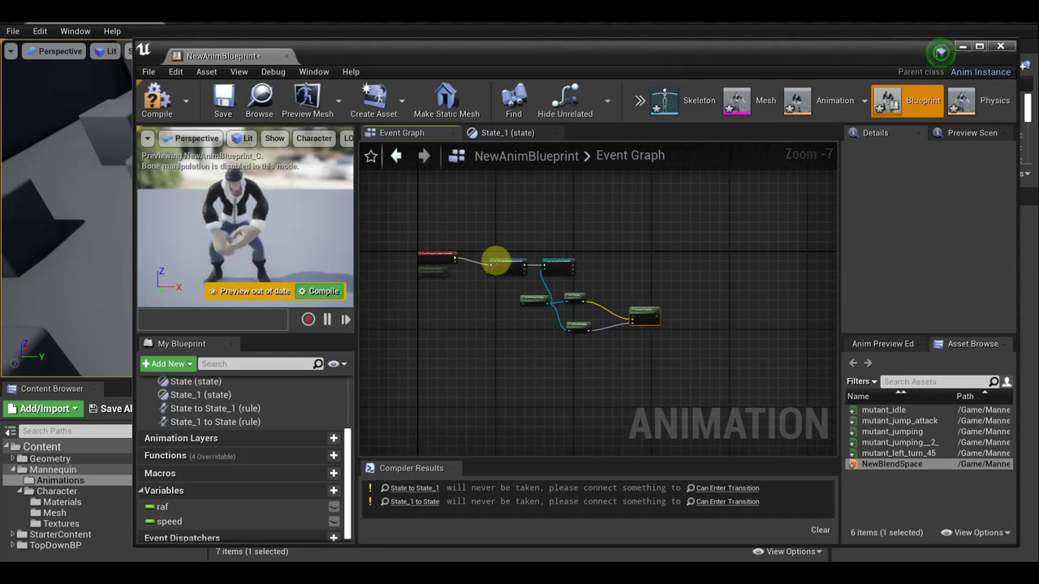
{"action": "scroll", "coordinate": [492, 260], "scroll_direction": "up", "scroll_amount": 7}
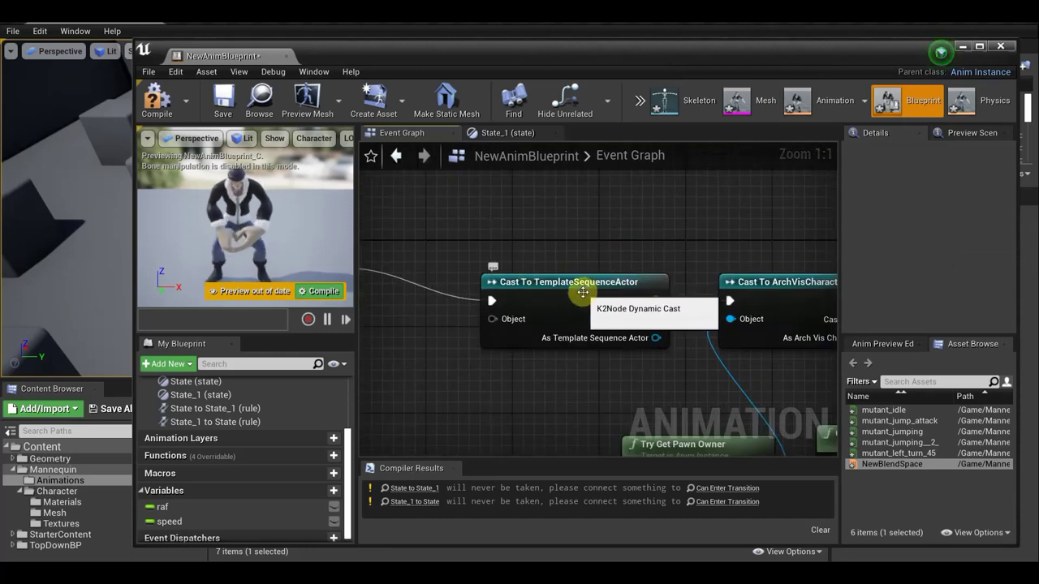
{"action": "scroll", "coordinate": [583, 289], "scroll_direction": "down", "scroll_amount": 4}
{"action": "scroll", "coordinate": [581, 294], "scroll_direction": "down", "scroll_amount": 5}
{"action": "scroll", "coordinate": [580, 297], "scroll_direction": "up", "scroll_amount": 4}
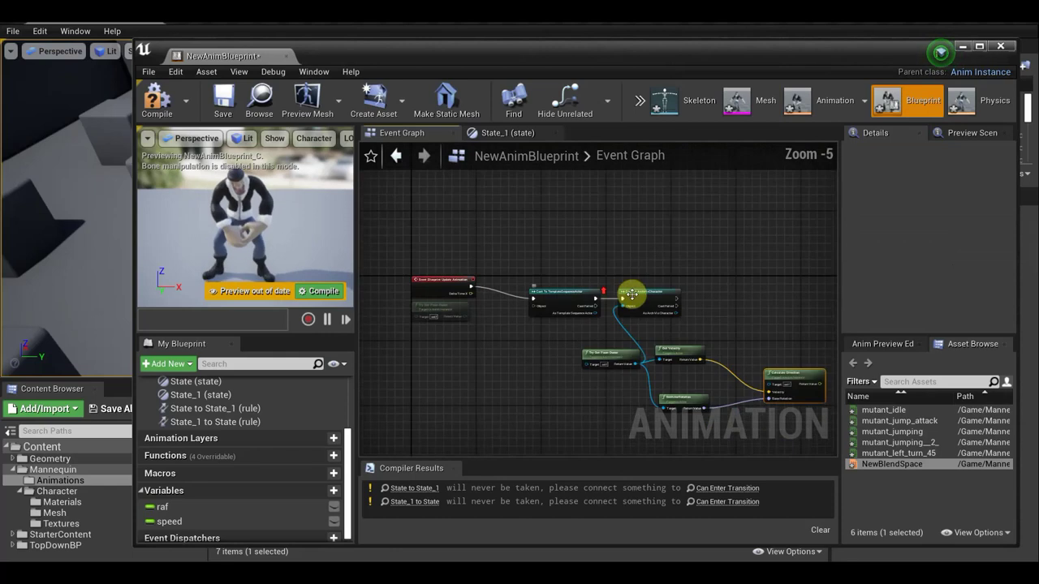
{"action": "right_click_drag", "start_coordinate": [686, 230], "coordinate": [660, 192]}
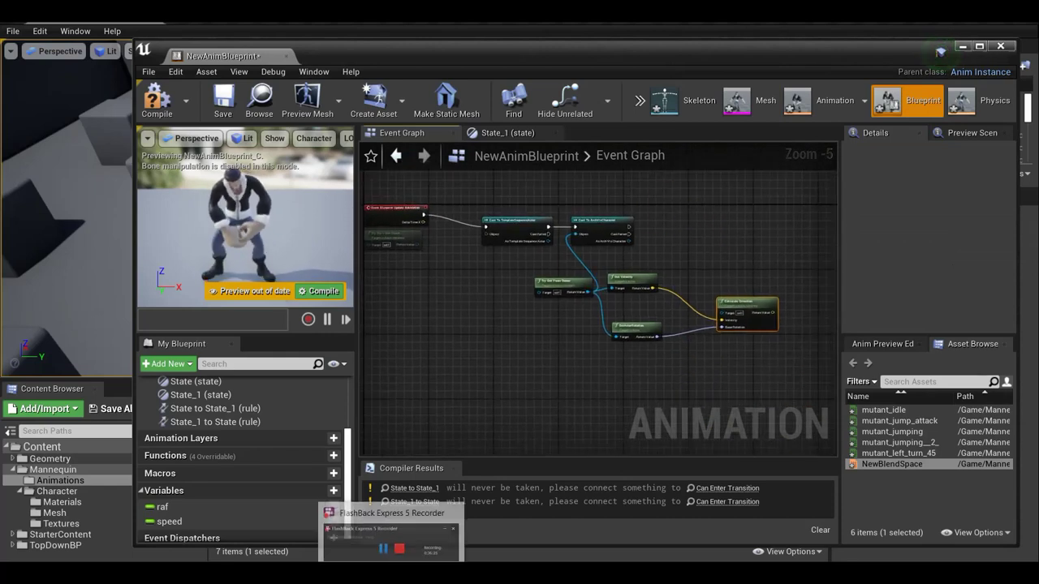
{"action": "scroll", "coordinate": [773, 266], "scroll_direction": "up", "scroll_amount": 3}
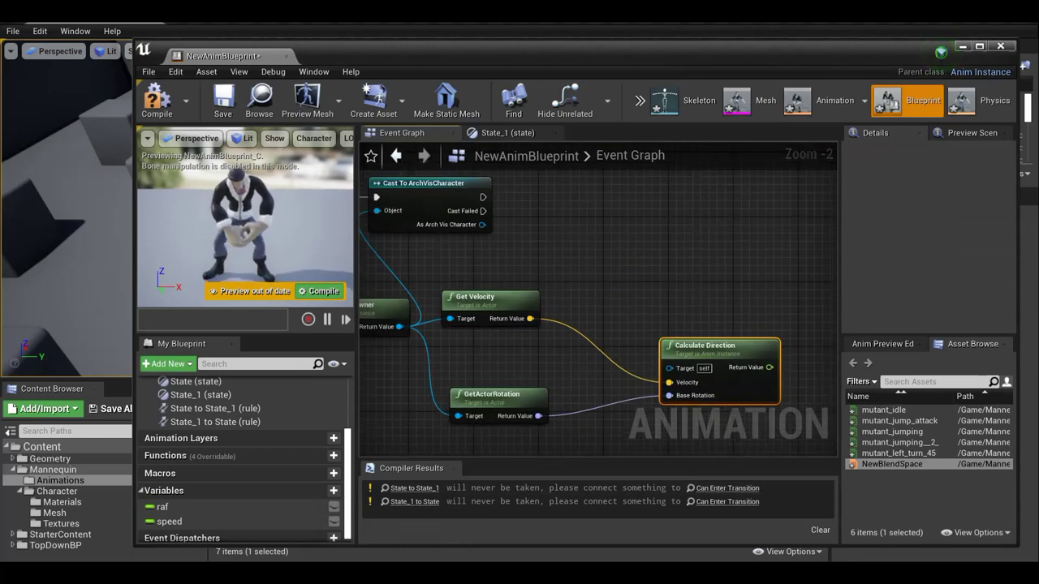
Feed Calculate Direction's Return Value into a new Set Speed node and raise Calculate Direction.
{"action": "right_click_drag", "start_coordinate": [607, 309], "coordinate": [473, 195]}
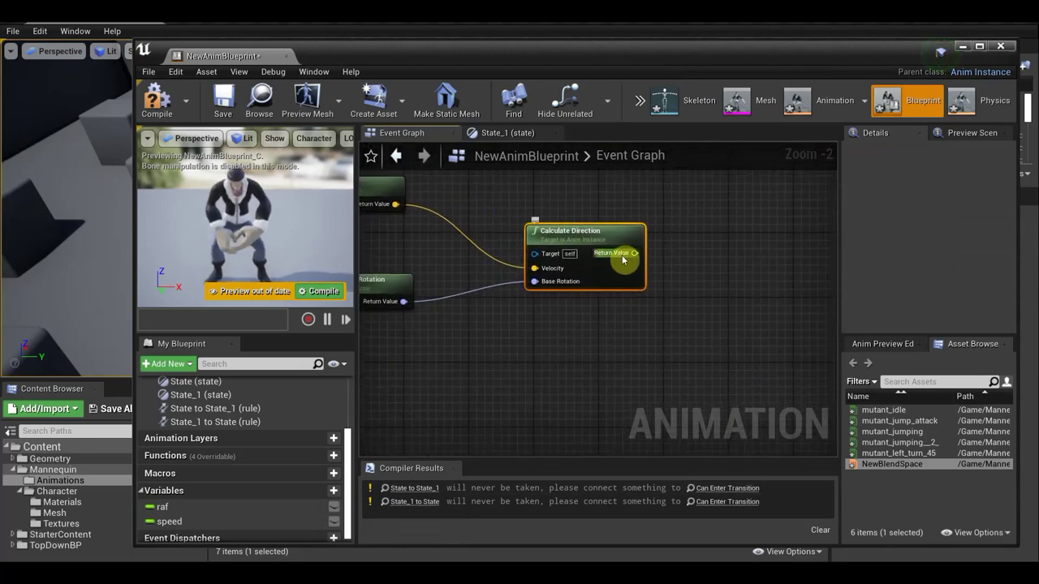
{"action": "left_click_drag", "start_coordinate": [622, 257], "coordinate": [710, 262]}
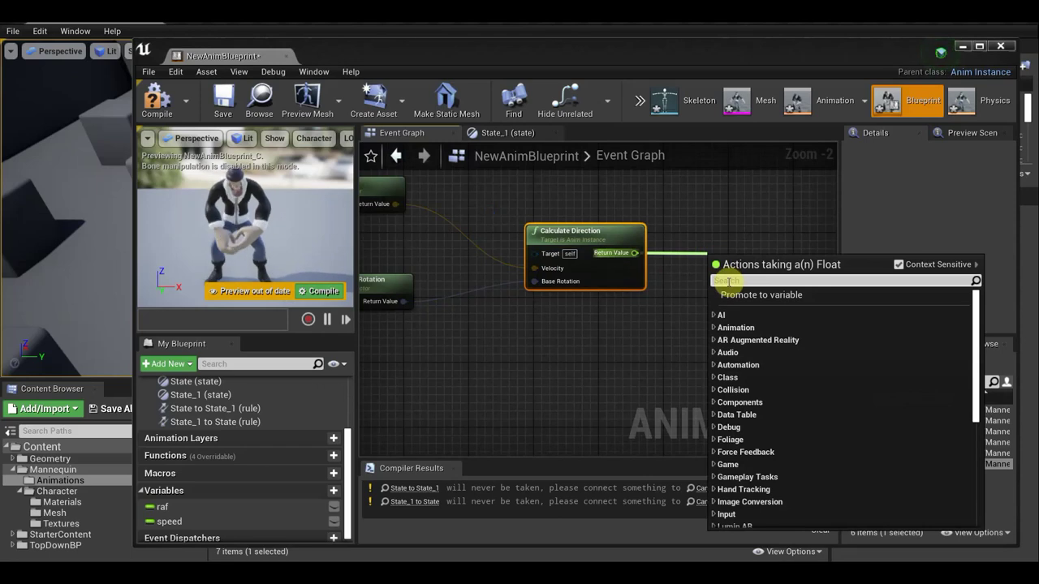
{"action": "type", "text": "speed"}
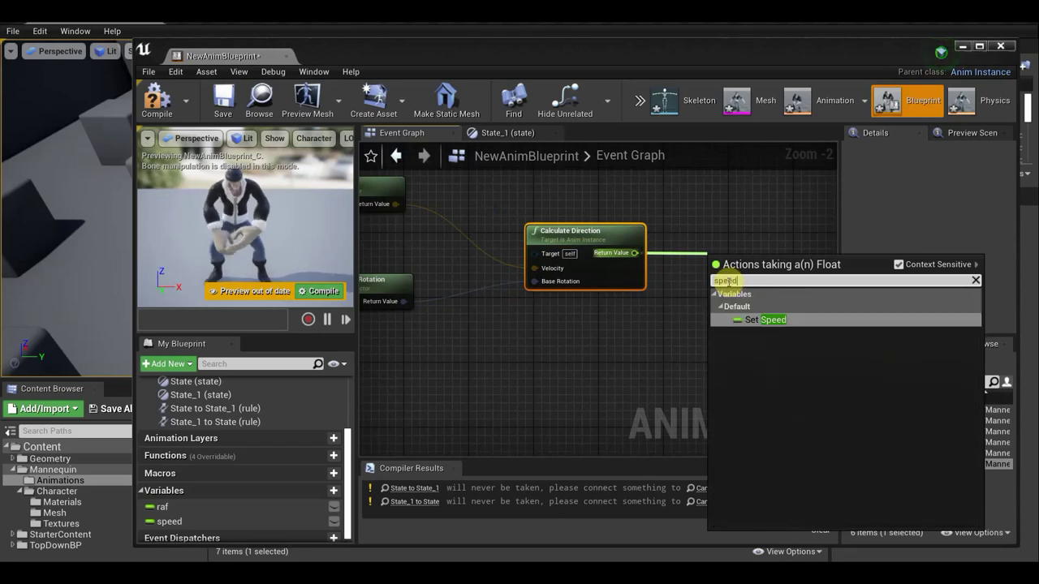
{"action": "key", "text": "Return"}
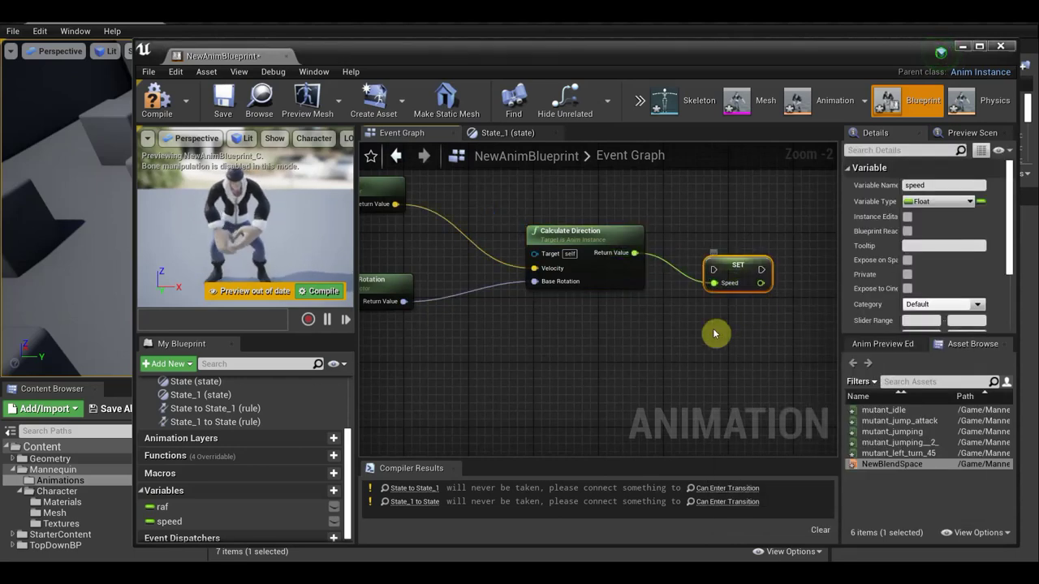
{"action": "scroll", "coordinate": [487, 311], "scroll_direction": "down", "scroll_amount": 2}
{"action": "scroll", "coordinate": [487, 312], "scroll_direction": "down", "scroll_amount": 1}
{"action": "scroll", "coordinate": [503, 321], "scroll_direction": "up", "scroll_amount": 1}
{"action": "scroll", "coordinate": [557, 237], "scroll_direction": "up", "scroll_amount": 1}
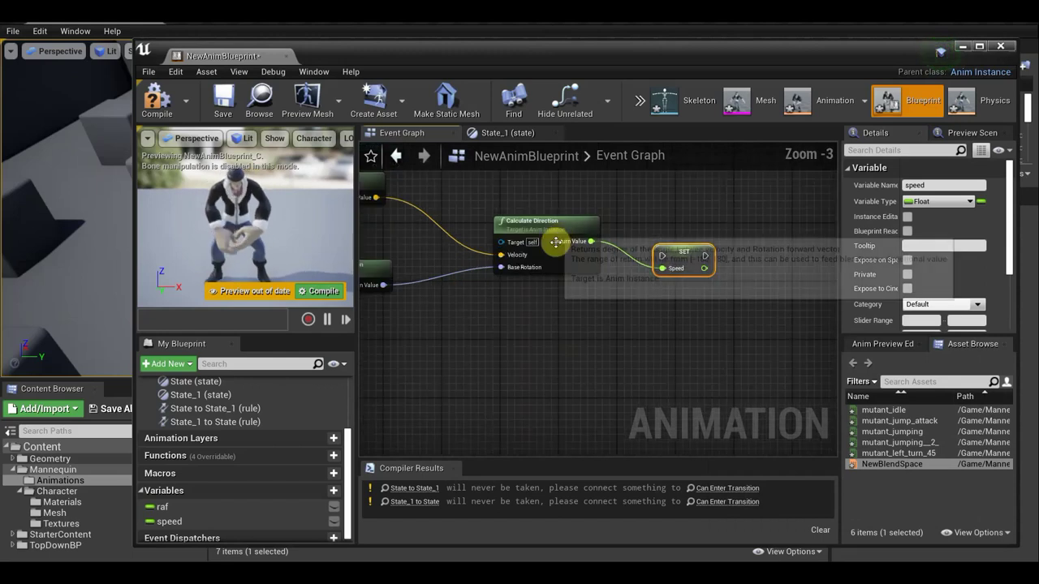
{"action": "right_click_drag", "start_coordinate": [560, 243], "coordinate": [600, 318]}
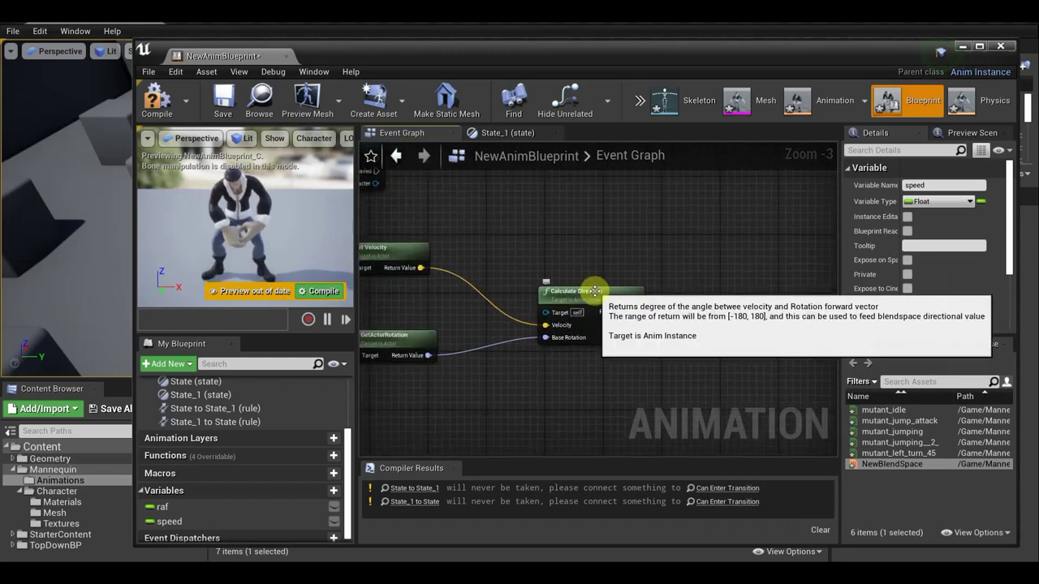
{"action": "left_click_drag", "start_coordinate": [600, 295], "coordinate": [590, 221]}
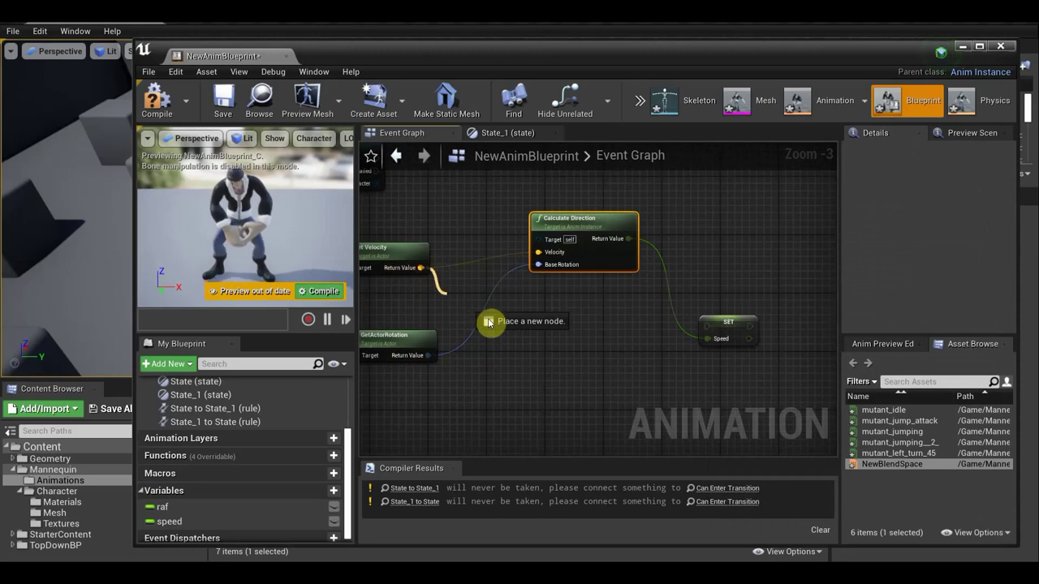
List actions for Get Velocity's vector output and search 'vector'.
{"action": "left_click_drag", "start_coordinate": [419, 268], "coordinate": [510, 341]}
{"action": "key", "text": "Escape"}
{"action": "scroll", "coordinate": [572, 297], "scroll_direction": "up", "scroll_amount": 1}
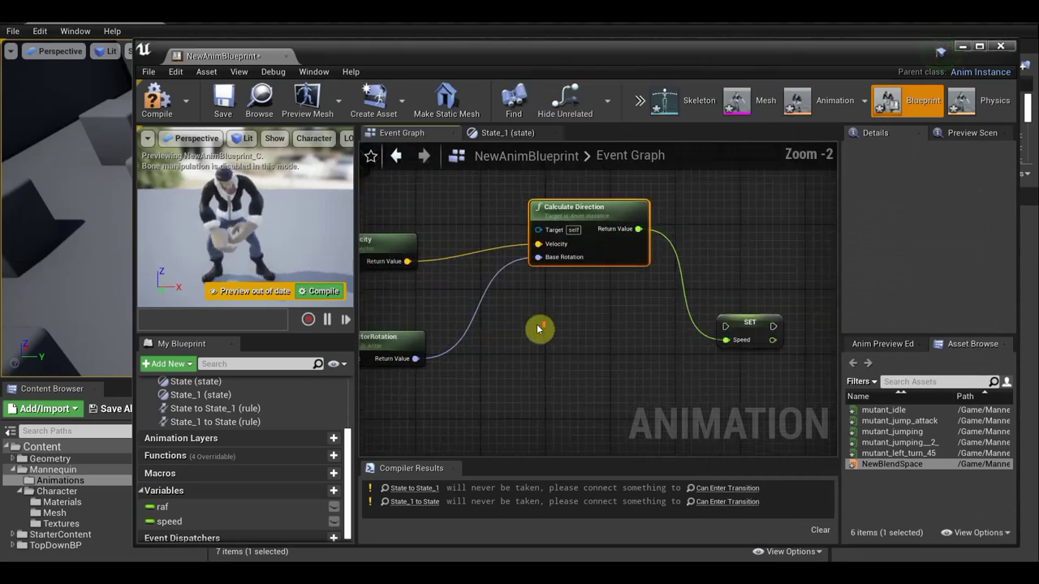
{"action": "left_click_drag", "start_coordinate": [408, 261], "coordinate": [495, 341]}
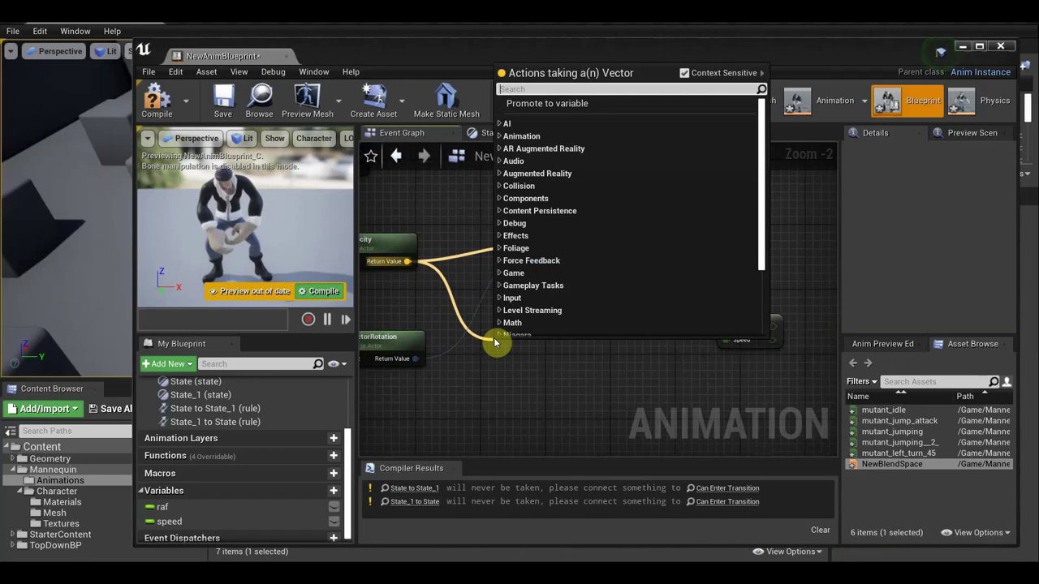
{"action": "type", "text": "v"}
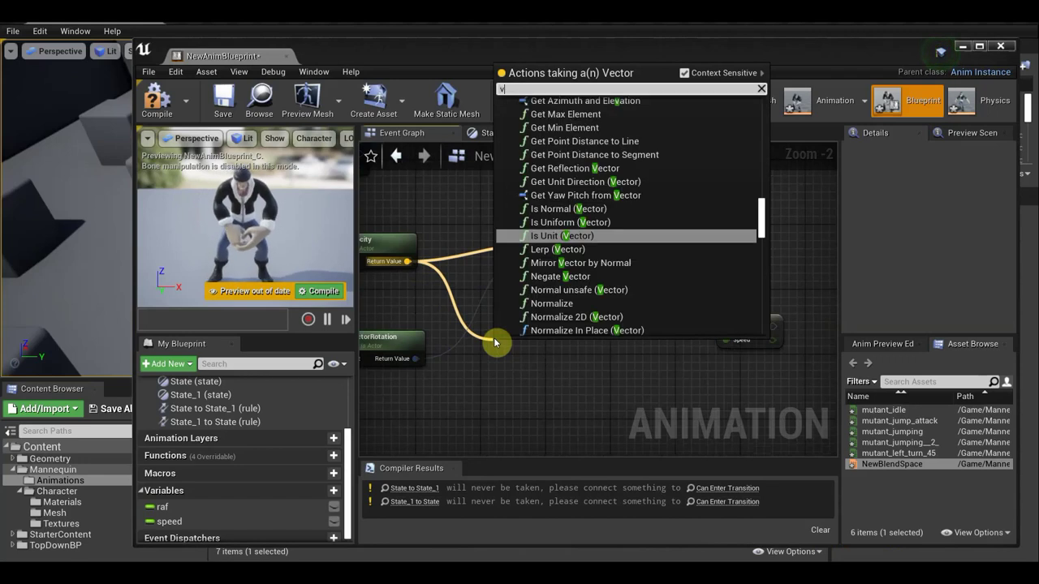
{"action": "type", "text": "ect"}
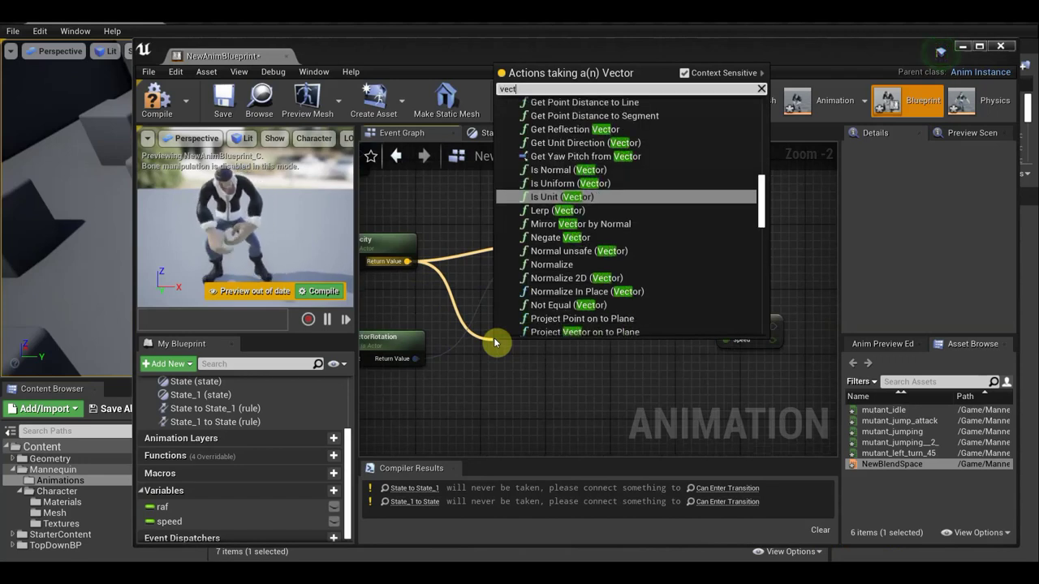
{"action": "type", "text": "or"}
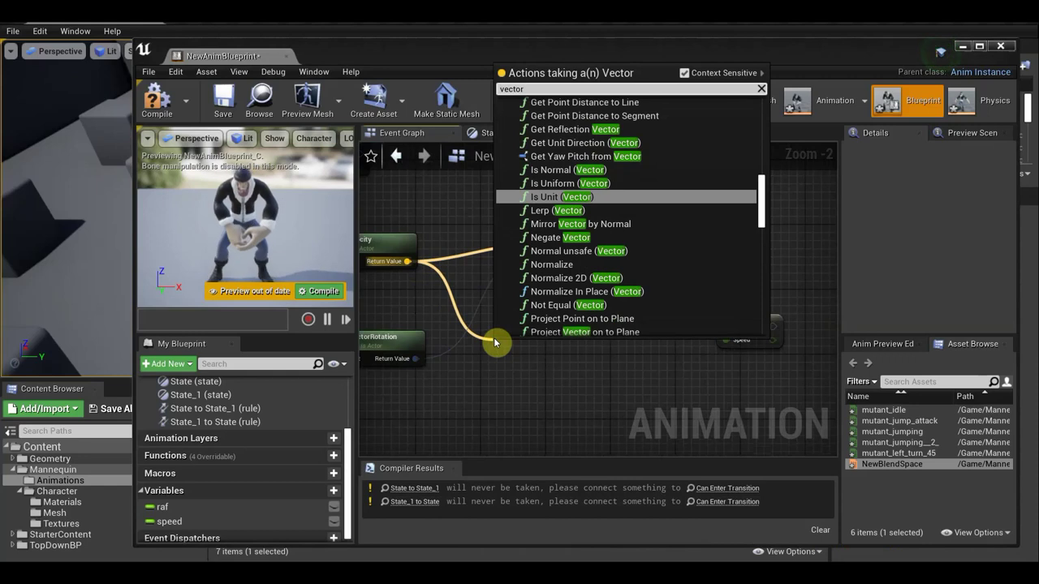
Place the Is Unit (Vector) node from the 'vector' search, then delete it again.
{"action": "key", "text": "Return"}
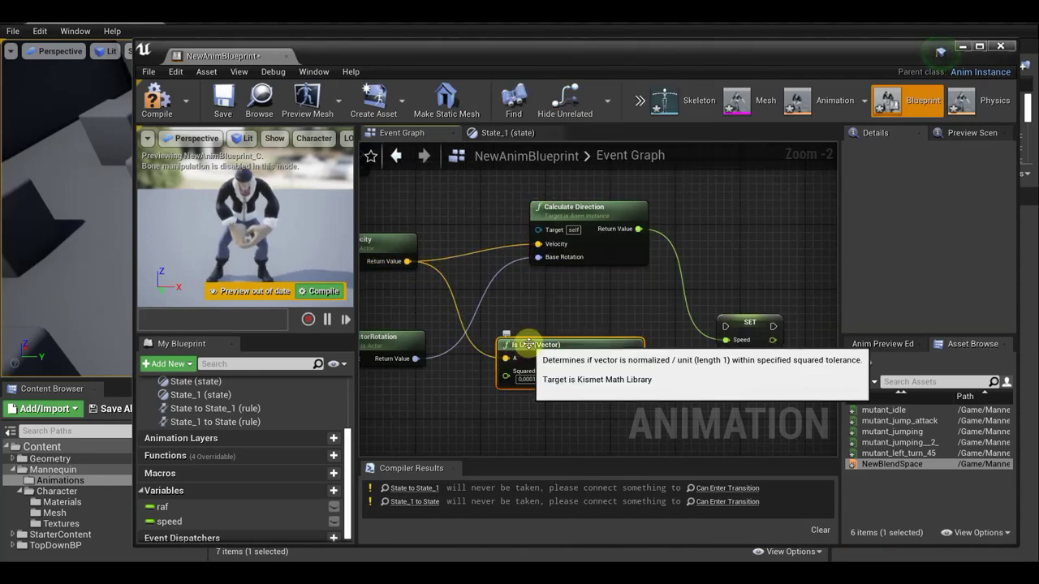
{"action": "right_click", "coordinate": [529, 352]}
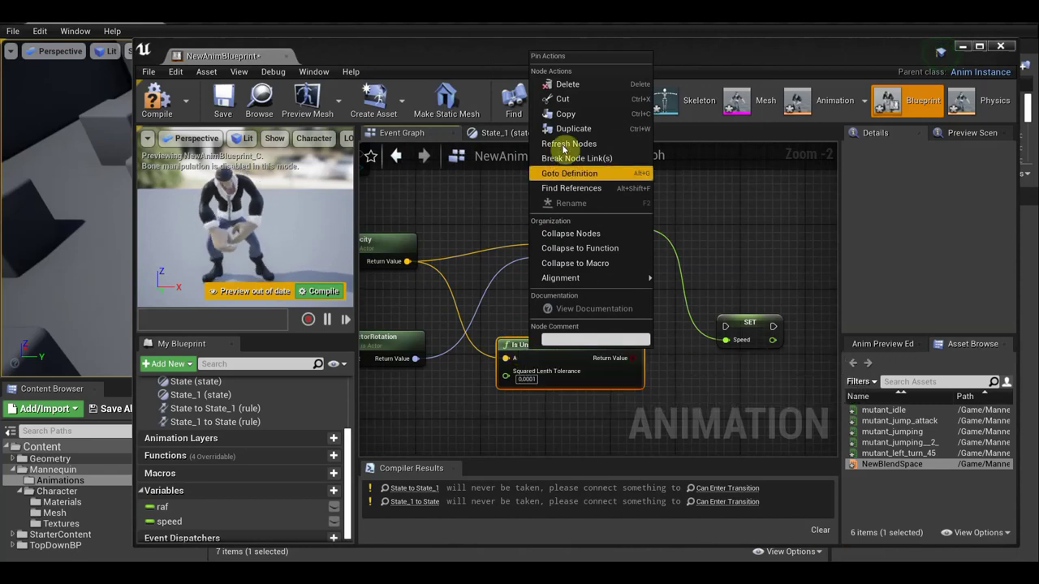
{"action": "left_click", "coordinate": [571, 84]}
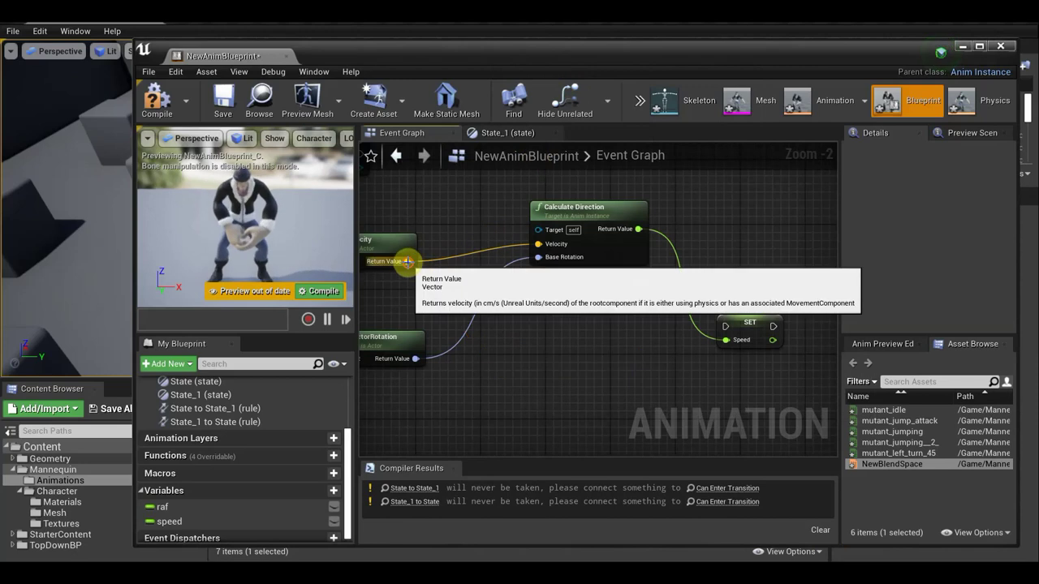
Browse the 'vector' and 'vectort' actions available from Get Velocity's Return Value.
{"action": "left_click_drag", "start_coordinate": [408, 262], "coordinate": [520, 369]}
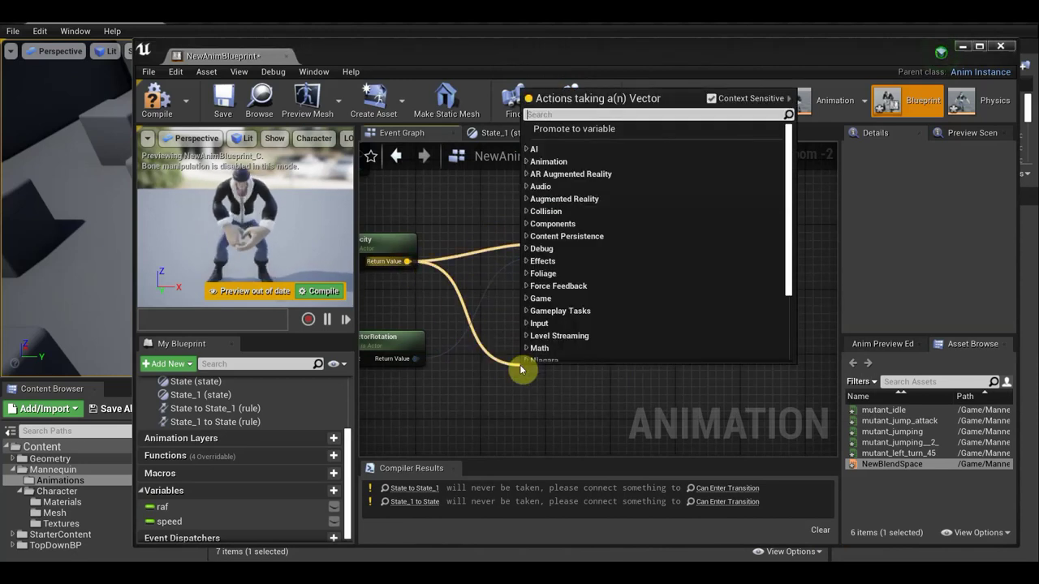
{"action": "type", "text": "vec"}
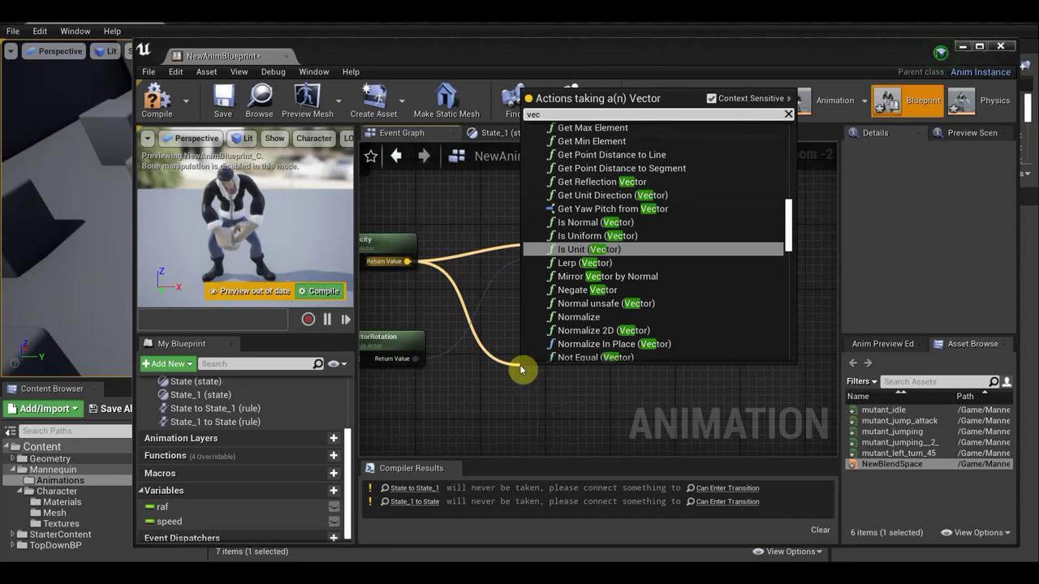
{"action": "type", "text": "tor"}
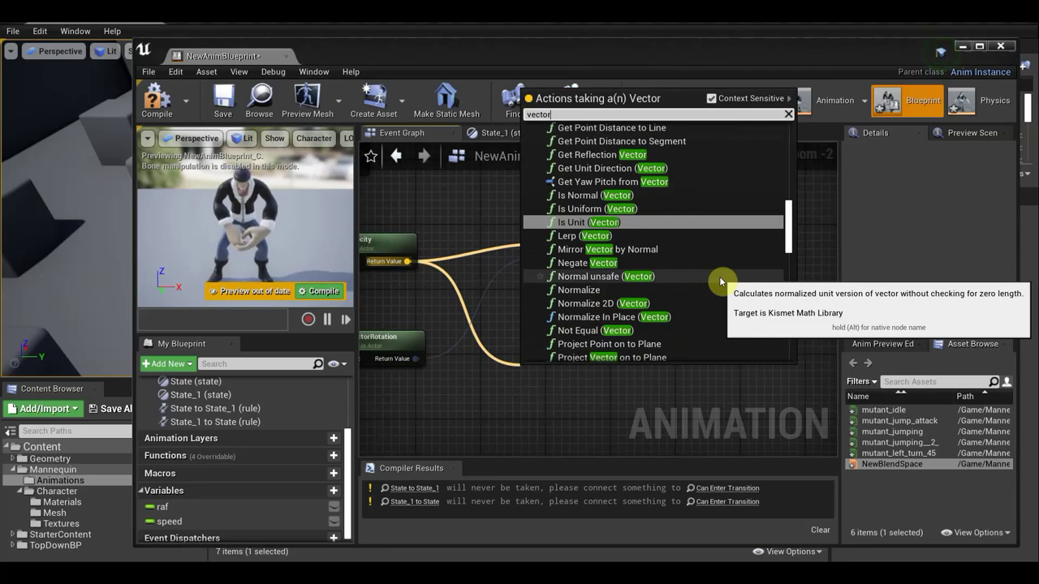
{"action": "scroll", "coordinate": [722, 281], "scroll_direction": "down", "scroll_amount": 1}
{"action": "scroll", "coordinate": [721, 280], "scroll_direction": "down", "scroll_amount": 1}
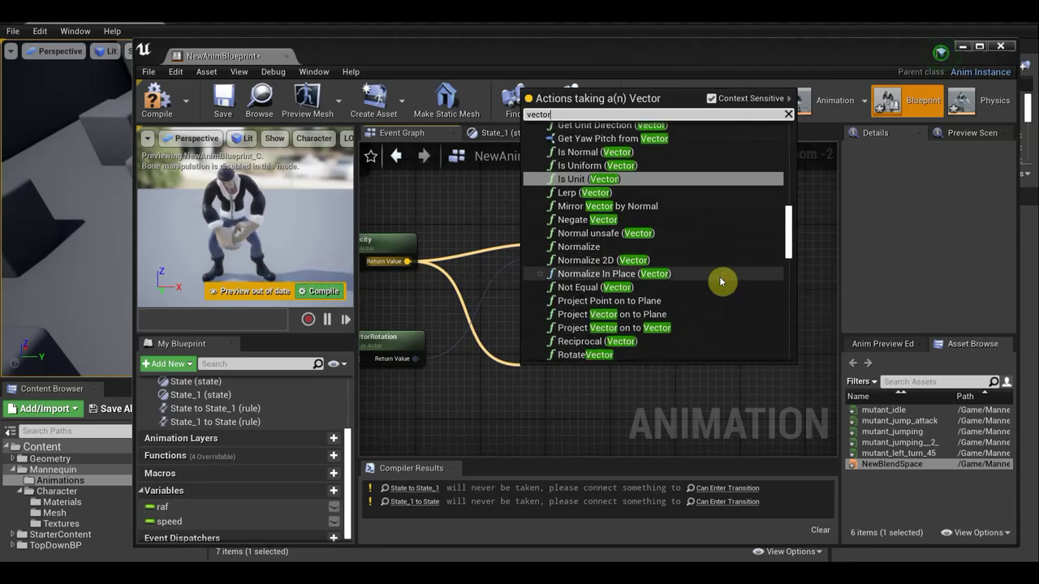
{"action": "scroll", "coordinate": [722, 282], "scroll_direction": "up", "scroll_amount": 1}
{"action": "type", "text": " t"}
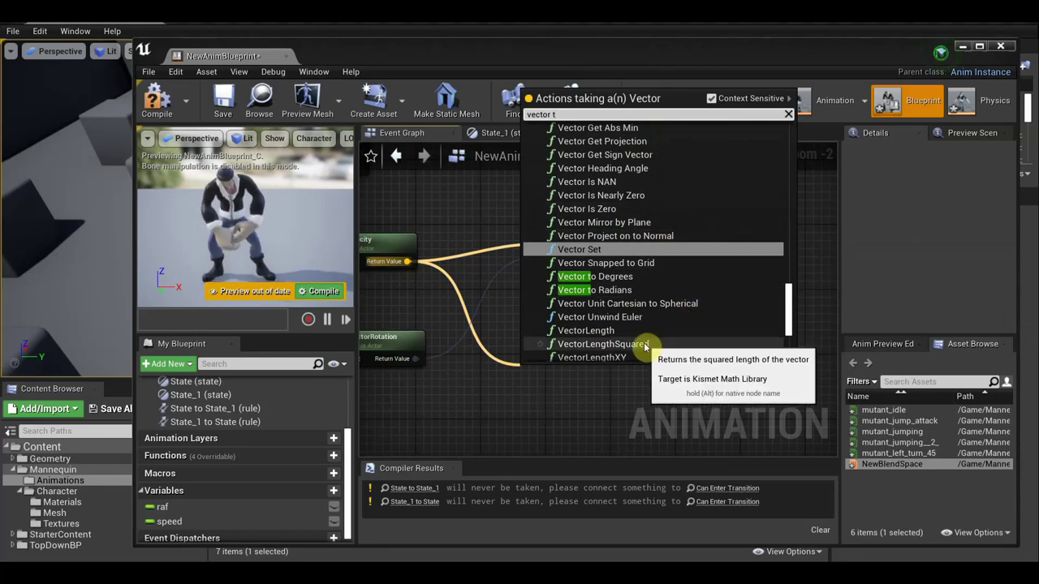
{"action": "scroll", "coordinate": [644, 343], "scroll_direction": "down", "scroll_amount": 2}
{"action": "scroll", "coordinate": [645, 343], "scroll_direction": "down", "scroll_amount": 3}
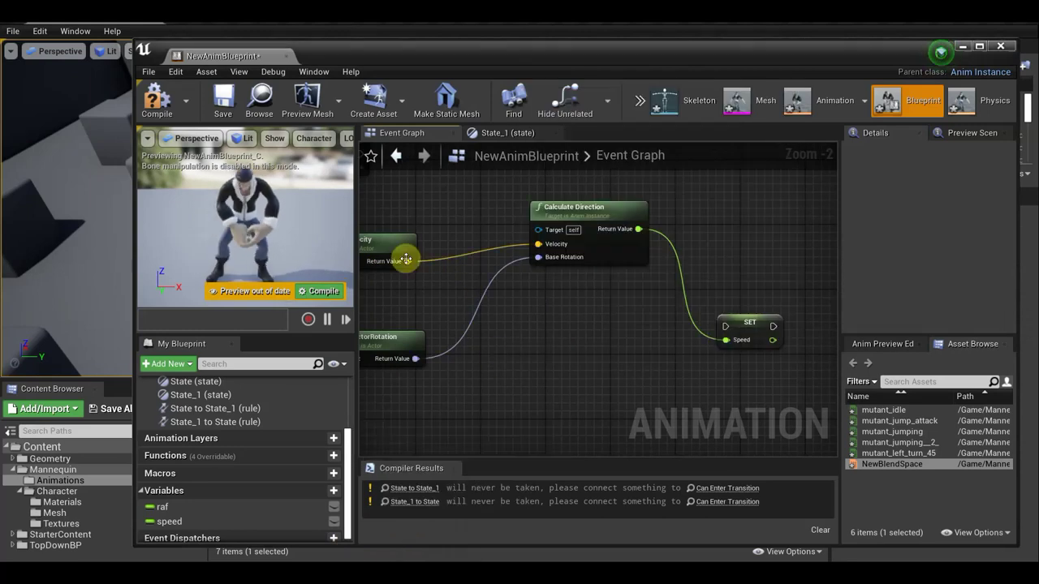
Search 'vector len' from the velocity output and add a VectorLengthSquared node.
{"action": "left_click_drag", "start_coordinate": [405, 258], "coordinate": [485, 349]}
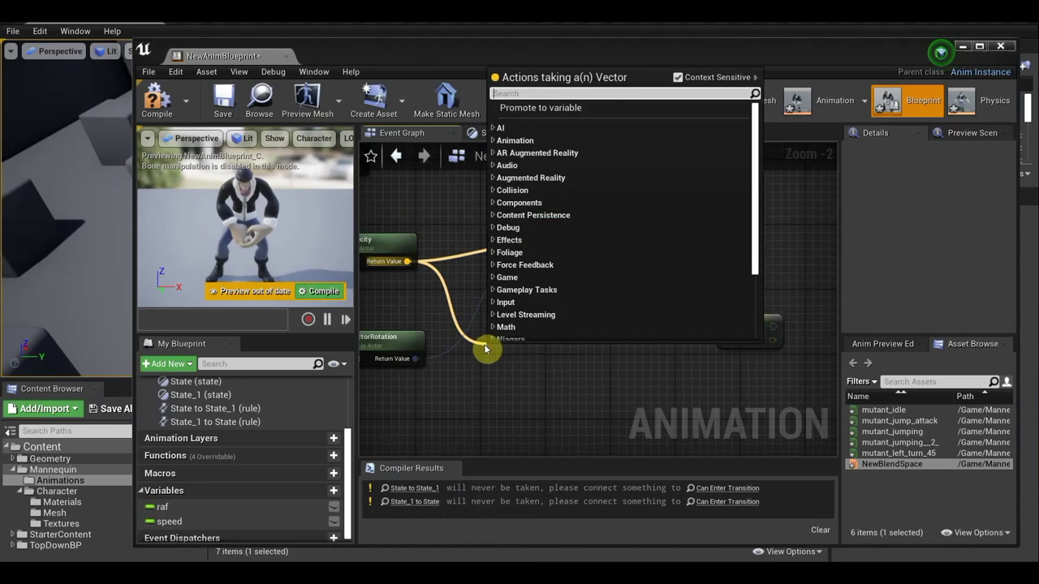
{"action": "type", "text": "vect"}
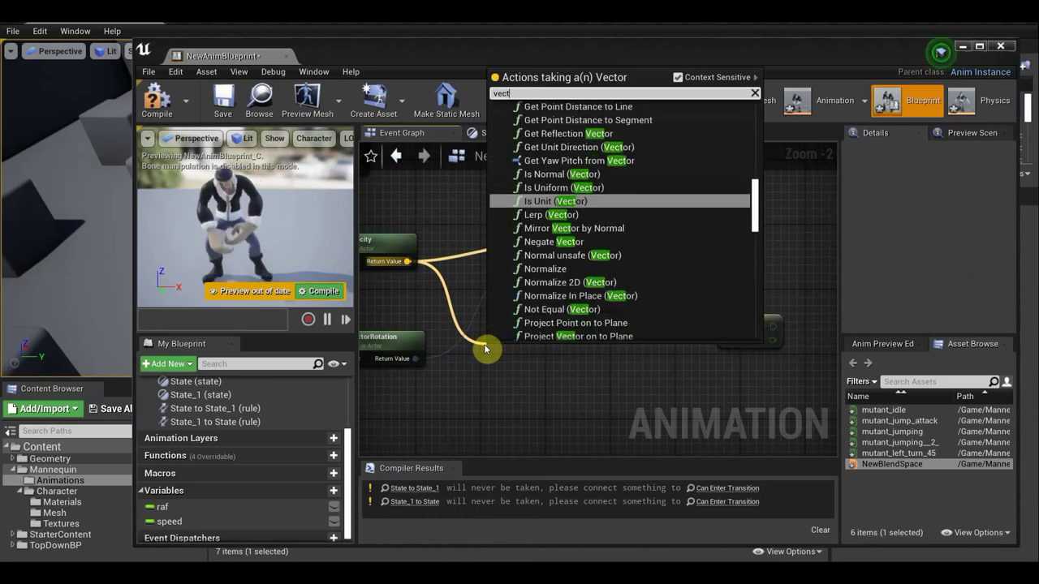
{"action": "type", "text": "or "}
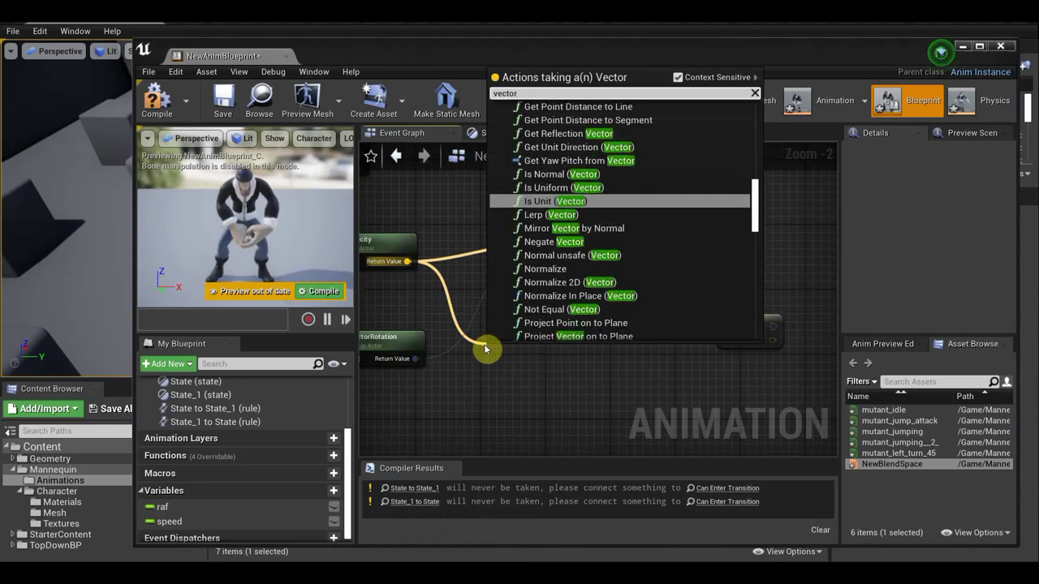
{"action": "type", "text": "l"}
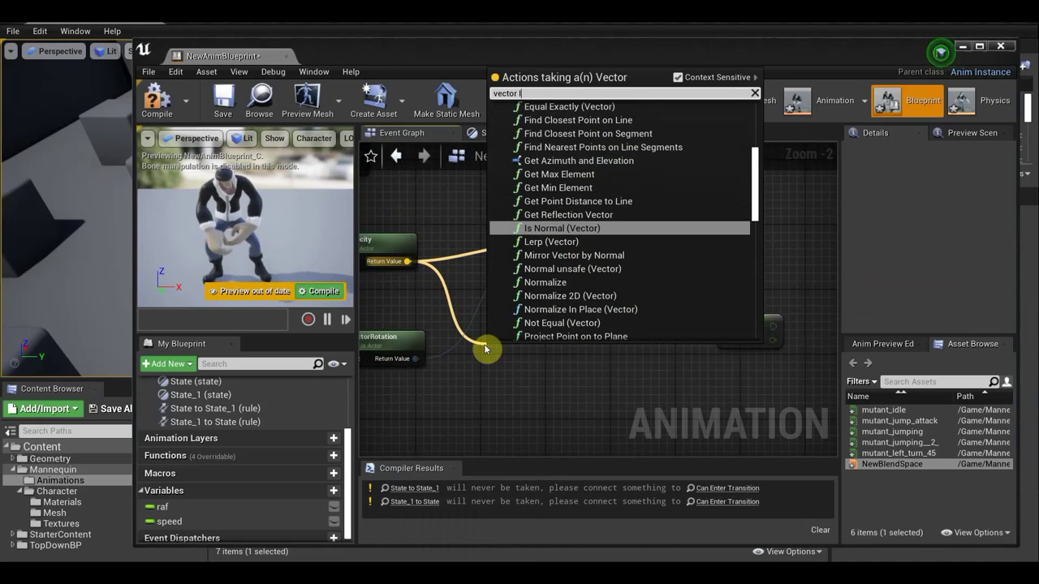
{"action": "type", "text": "eng"}
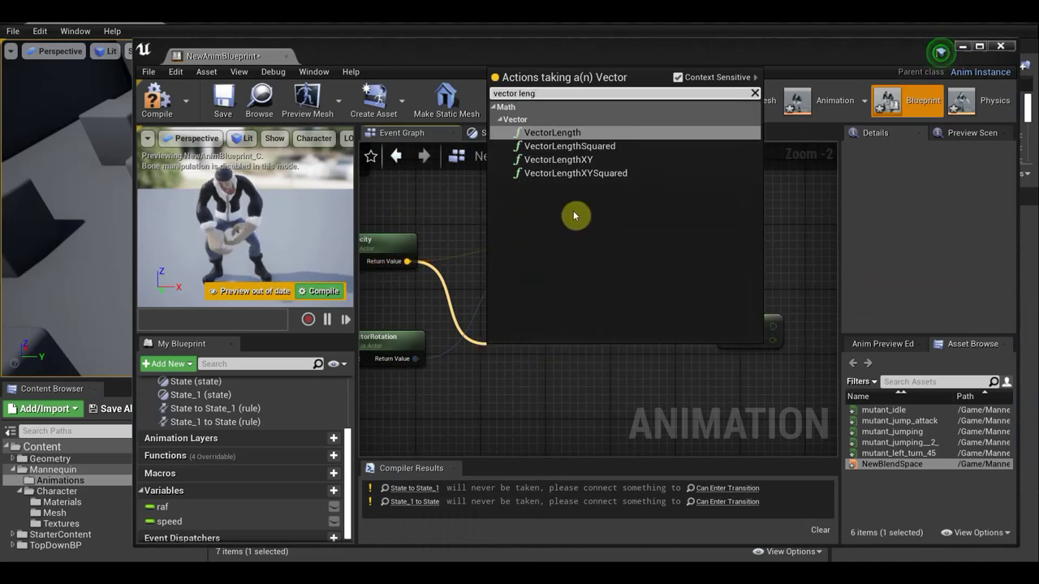
{"action": "left_click", "coordinate": [568, 146]}
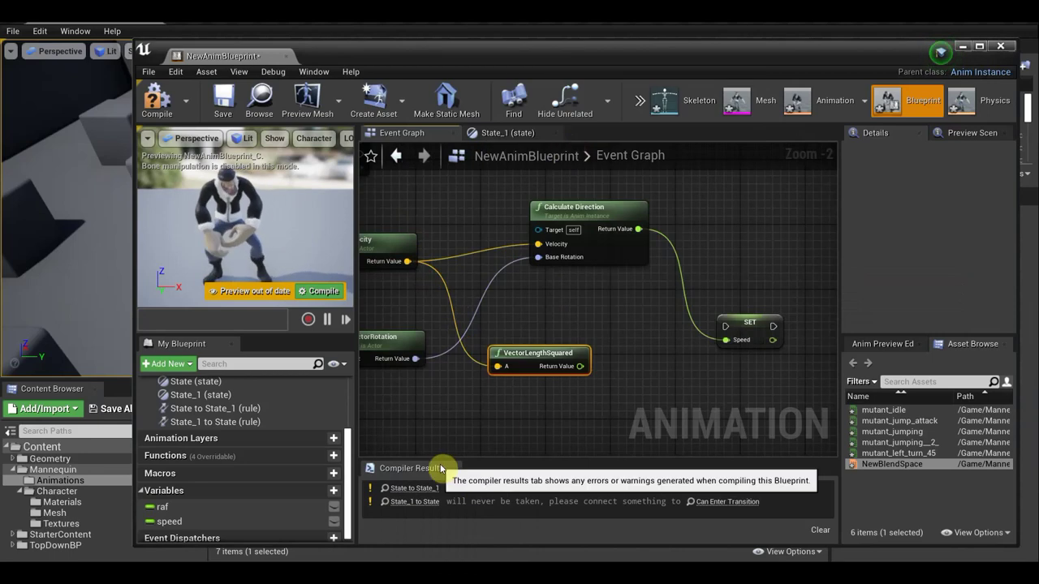
Wire VectorLengthSquared's Return Value into the SET node's Speed input, then start a wire from Calculate Direction.
{"action": "scroll", "coordinate": [691, 304], "scroll_direction": "up", "scroll_amount": 2}
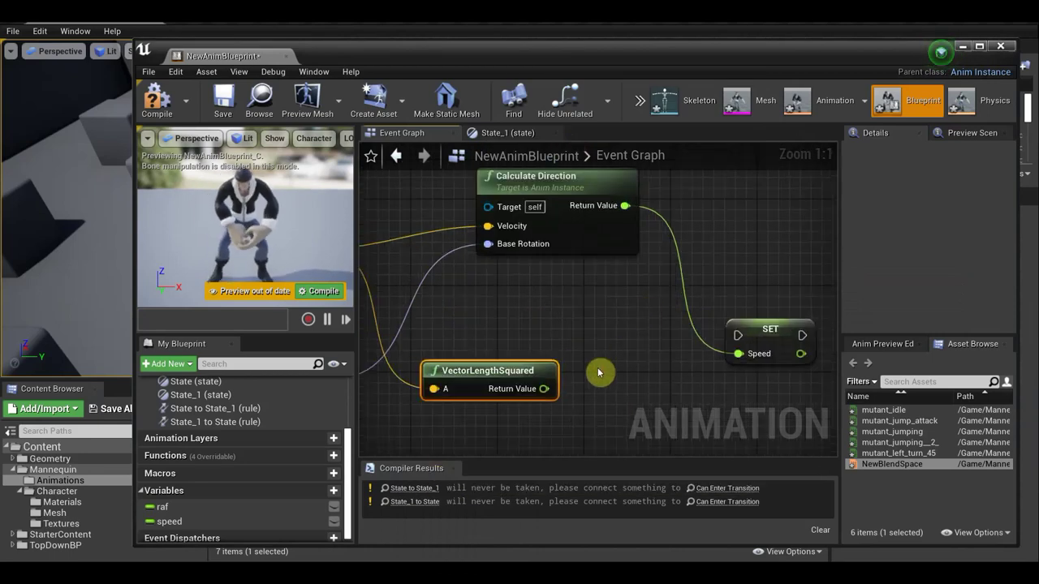
{"action": "left_click_drag", "start_coordinate": [543, 388], "coordinate": [740, 354]}
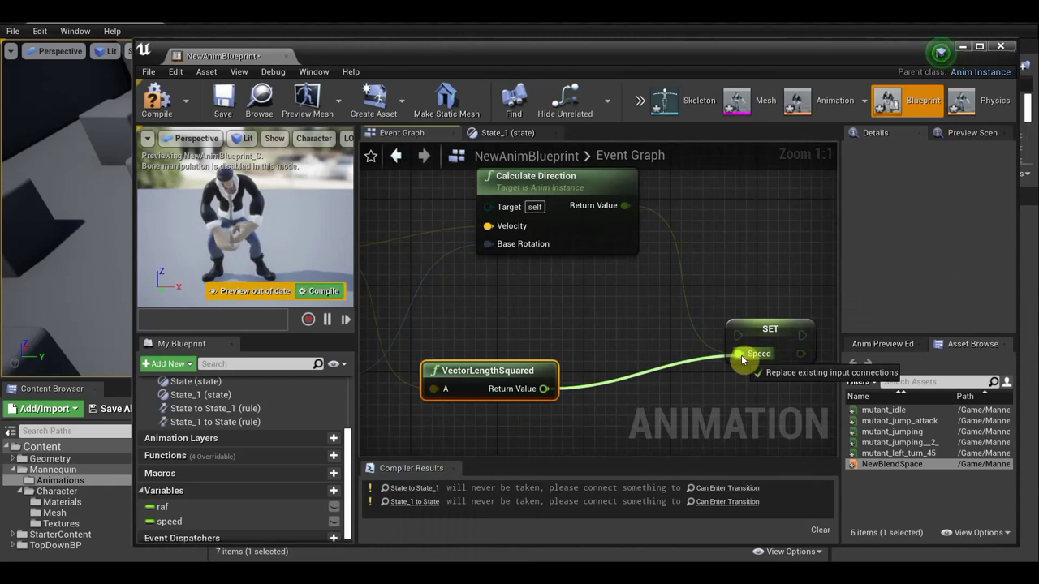
{"action": "right_click_drag", "start_coordinate": [698, 268], "coordinate": [582, 313]}
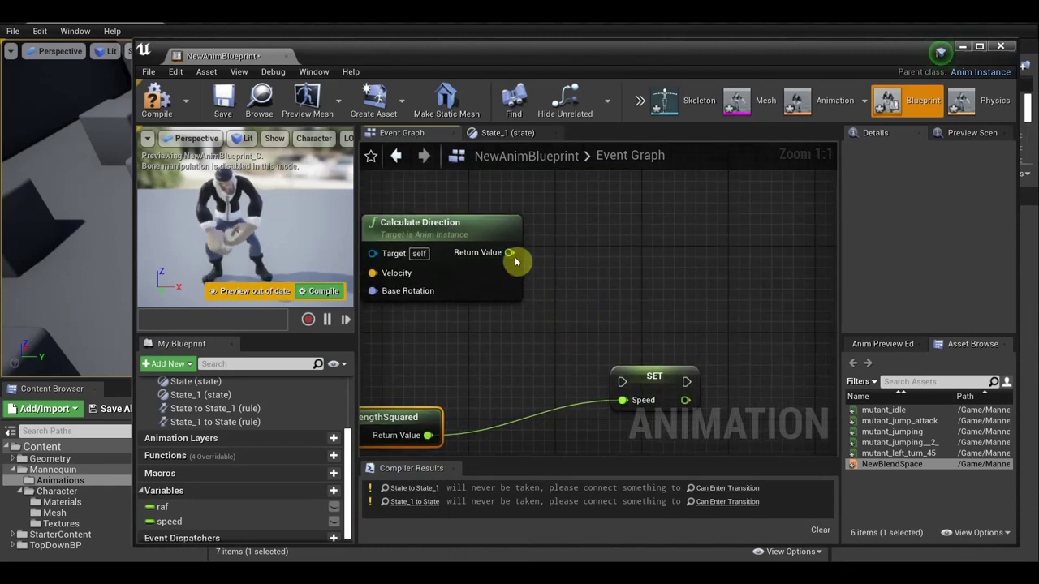
{"action": "left_click_drag", "start_coordinate": [509, 252], "coordinate": [604, 254]}
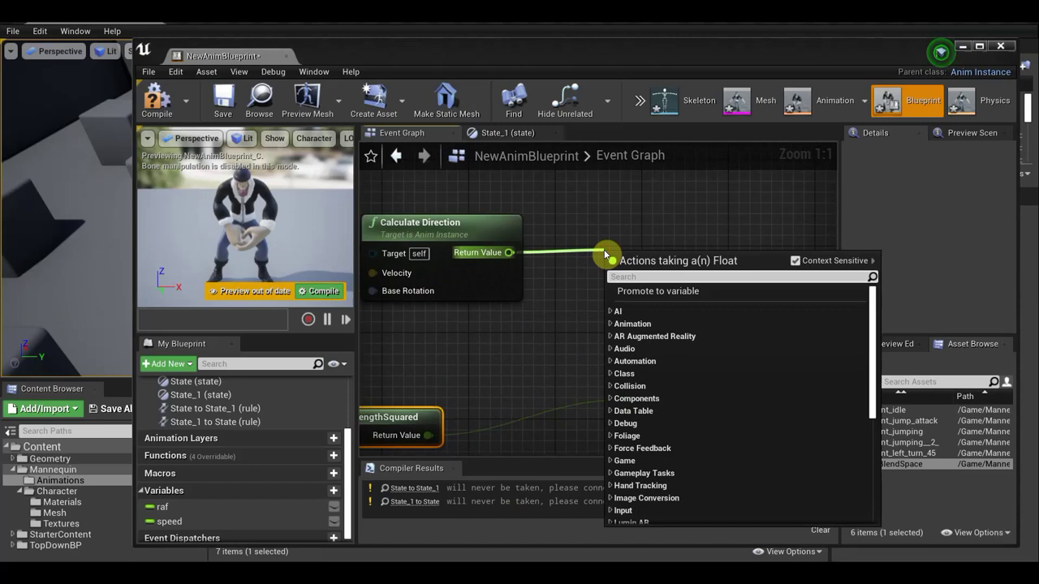
Search 'set dere' from Calculate Direction's Return Value, cancel, and reopen its action menu.
{"action": "type", "text": "s"}
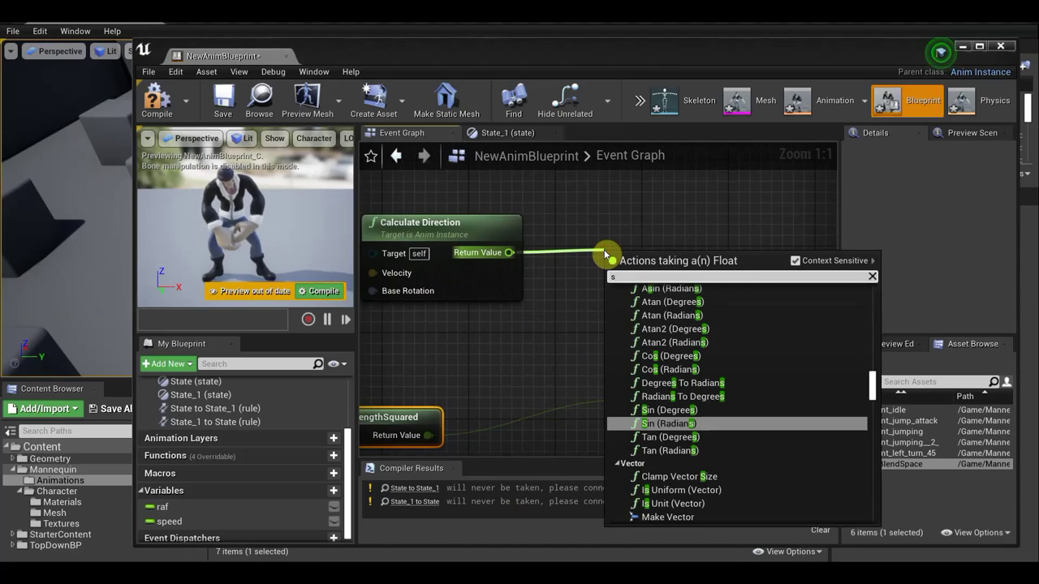
{"action": "type", "text": "et"}
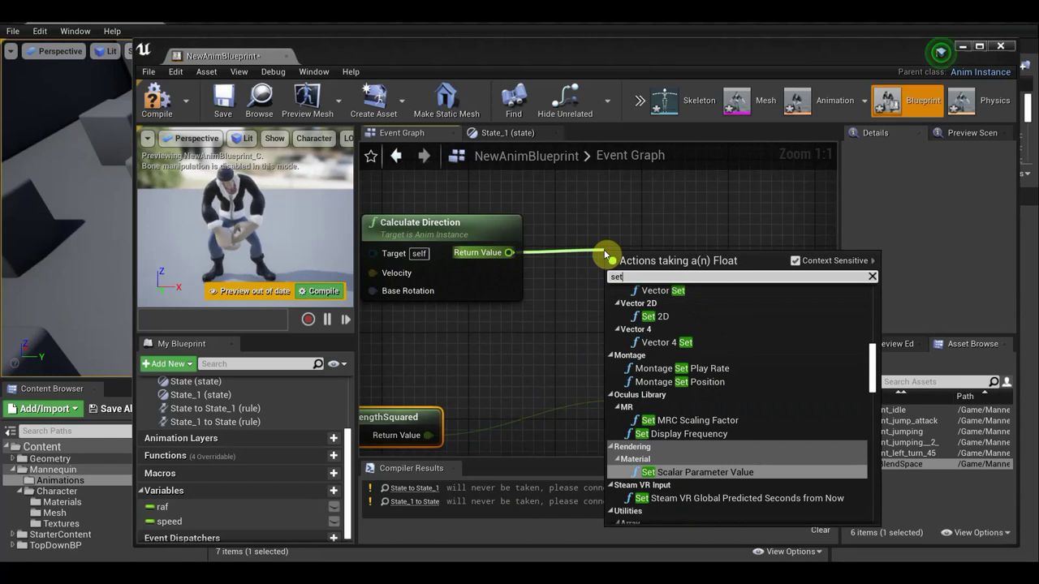
{"action": "type", "text": " der"}
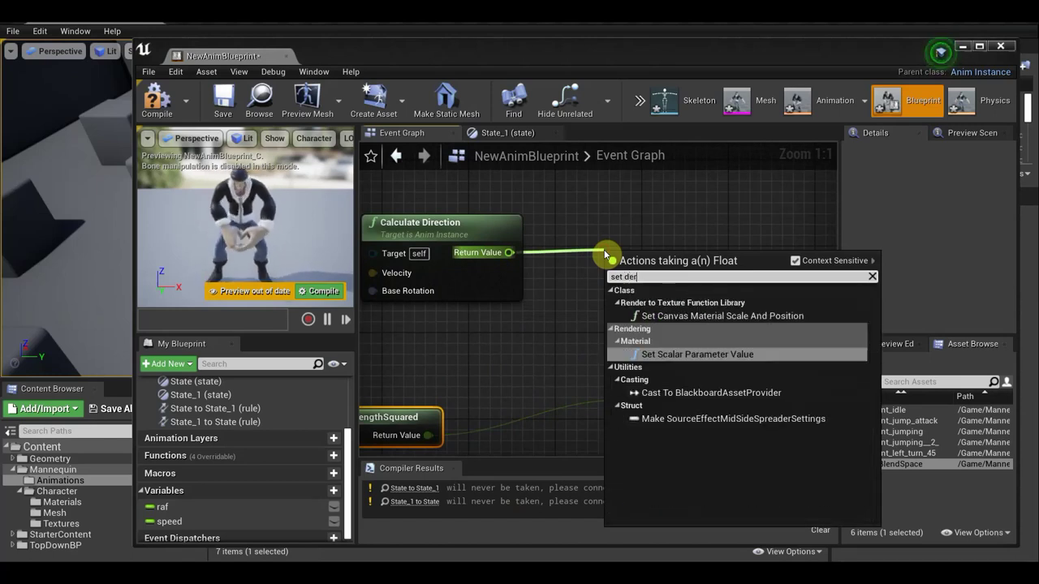
{"action": "type", "text": "e"}
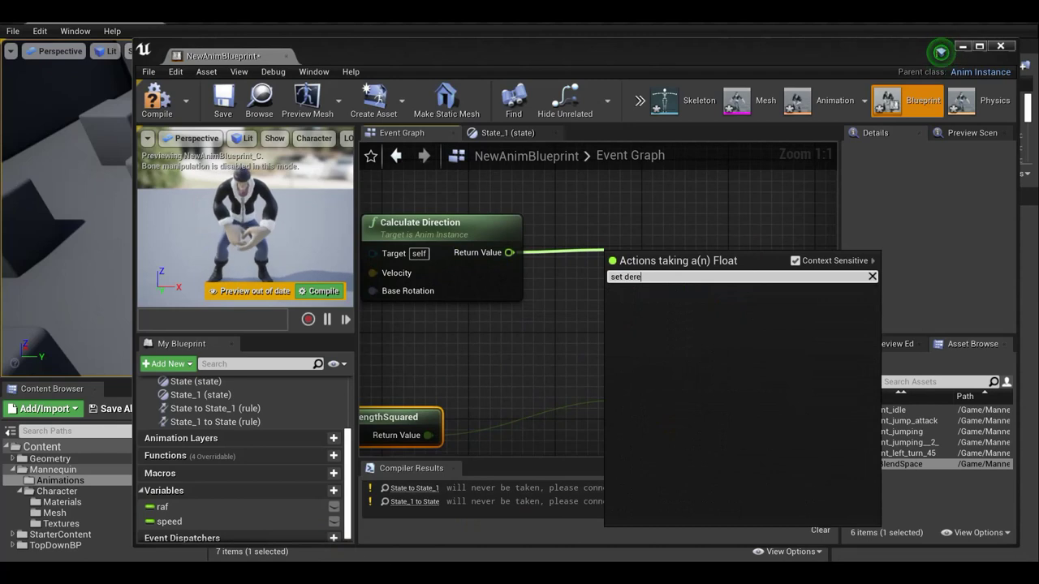
{"action": "key", "text": "Escape"}
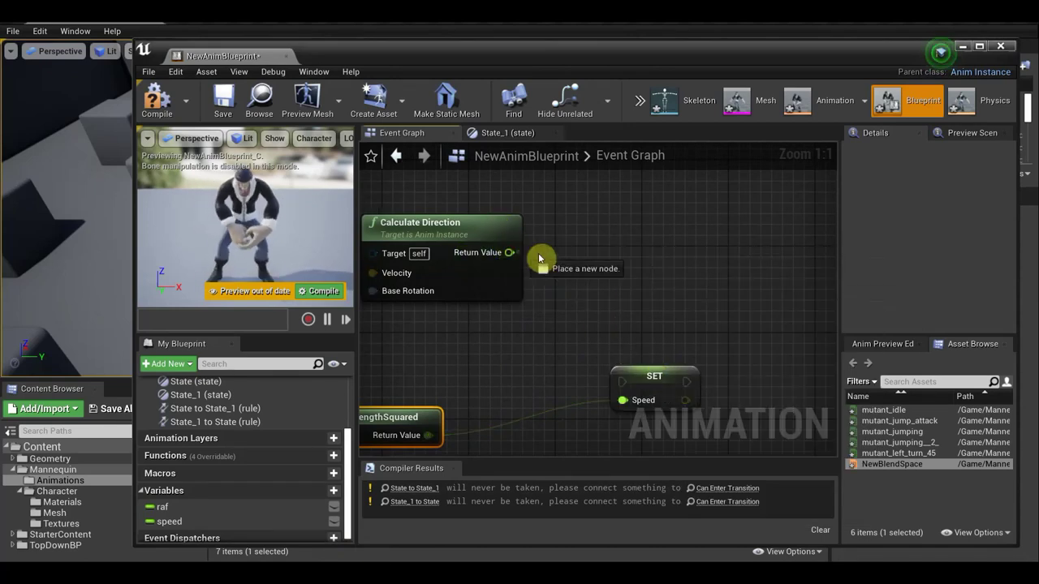
{"action": "left_click_drag", "start_coordinate": [509, 253], "coordinate": [601, 263]}
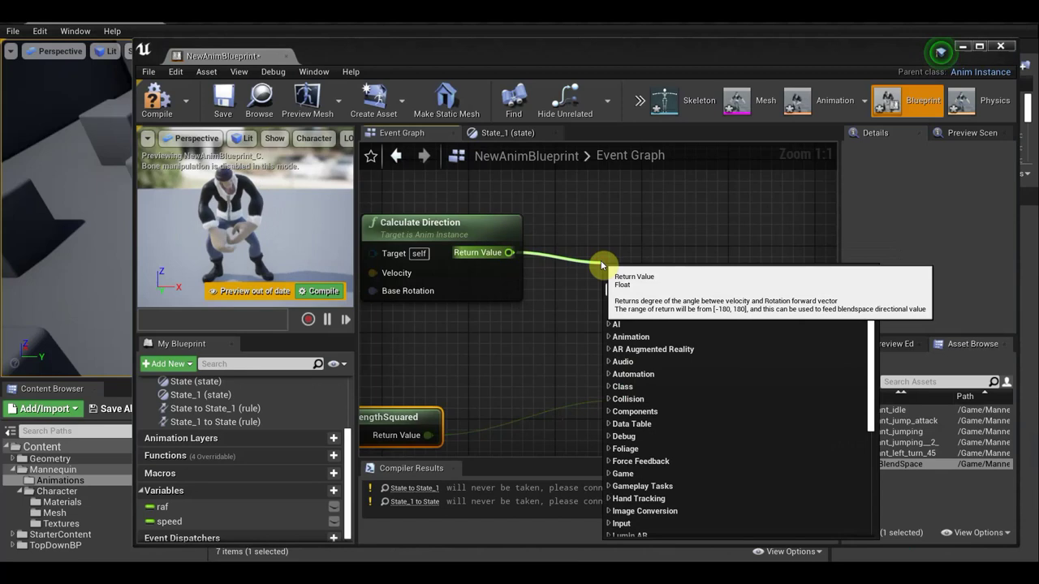
{"action": "type", "text": "set"}
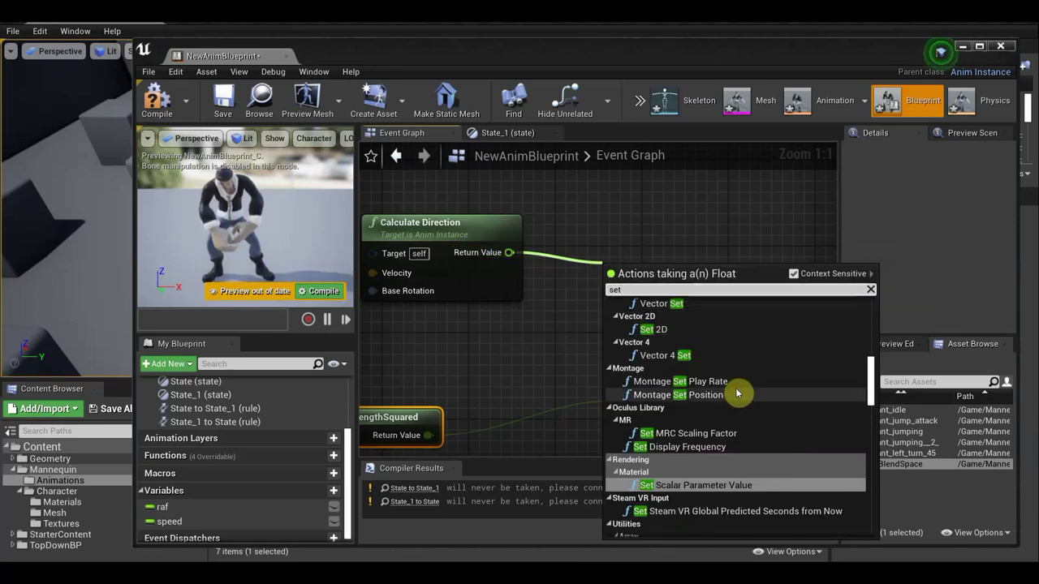
{"action": "scroll", "coordinate": [752, 396], "scroll_direction": "down", "scroll_amount": 1}
{"action": "scroll", "coordinate": [753, 396], "scroll_direction": "down", "scroll_amount": 1}
{"action": "scroll", "coordinate": [759, 397], "scroll_direction": "down", "scroll_amount": 2}
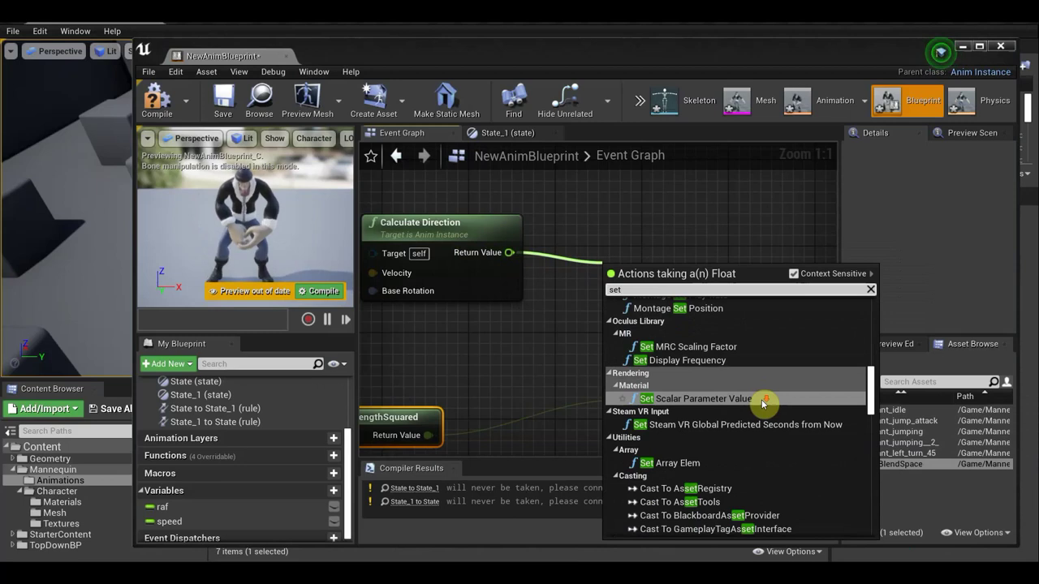
{"action": "scroll", "coordinate": [763, 402], "scroll_direction": "up", "scroll_amount": 4}
{"action": "scroll", "coordinate": [763, 403], "scroll_direction": "up", "scroll_amount": 4}
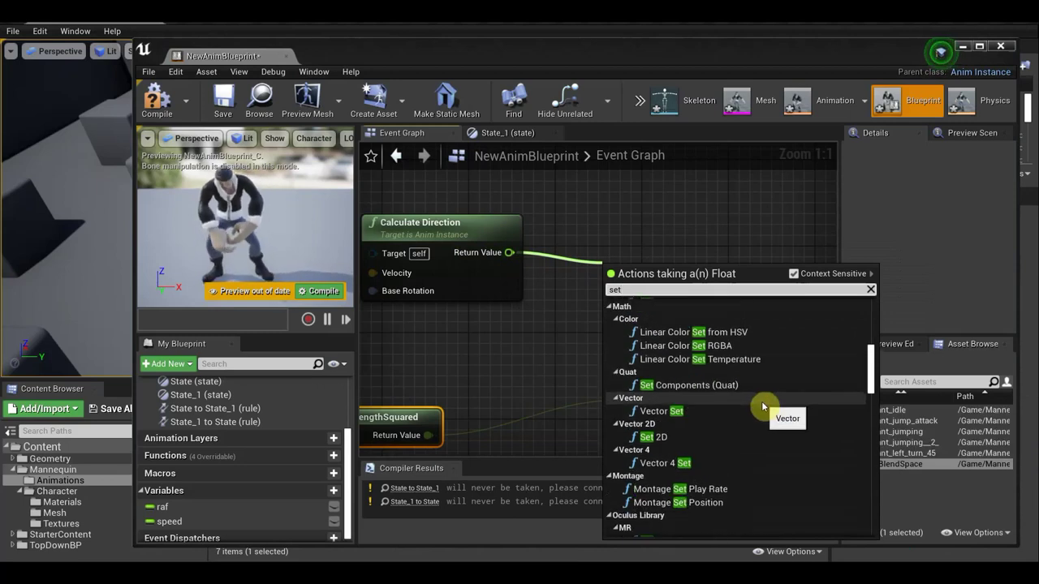
{"action": "scroll", "coordinate": [763, 407], "scroll_direction": "up", "scroll_amount": 2}
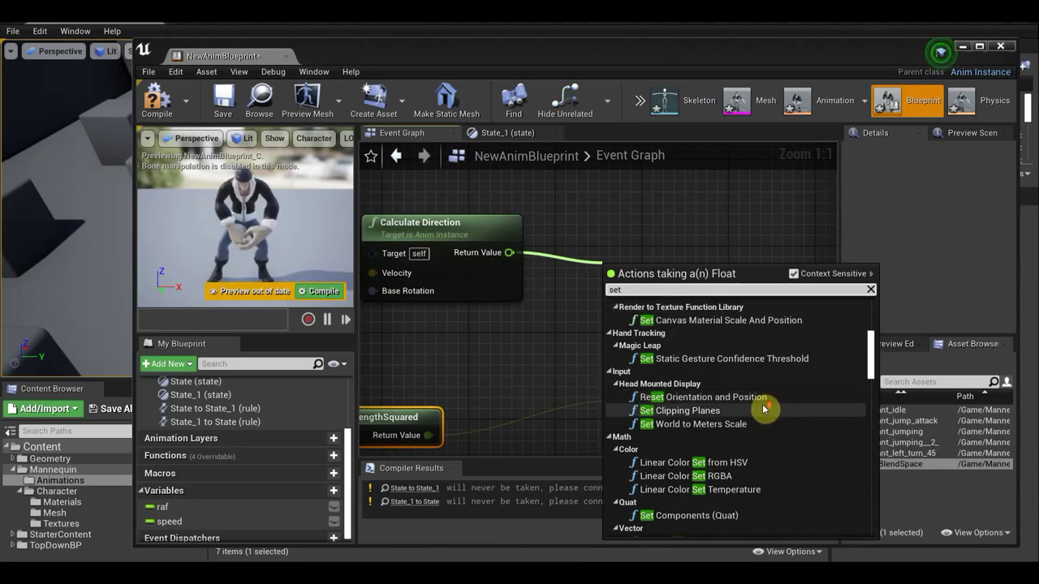
{"action": "scroll", "coordinate": [762, 408], "scroll_direction": "up", "scroll_amount": 1}
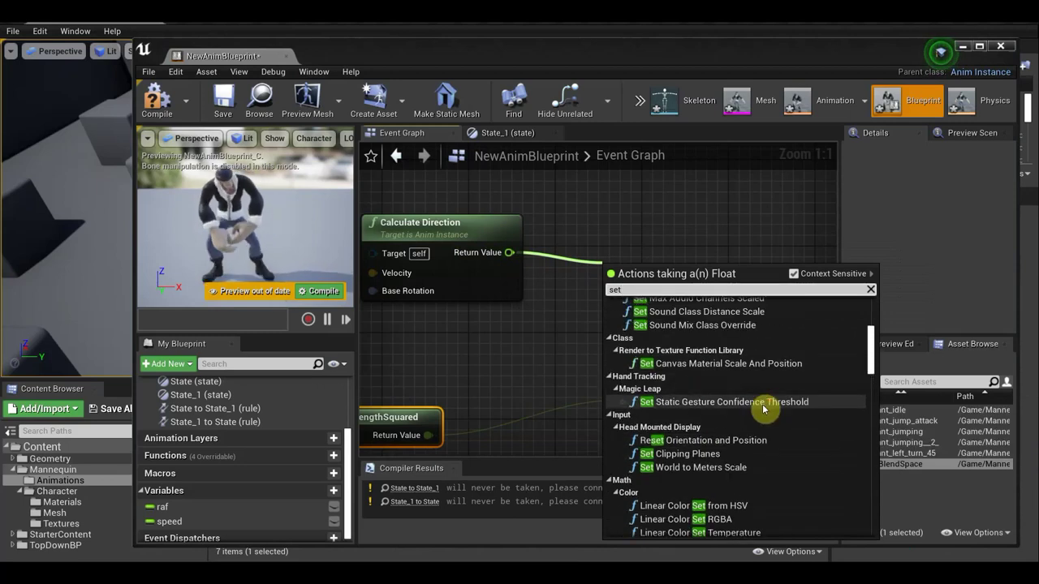
{"action": "scroll", "coordinate": [763, 408], "scroll_direction": "down", "scroll_amount": 1}
{"action": "scroll", "coordinate": [767, 408], "scroll_direction": "down", "scroll_amount": 2}
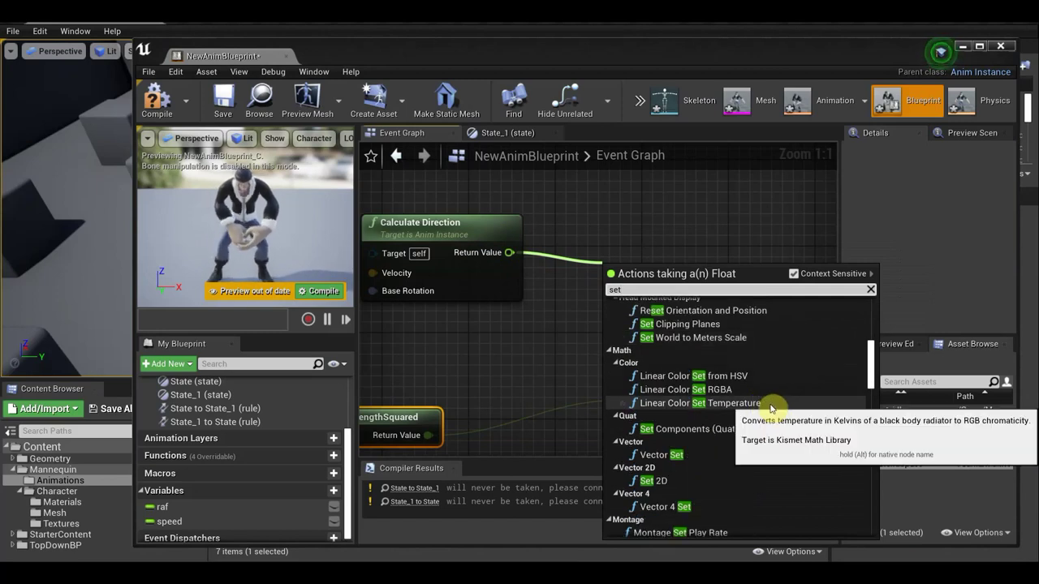
{"action": "scroll", "coordinate": [771, 408], "scroll_direction": "down", "scroll_amount": 1}
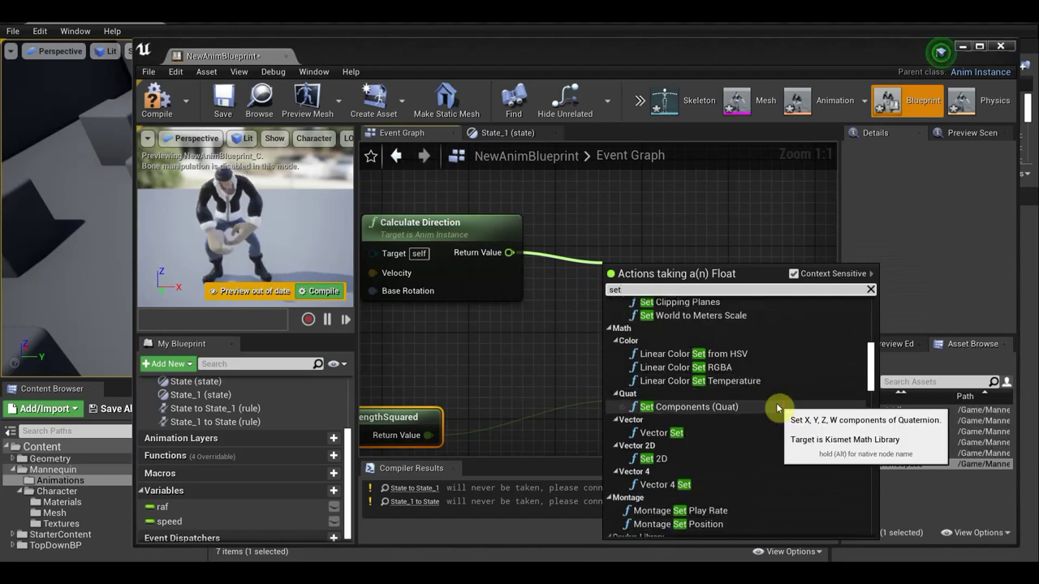
{"action": "scroll", "coordinate": [777, 407], "scroll_direction": "down", "scroll_amount": 1}
{"action": "scroll", "coordinate": [778, 409], "scroll_direction": "down", "scroll_amount": 1}
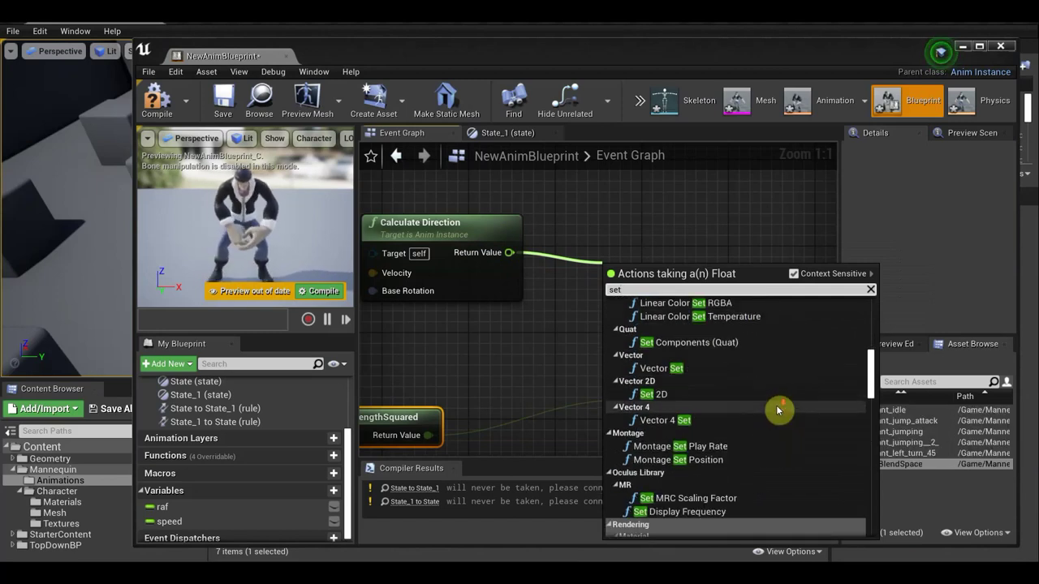
{"action": "scroll", "coordinate": [776, 410], "scroll_direction": "down", "scroll_amount": 2}
{"action": "scroll", "coordinate": [806, 423], "scroll_direction": "down", "scroll_amount": 1}
{"action": "scroll", "coordinate": [805, 423], "scroll_direction": "down", "scroll_amount": 2}
{"action": "scroll", "coordinate": [811, 410], "scroll_direction": "down", "scroll_amount": 1}
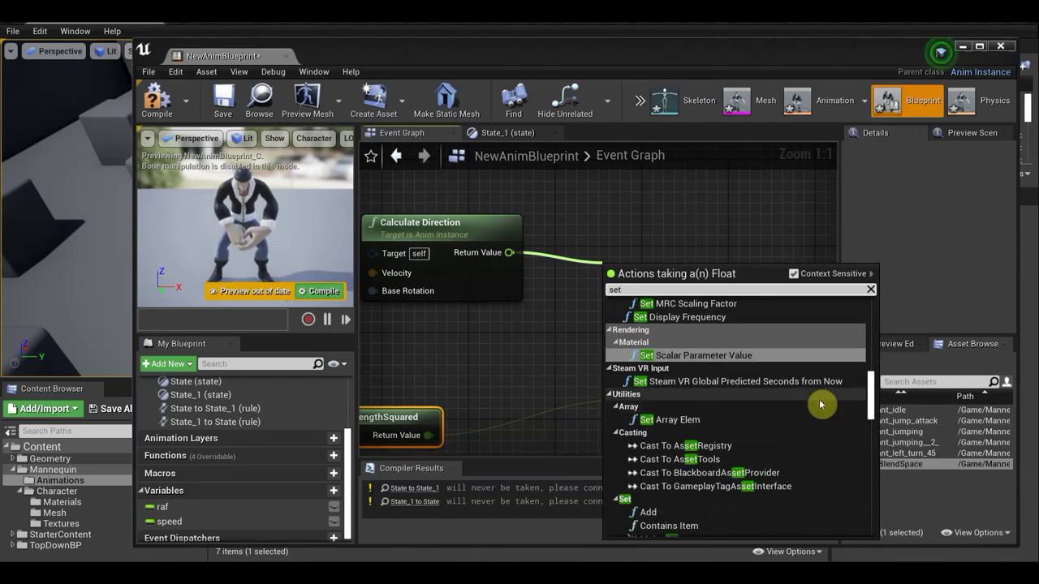
{"action": "scroll", "coordinate": [817, 407], "scroll_direction": "down", "scroll_amount": 2}
{"action": "scroll", "coordinate": [816, 410], "scroll_direction": "down", "scroll_amount": 2}
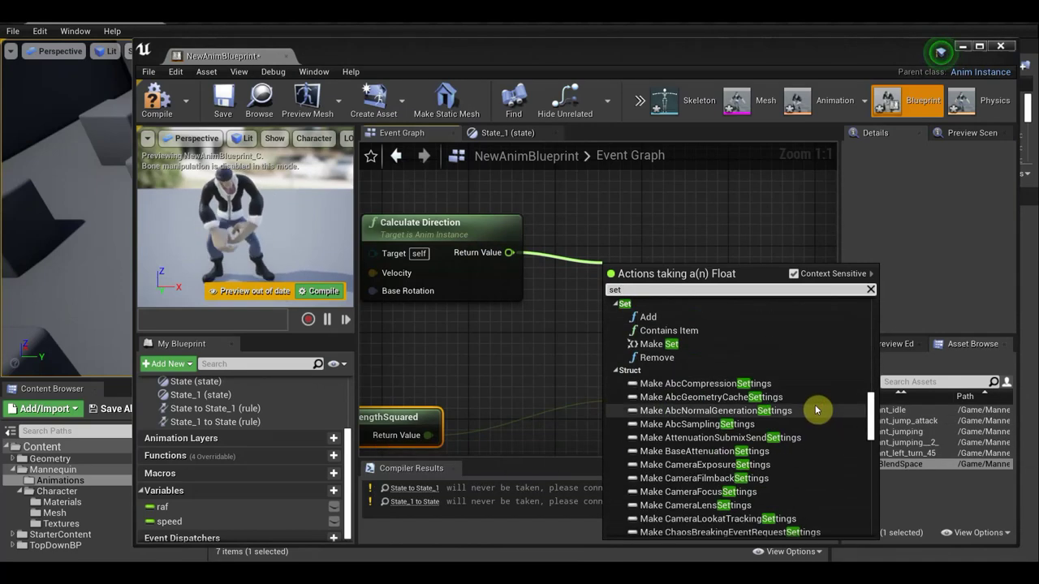
{"action": "scroll", "coordinate": [813, 409], "scroll_direction": "up", "scroll_amount": 1}
{"action": "scroll", "coordinate": [812, 409], "scroll_direction": "down", "scroll_amount": 4}
{"action": "scroll", "coordinate": [812, 409], "scroll_direction": "down", "scroll_amount": 4}
{"action": "scroll", "coordinate": [813, 410], "scroll_direction": "down", "scroll_amount": 3}
{"action": "scroll", "coordinate": [813, 410], "scroll_direction": "down", "scroll_amount": 5}
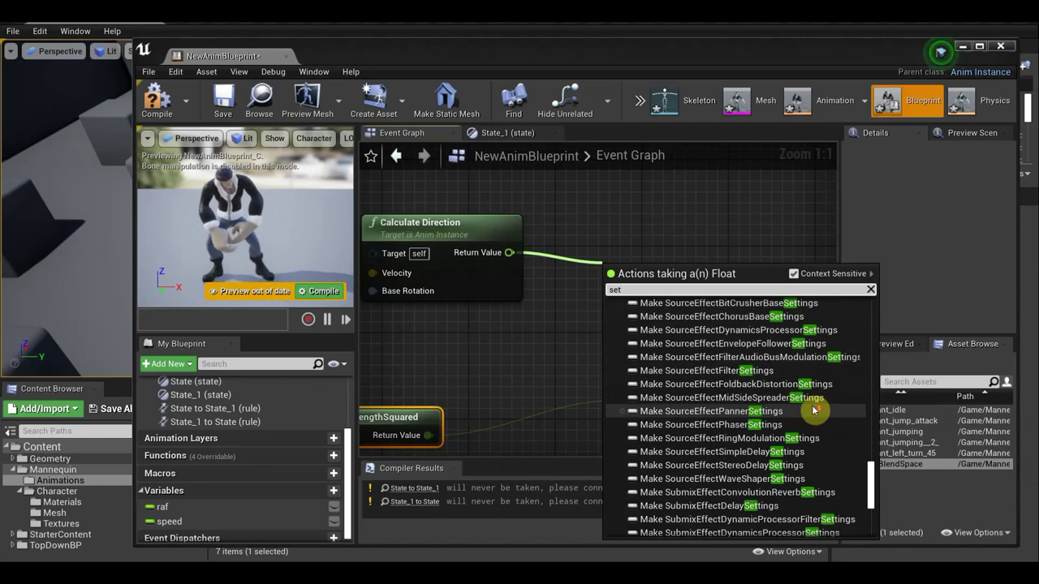
{"action": "scroll", "coordinate": [813, 410], "scroll_direction": "up", "scroll_amount": 2}
{"action": "scroll", "coordinate": [813, 410], "scroll_direction": "up", "scroll_amount": 5}
{"action": "scroll", "coordinate": [813, 410], "scroll_direction": "up", "scroll_amount": 5}
{"action": "scroll", "coordinate": [813, 410], "scroll_direction": "up", "scroll_amount": 3}
{"action": "scroll", "coordinate": [813, 410], "scroll_direction": "up", "scroll_amount": 5}
{"action": "scroll", "coordinate": [813, 409], "scroll_direction": "up", "scroll_amount": 5}
{"action": "scroll", "coordinate": [813, 410], "scroll_direction": "up", "scroll_amount": 3}
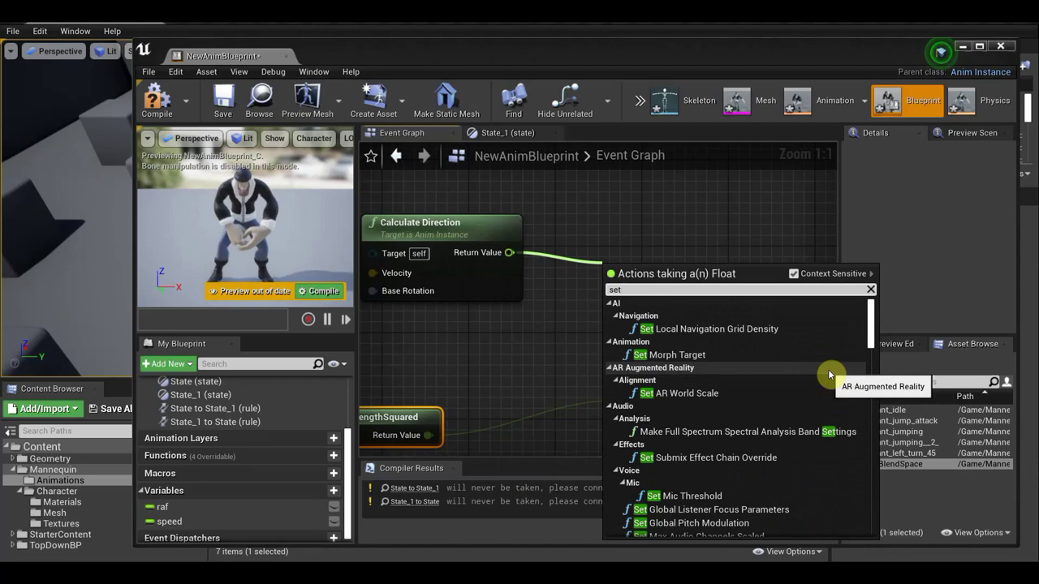
{"action": "scroll", "coordinate": [828, 369], "scroll_direction": "down", "scroll_amount": 1}
{"action": "scroll", "coordinate": [830, 374], "scroll_direction": "down", "scroll_amount": 2}
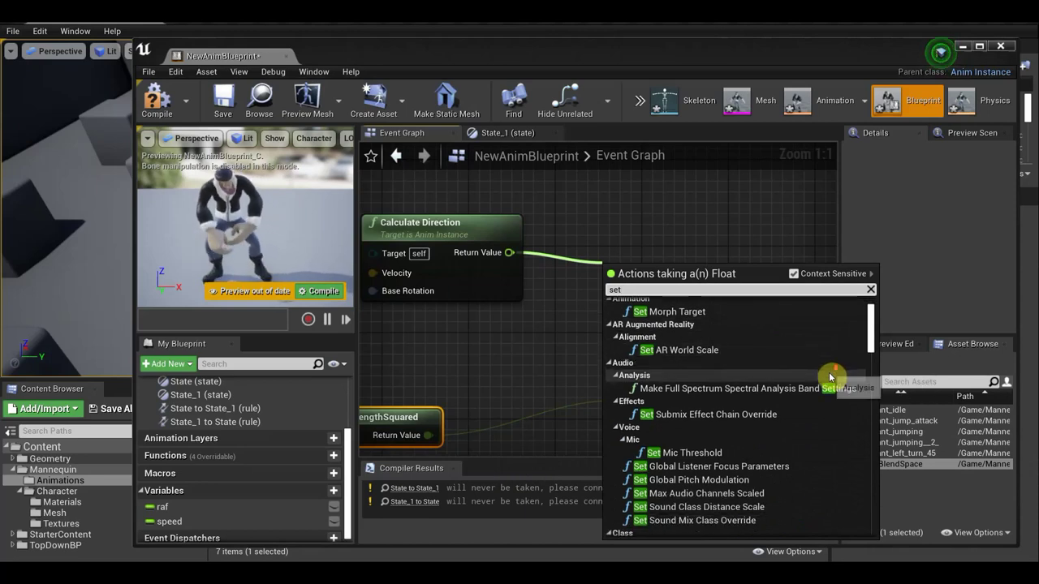
{"action": "scroll", "coordinate": [829, 375], "scroll_direction": "down", "scroll_amount": 2}
{"action": "scroll", "coordinate": [831, 378], "scroll_direction": "down", "scroll_amount": 3}
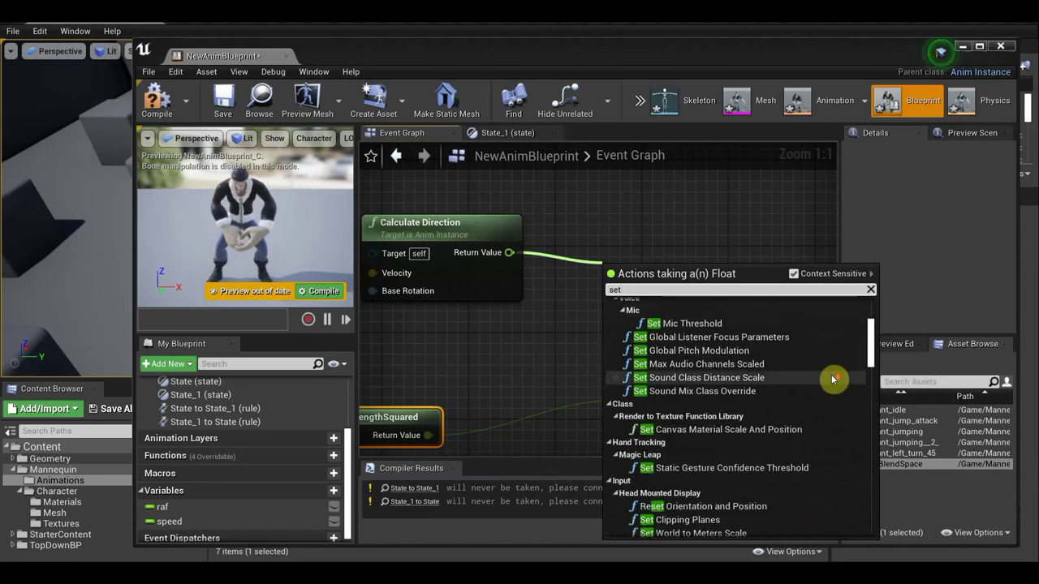
{"action": "scroll", "coordinate": [832, 378], "scroll_direction": "down", "scroll_amount": 4}
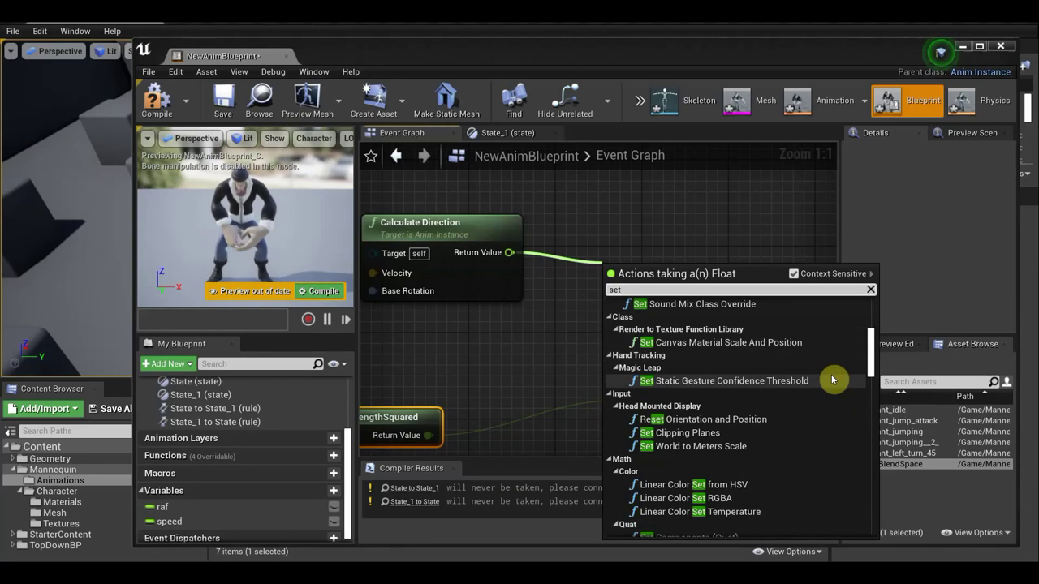
{"action": "scroll", "coordinate": [831, 378], "scroll_direction": "down", "scroll_amount": 2}
{"action": "scroll", "coordinate": [832, 379], "scroll_direction": "down", "scroll_amount": 3}
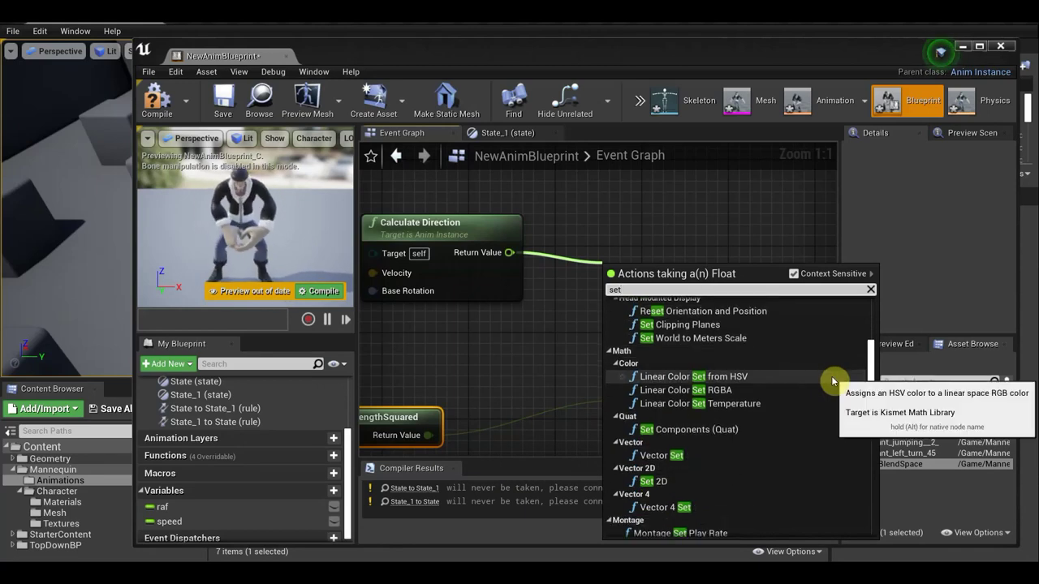
{"action": "scroll", "coordinate": [832, 379], "scroll_direction": "down", "scroll_amount": 1}
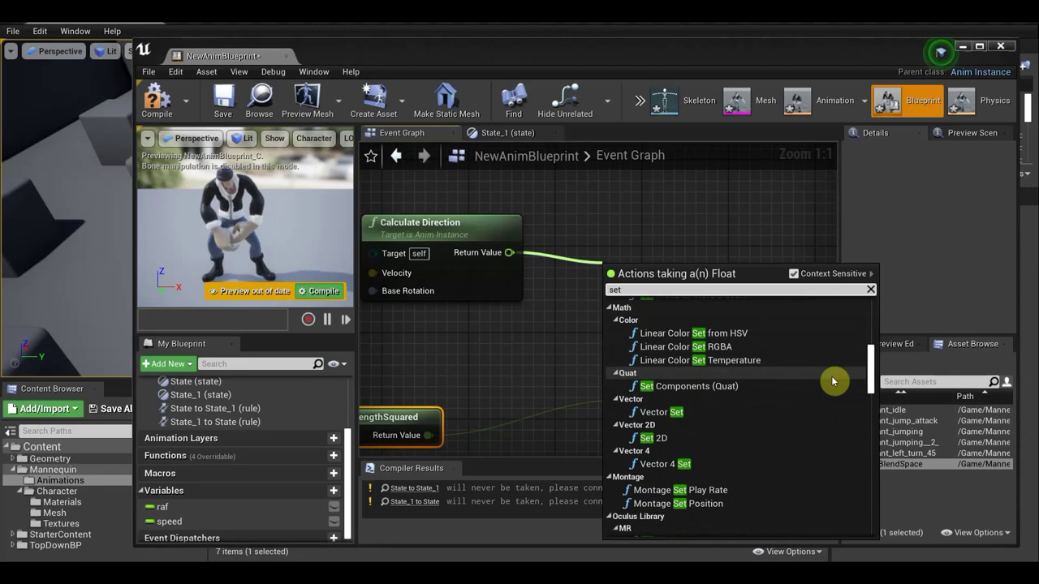
{"action": "scroll", "coordinate": [832, 380], "scroll_direction": "down", "scroll_amount": 4}
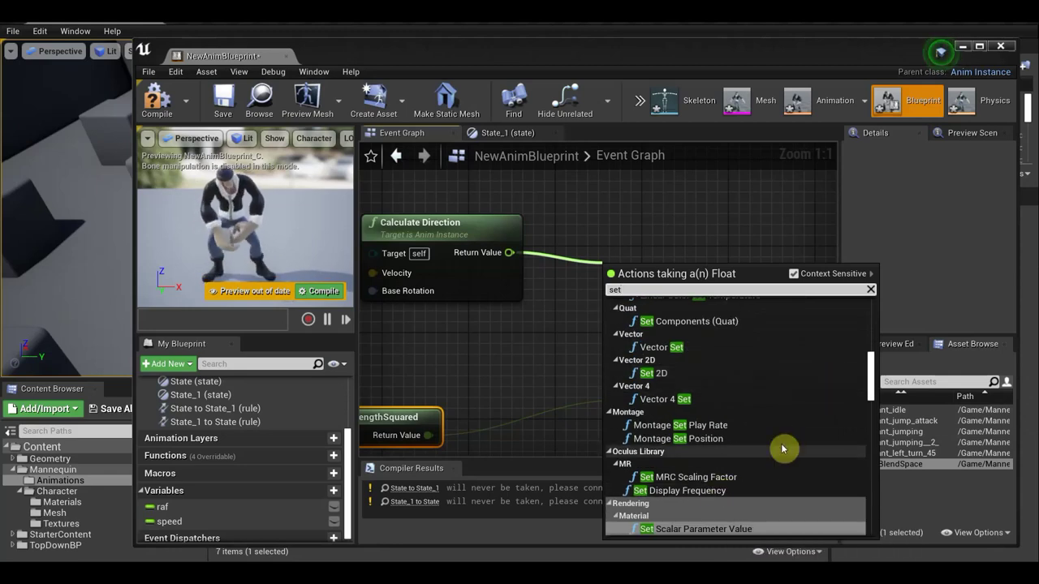
{"action": "scroll", "coordinate": [779, 445], "scroll_direction": "up", "scroll_amount": 8}
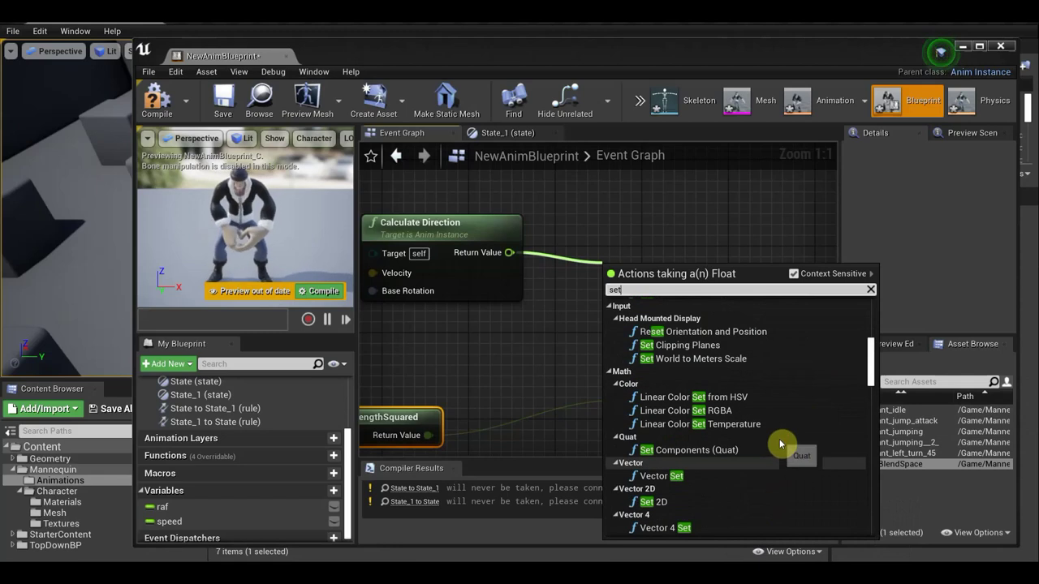
{"action": "scroll", "coordinate": [780, 444], "scroll_direction": "up", "scroll_amount": 1}
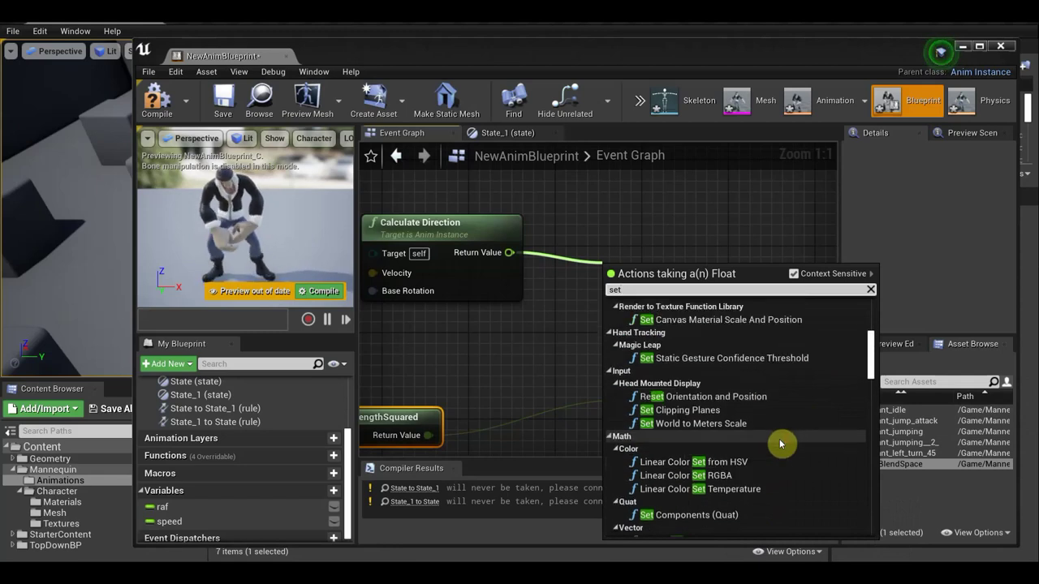
{"action": "scroll", "coordinate": [780, 444], "scroll_direction": "up", "scroll_amount": 3}
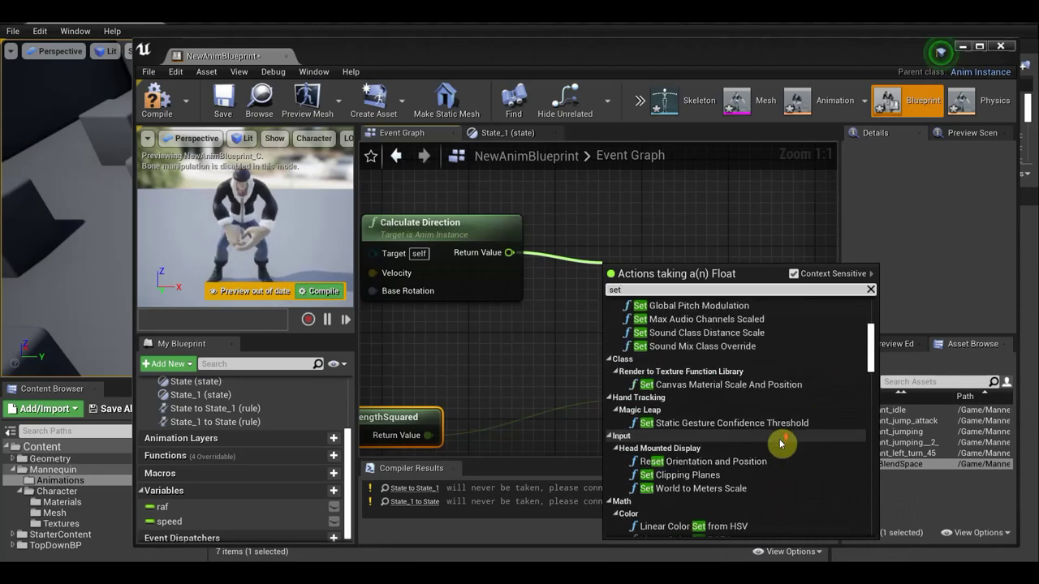
{"action": "scroll", "coordinate": [780, 444], "scroll_direction": "up", "scroll_amount": 2}
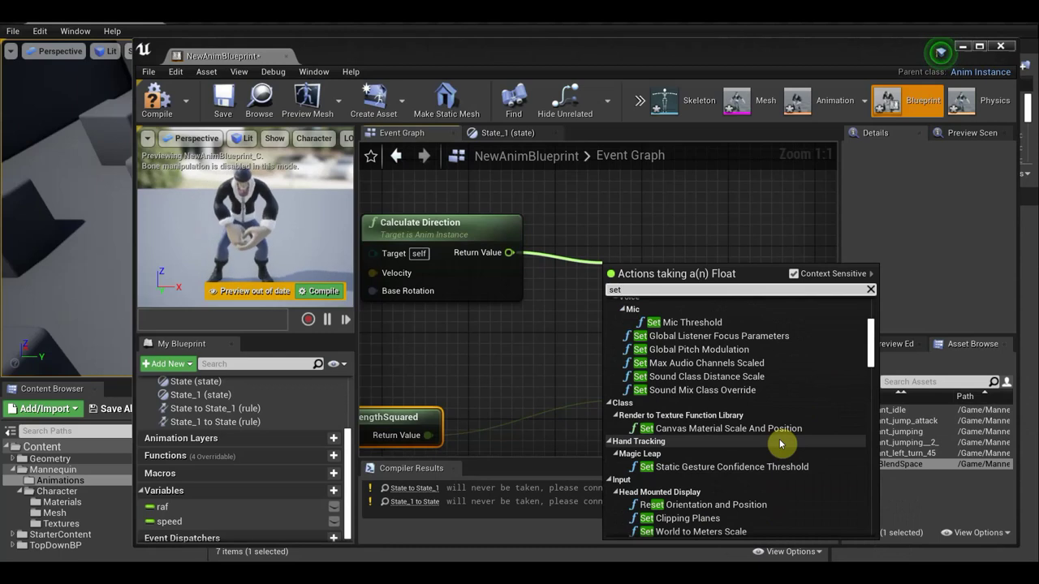
{"action": "scroll", "coordinate": [780, 444], "scroll_direction": "up", "scroll_amount": 5}
{"action": "scroll", "coordinate": [779, 444], "scroll_direction": "up", "scroll_amount": 3}
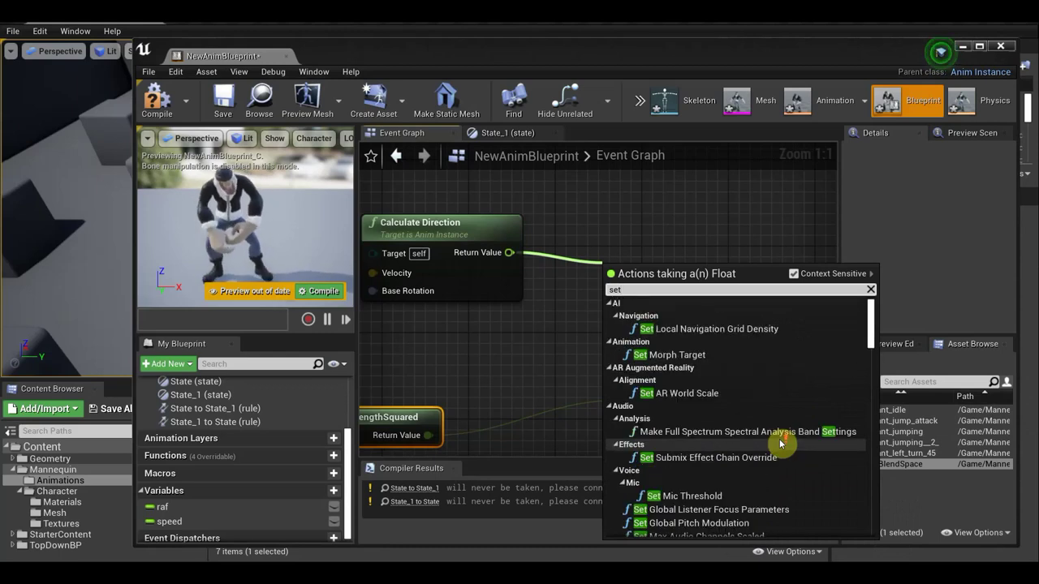
{"action": "scroll", "coordinate": [780, 443], "scroll_direction": "down", "scroll_amount": 5}
{"action": "scroll", "coordinate": [779, 444], "scroll_direction": "down", "scroll_amount": 10}
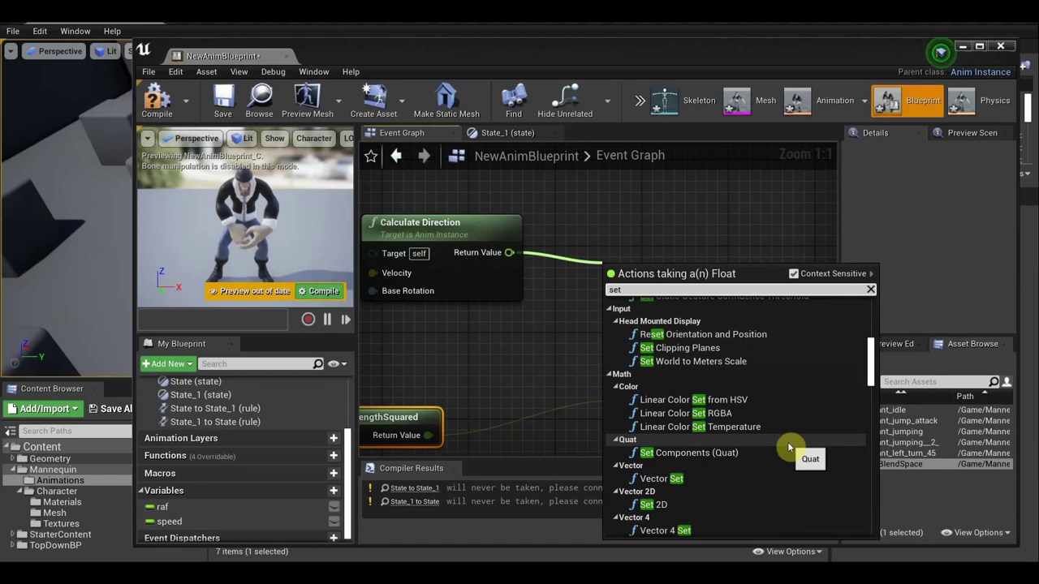
{"action": "scroll", "coordinate": [788, 447], "scroll_direction": "down", "scroll_amount": 1}
{"action": "scroll", "coordinate": [788, 447], "scroll_direction": "down", "scroll_amount": 7}
{"action": "scroll", "coordinate": [788, 447], "scroll_direction": "down", "scroll_amount": 1}
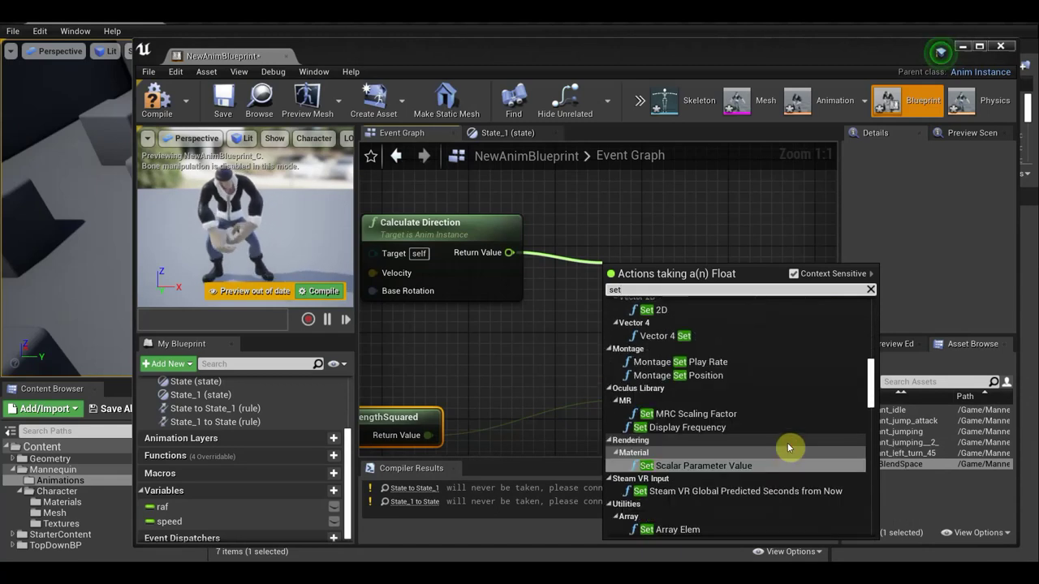
{"action": "scroll", "coordinate": [787, 448], "scroll_direction": "down", "scroll_amount": 1}
{"action": "scroll", "coordinate": [786, 447], "scroll_direction": "down", "scroll_amount": 3}
{"action": "scroll", "coordinate": [785, 446], "scroll_direction": "down", "scroll_amount": 1}
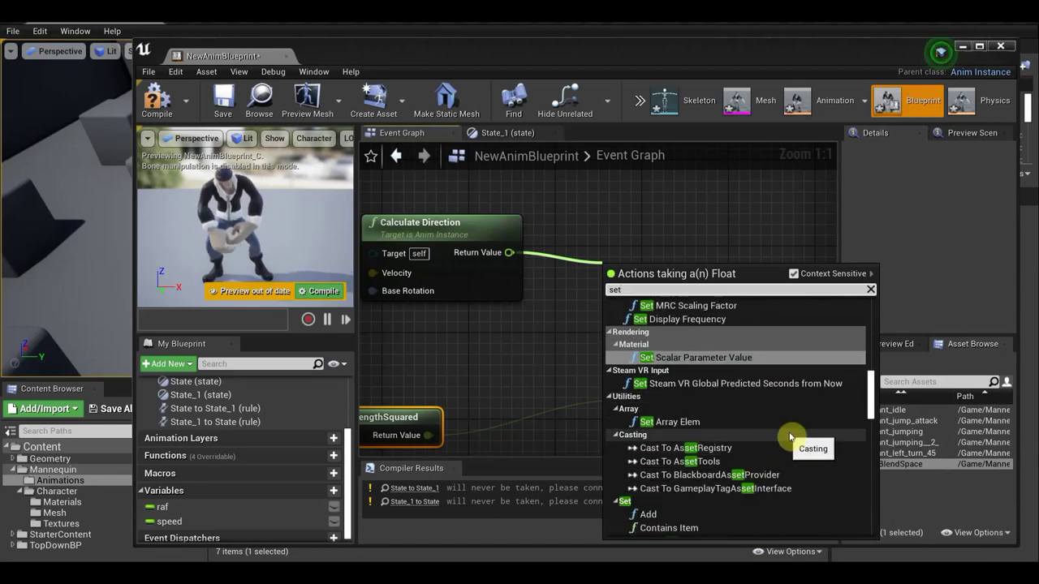
{"action": "scroll", "coordinate": [788, 434], "scroll_direction": "down", "scroll_amount": 2}
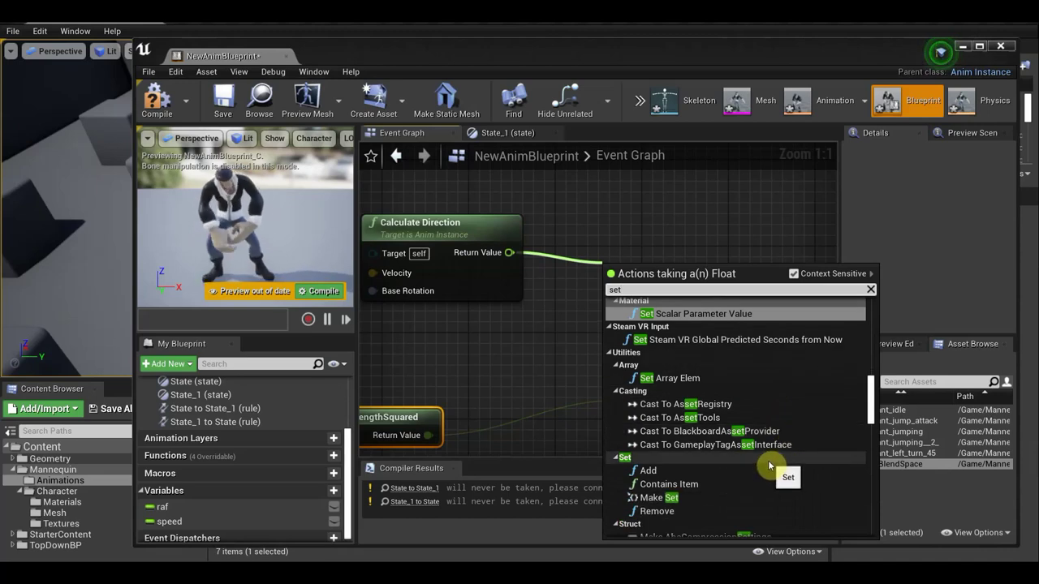
{"action": "scroll", "coordinate": [779, 466], "scroll_direction": "down", "scroll_amount": 2}
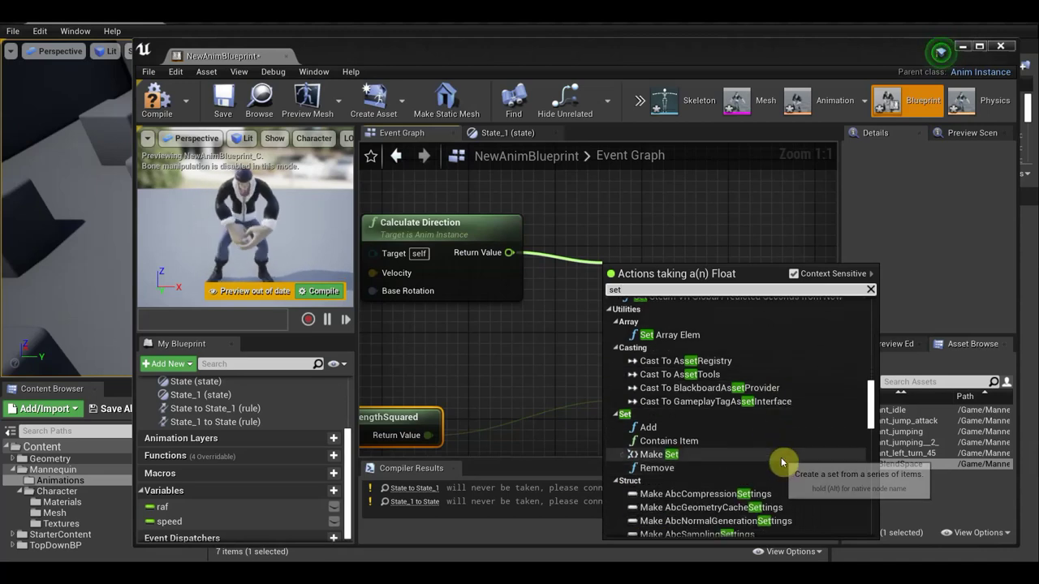
{"action": "scroll", "coordinate": [780, 466], "scroll_direction": "down", "scroll_amount": 3}
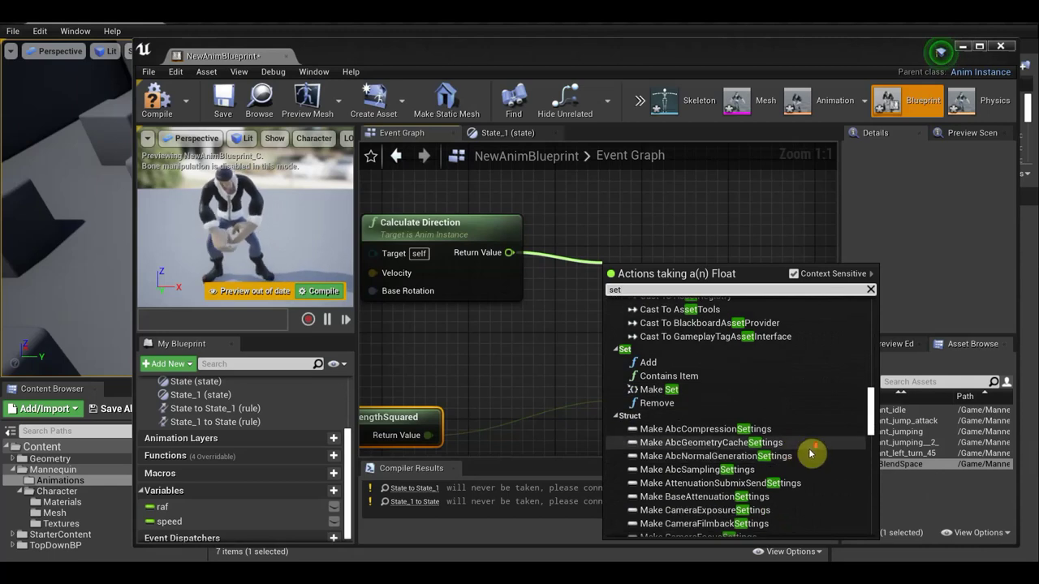
{"action": "scroll", "coordinate": [809, 455], "scroll_direction": "down", "scroll_amount": 3}
{"action": "scroll", "coordinate": [811, 453], "scroll_direction": "down", "scroll_amount": 5}
{"action": "scroll", "coordinate": [811, 452], "scroll_direction": "down", "scroll_amount": 5}
{"action": "scroll", "coordinate": [811, 454], "scroll_direction": "down", "scroll_amount": 5}
{"action": "scroll", "coordinate": [809, 456], "scroll_direction": "down", "scroll_amount": 5}
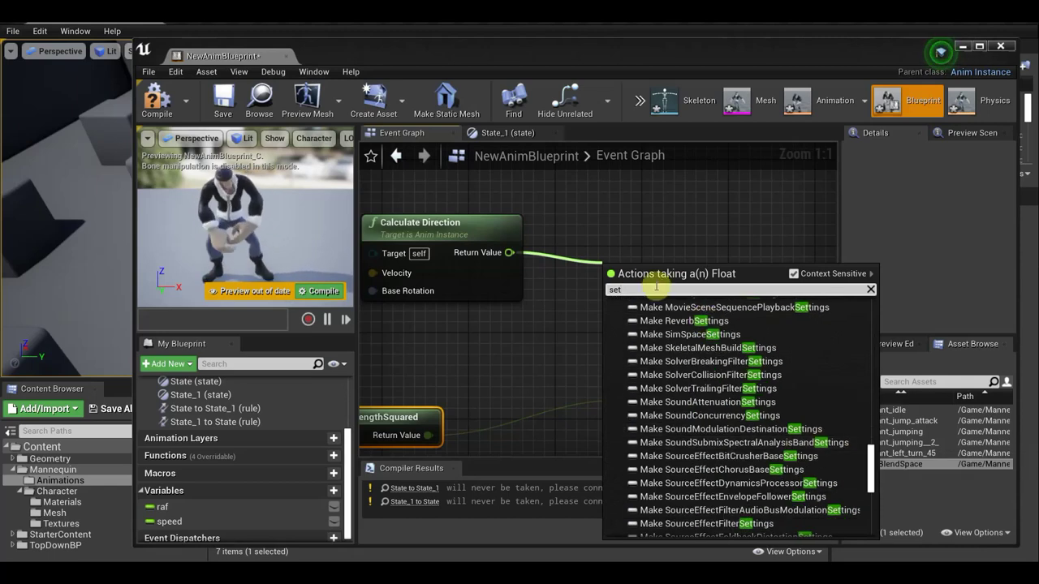
{"action": "type", "text": " derekshen"}
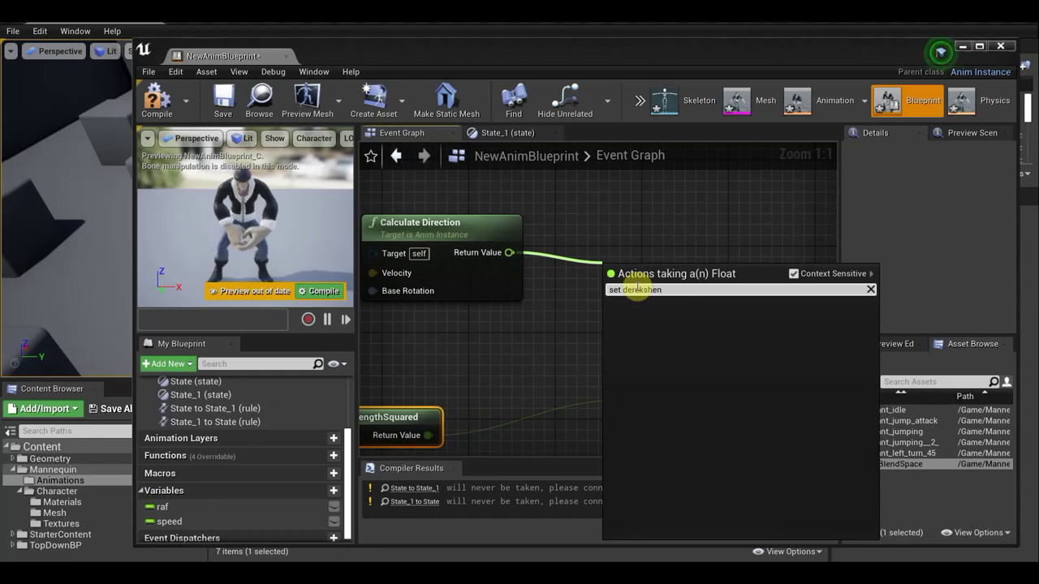
Trim the search term and place a Set Scalar Parameter Value node wired to Calculate Direction's Return Value.
{"action": "left_click_drag", "start_coordinate": [671, 290], "coordinate": [642, 289]}
{"action": "left_click", "coordinate": [663, 290]}
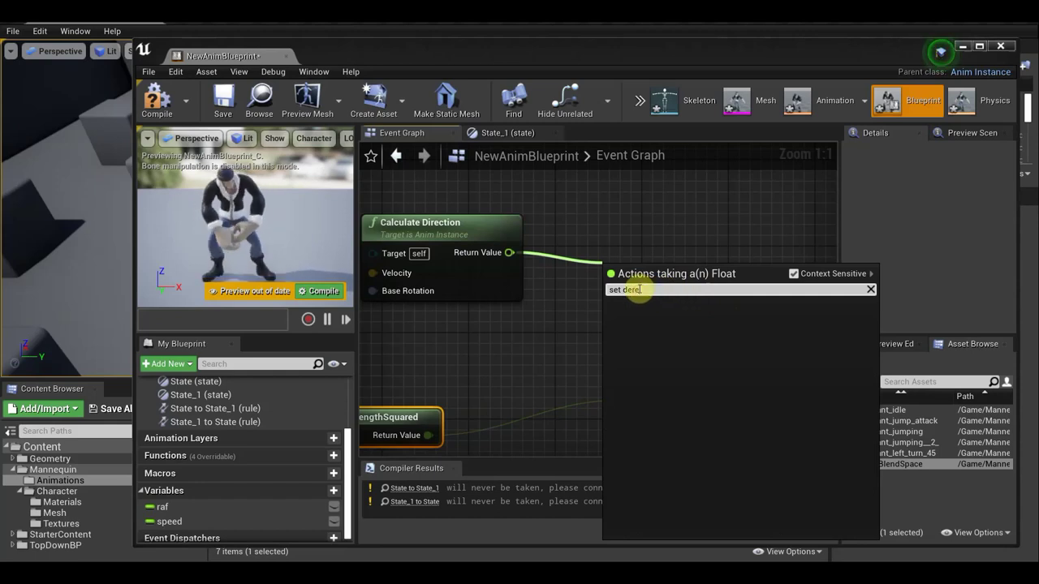
{"action": "key", "text": "BackSpace"}
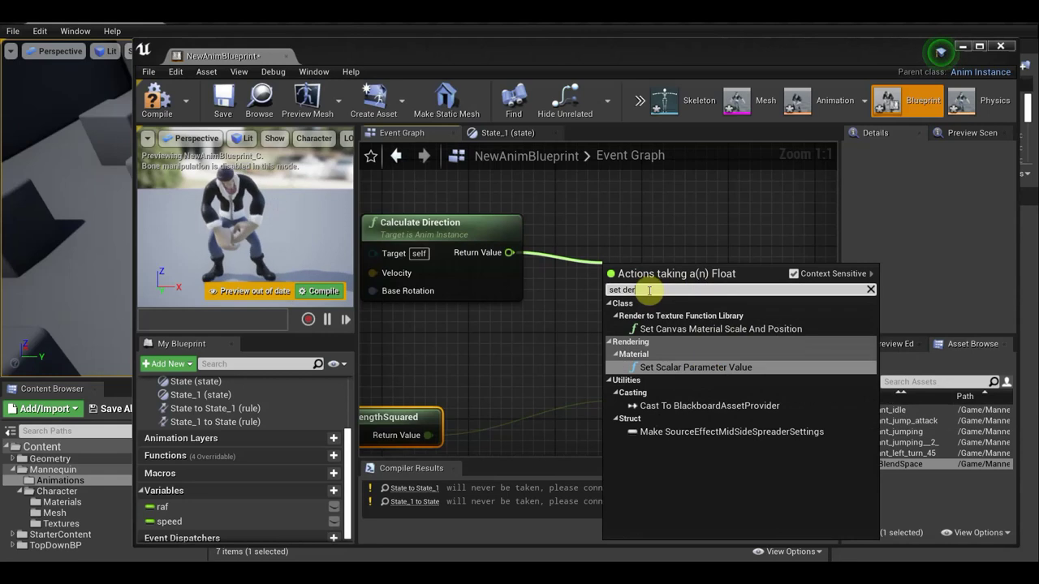
{"action": "key", "text": "Return"}
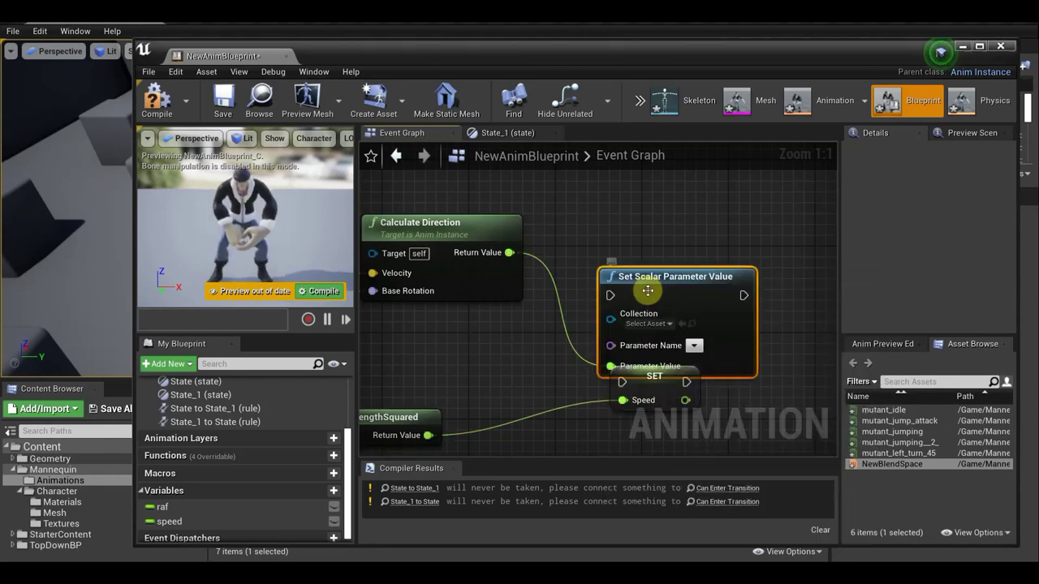
Move the Set Scalar Parameter Value node above SET, delete it, and pull a new Return Value wire.
{"action": "left_click_drag", "start_coordinate": [674, 277], "coordinate": [674, 233]}
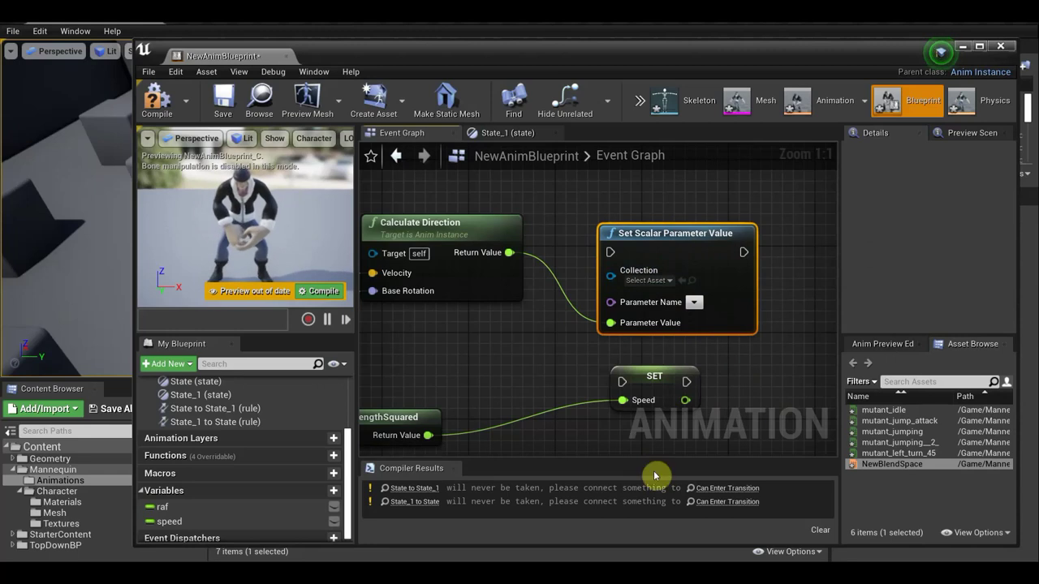
{"action": "right_click", "coordinate": [691, 231]}
{"action": "left_click", "coordinate": [726, 252]}
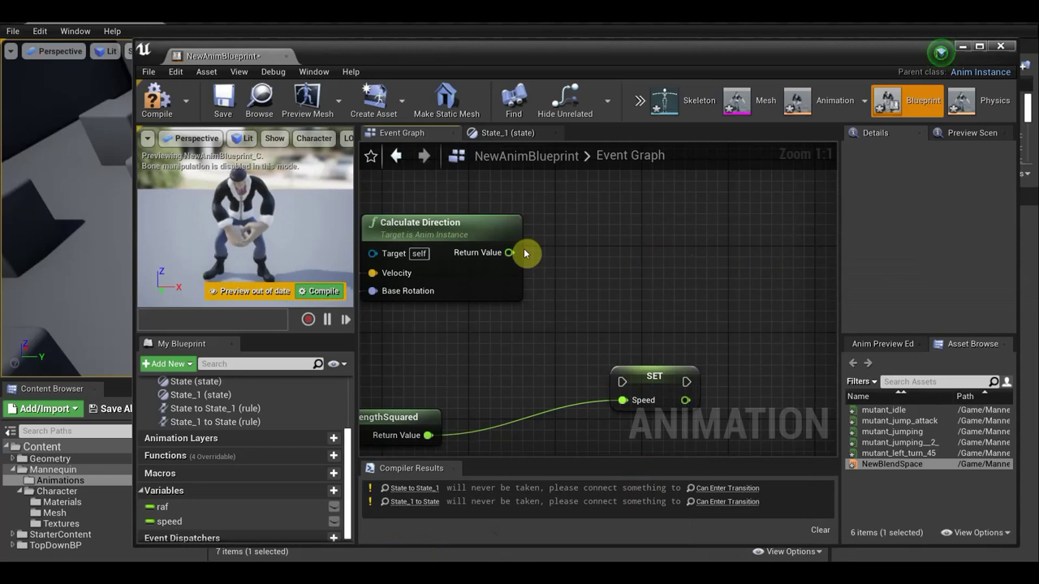
{"action": "left_click_drag", "start_coordinate": [508, 252], "coordinate": [626, 260]}
Search the Float actions for 'dere' and browse the trimmed results.
{"action": "type", "text": "der"}
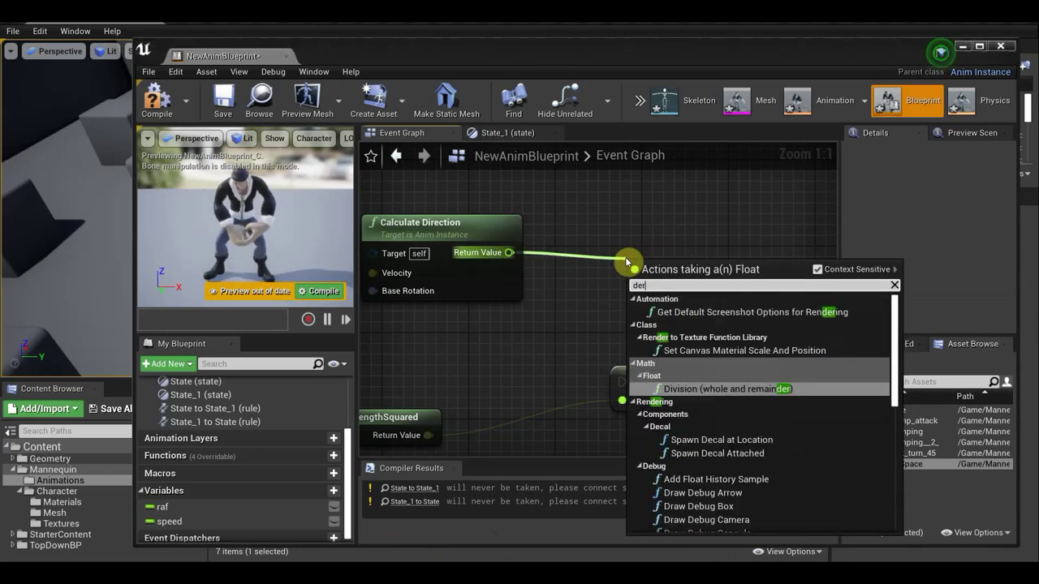
{"action": "type", "text": "e"}
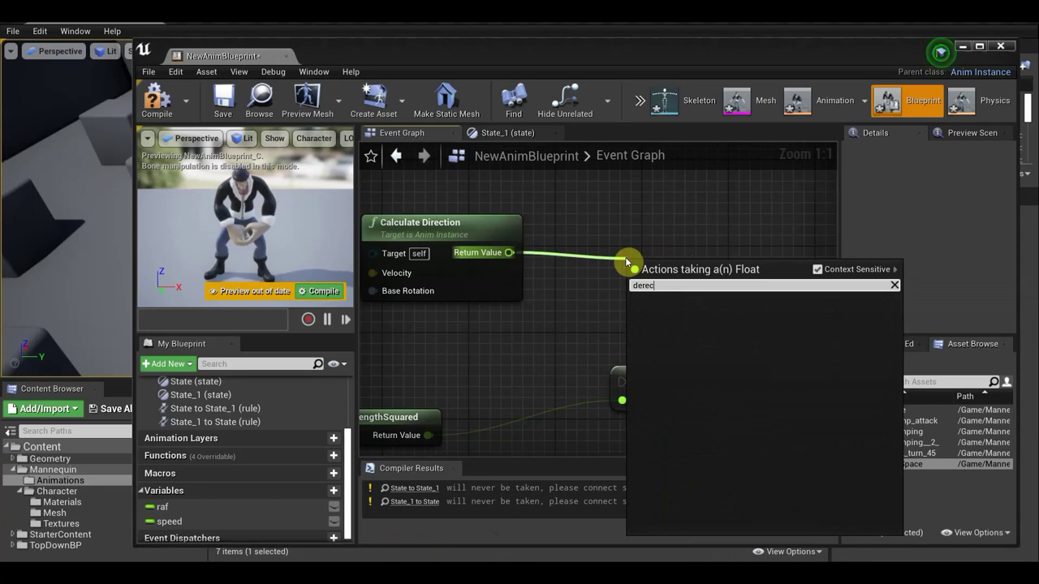
{"action": "key", "text": "BackSpace"}
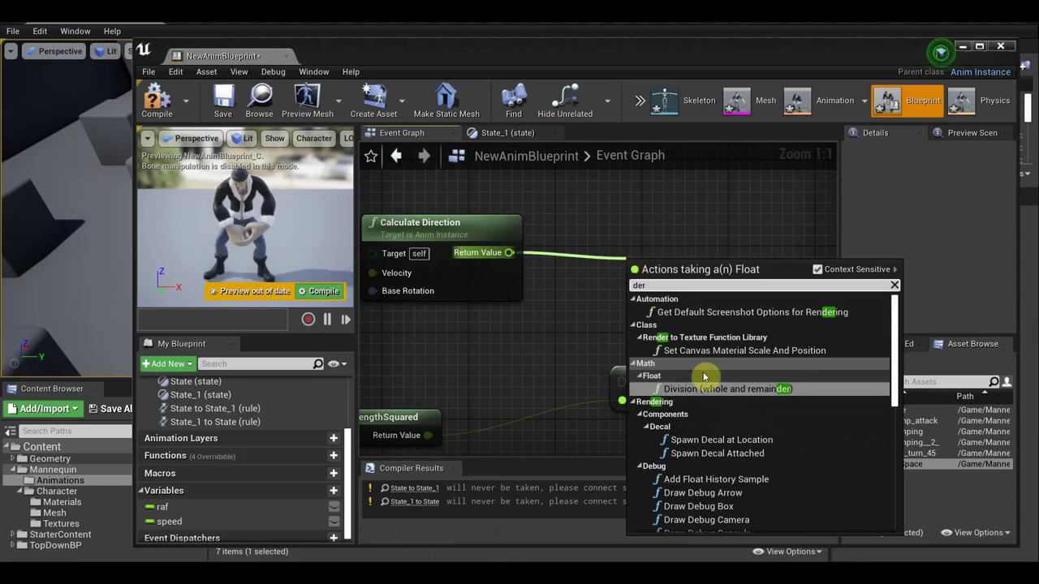
{"action": "scroll", "coordinate": [730, 390], "scroll_direction": "down", "scroll_amount": 2}
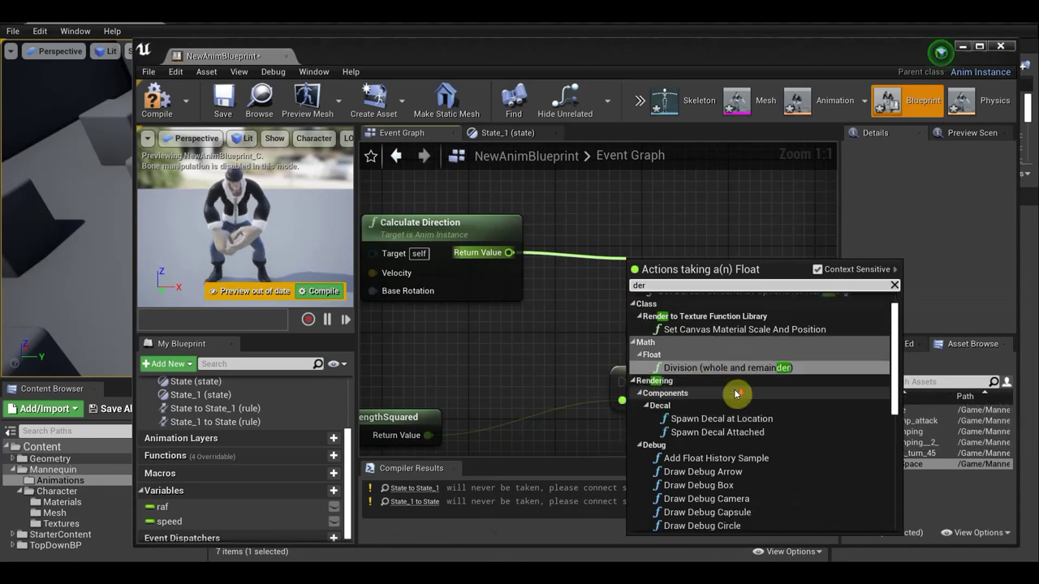
{"action": "scroll", "coordinate": [750, 387], "scroll_direction": "down", "scroll_amount": 3}
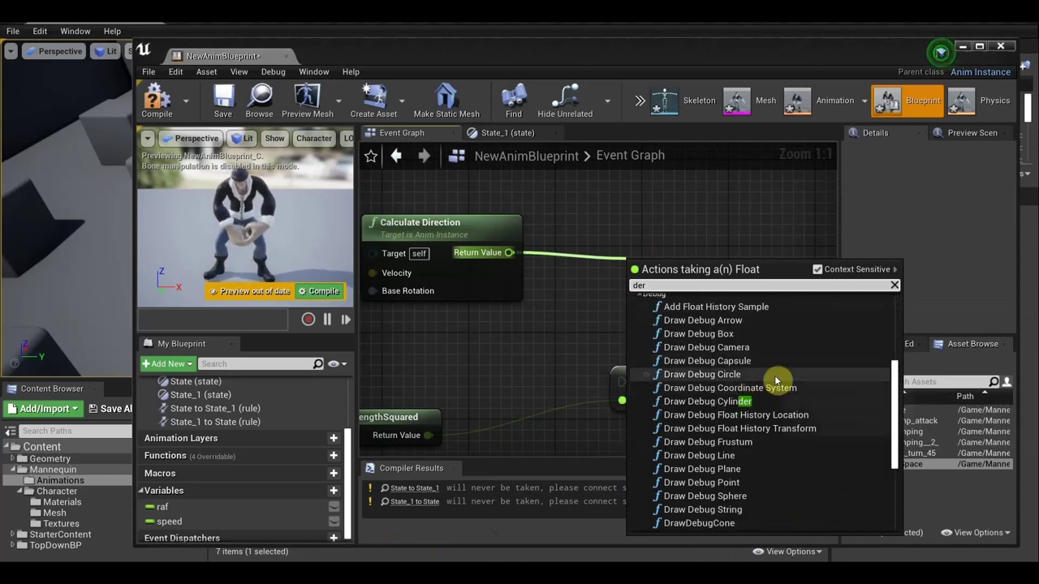
{"action": "scroll", "coordinate": [767, 382], "scroll_direction": "down", "scroll_amount": 3}
{"action": "scroll", "coordinate": [774, 381], "scroll_direction": "down", "scroll_amount": 2}
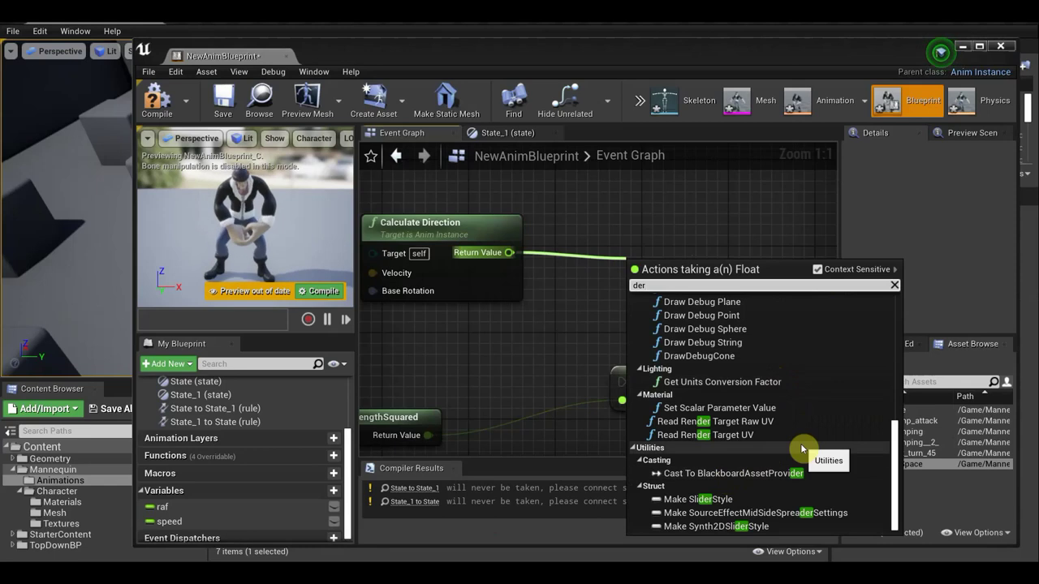
{"action": "scroll", "coordinate": [799, 446], "scroll_direction": "up", "scroll_amount": 2}
{"action": "scroll", "coordinate": [791, 439], "scroll_direction": "up", "scroll_amount": 5}
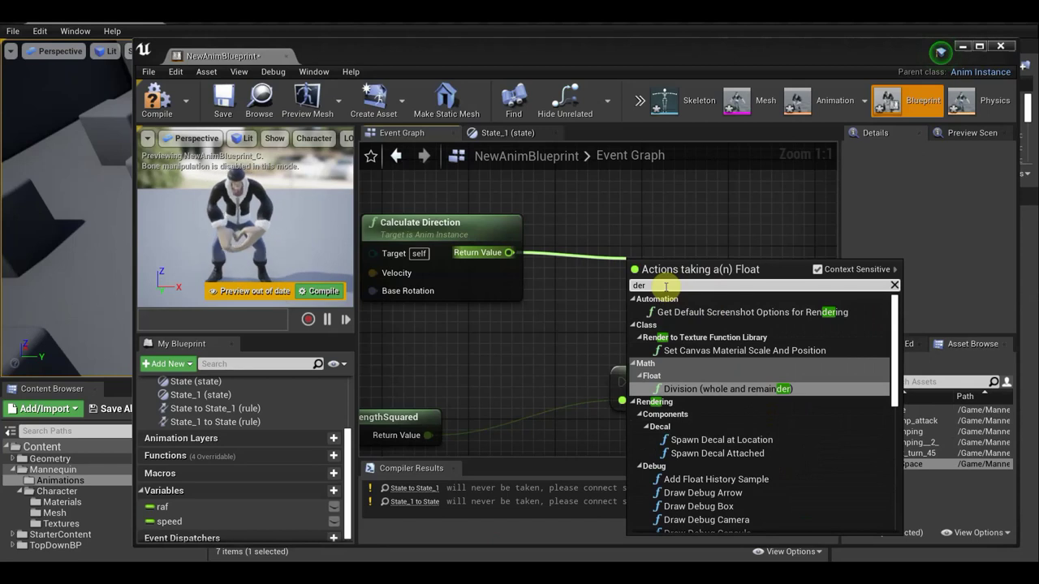
Search 'set' instead and add a Montage Set Position node wired to Return Value.
{"action": "key", "text": "BackSpace"}
{"action": "key", "text": "BackSpace"}
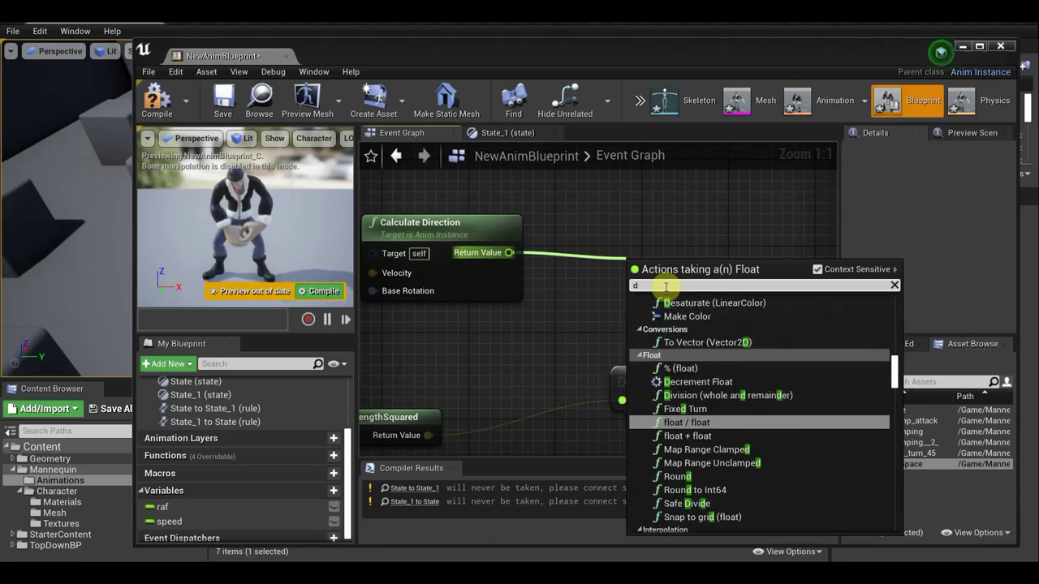
{"action": "key", "text": "BackSpace"}
{"action": "type", "text": "se"}
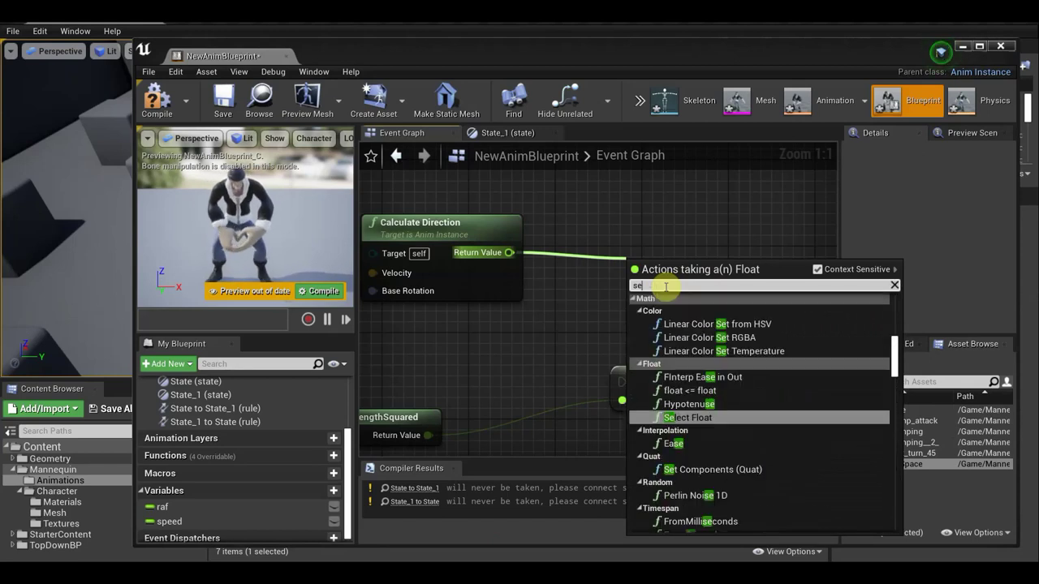
{"action": "type", "text": "t"}
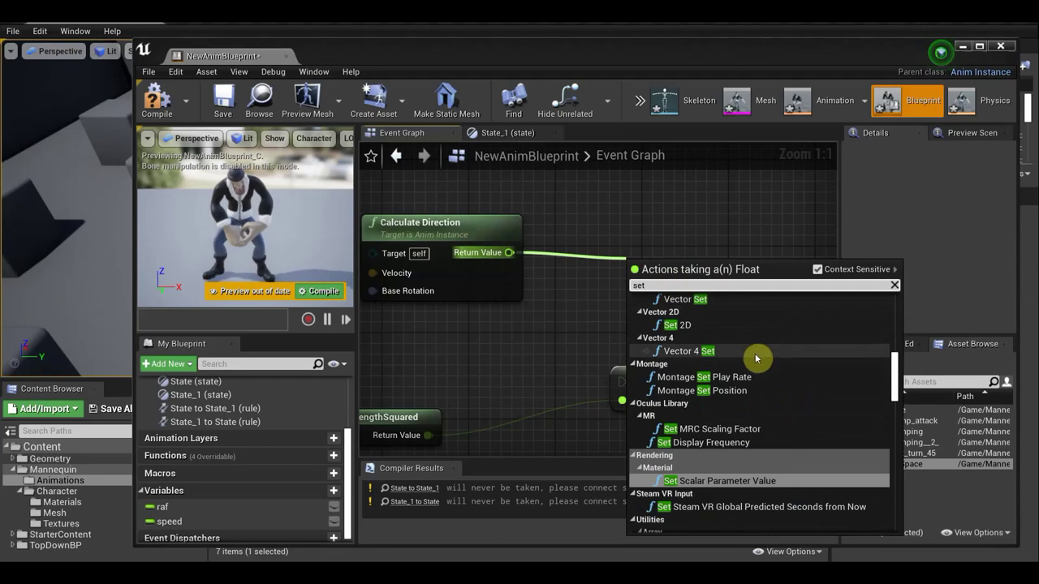
{"action": "scroll", "coordinate": [753, 388], "scroll_direction": "down", "scroll_amount": 2}
{"action": "scroll", "coordinate": [753, 393], "scroll_direction": "down", "scroll_amount": 2}
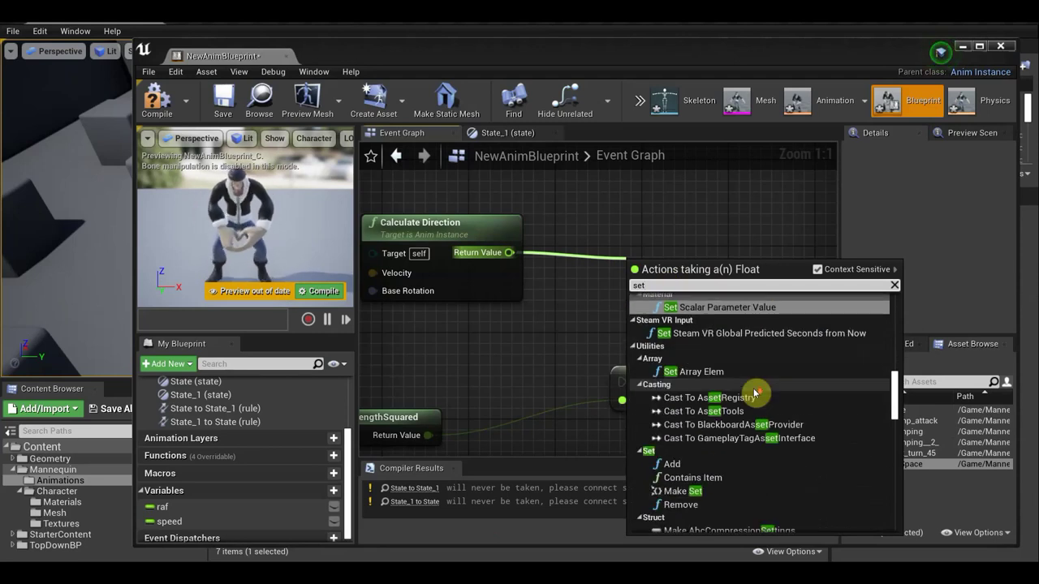
{"action": "scroll", "coordinate": [733, 389], "scroll_direction": "up", "scroll_amount": 3}
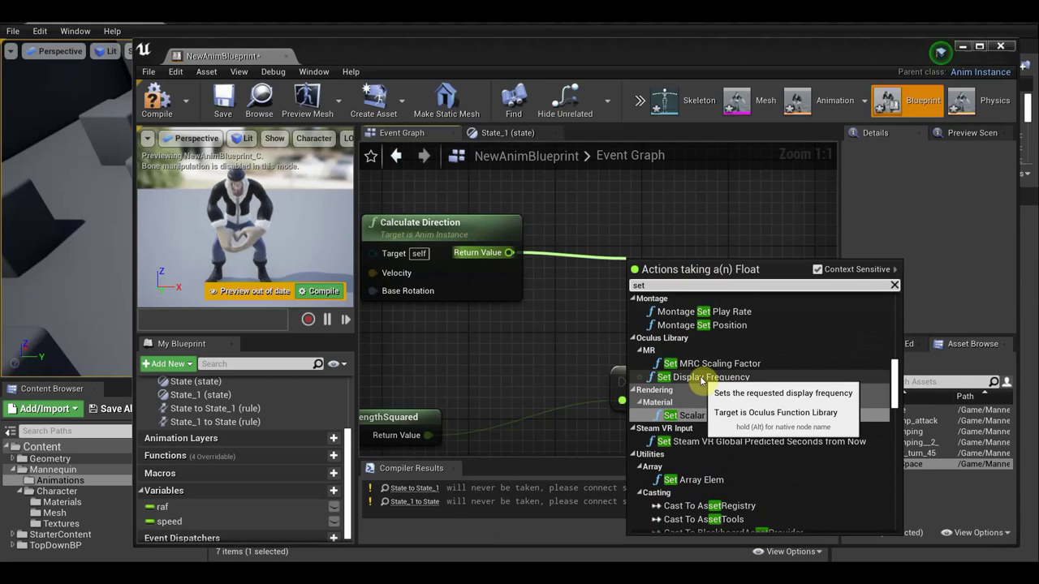
{"action": "scroll", "coordinate": [702, 383], "scroll_direction": "up", "scroll_amount": 2}
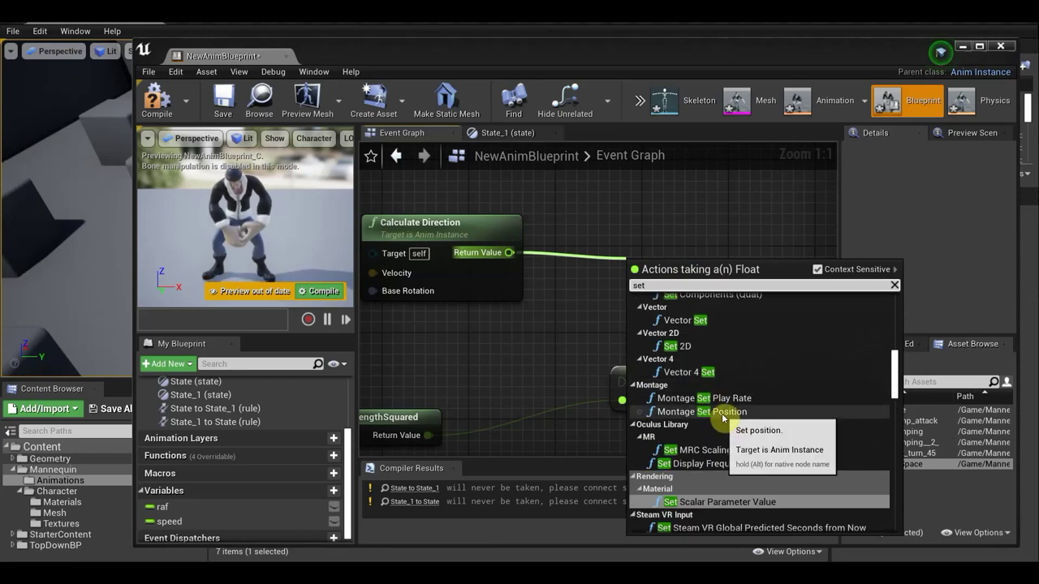
{"action": "left_click", "coordinate": [714, 411]}
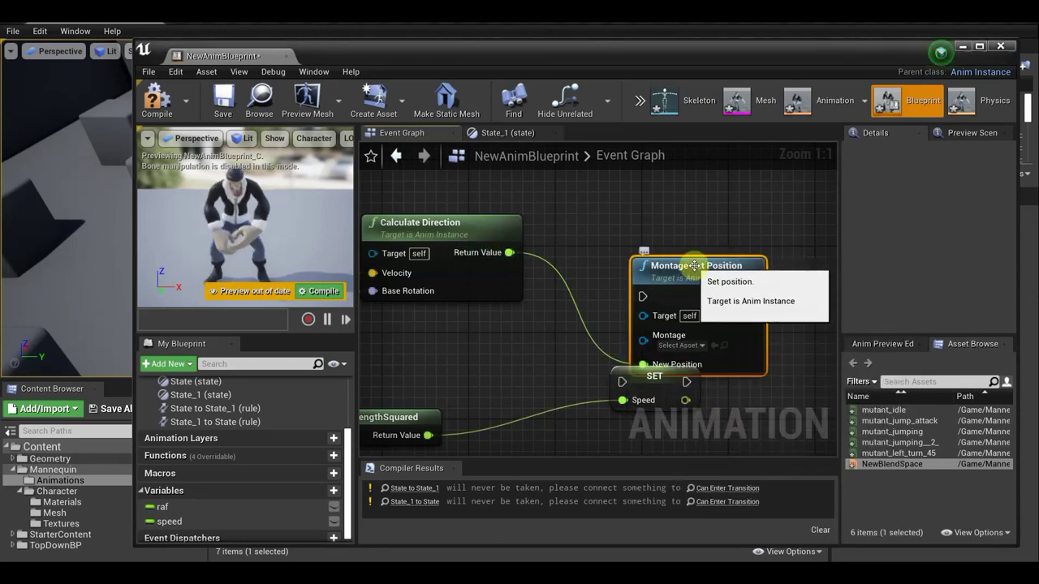
Move the Montage Set Position node up, inspect it, and delete it.
{"action": "left_click_drag", "start_coordinate": [691, 266], "coordinate": [701, 222]}
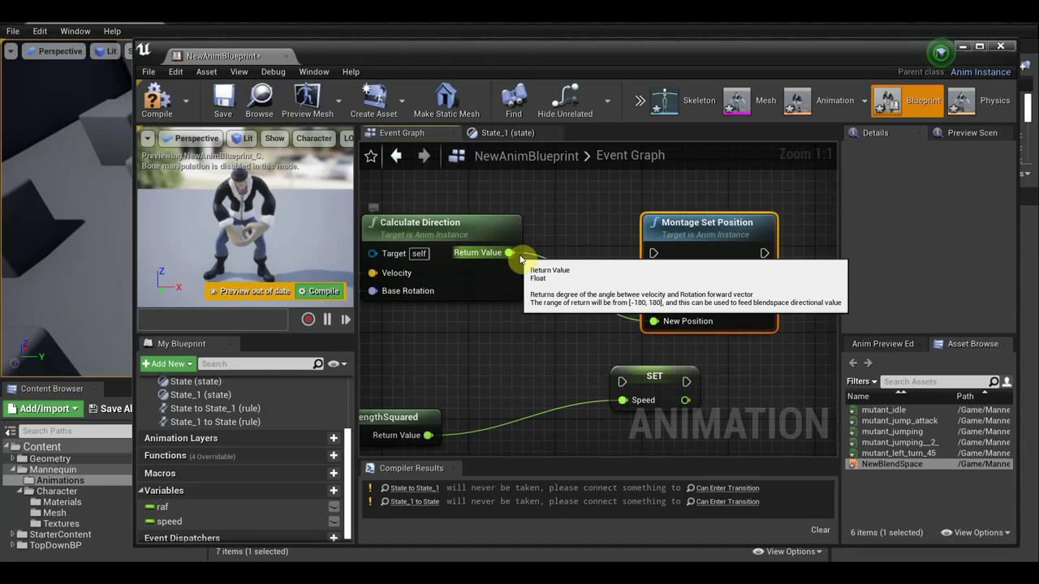
{"action": "scroll", "coordinate": [677, 378], "scroll_direction": "down", "scroll_amount": 4}
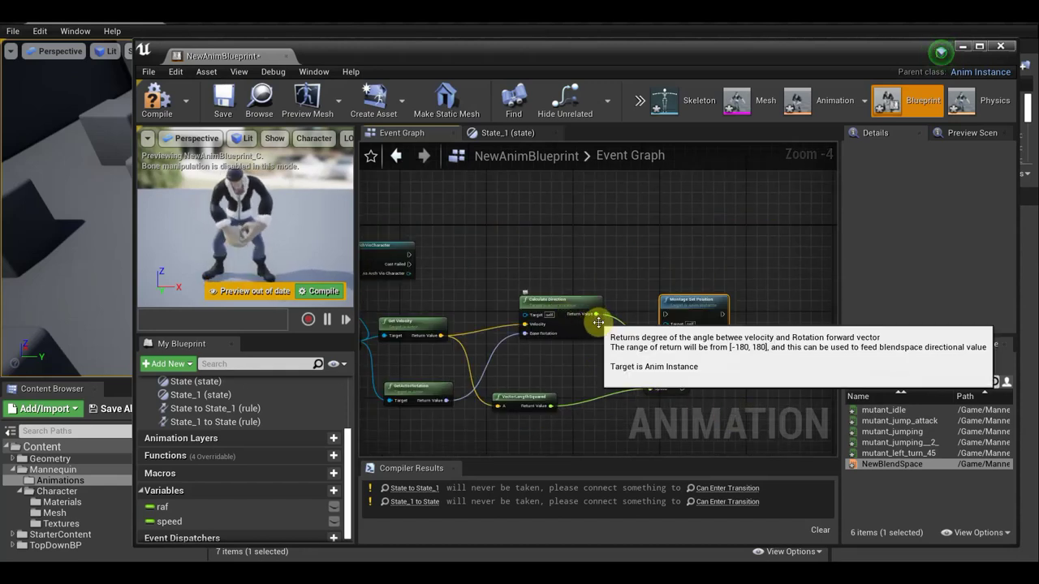
{"action": "scroll", "coordinate": [557, 316], "scroll_direction": "up", "scroll_amount": 4}
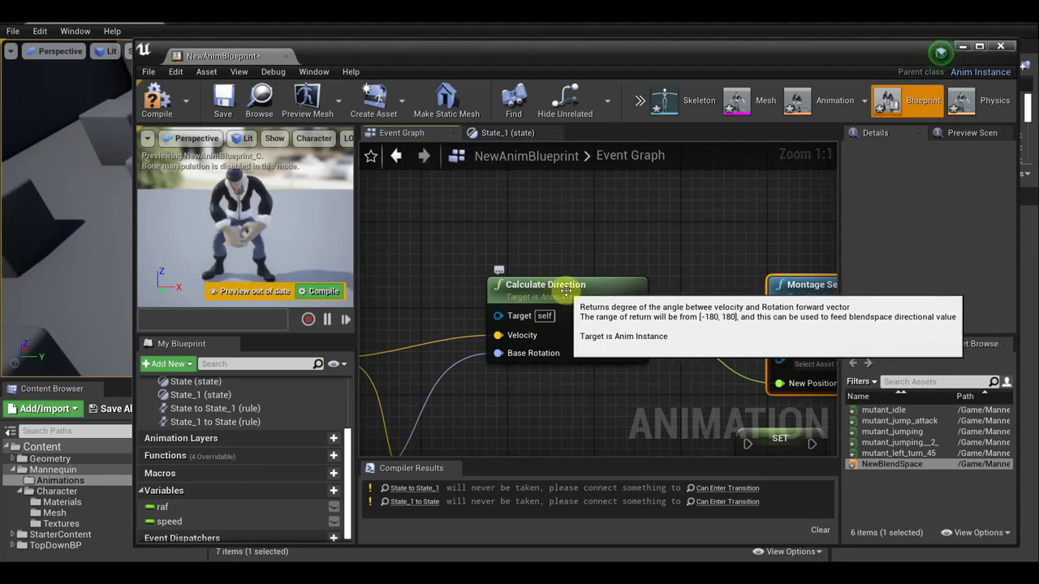
{"action": "scroll", "coordinate": [779, 302], "scroll_direction": "down", "scroll_amount": 3}
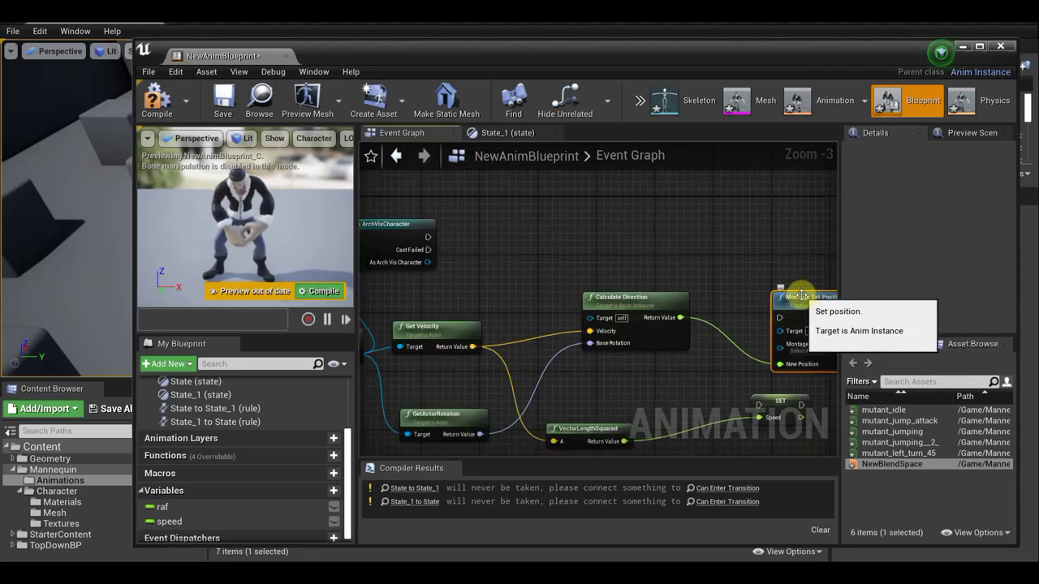
{"action": "key", "text": "Delete"}
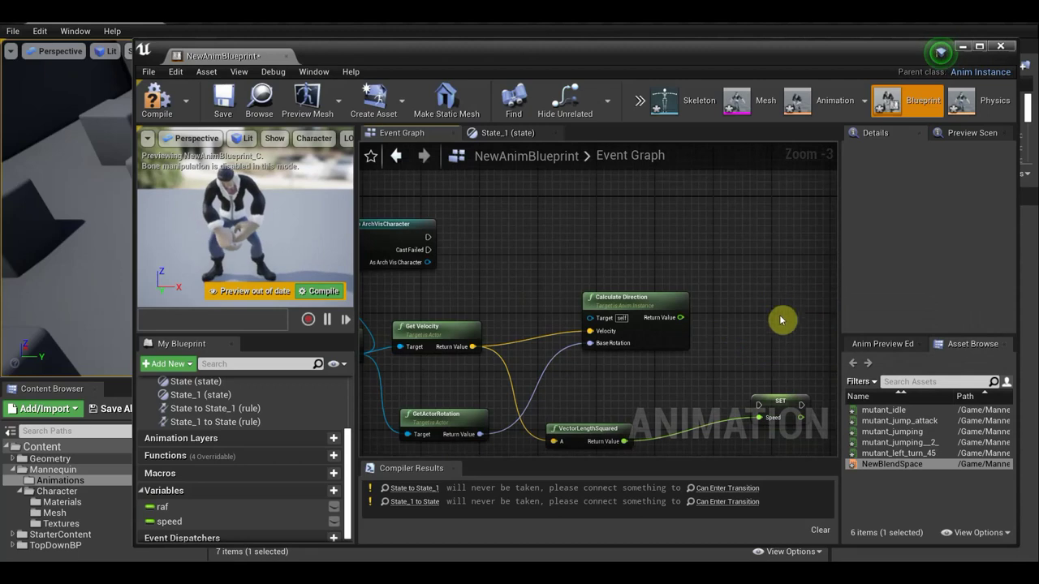
Bring Calculate Direction back into view and drag a new wire from its Return Value.
{"action": "right_click_drag", "start_coordinate": [752, 337], "coordinate": [614, 313]}
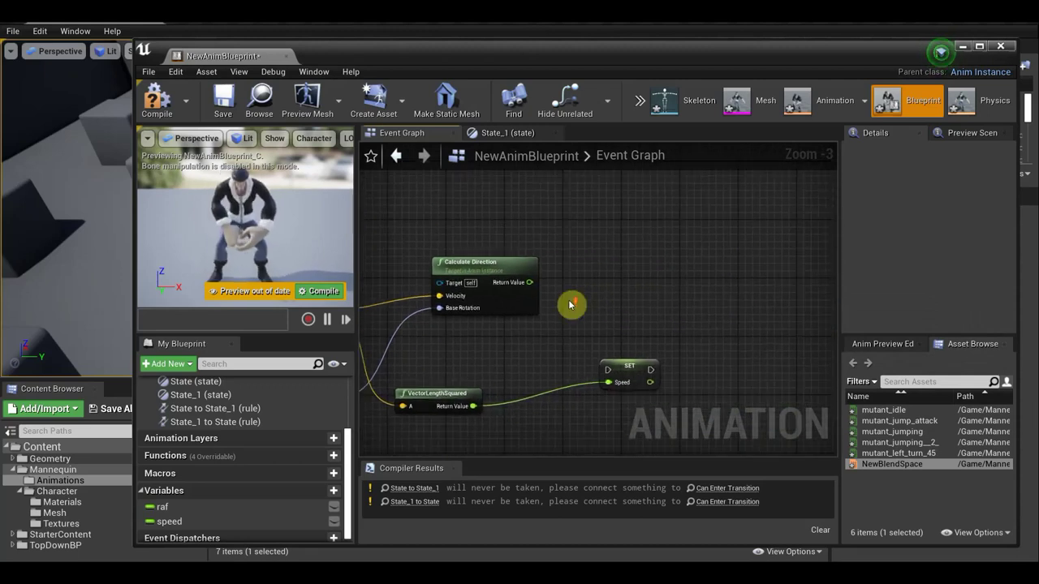
{"action": "scroll", "coordinate": [568, 301], "scroll_direction": "up", "scroll_amount": 3}
{"action": "left_click_drag", "start_coordinate": [513, 273], "coordinate": [641, 304]}
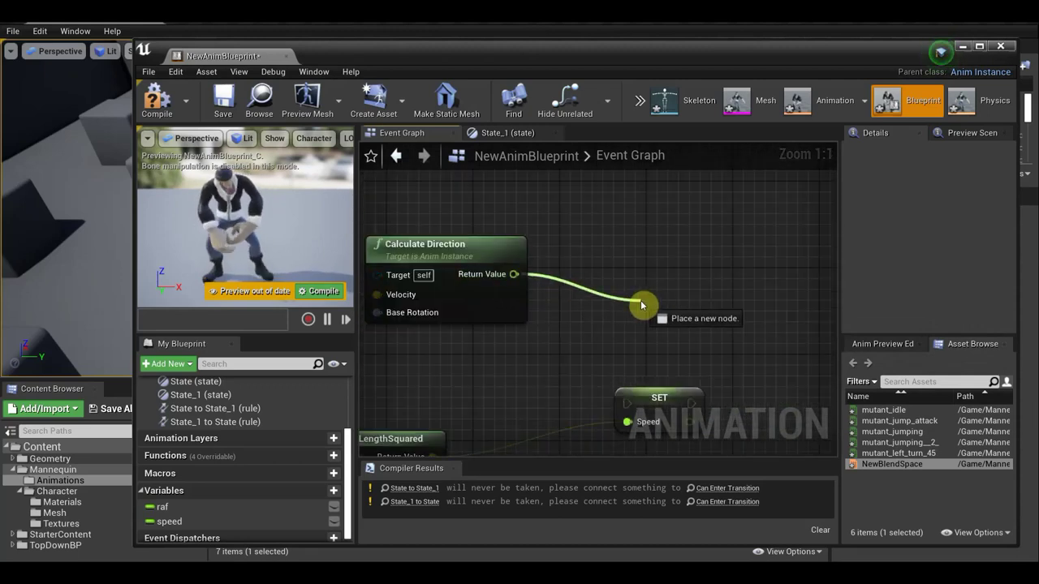
Search 'set dire' in the Float actions list to look for a direction setter.
{"action": "type", "text": "set"}
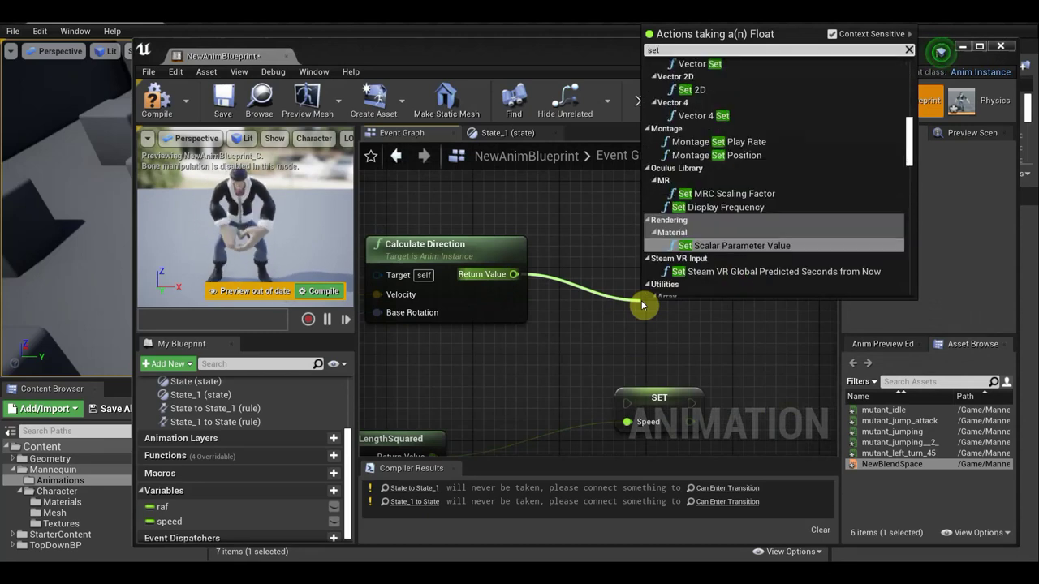
{"action": "type", "text": "d"}
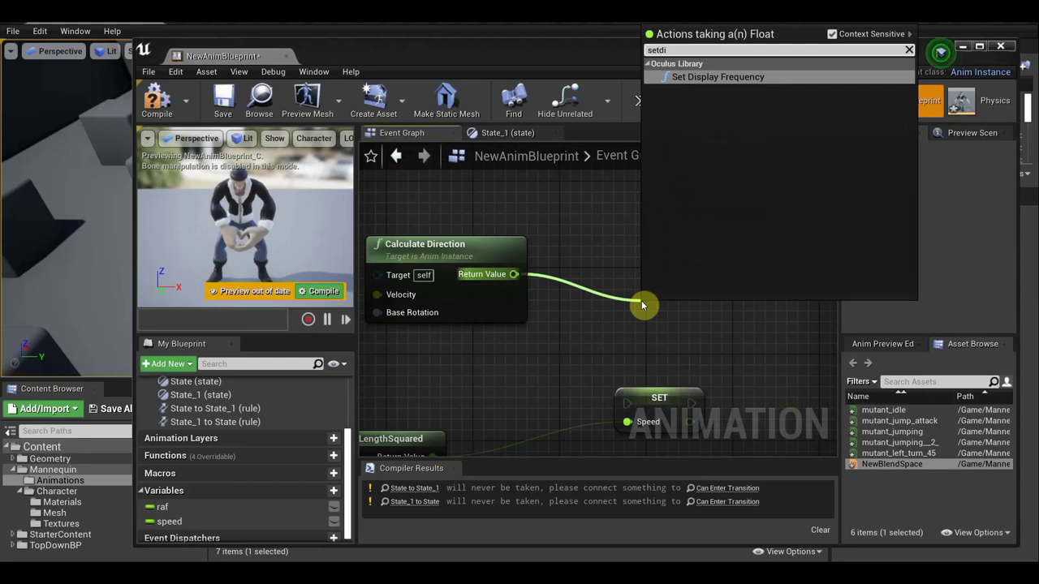
{"action": "key", "text": "BackSpace"}
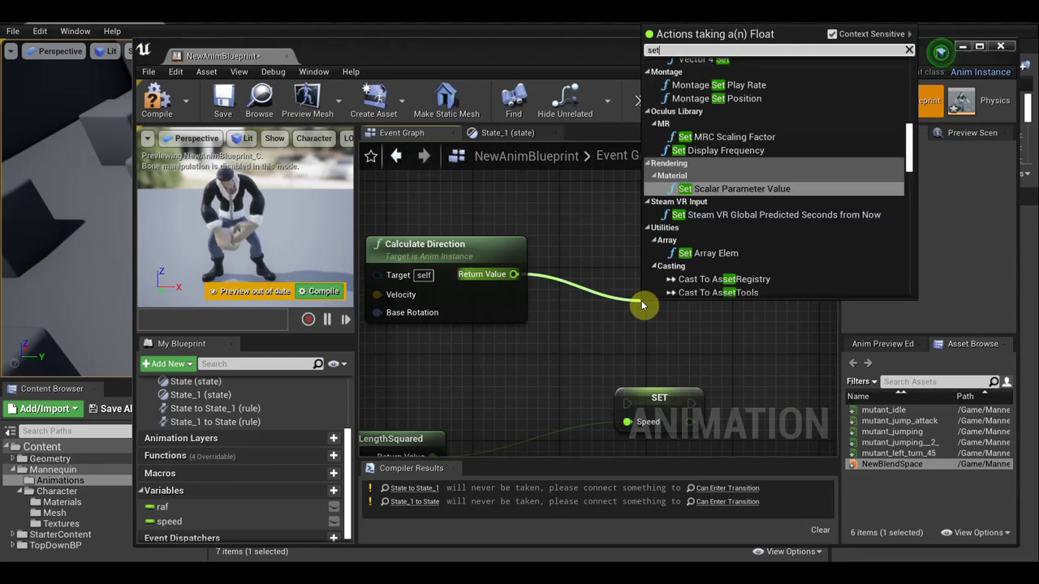
{"action": "type", "text": " d"}
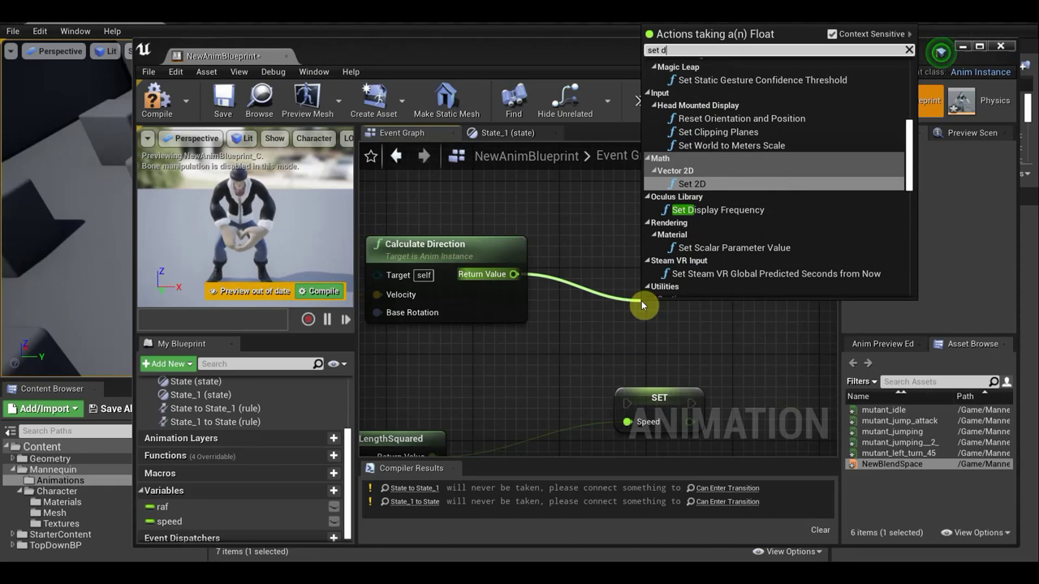
{"action": "type", "text": "i"}
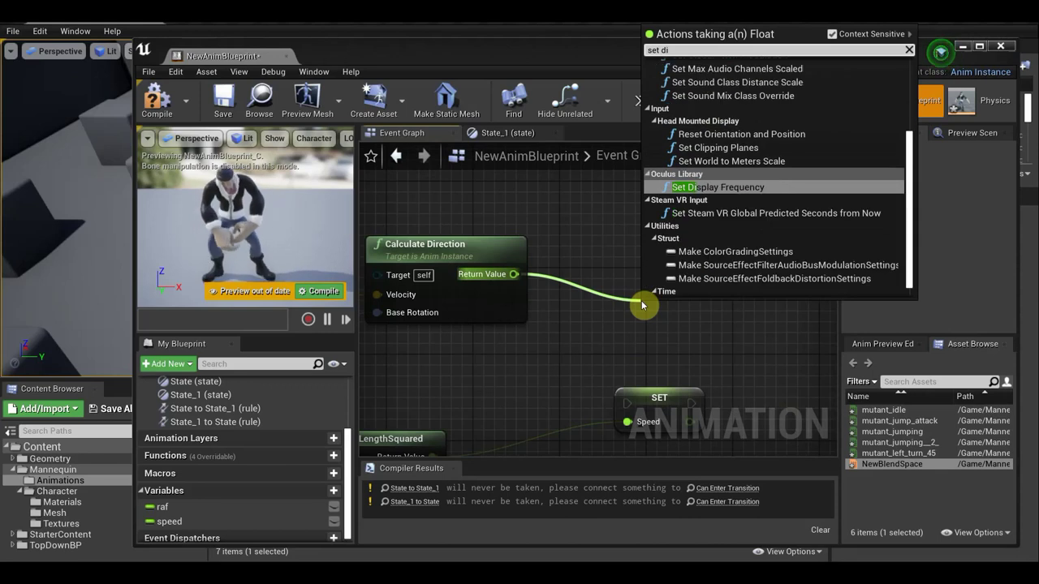
{"action": "type", "text": "rection"}
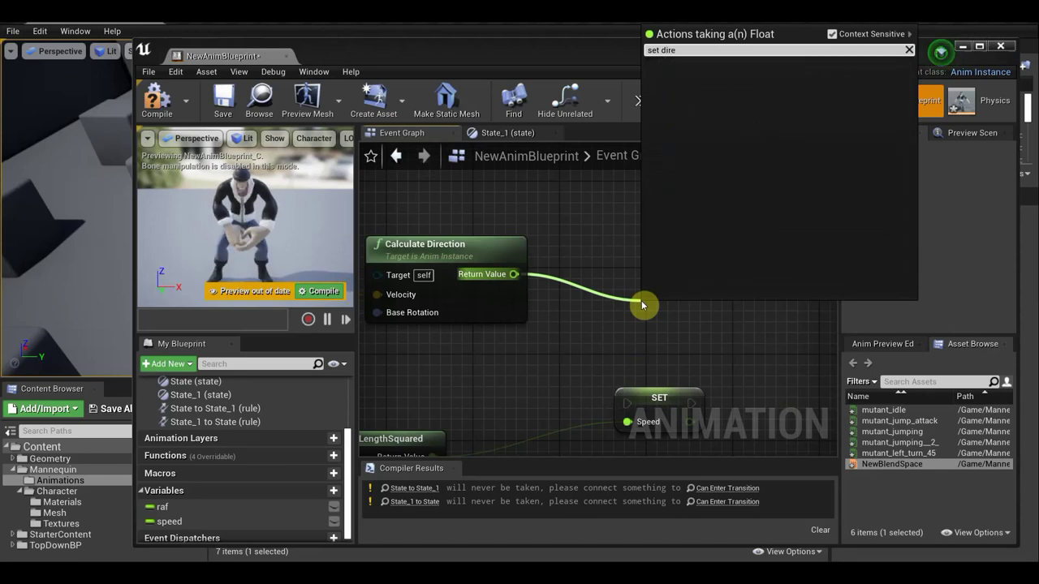
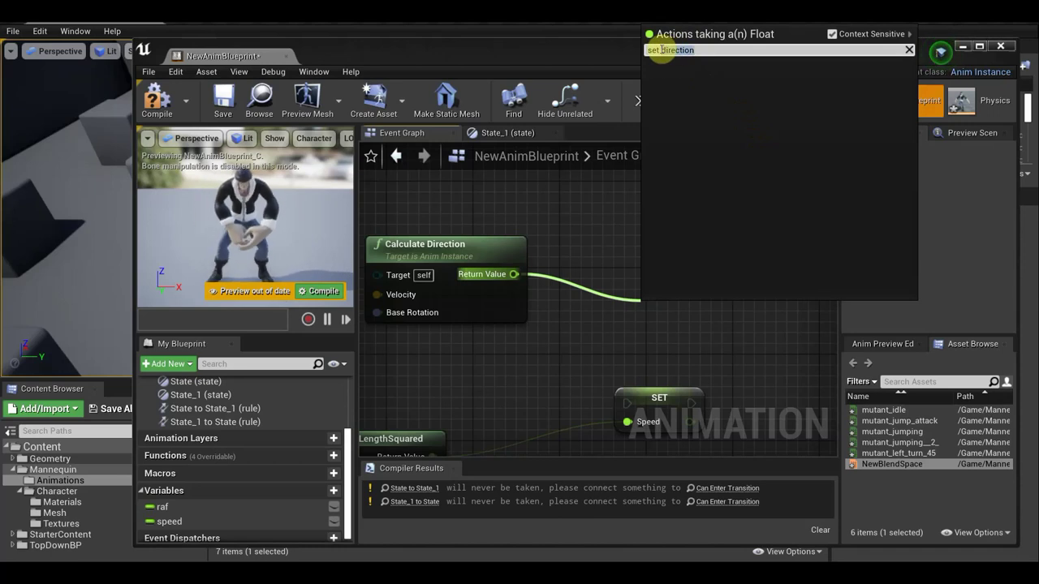
Search the action menu for 'set' and place a Set Scalar Parameter Value node.
{"action": "key", "text": "BackSpace"}
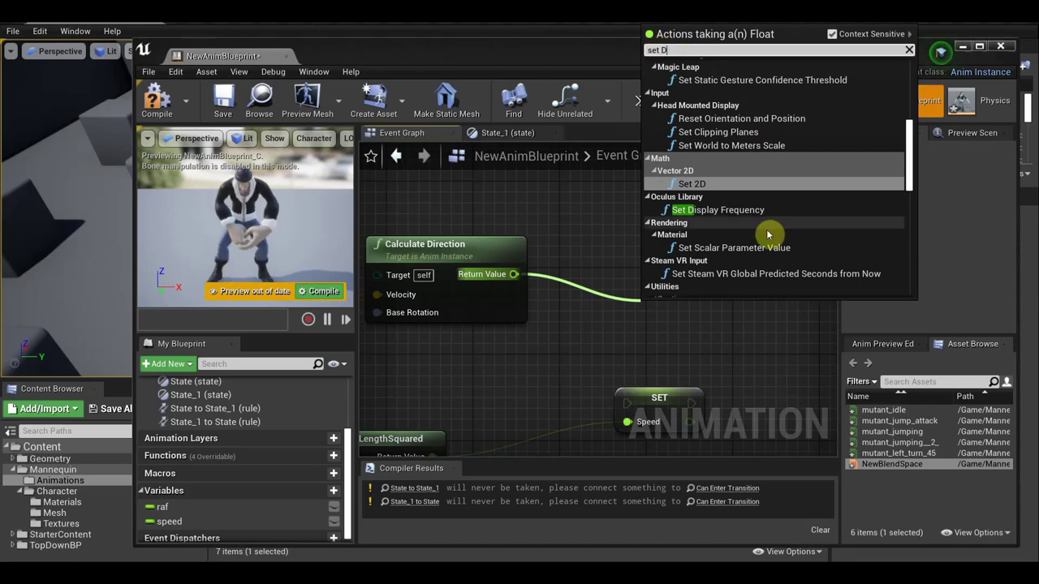
{"action": "scroll", "coordinate": [807, 236], "scroll_direction": "down", "scroll_amount": 2}
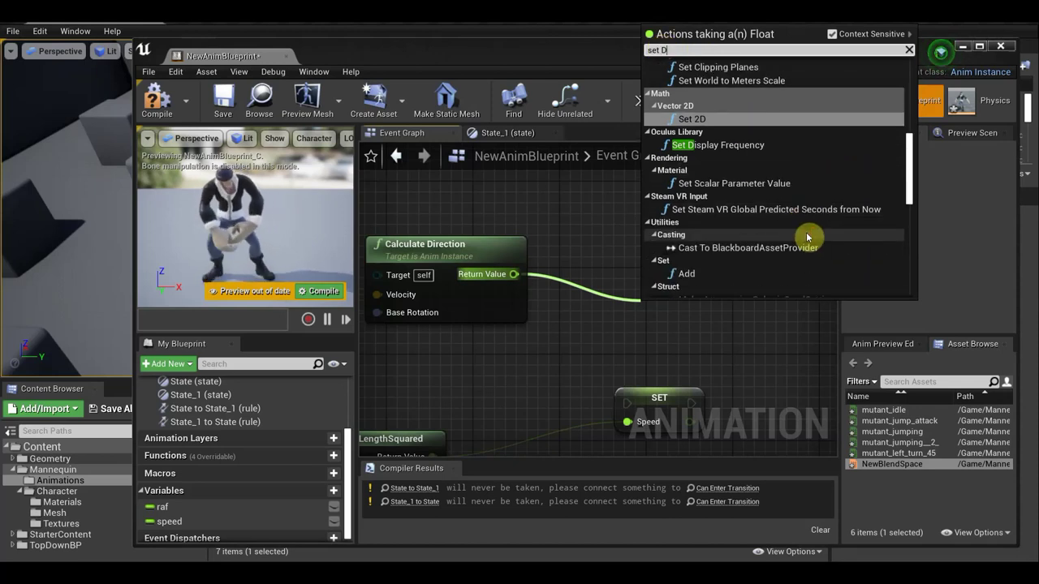
{"action": "scroll", "coordinate": [817, 232], "scroll_direction": "down", "scroll_amount": 1}
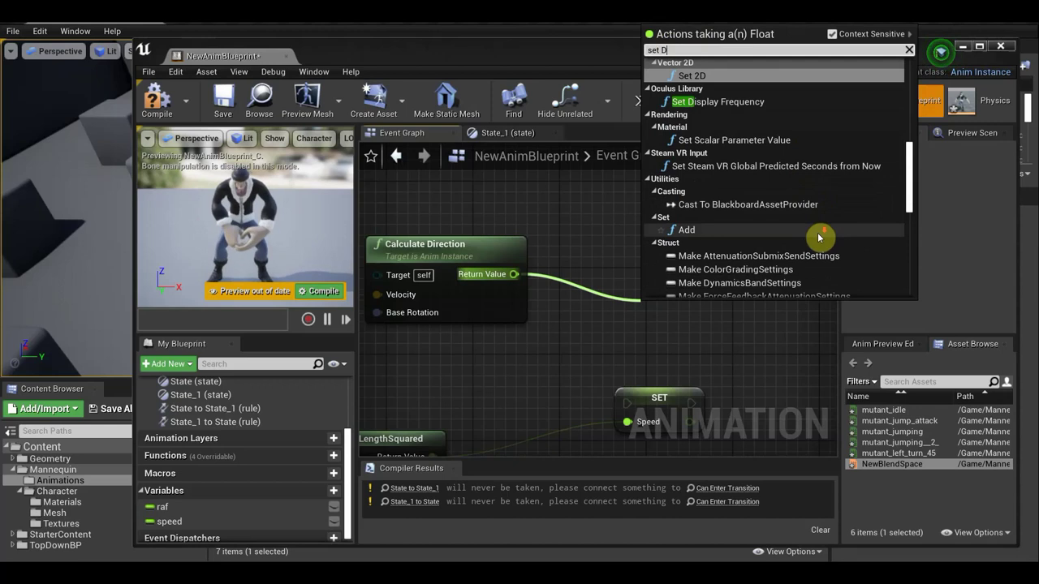
{"action": "scroll", "coordinate": [816, 231], "scroll_direction": "down", "scroll_amount": 3}
{"action": "scroll", "coordinate": [818, 234], "scroll_direction": "down", "scroll_amount": 2}
{"action": "scroll", "coordinate": [820, 235], "scroll_direction": "up", "scroll_amount": 5}
{"action": "scroll", "coordinate": [746, 167], "scroll_direction": "up", "scroll_amount": 4}
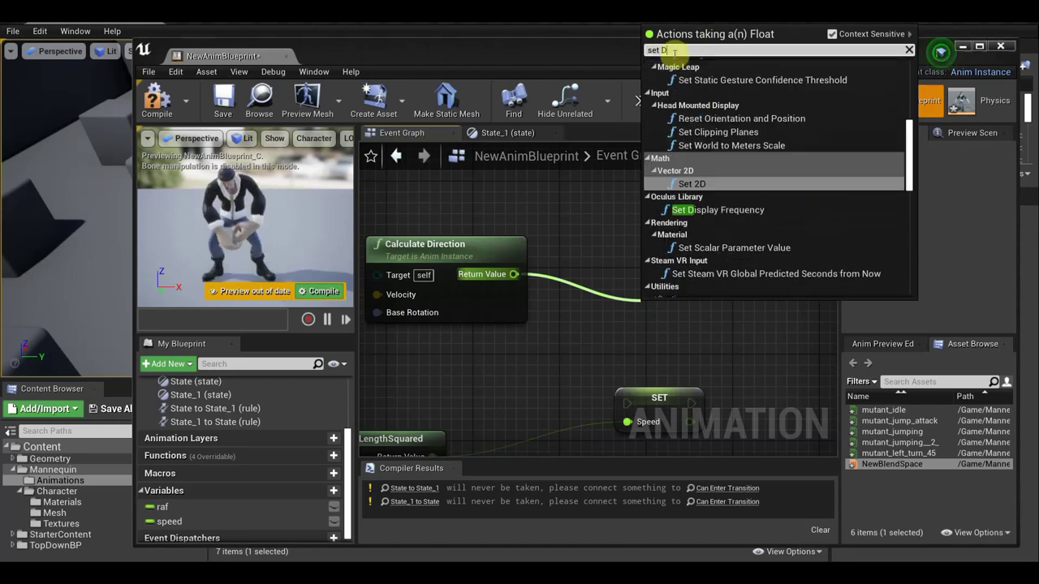
{"action": "type", "text": "irection"}
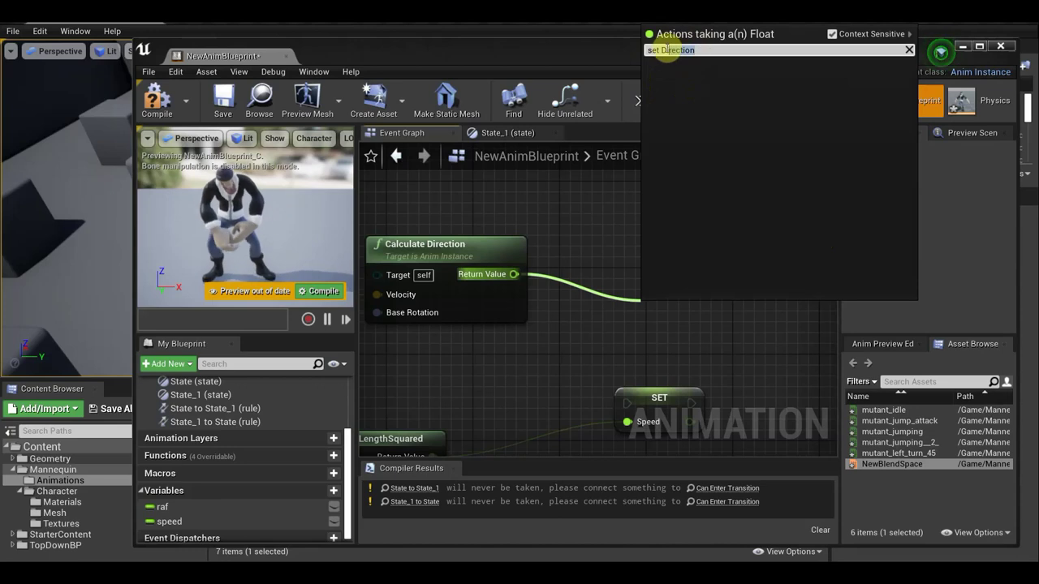
{"action": "key", "text": "BackSpace"}
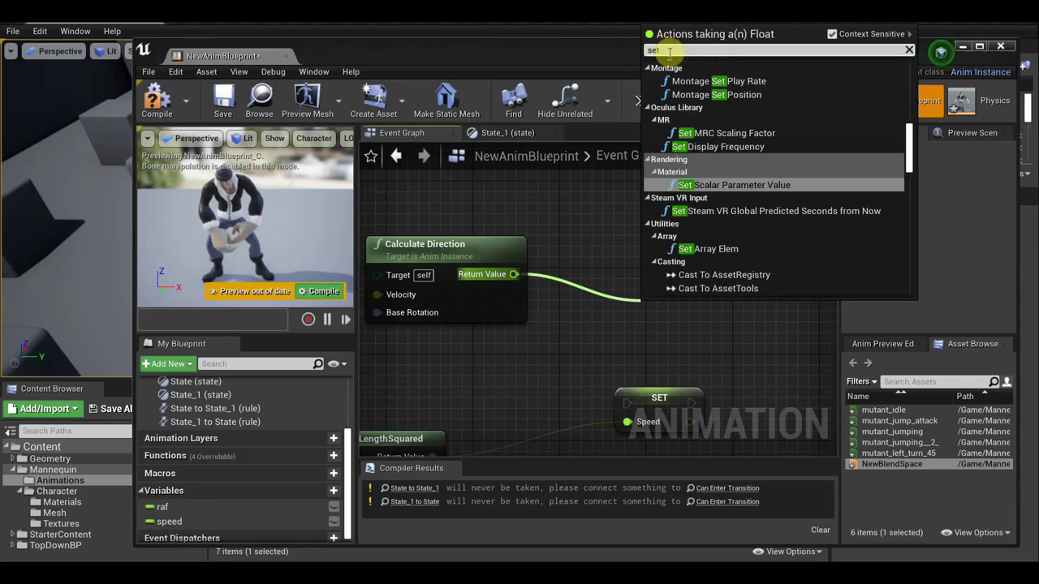
{"action": "key", "text": "Return"}
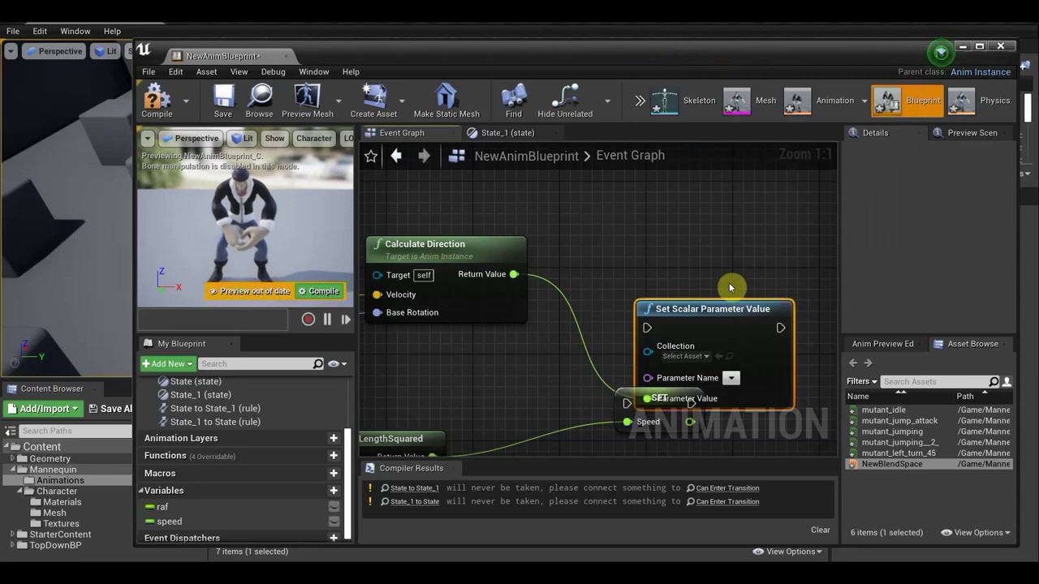
Wire Calculate Direction's Return Value into the Set Scalar Parameter Value node's Parameter Value pin.
{"action": "left_click_drag", "start_coordinate": [722, 315], "coordinate": [711, 244]}
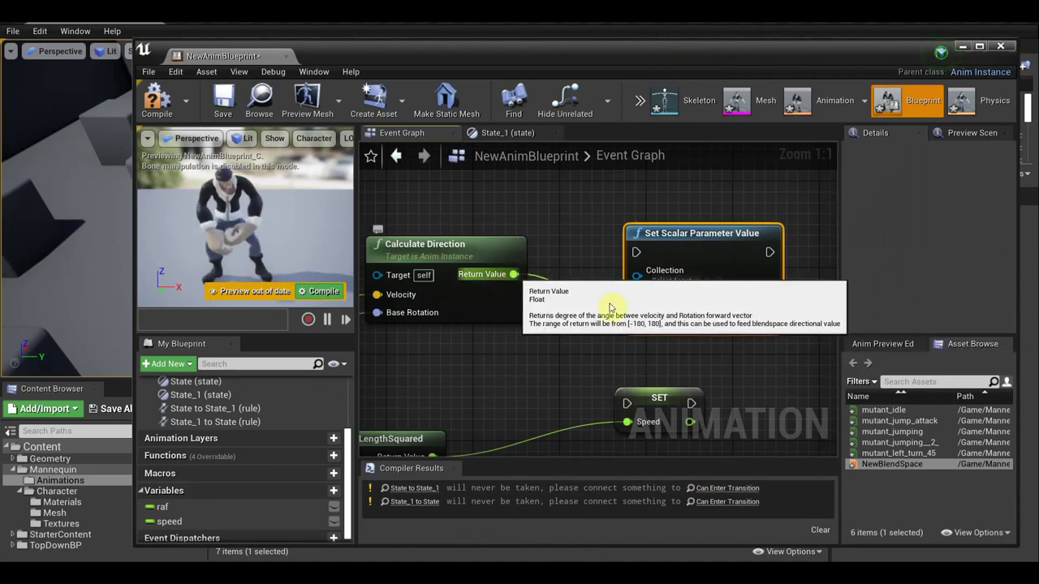
{"action": "left_click_drag", "start_coordinate": [514, 274], "coordinate": [637, 323]}
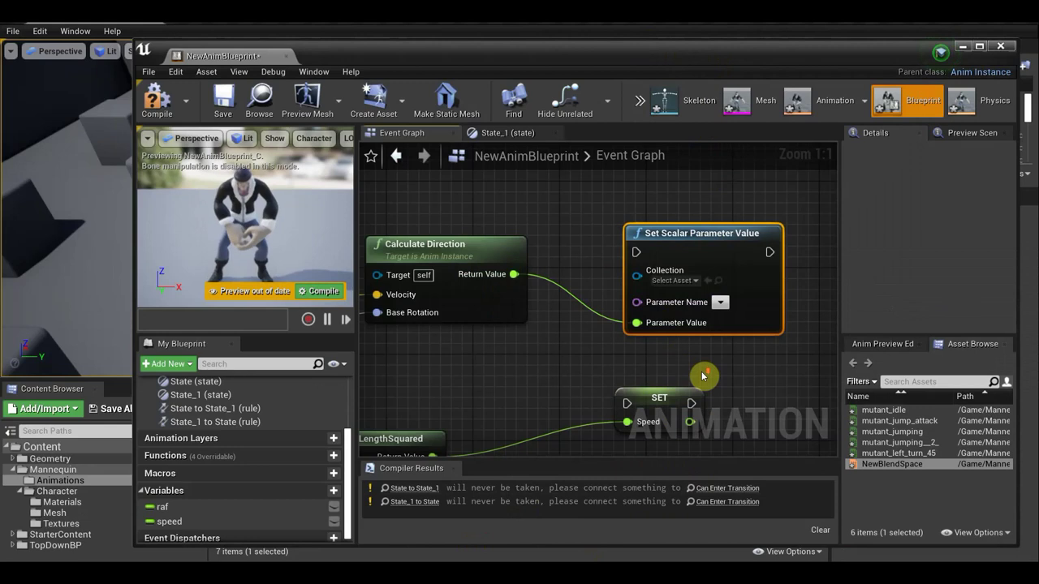
{"action": "scroll", "coordinate": [702, 375], "scroll_direction": "down", "scroll_amount": 4}
Move the SET speed node right and chain Set Scalar Parameter Value's execution into it.
{"action": "right_click_drag", "start_coordinate": [738, 387], "coordinate": [576, 329]}
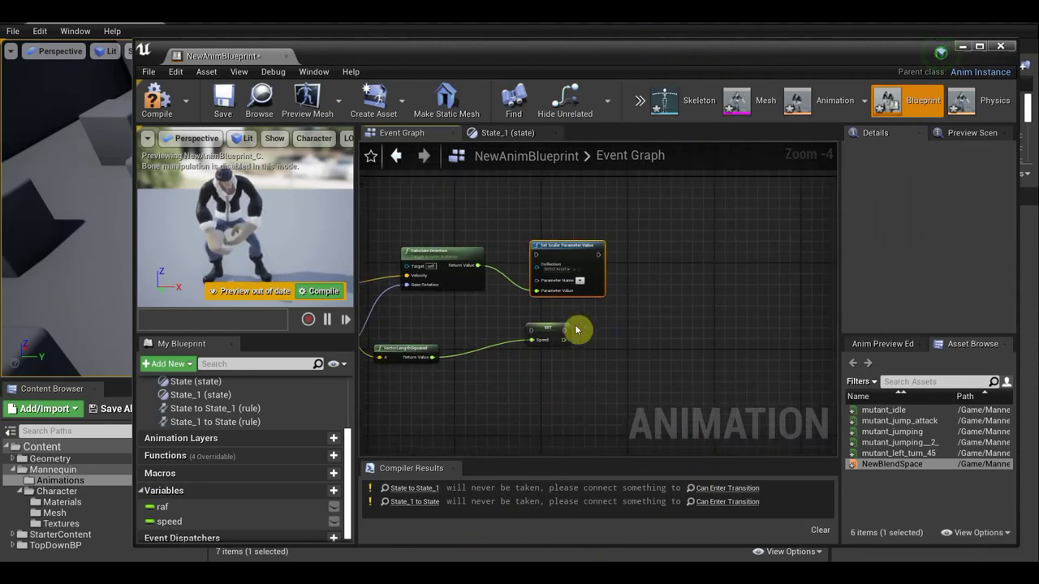
{"action": "left_click_drag", "start_coordinate": [545, 330], "coordinate": [719, 279]}
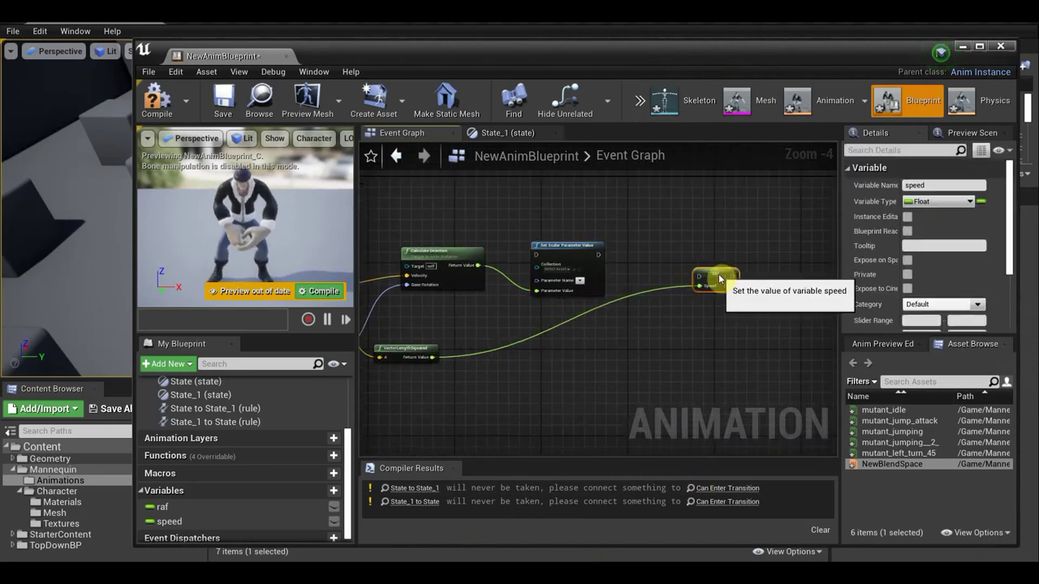
{"action": "left_click_drag", "start_coordinate": [597, 254], "coordinate": [701, 286]}
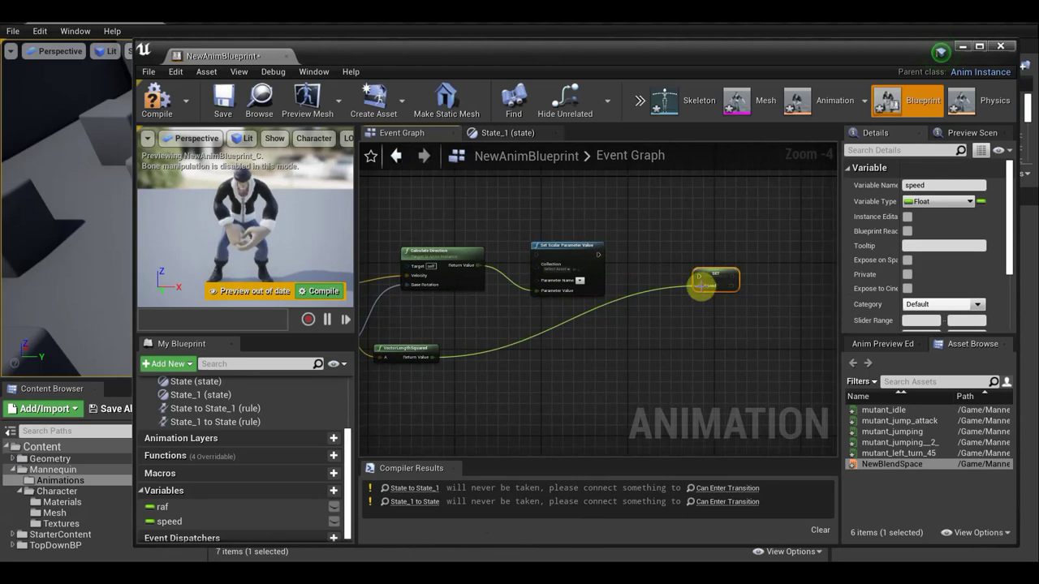
{"action": "left_click_drag", "start_coordinate": [701, 286], "coordinate": [600, 267]}
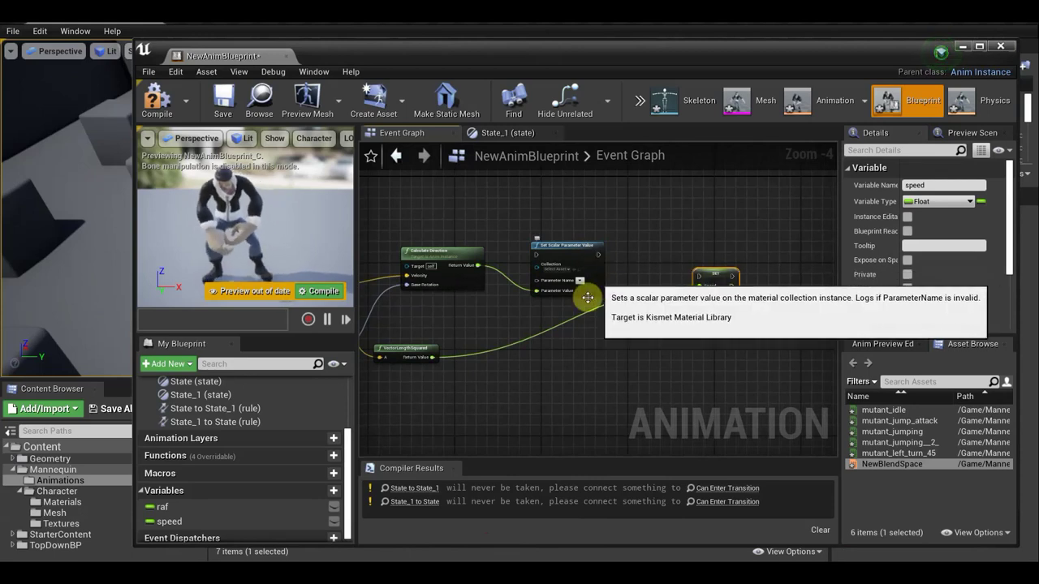
{"action": "left_click_drag", "start_coordinate": [598, 254], "coordinate": [698, 280]}
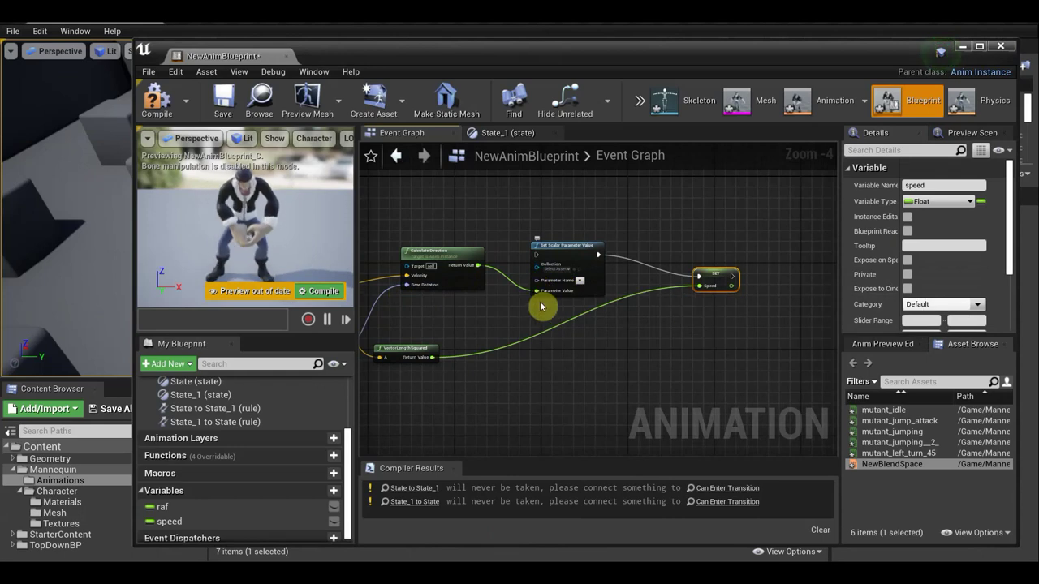
Zoom out to review the finished Event Graph, then close the NewAnimBlueprint editor.
{"action": "scroll", "coordinate": [555, 307], "scroll_direction": "up", "scroll_amount": 4}
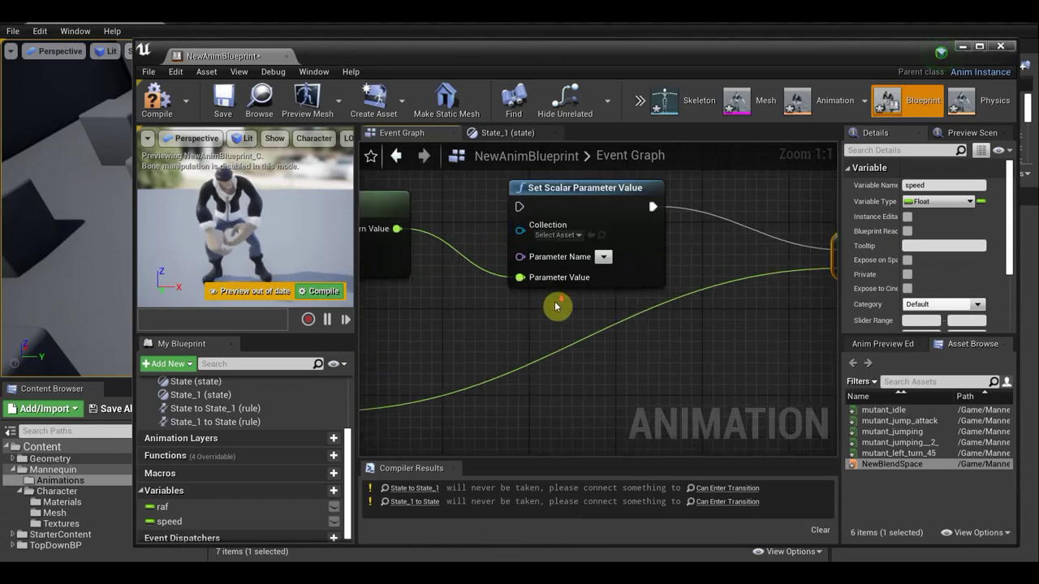
{"action": "scroll", "coordinate": [555, 308], "scroll_direction": "down", "scroll_amount": 3}
{"action": "scroll", "coordinate": [555, 307], "scroll_direction": "down", "scroll_amount": 3}
{"action": "scroll", "coordinate": [555, 307], "scroll_direction": "up", "scroll_amount": 3}
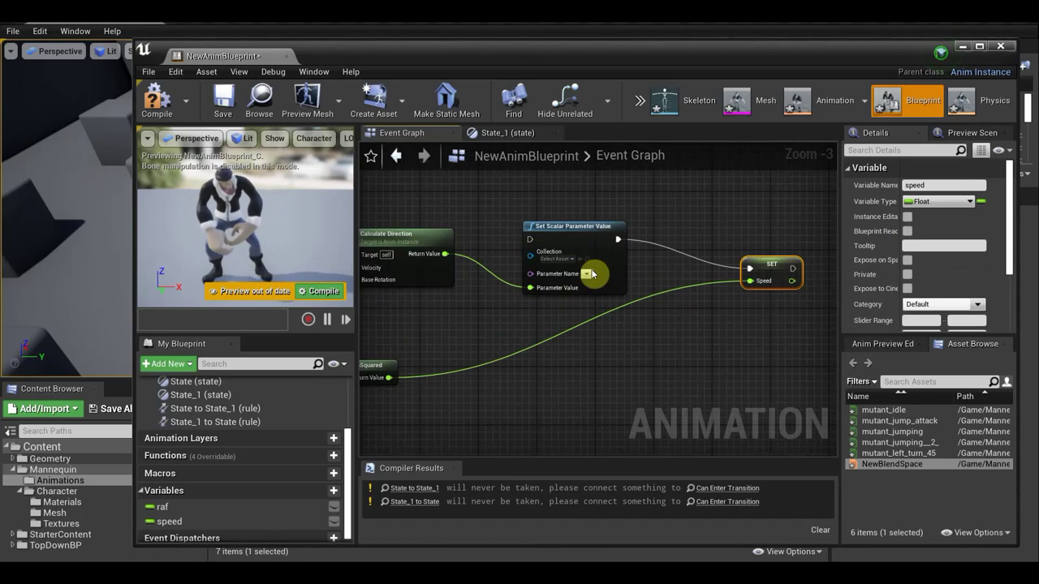
{"action": "scroll", "coordinate": [621, 256], "scroll_direction": "down", "scroll_amount": 4}
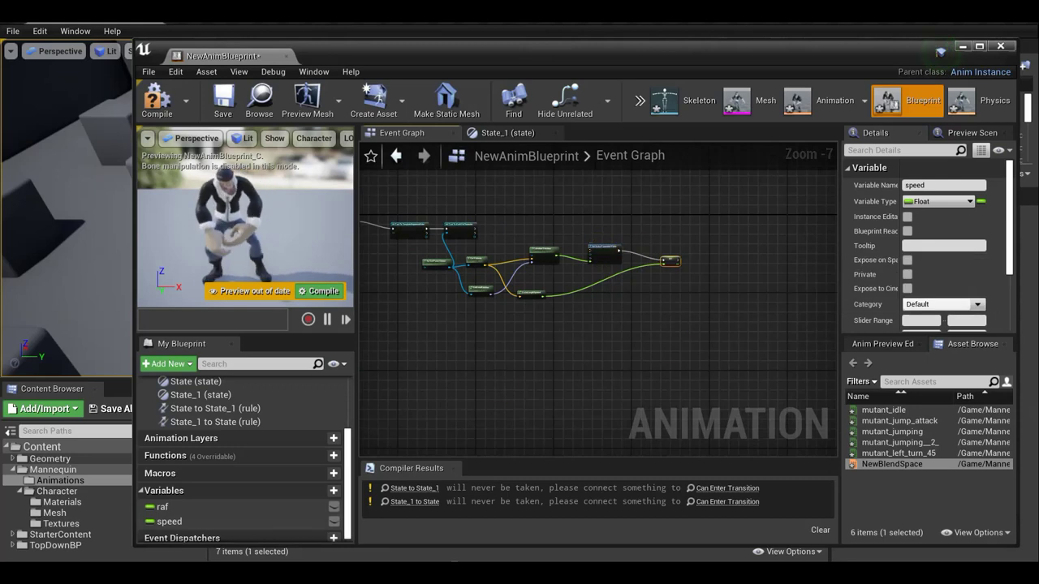
{"action": "left_click", "coordinate": [1000, 47]}
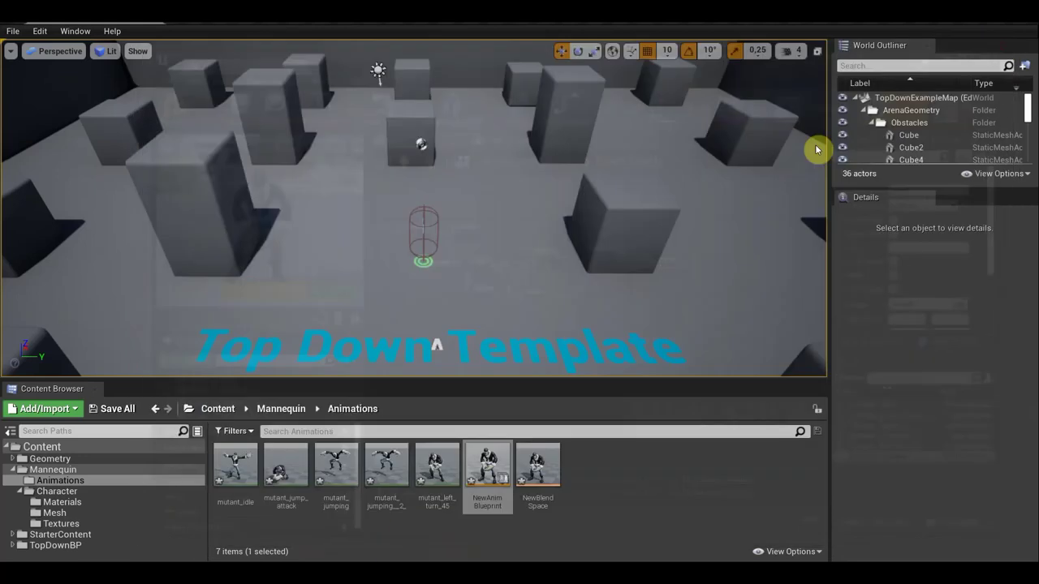
Reopen and close NewAnimBlueprint and NewBlendSpace from the Content Browser.
{"action": "double_click", "coordinate": [497, 474]}
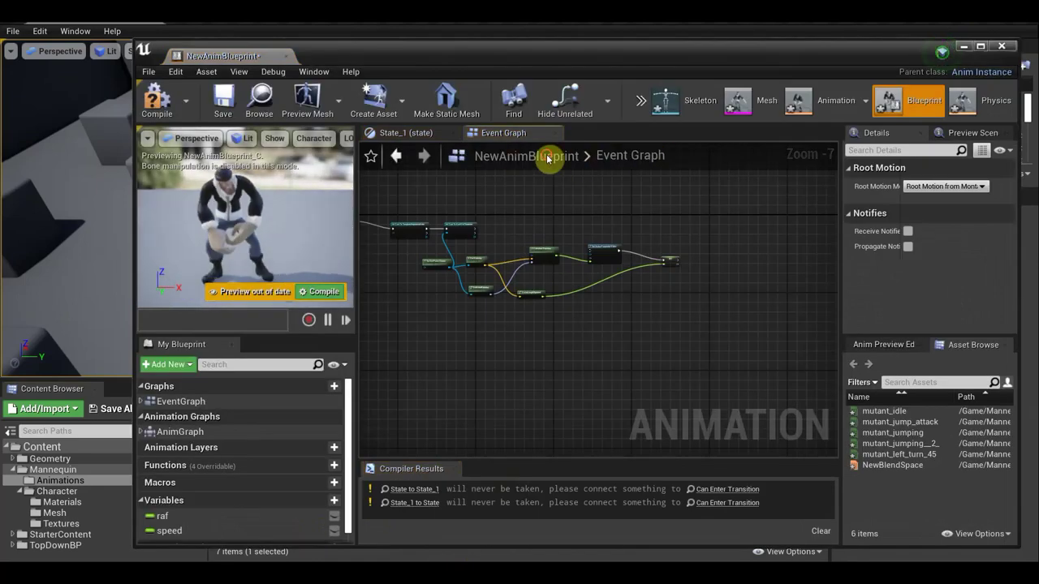
{"action": "left_click", "coordinate": [1002, 46]}
{"action": "double_click", "coordinate": [538, 471]}
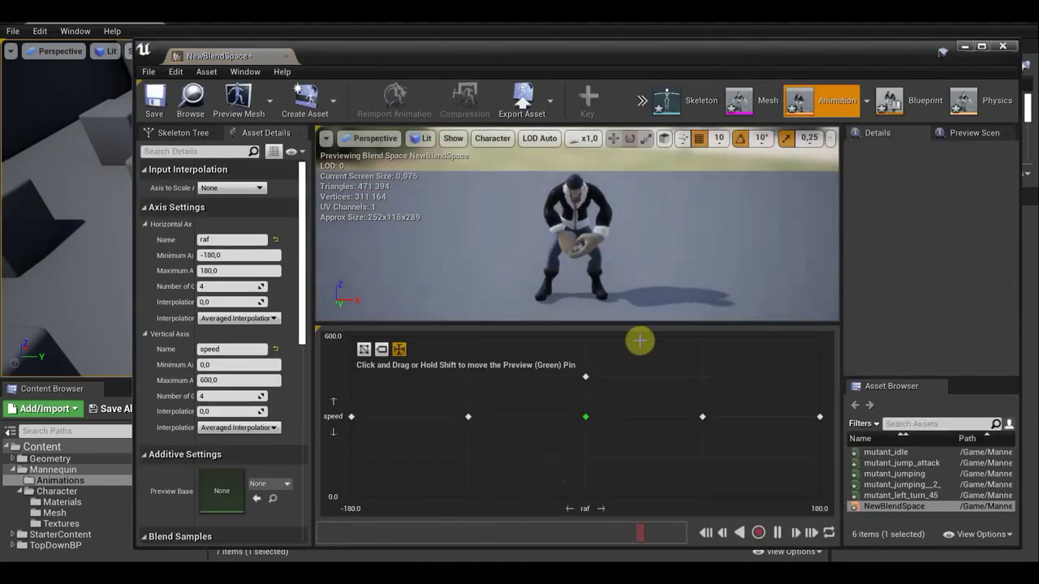
{"action": "left_click", "coordinate": [1006, 47]}
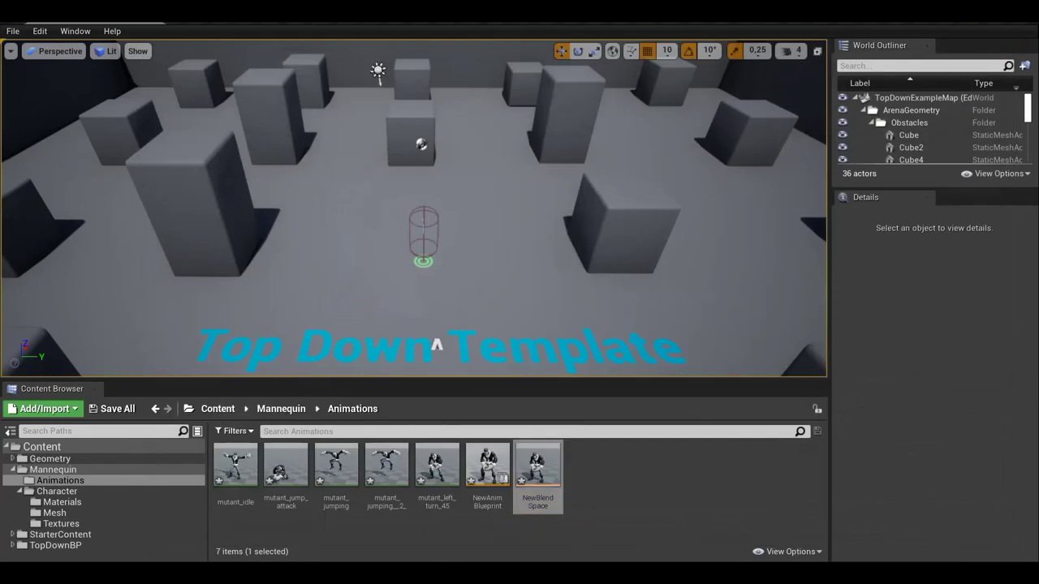
{"action": "double_click", "coordinate": [492, 472]}
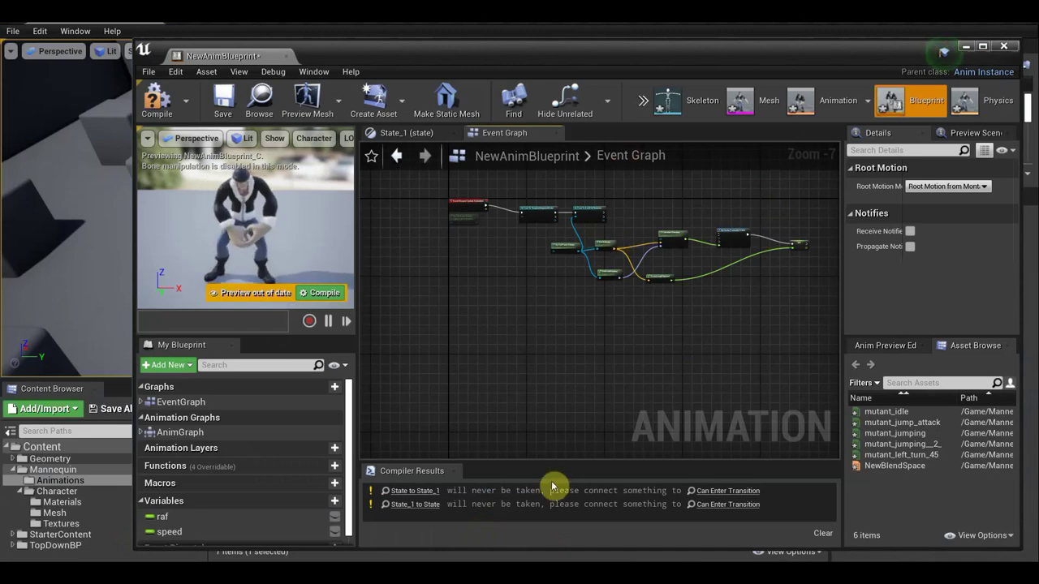
{"action": "mouse_move", "coordinate": [895, 428]}
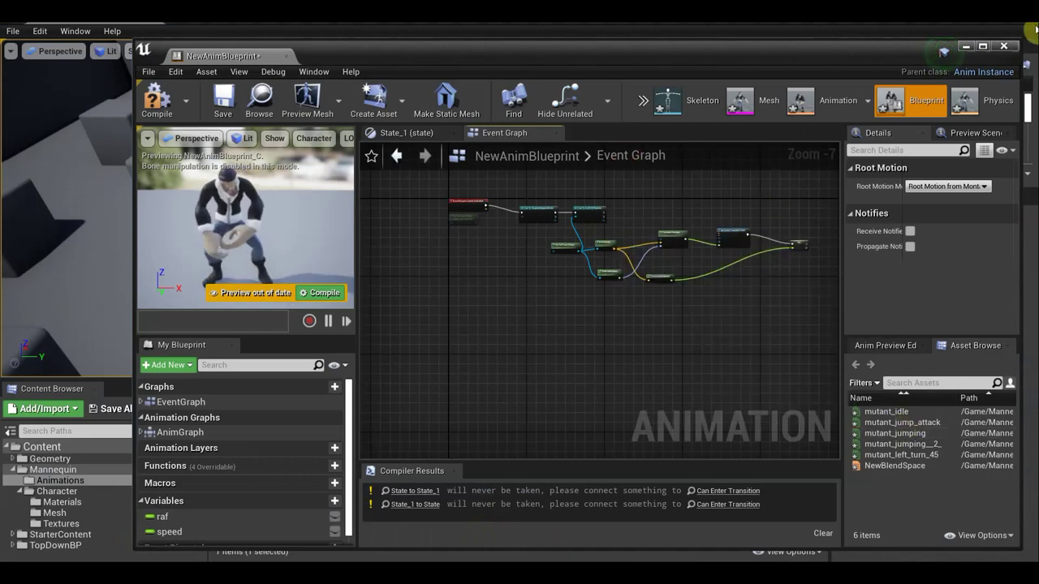
{"action": "left_click", "coordinate": [1006, 46]}
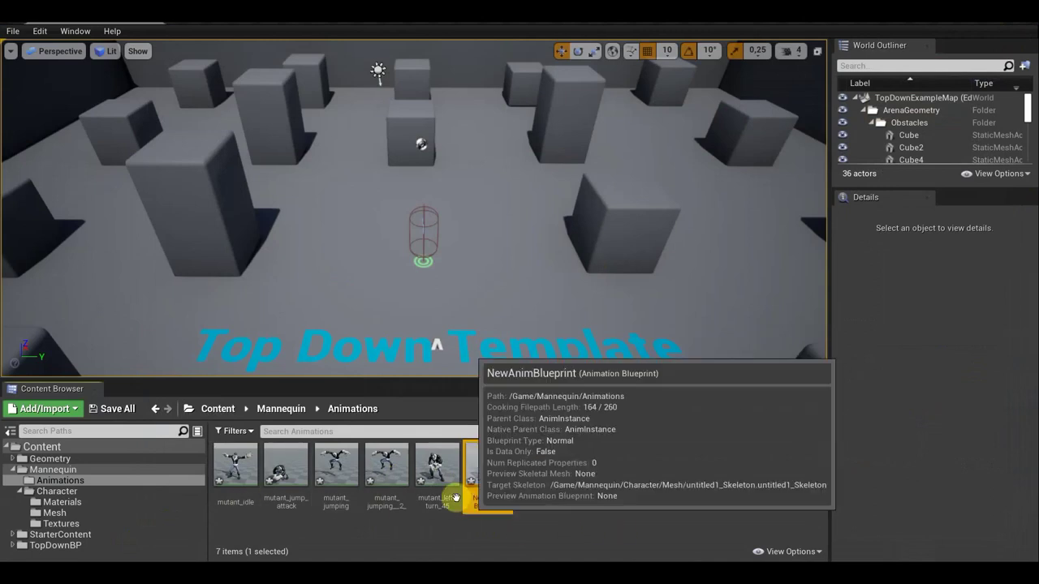
Open NewBlendSpace, with raf -180 to 180 and speed 0 to 600, alongside NewAnimBlueprint.
{"action": "mouse_move", "coordinate": [440, 479]}
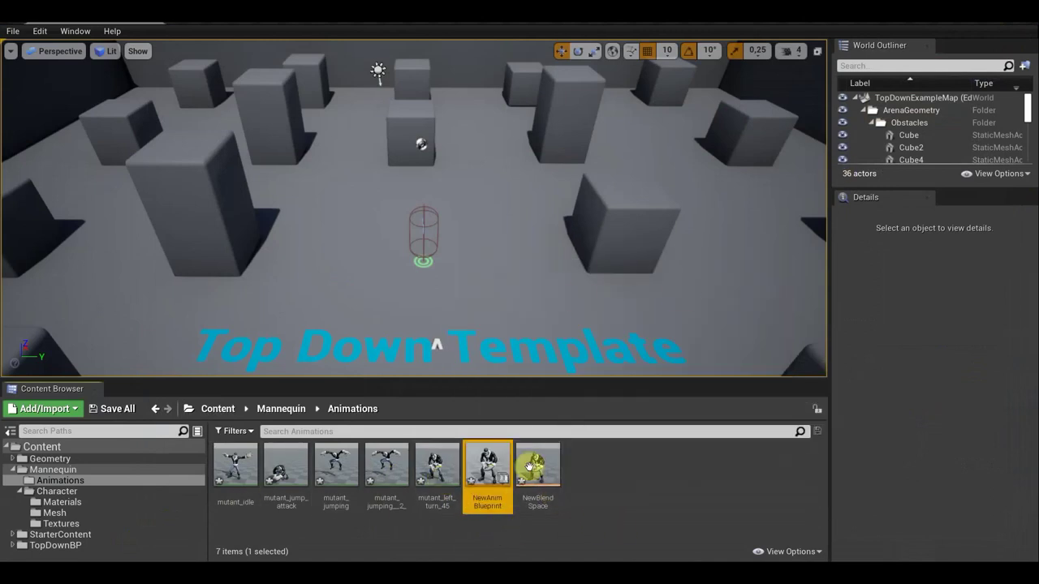
{"action": "double_click", "coordinate": [538, 471]}
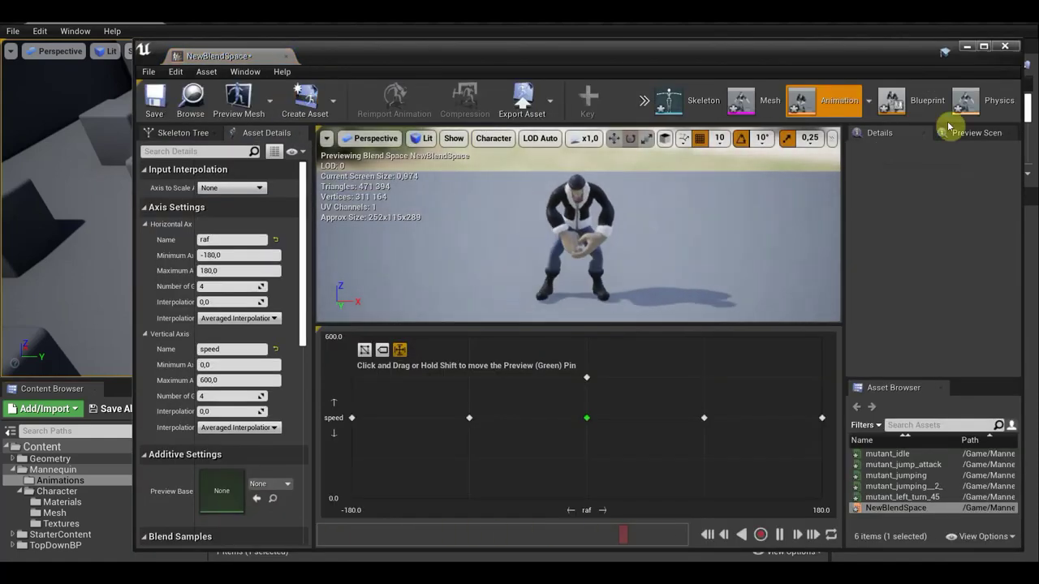
{"action": "left_click", "coordinate": [922, 110]}
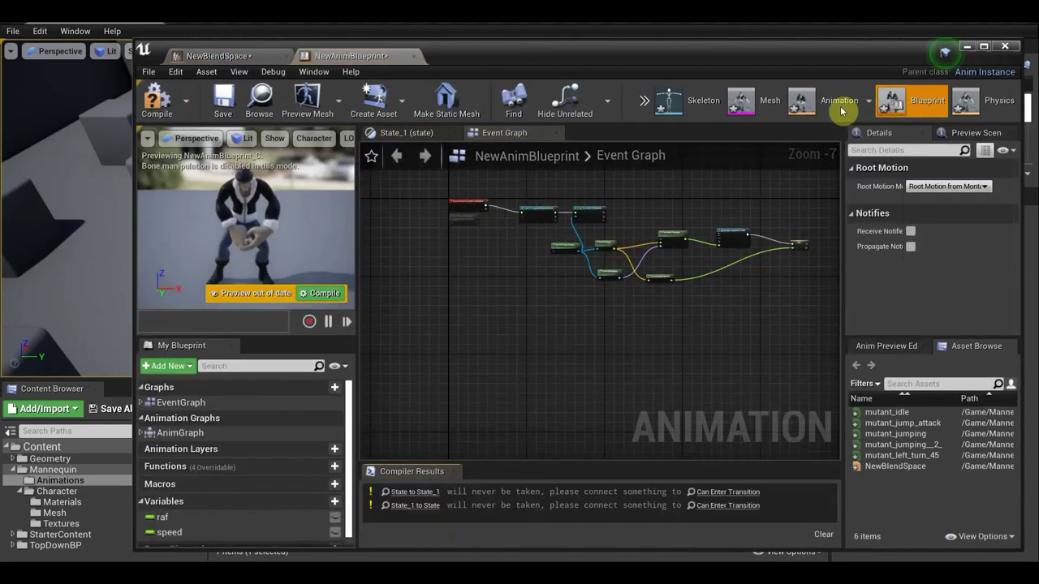
{"action": "left_click", "coordinate": [835, 100]}
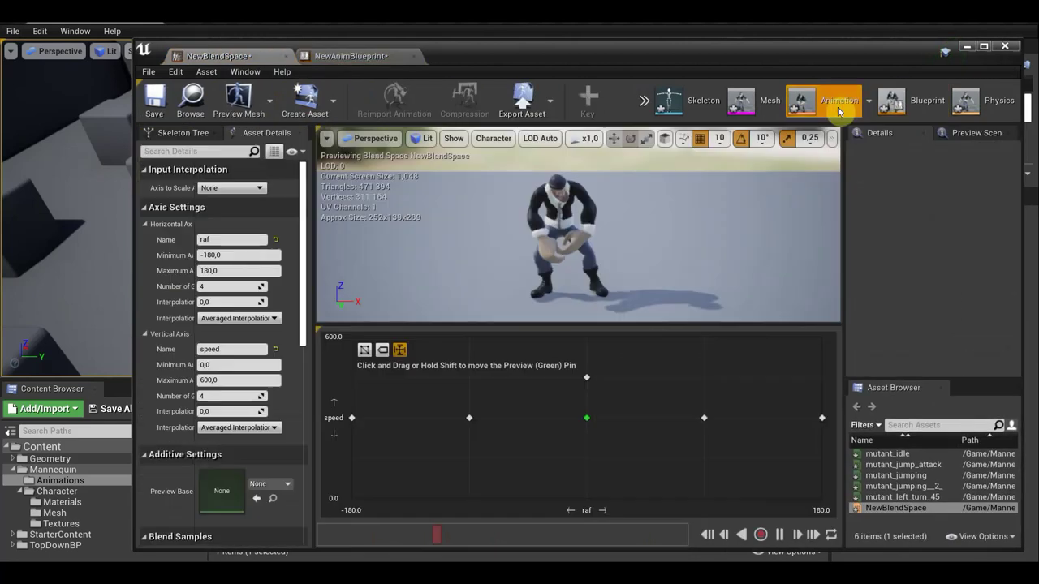
Open the untitled1 skeletal mesh via Mesh mode, then return to the Blueprint Event Graph.
{"action": "left_click", "coordinate": [759, 104]}
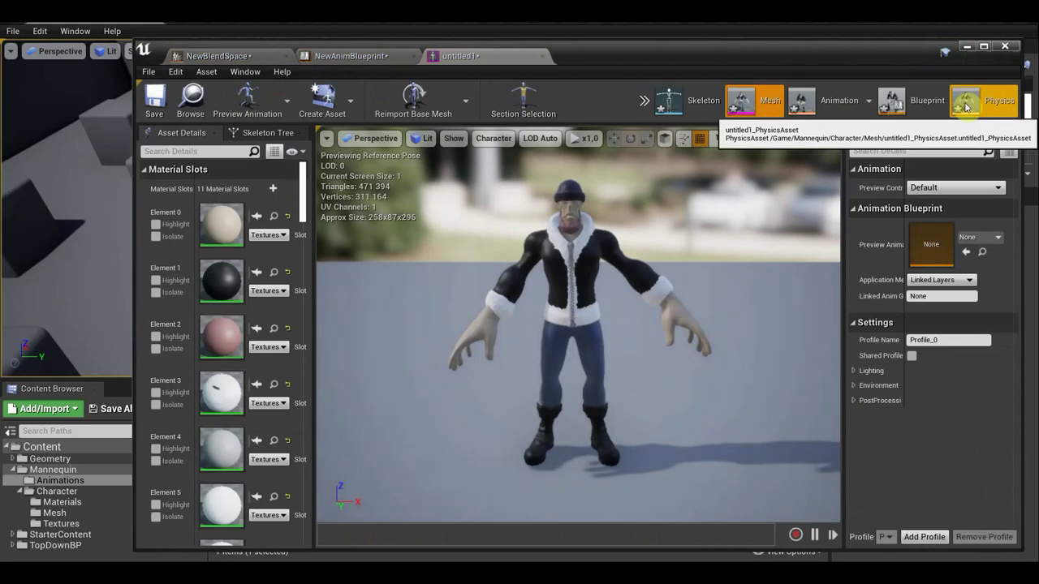
{"action": "left_click", "coordinate": [917, 103]}
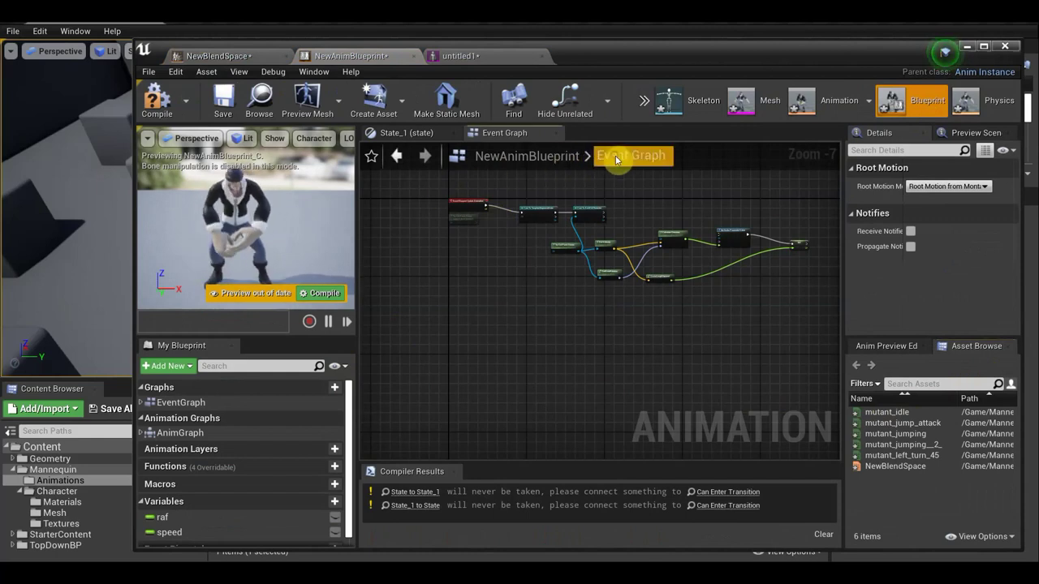
Open the State_1 graph showing Raf and Speed driving NewBlendSpace into Output Animation Pose.
{"action": "scroll", "coordinate": [541, 246], "scroll_direction": "up", "scroll_amount": 2}
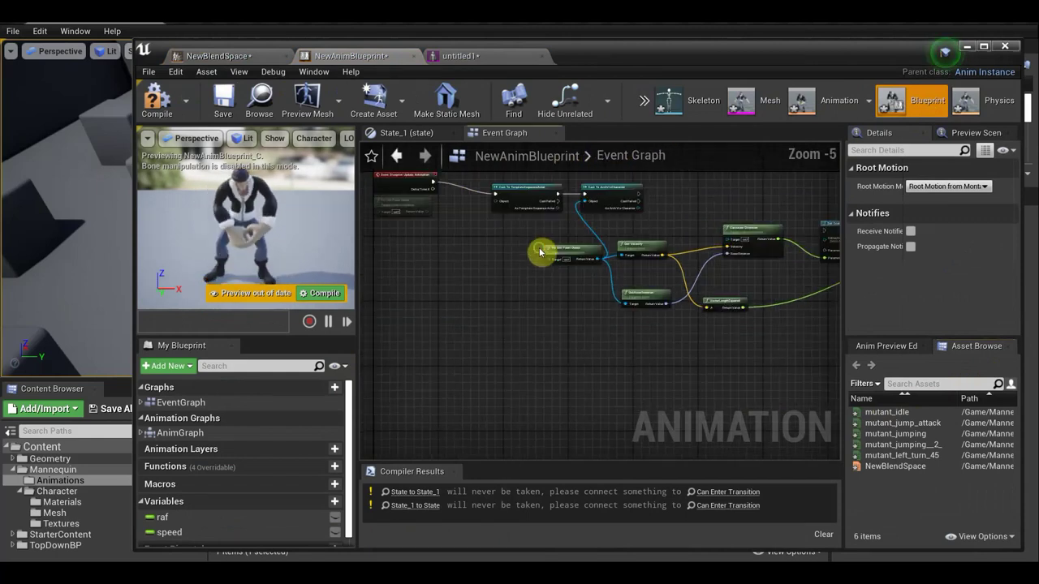
{"action": "right_click_drag", "start_coordinate": [521, 300], "coordinate": [570, 365]}
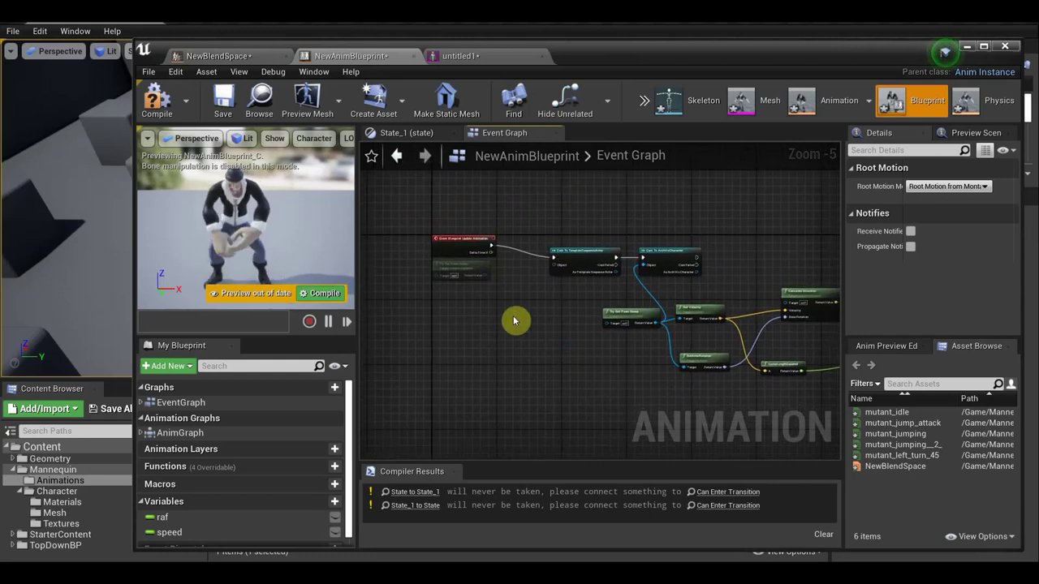
{"action": "scroll", "coordinate": [461, 297], "scroll_direction": "up", "scroll_amount": 3}
{"action": "scroll", "coordinate": [458, 299], "scroll_direction": "down", "scroll_amount": 4}
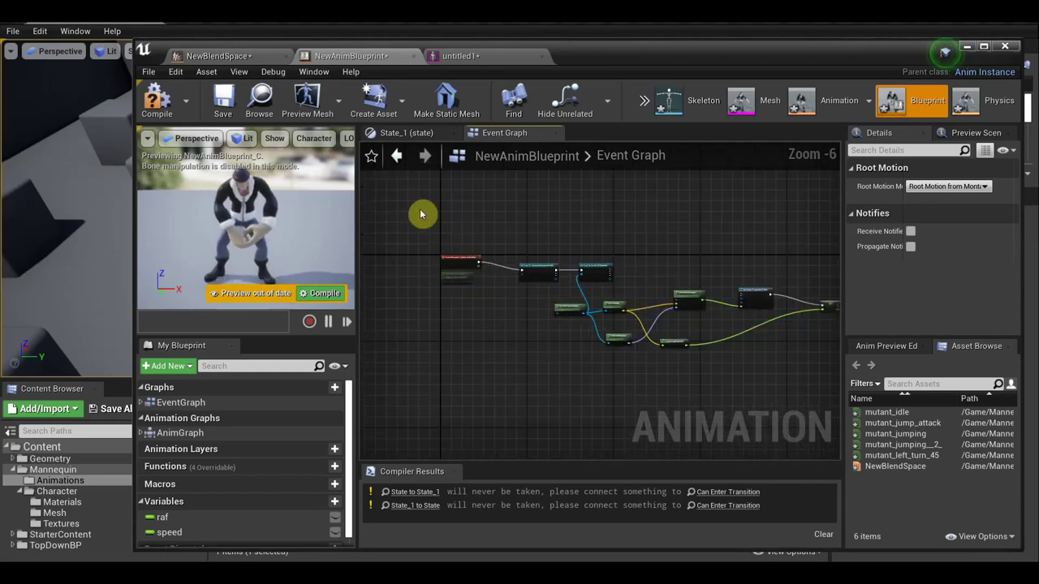
{"action": "left_click", "coordinate": [395, 132]}
{"action": "scroll", "coordinate": [664, 347], "scroll_direction": "up", "scroll_amount": 1}
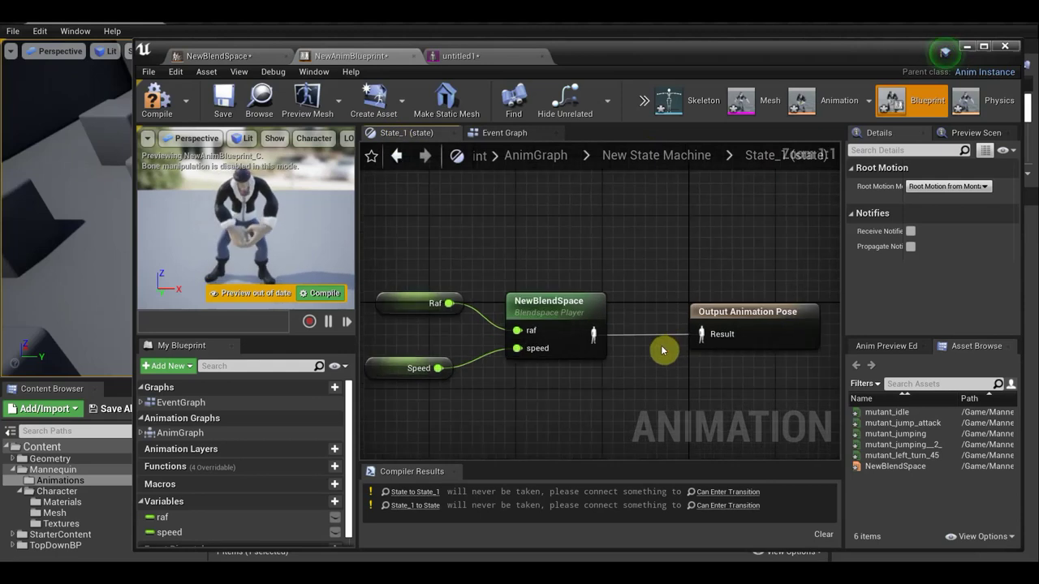
{"action": "right_click_drag", "start_coordinate": [666, 370], "coordinate": [580, 341]}
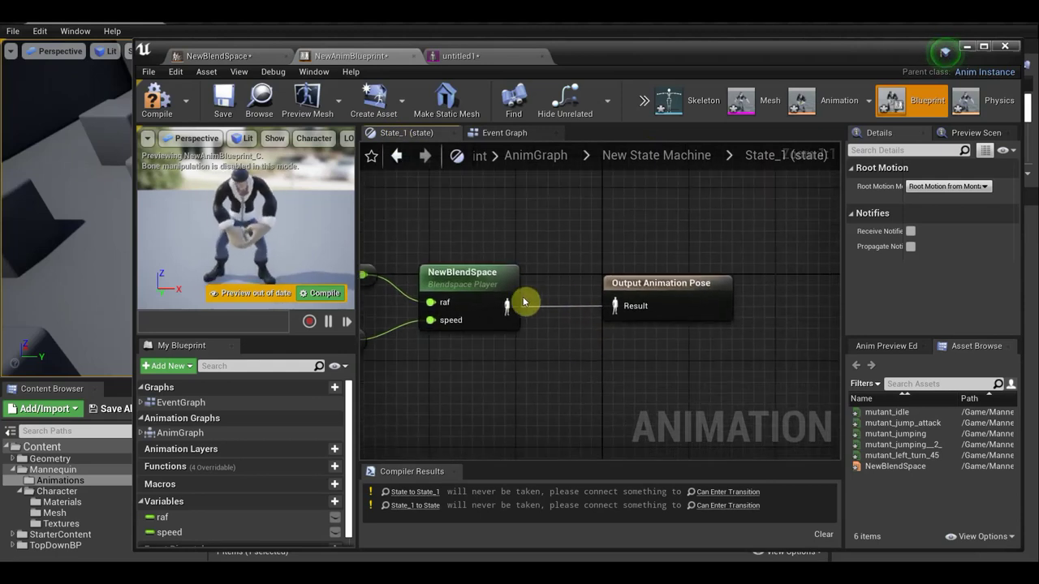
Go from AnimGraph into New State Machine and open the State to State_1 rule.
{"action": "left_click", "coordinate": [537, 156]}
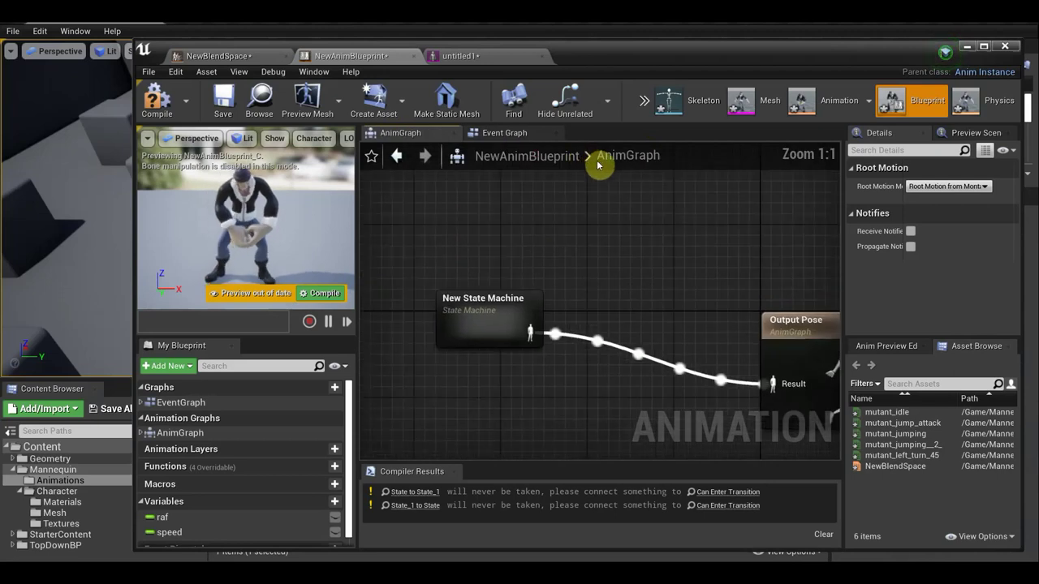
{"action": "scroll", "coordinate": [628, 296], "scroll_direction": "down", "scroll_amount": 5}
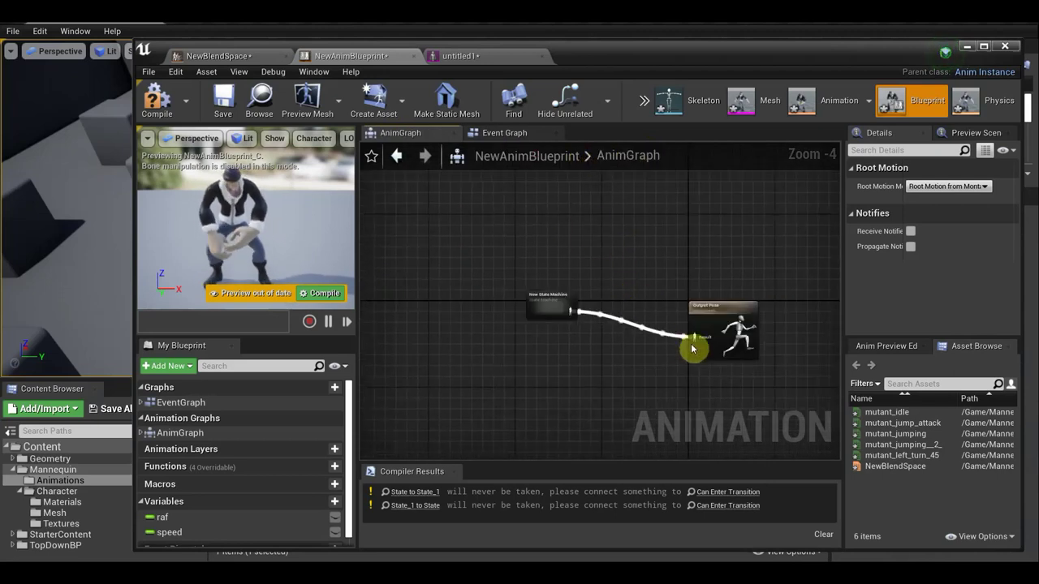
{"action": "double_click", "coordinate": [552, 309]}
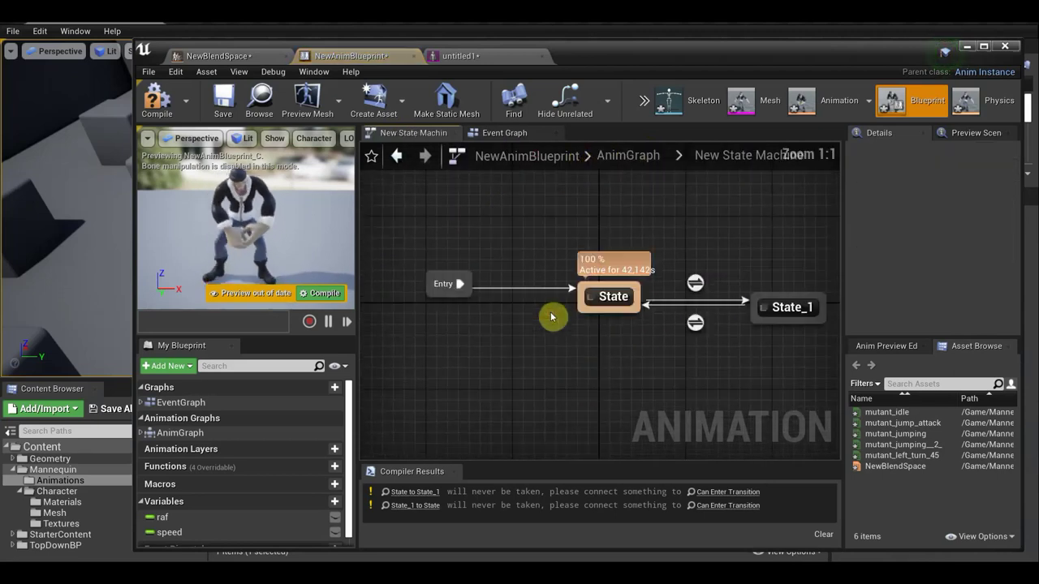
{"action": "right_click_drag", "start_coordinate": [693, 364], "coordinate": [598, 334]}
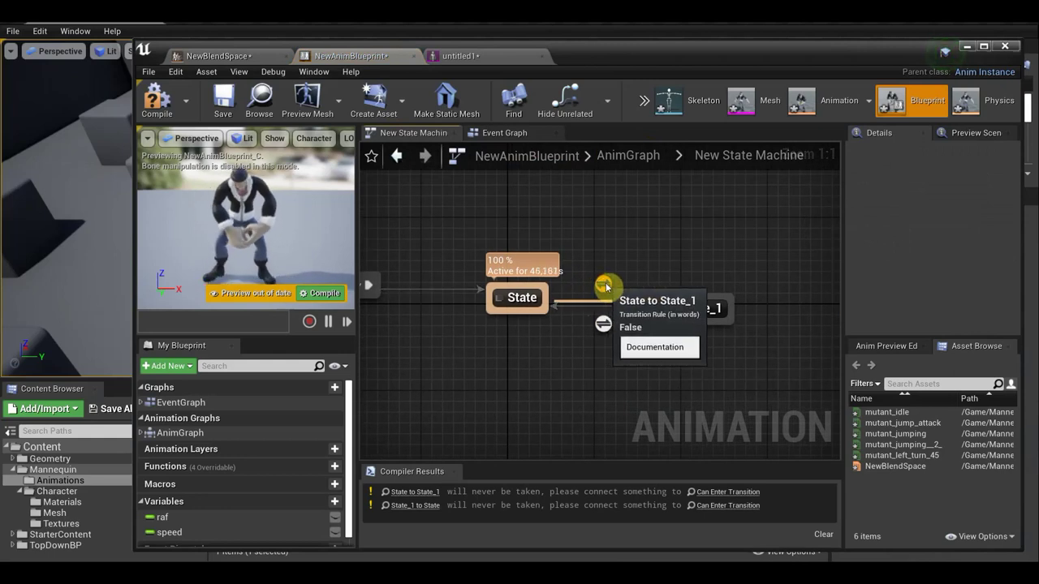
{"action": "left_click", "coordinate": [602, 284]}
{"action": "double_click", "coordinate": [603, 283]}
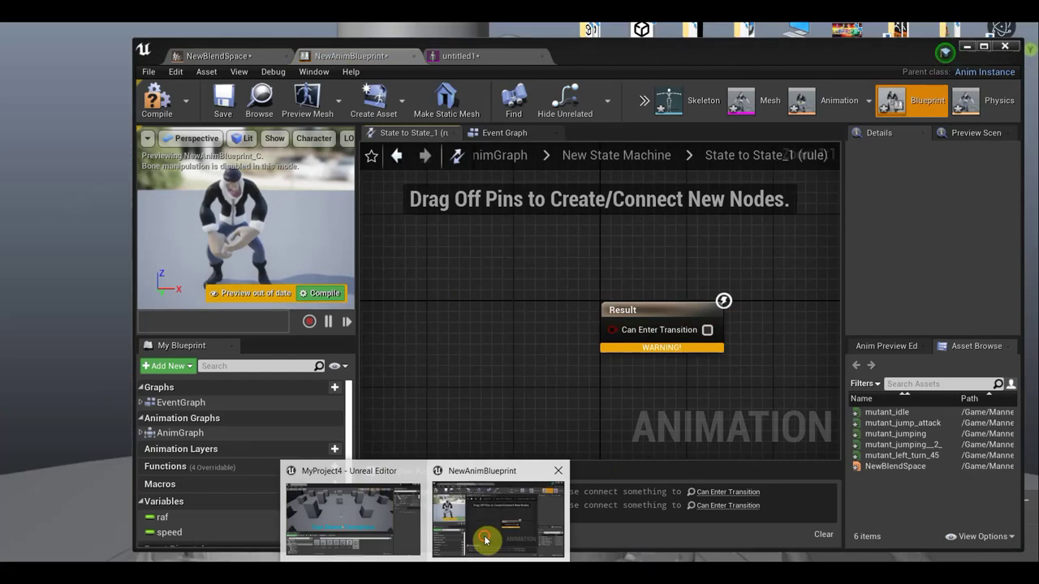
{"action": "right_click", "coordinate": [612, 328]}
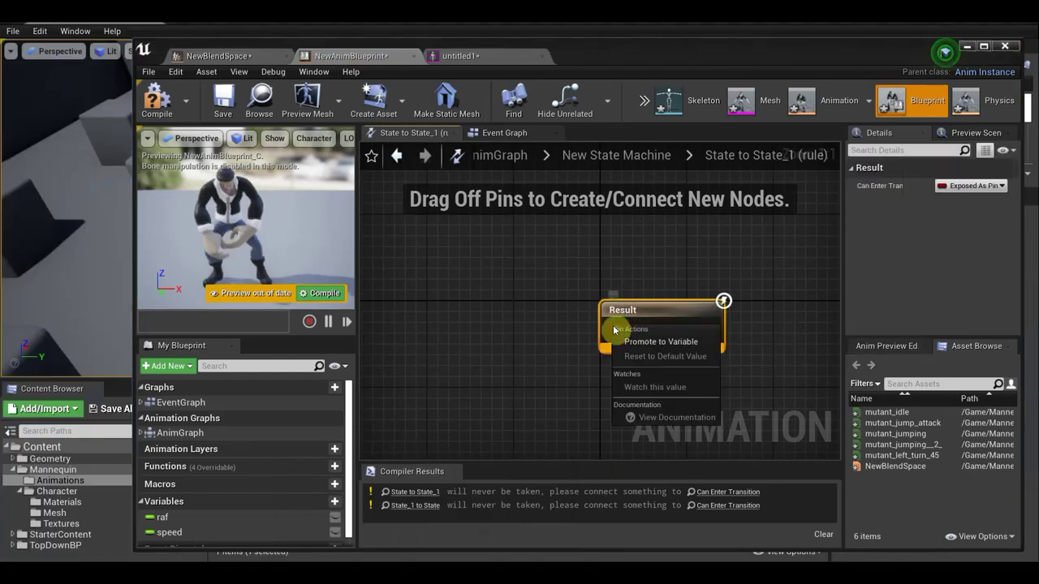
{"action": "left_click", "coordinate": [549, 305]}
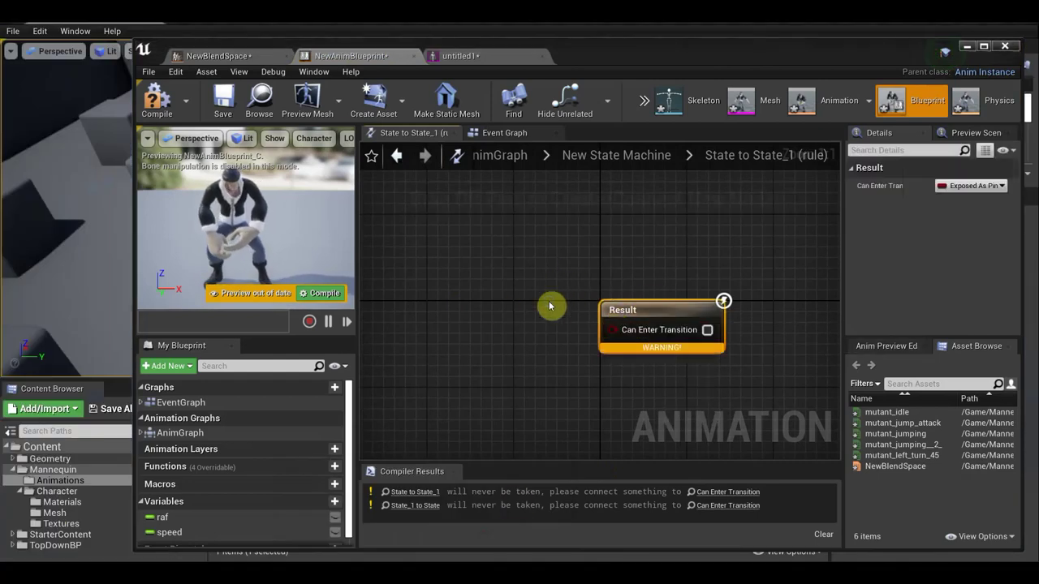
{"action": "right_click", "coordinate": [549, 305]}
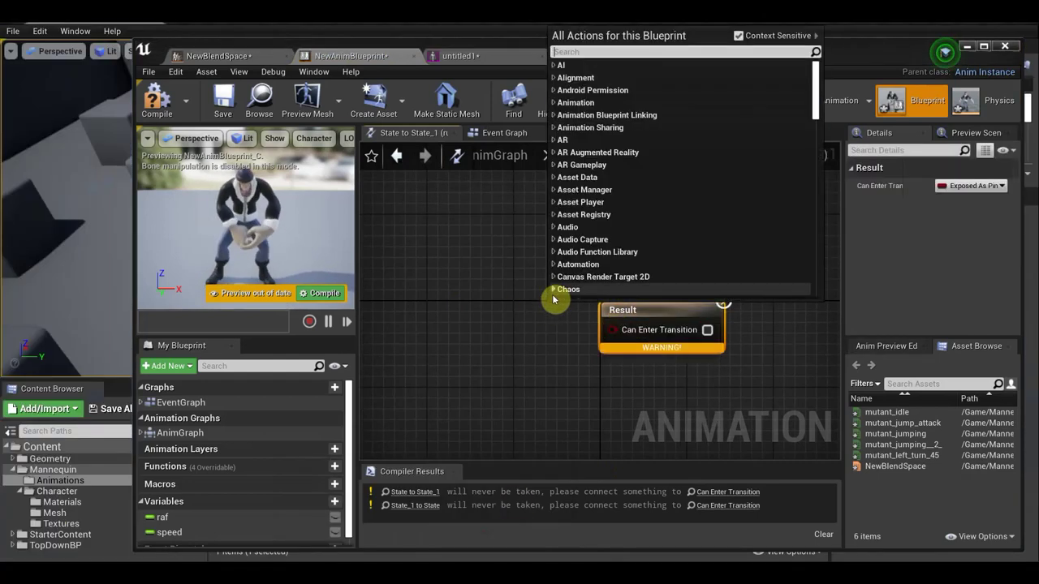
{"action": "type", "text": "f"}
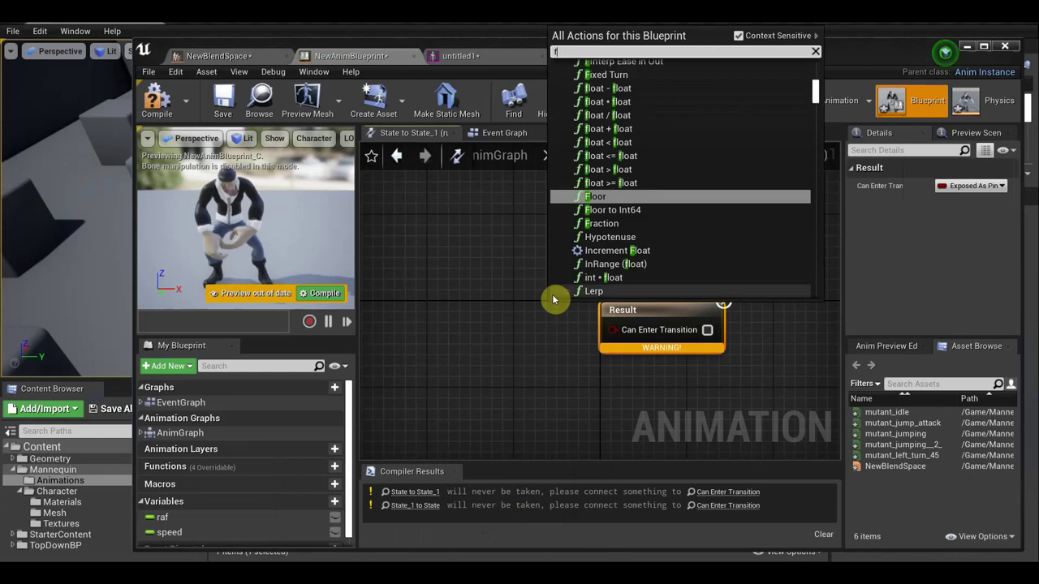
{"action": "type", "text": "lo"}
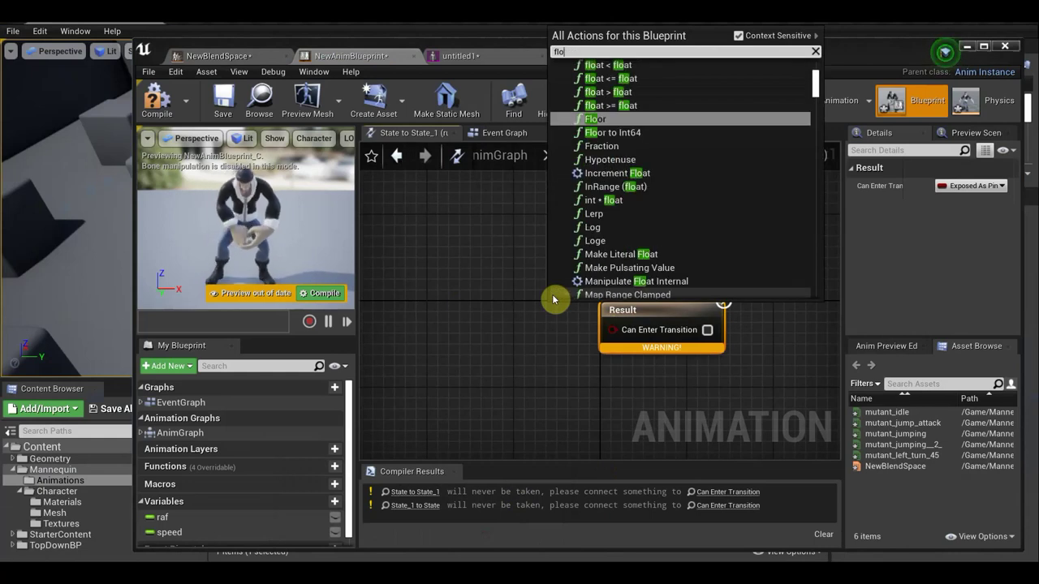
{"action": "type", "text": "at"}
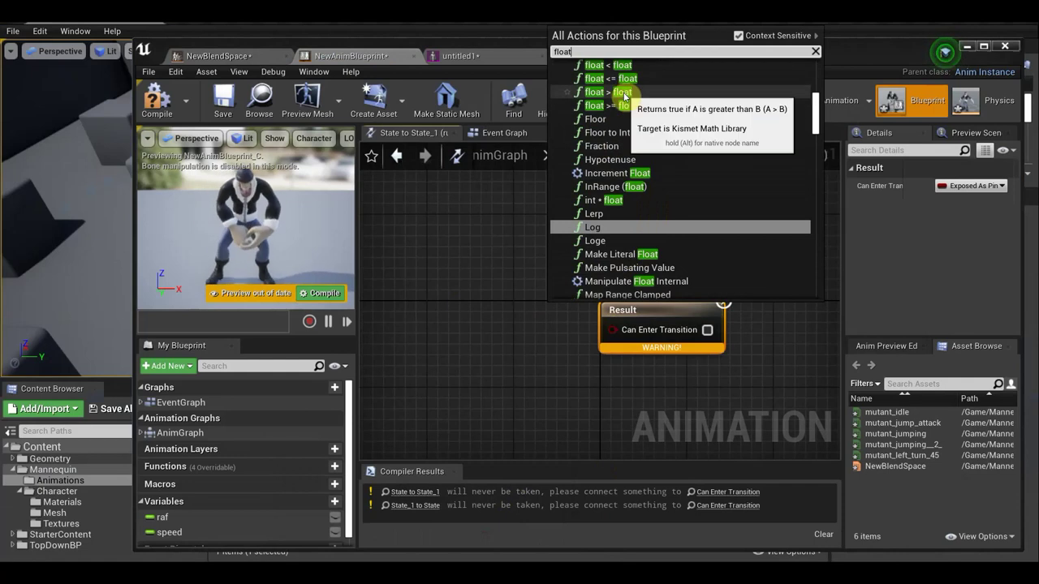
{"action": "left_click", "coordinate": [624, 96]}
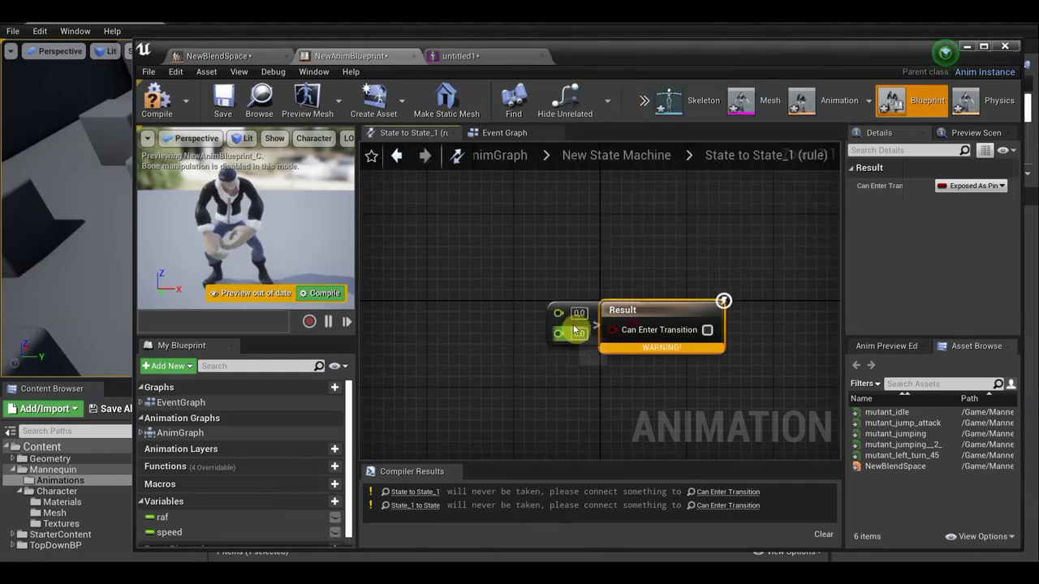
{"action": "left_click_drag", "start_coordinate": [565, 315], "coordinate": [465, 292]}
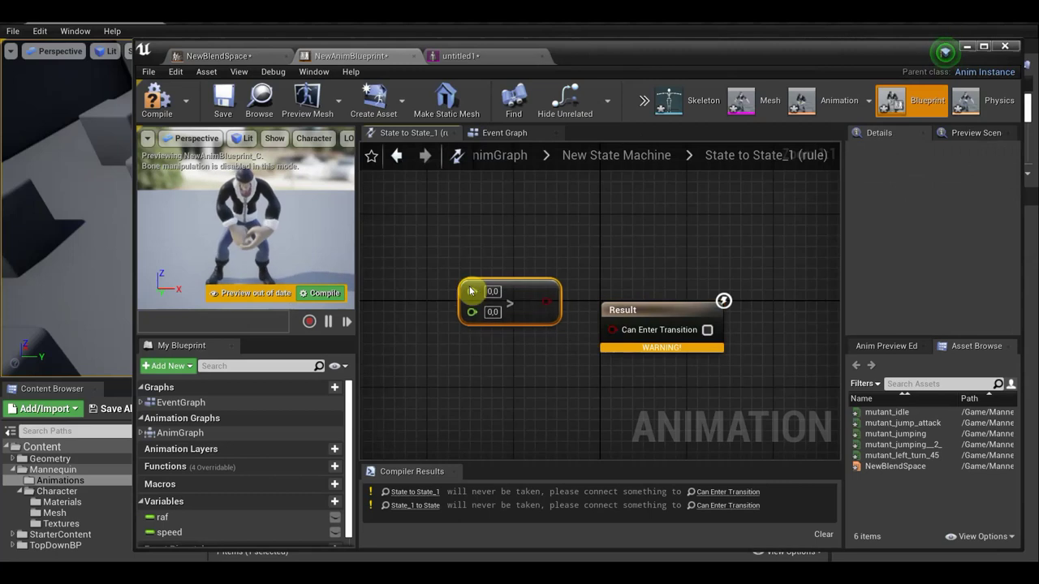
{"action": "right_click", "coordinate": [510, 301]}
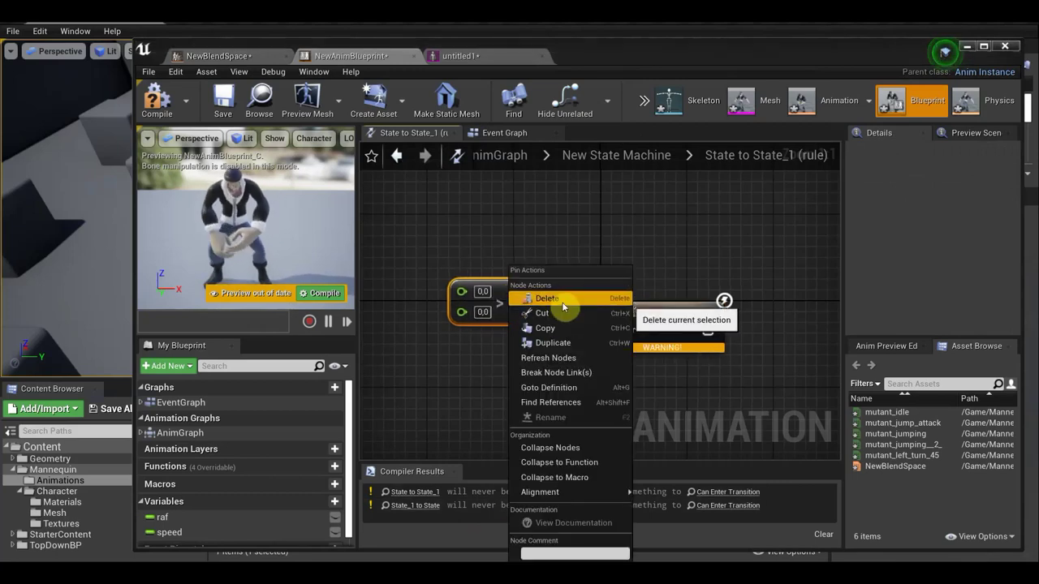
{"action": "key", "text": "Escape"}
{"action": "key", "text": "Delete"}
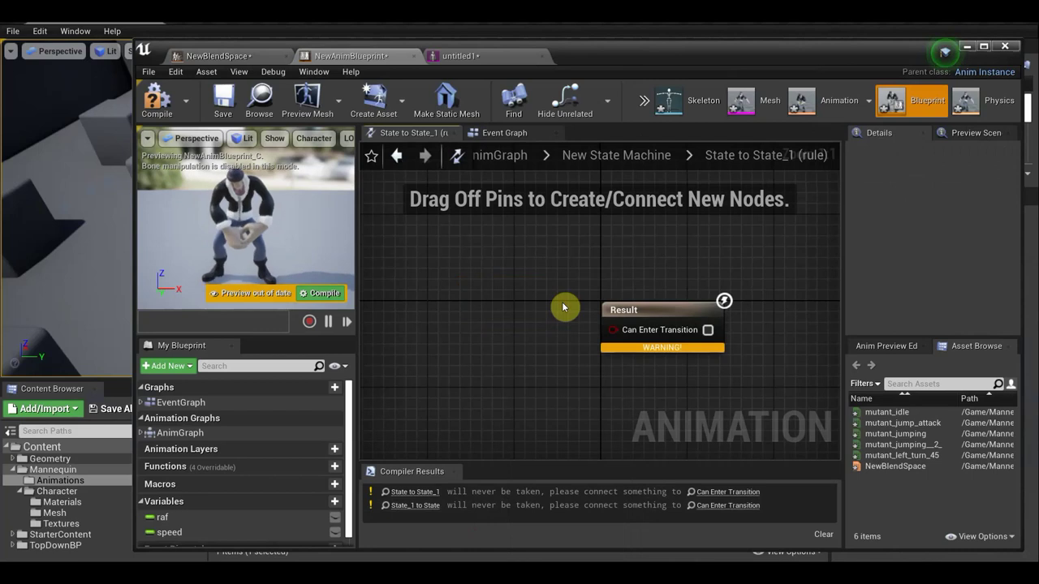
{"action": "right_click_drag", "start_coordinate": [564, 307], "coordinate": [564, 312]}
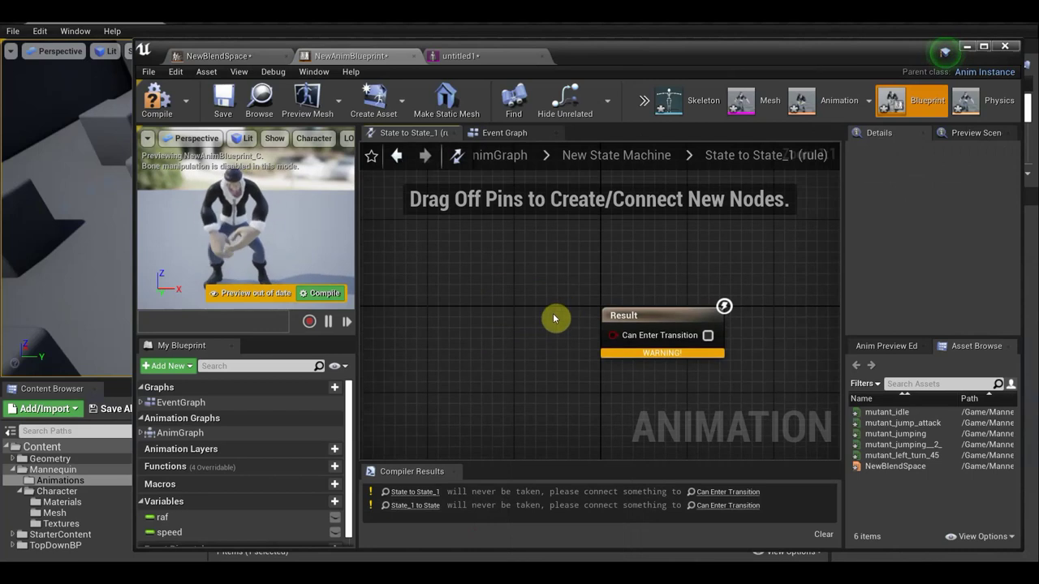
Add a float >= float node from a 'float' search and place it beside Result.
{"action": "right_click", "coordinate": [543, 338]}
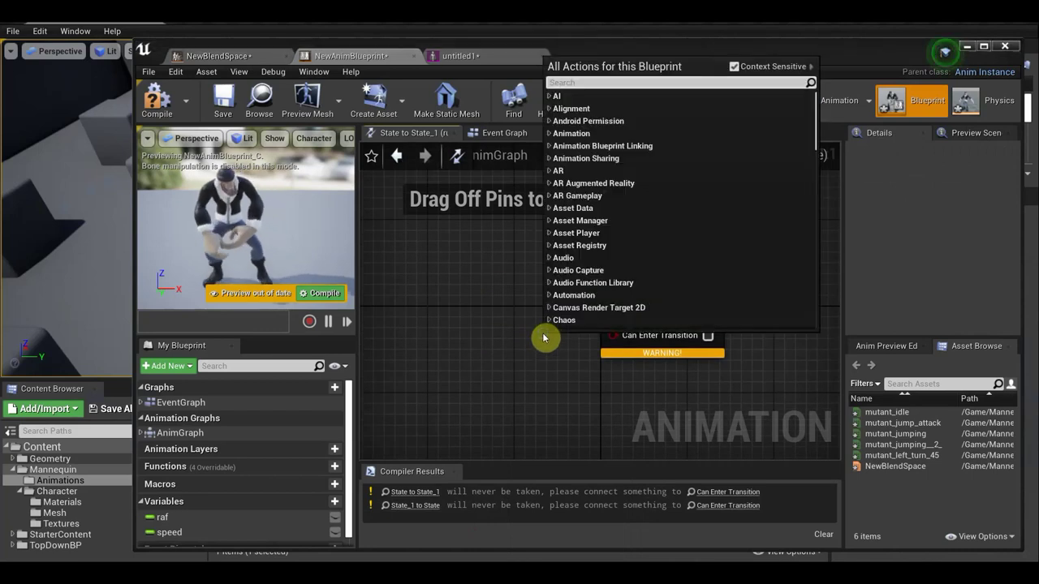
{"action": "type", "text": "f"}
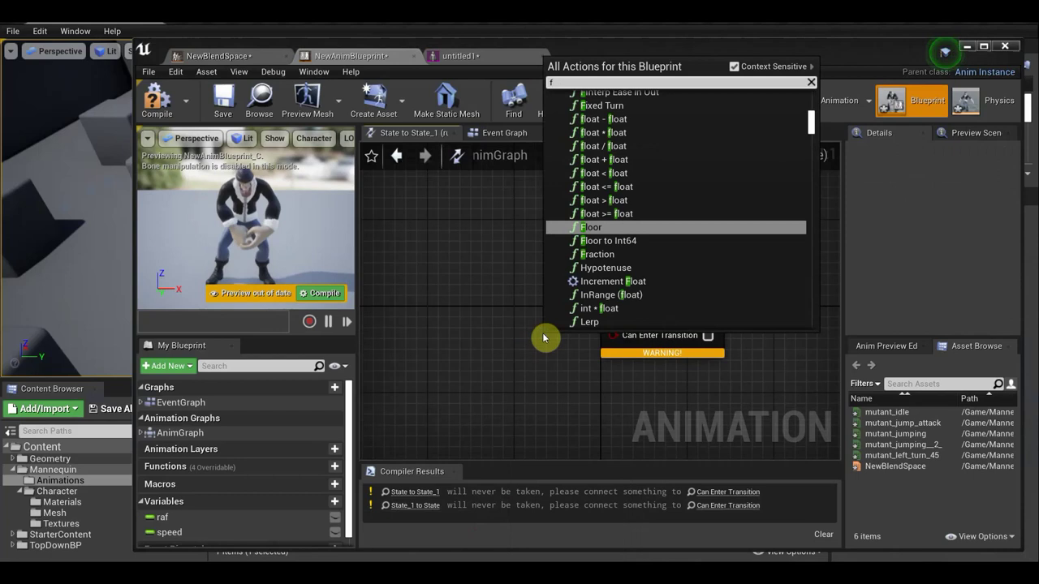
{"action": "type", "text": "loat"}
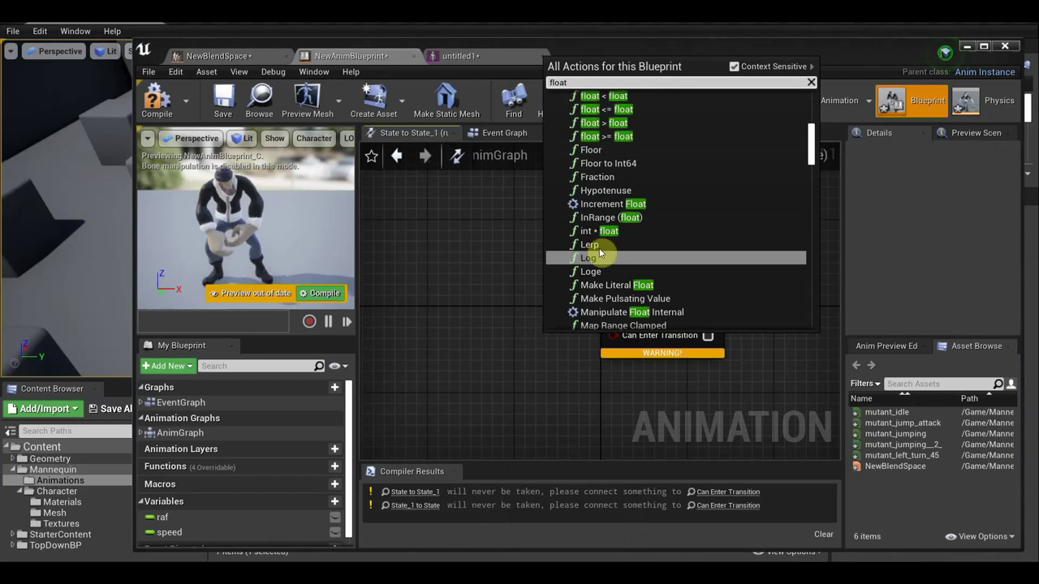
{"action": "scroll", "coordinate": [584, 235], "scroll_direction": "up", "scroll_amount": 3}
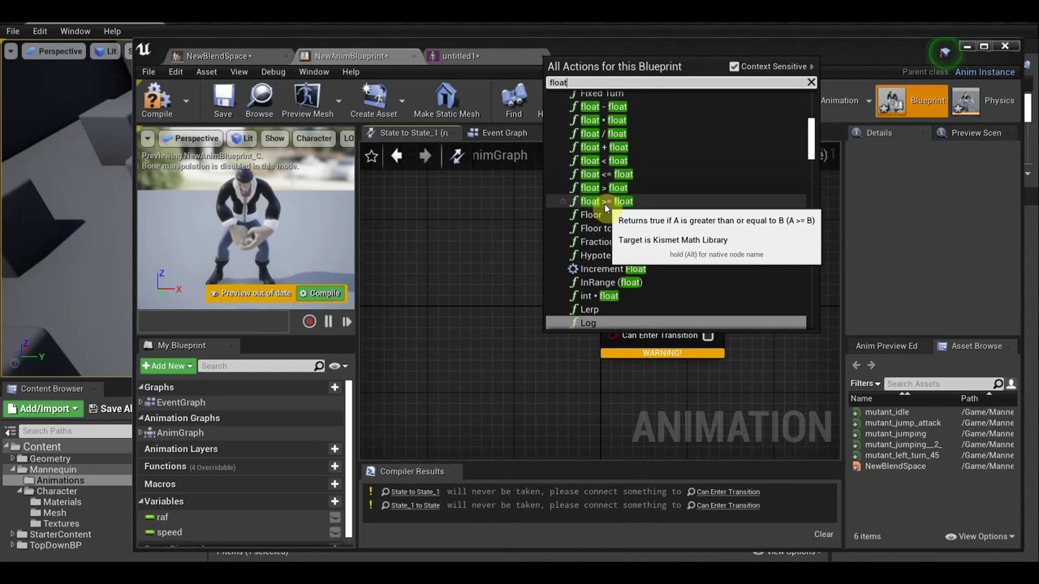
{"action": "left_click", "coordinate": [605, 202]}
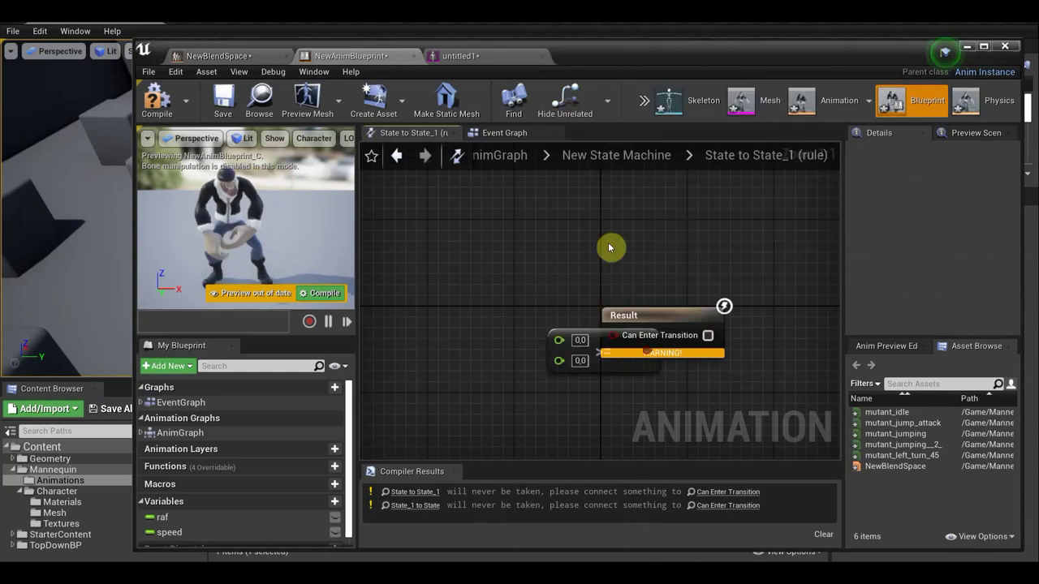
{"action": "mouse_move", "coordinate": [597, 342]}
{"action": "left_mouse_down"}
{"action": "mouse_move", "coordinate": [486, 319]}
{"action": "mouse_move", "coordinate": [608, 344]}
{"action": "mouse_move", "coordinate": [612, 333]}
{"action": "left_mouse_up"}
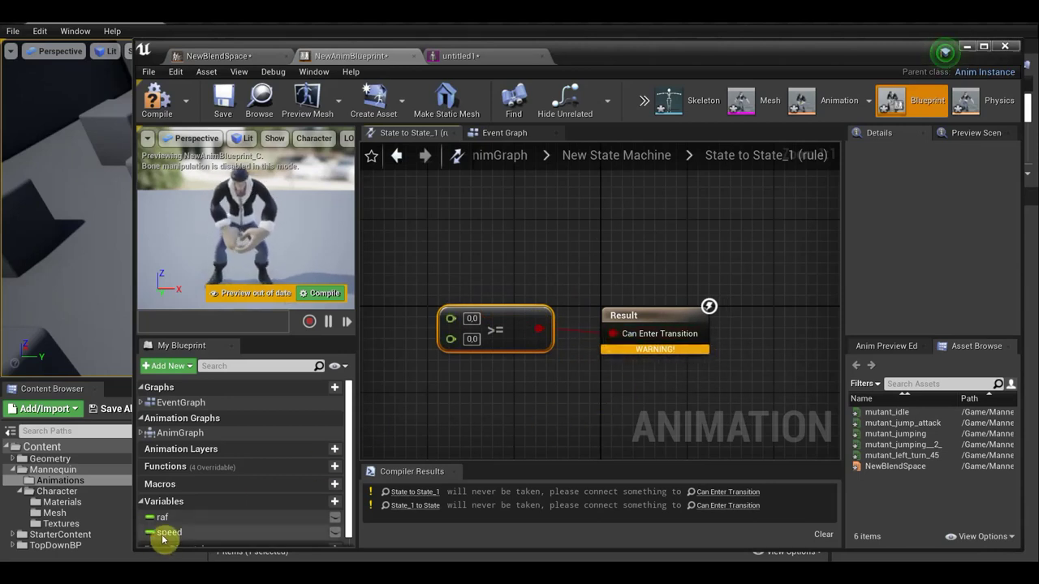
Mark the speed variable as instance editable.
{"action": "left_click_drag", "start_coordinate": [163, 533], "coordinate": [369, 297]}
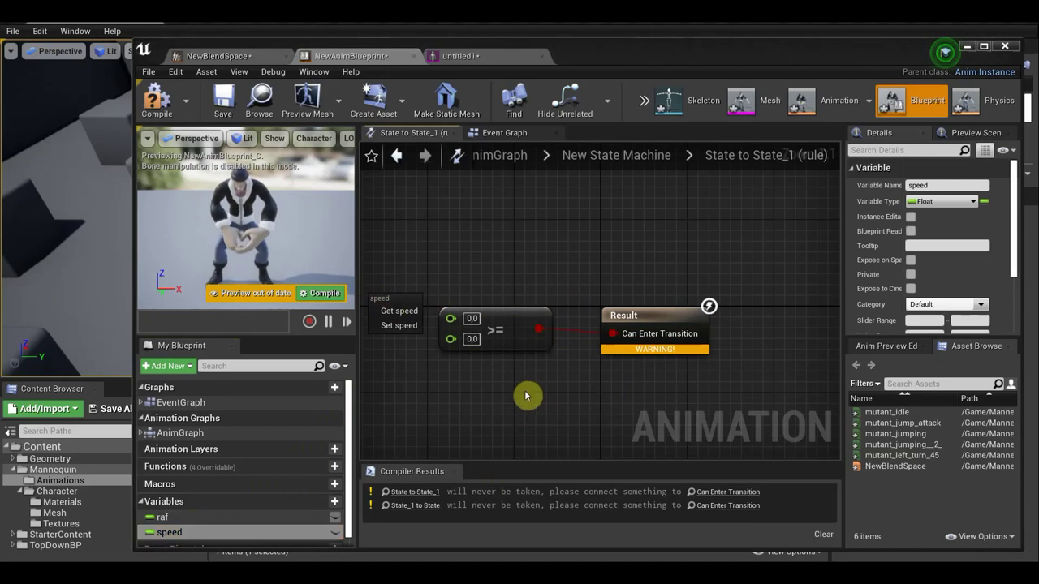
{"action": "right_click_drag", "start_coordinate": [525, 393], "coordinate": [619, 402]}
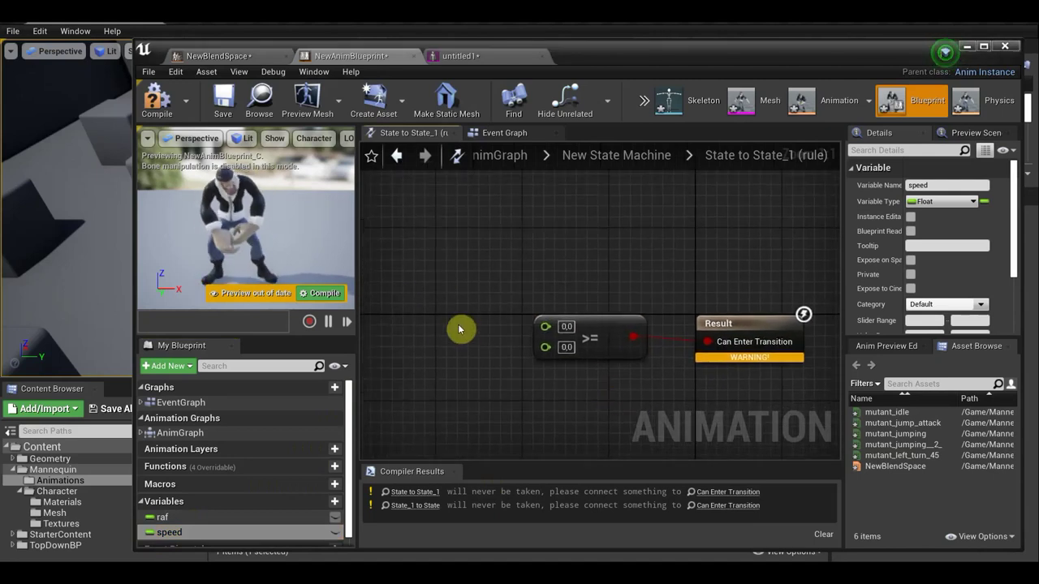
{"action": "mouse_move", "coordinate": [183, 531]}
{"action": "left_mouse_down"}
{"action": "mouse_move", "coordinate": [414, 368]}
{"action": "mouse_move", "coordinate": [409, 307]}
{"action": "left_mouse_up"}
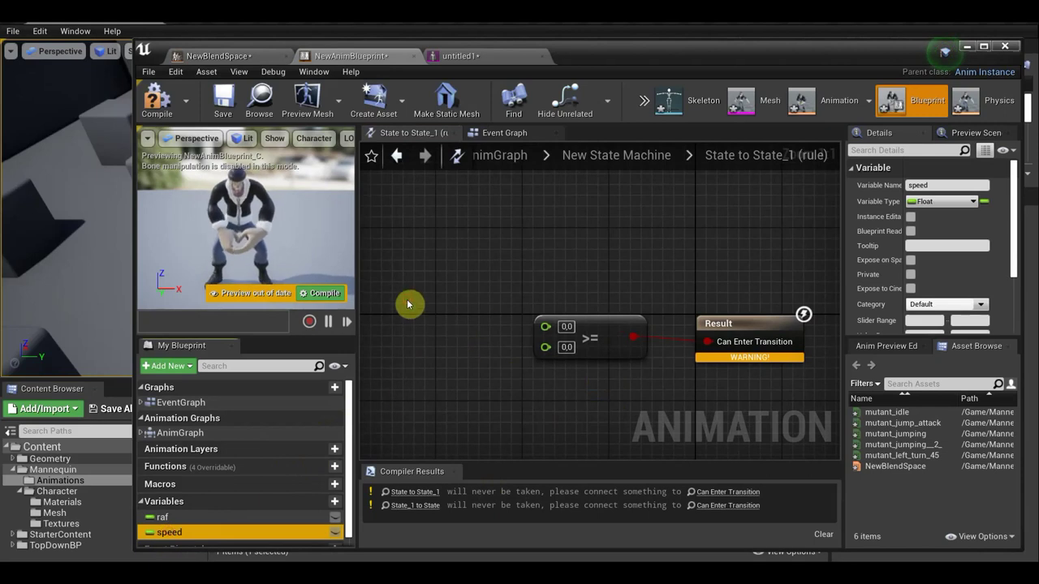
{"action": "left_click", "coordinate": [335, 535]}
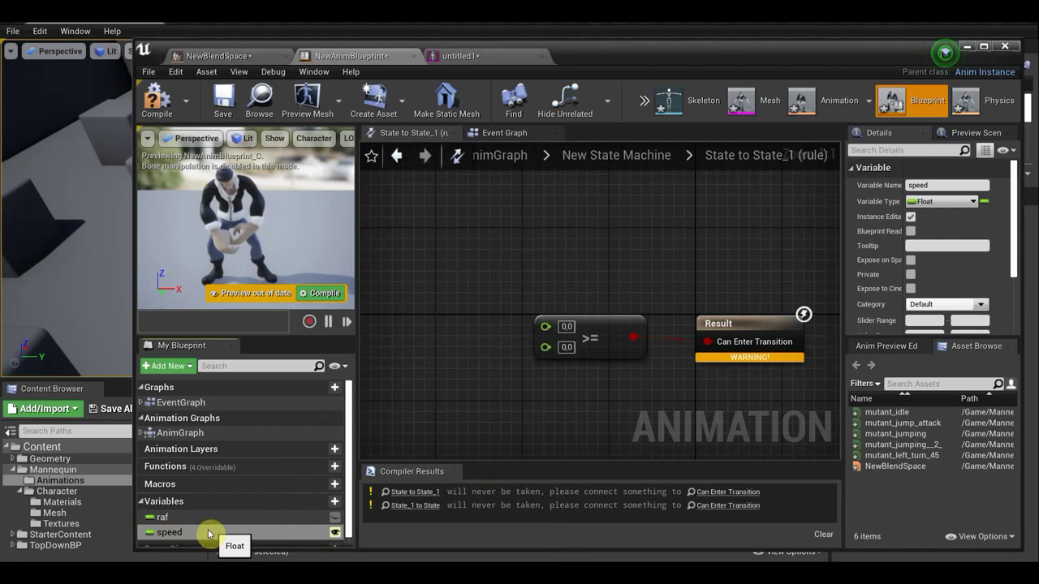
Drop speed into the rule graph as a Set speed node left of the >= comparison.
{"action": "left_click_drag", "start_coordinate": [167, 532], "coordinate": [427, 314]}
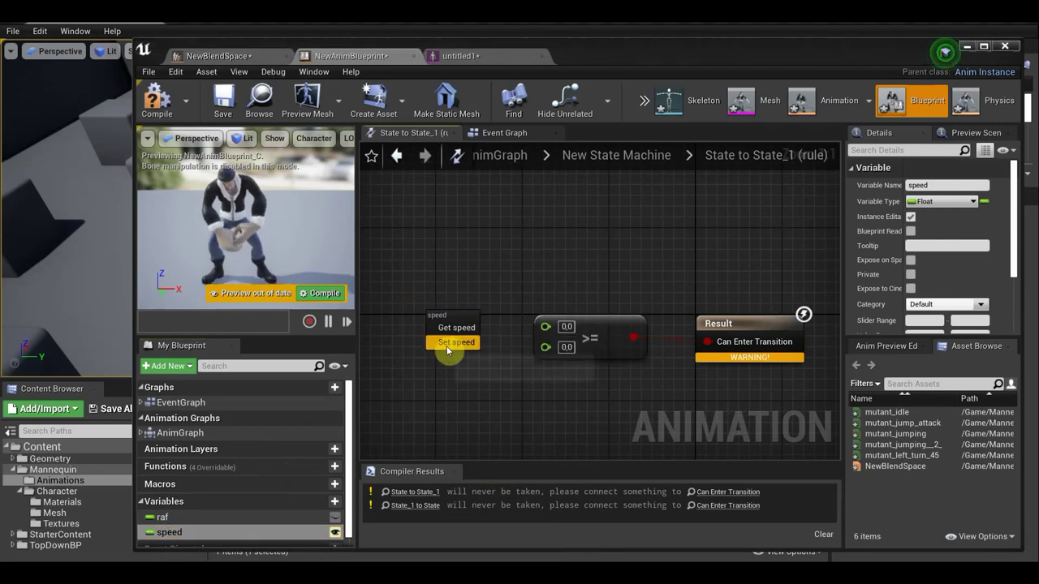
{"action": "left_click", "coordinate": [455, 344]}
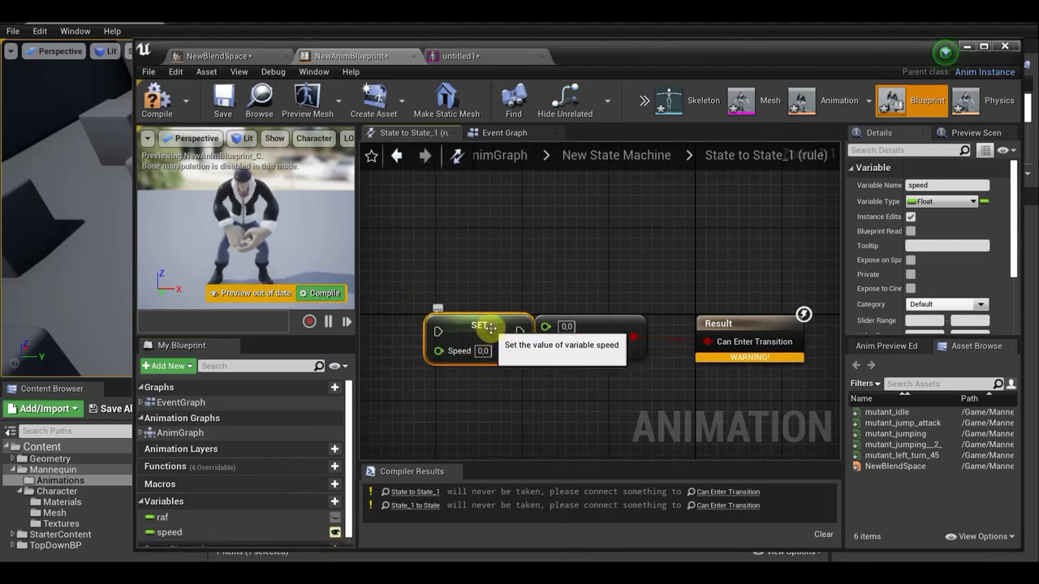
{"action": "mouse_move", "coordinate": [497, 320]}
{"action": "left_mouse_down"}
{"action": "mouse_move", "coordinate": [455, 288]}
{"action": "mouse_move", "coordinate": [546, 349]}
{"action": "left_mouse_up"}
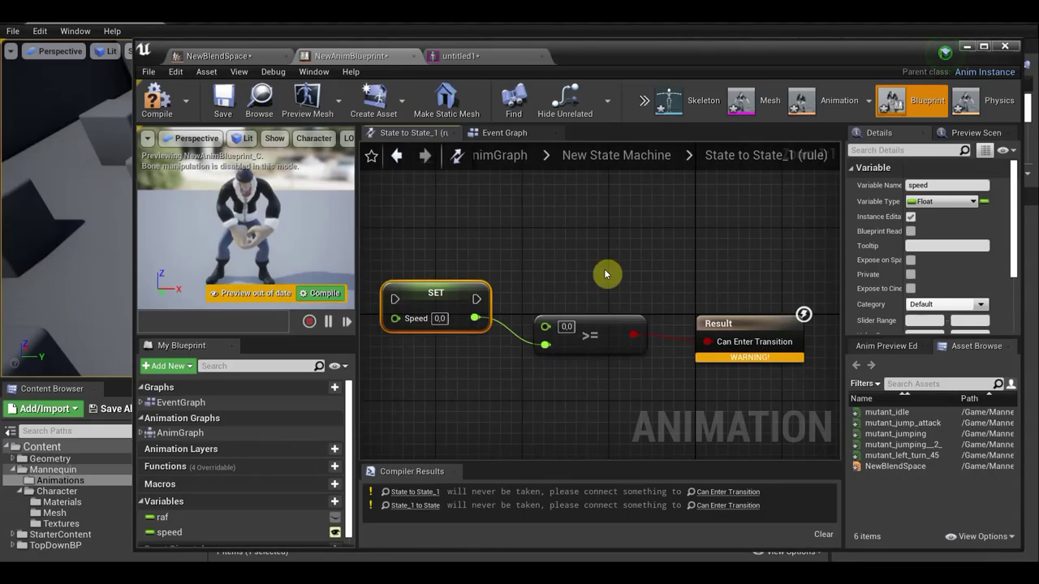
Abandon the stray connection and undo the misplaced Set speed node.
{"action": "left_click_drag", "start_coordinate": [544, 344], "coordinate": [499, 378]}
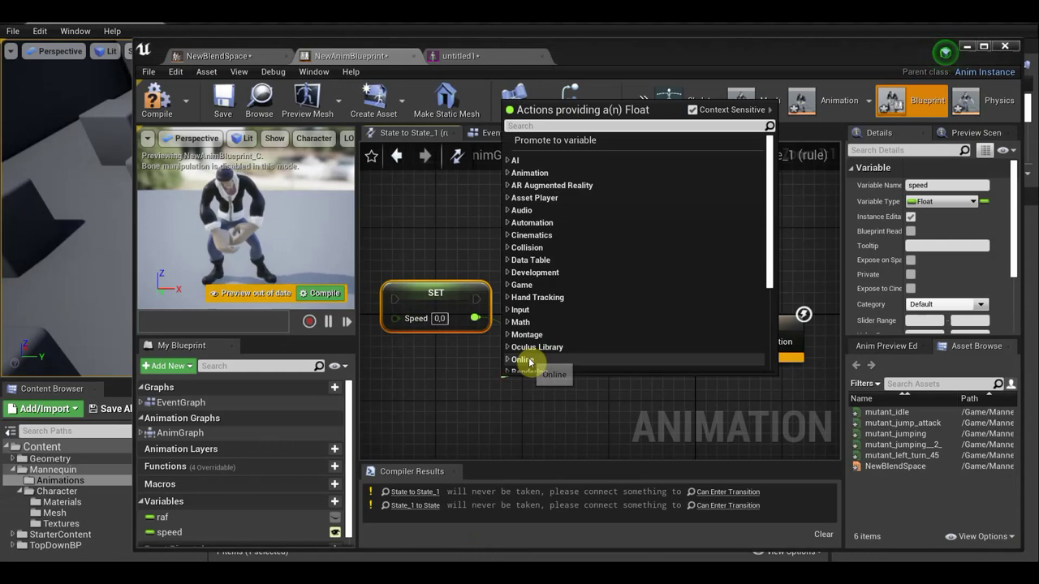
{"action": "left_click", "coordinate": [532, 444]}
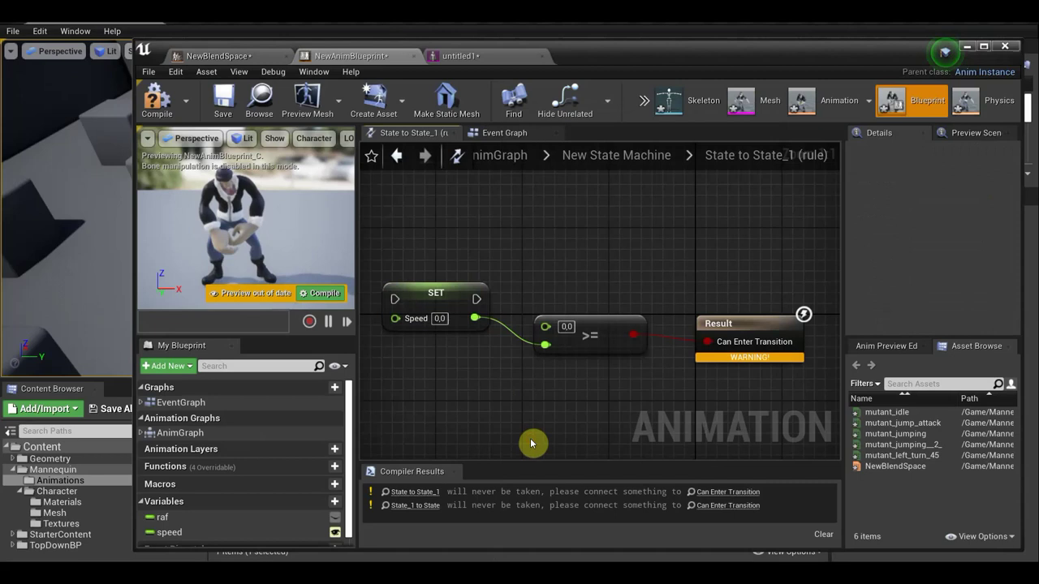
{"action": "key", "text": "ctrl+z"}
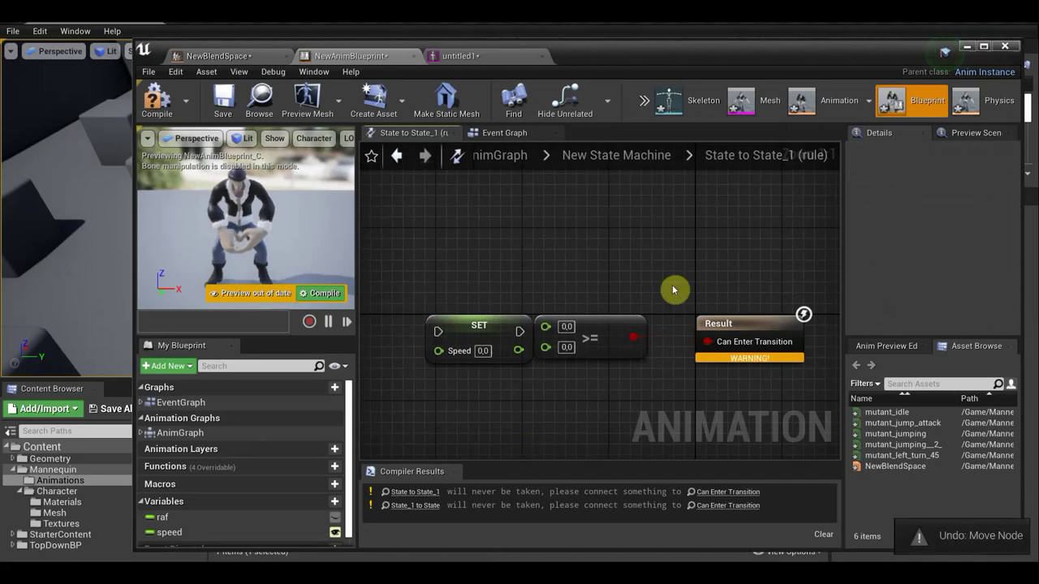
{"action": "key", "text": "ctrl+z"}
Re-add a Set speed node and wire its output into the >= node's first input.
{"action": "left_click_drag", "start_coordinate": [171, 533], "coordinate": [414, 323]}
{"action": "left_click", "coordinate": [440, 347]}
{"action": "left_click", "coordinate": [456, 310]}
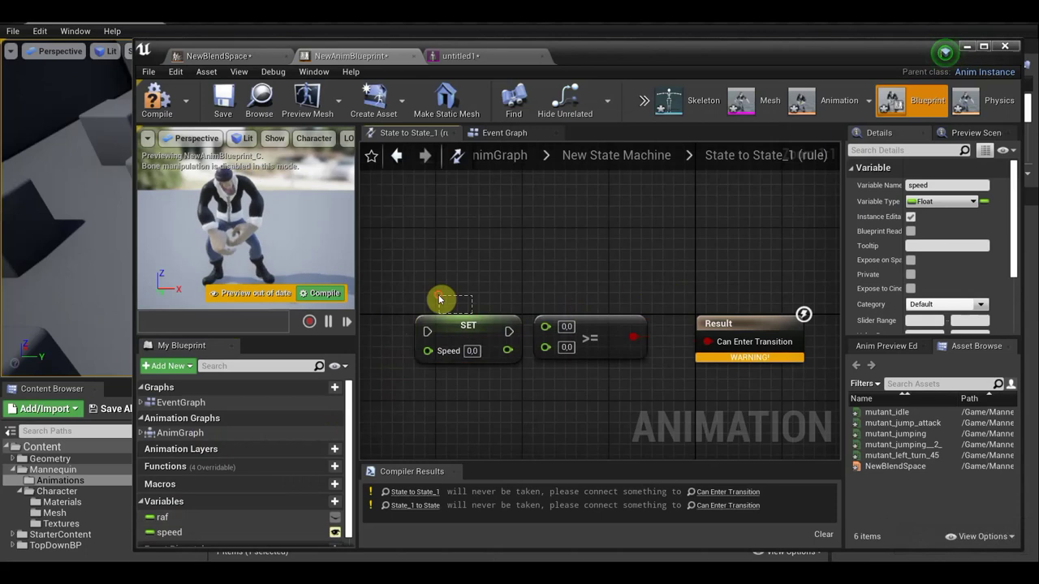
{"action": "mouse_move", "coordinate": [484, 326]}
{"action": "left_mouse_down"}
{"action": "mouse_move", "coordinate": [451, 304]}
{"action": "mouse_move", "coordinate": [546, 333]}
{"action": "mouse_move", "coordinate": [557, 347]}
{"action": "left_mouse_up"}
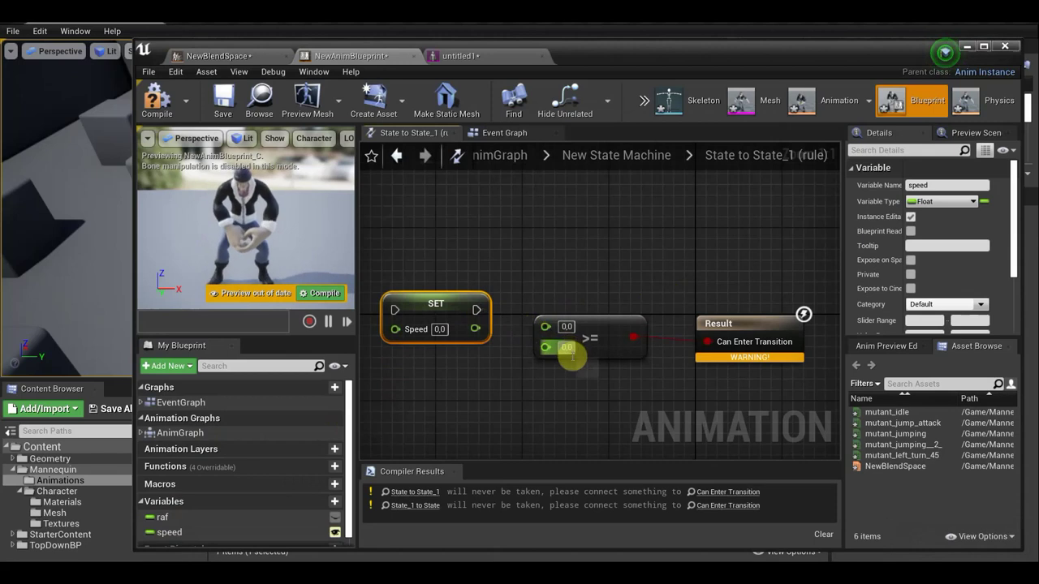
{"action": "left_click_drag", "start_coordinate": [474, 328], "coordinate": [545, 325]}
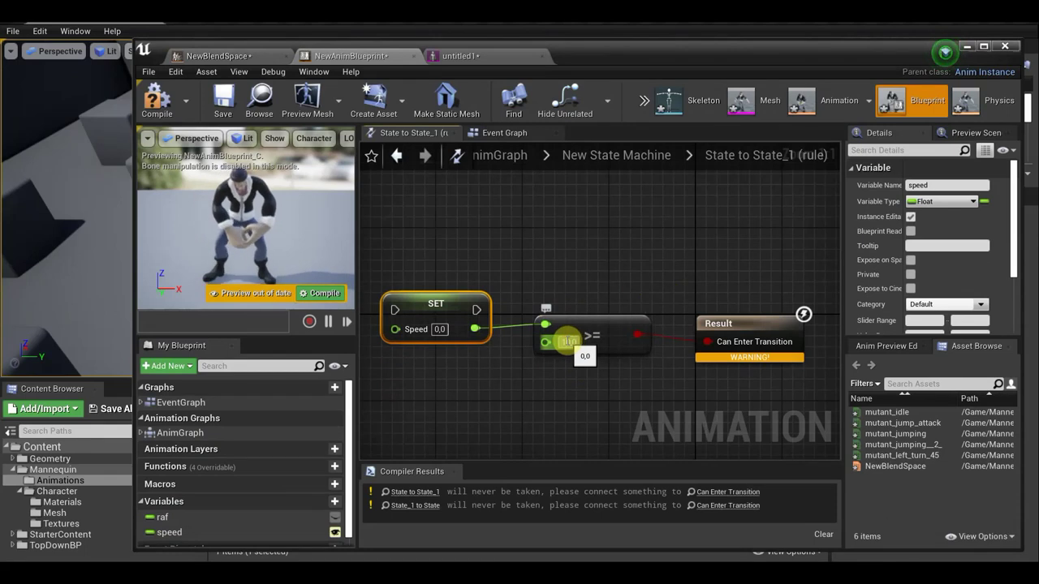
{"action": "type", "text": "100"}
Set the comparison's second input threshold to 10.0.
{"action": "left_click", "coordinate": [579, 344]}
{"action": "key", "text": "BackSpace"}
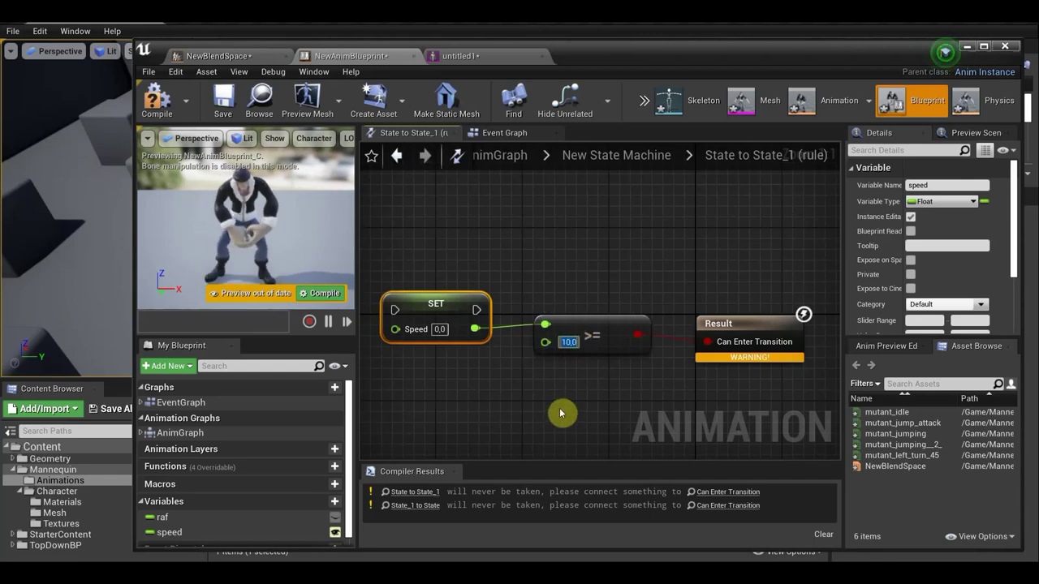
{"action": "left_click", "coordinate": [603, 405]}
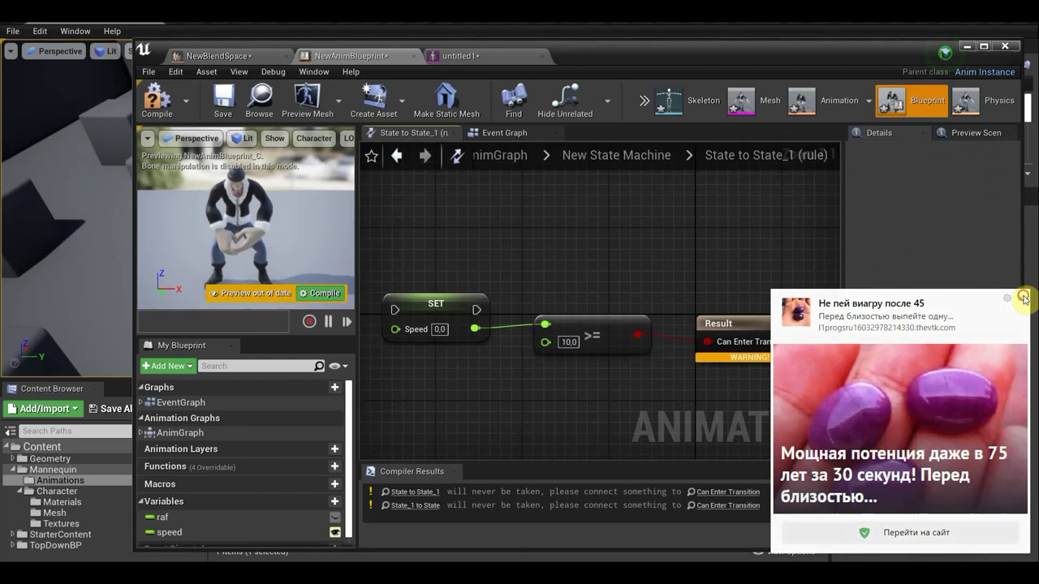
{"action": "left_click", "coordinate": [1023, 297]}
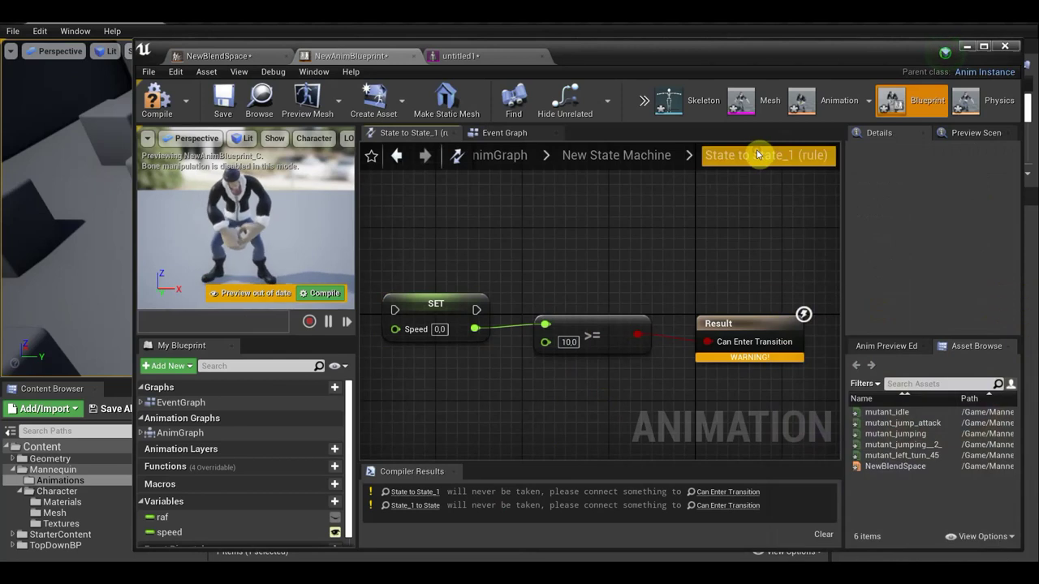
Return to the New State Machine overview and open the State_1 to State transition rule.
{"action": "left_click", "coordinate": [598, 155]}
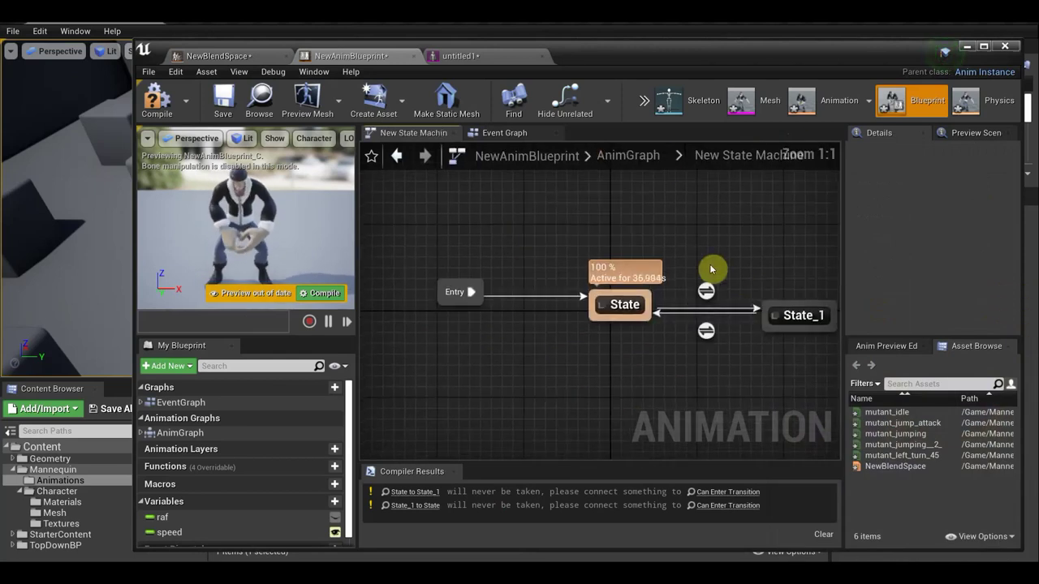
{"action": "left_click", "coordinate": [705, 331]}
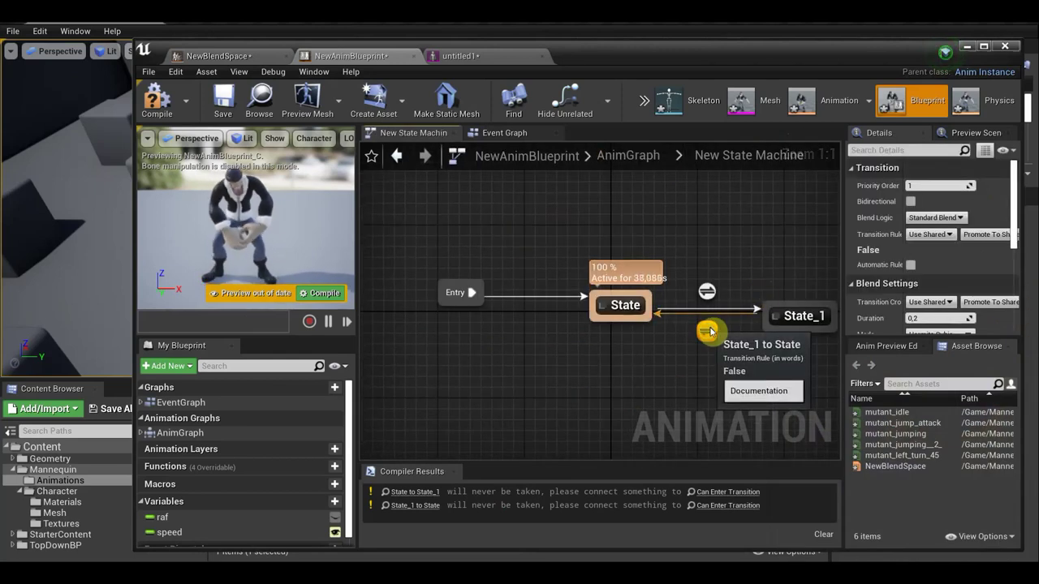
{"action": "double_click", "coordinate": [707, 331]}
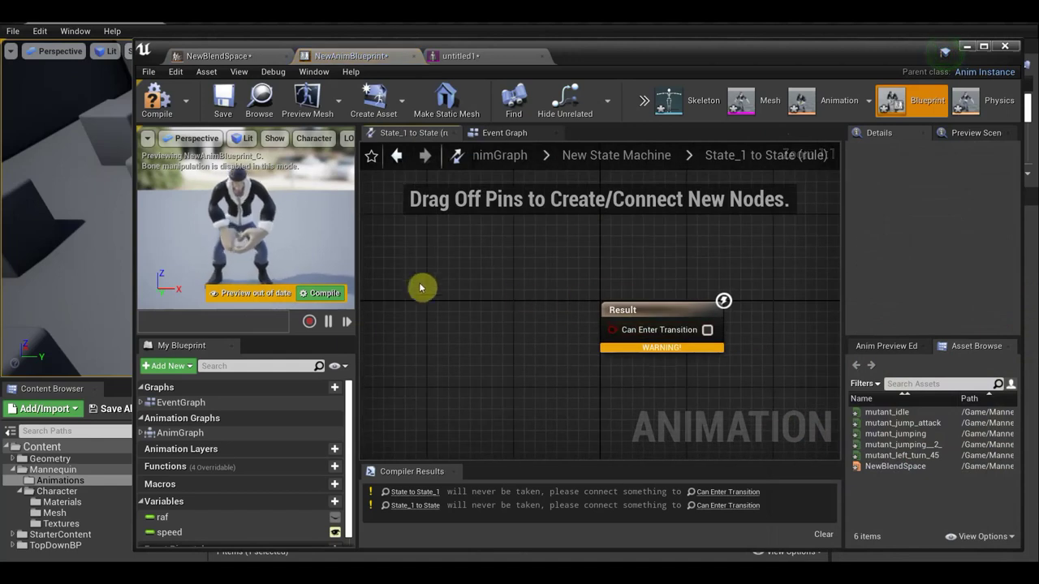
Search the rule graph's action list for 'set', then for 'flo' to list float comparisons.
{"action": "right_click", "coordinate": [503, 314]}
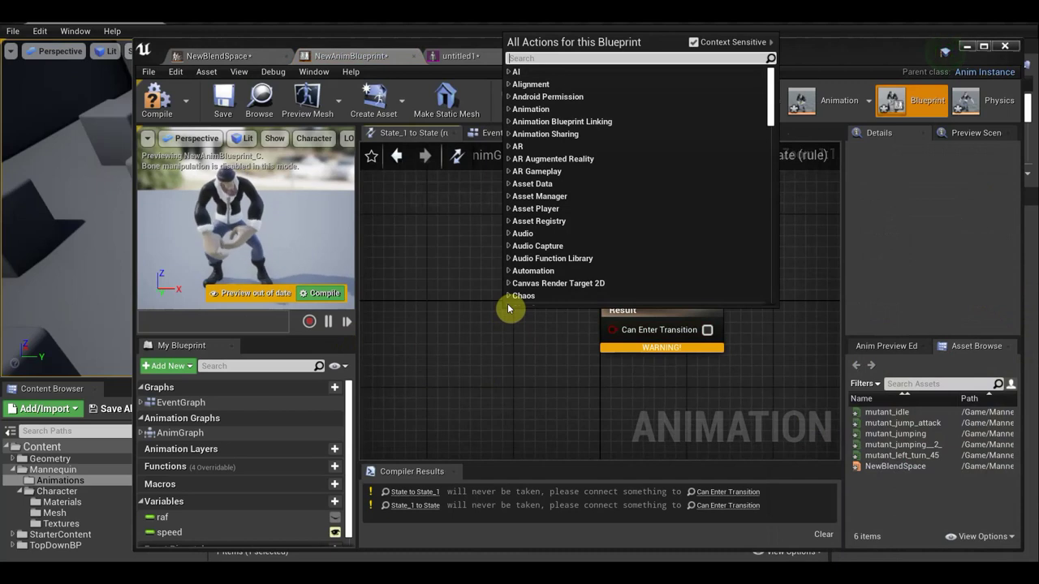
{"action": "type", "text": "s"}
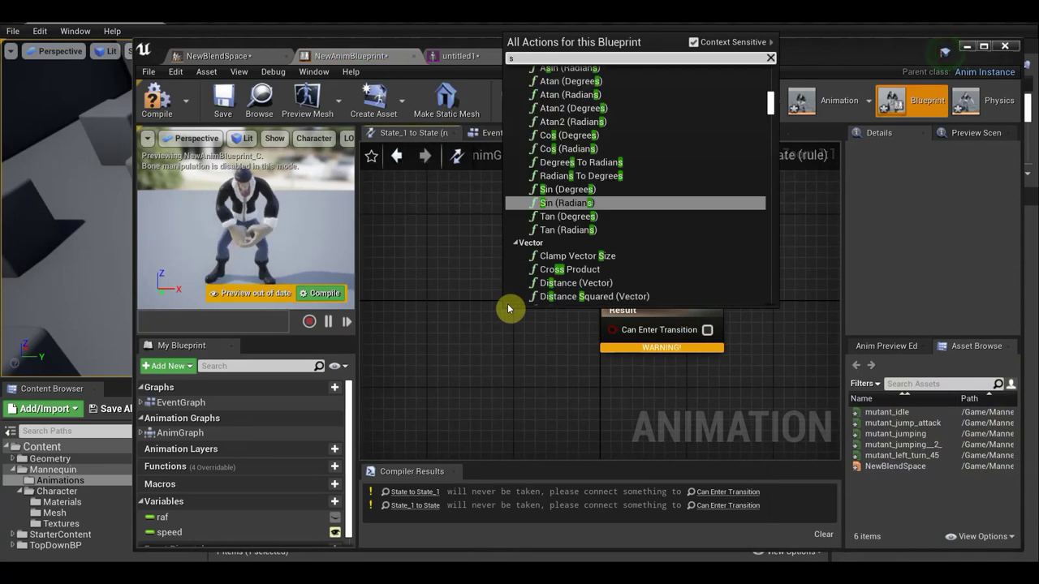
{"action": "type", "text": "e"}
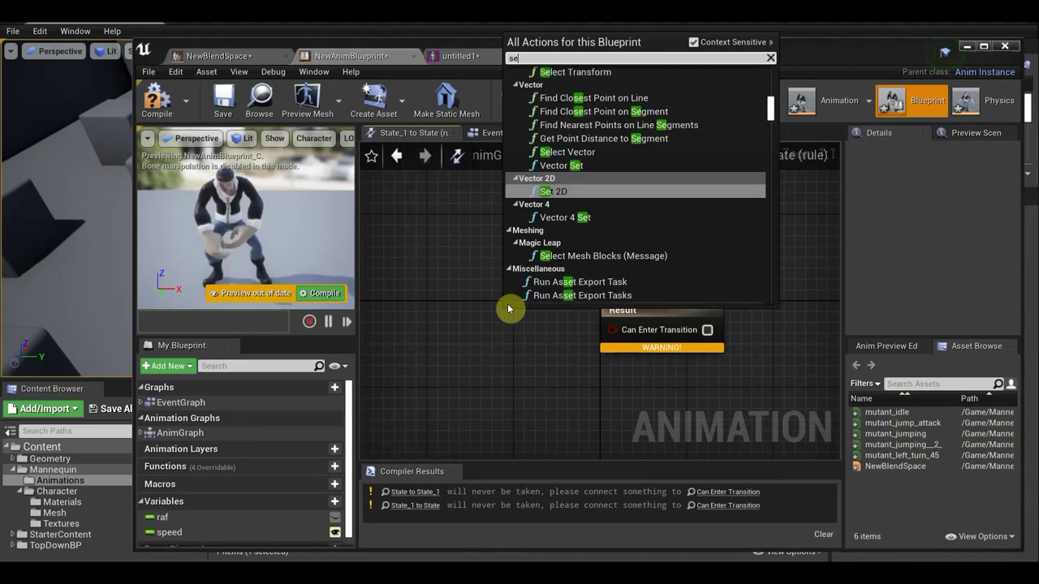
{"action": "type", "text": "t"}
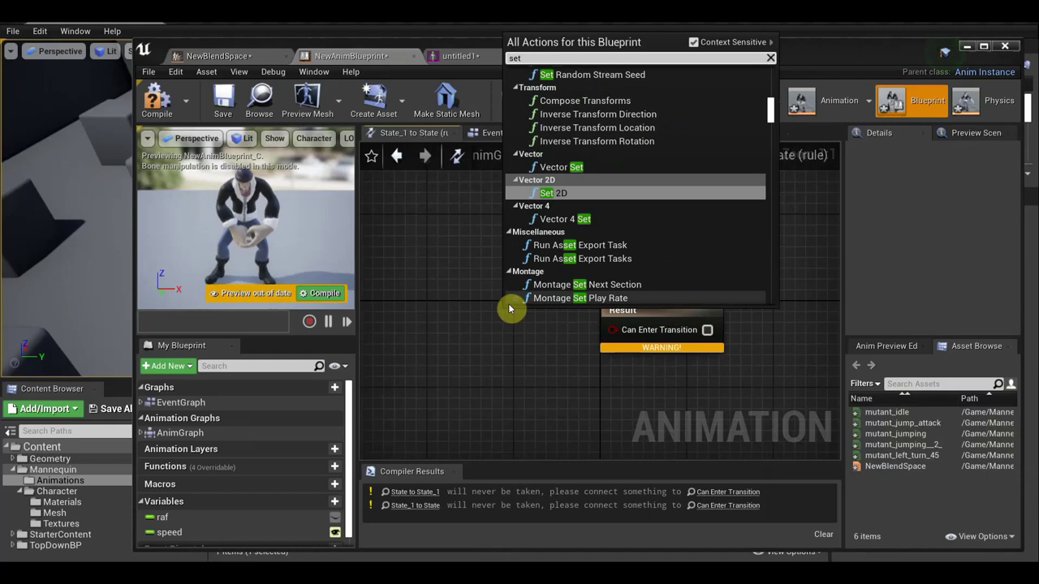
{"action": "key", "text": "BackSpace"}
{"action": "key", "text": "BackSpace"}
{"action": "key", "text": "BackSpace"}
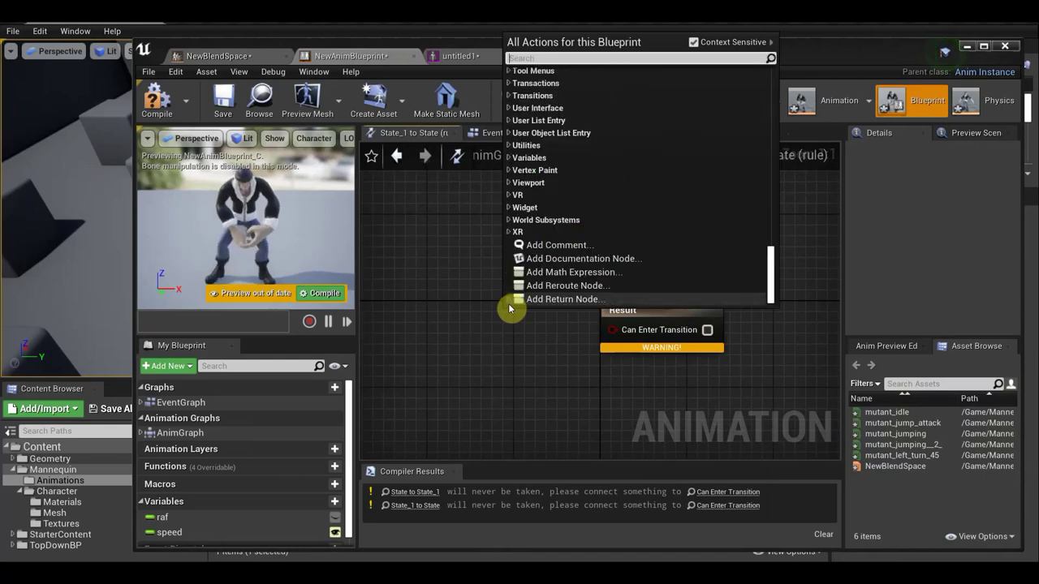
{"action": "type", "text": "fl"}
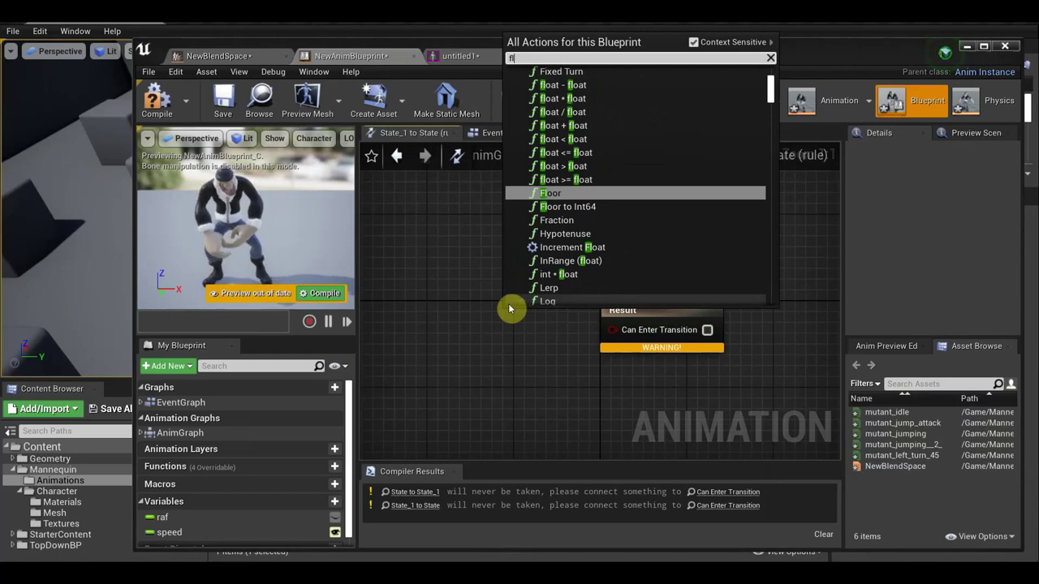
{"action": "type", "text": "o"}
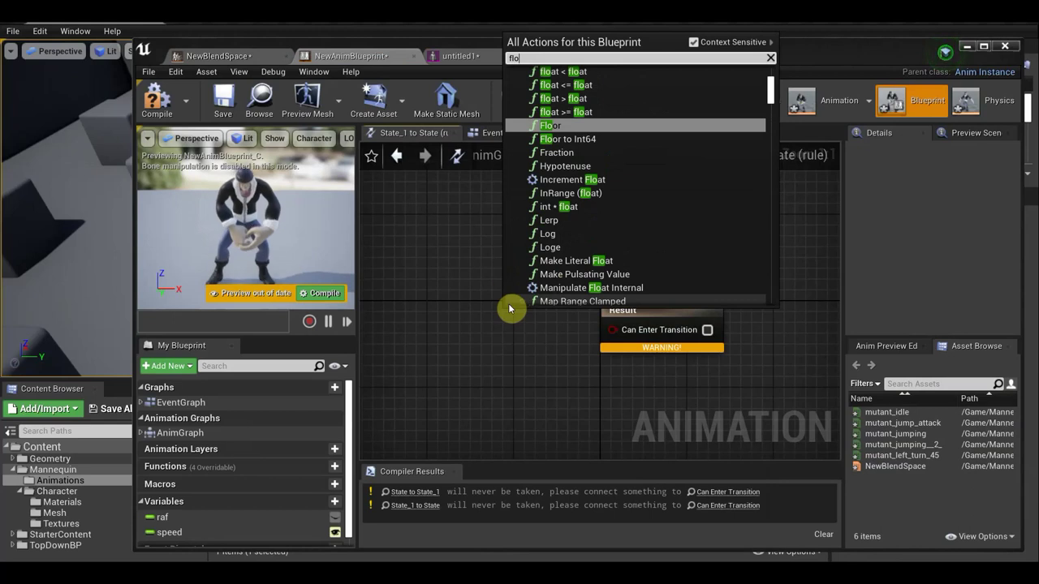
{"action": "scroll", "coordinate": [528, 255], "scroll_direction": "up", "scroll_amount": 1}
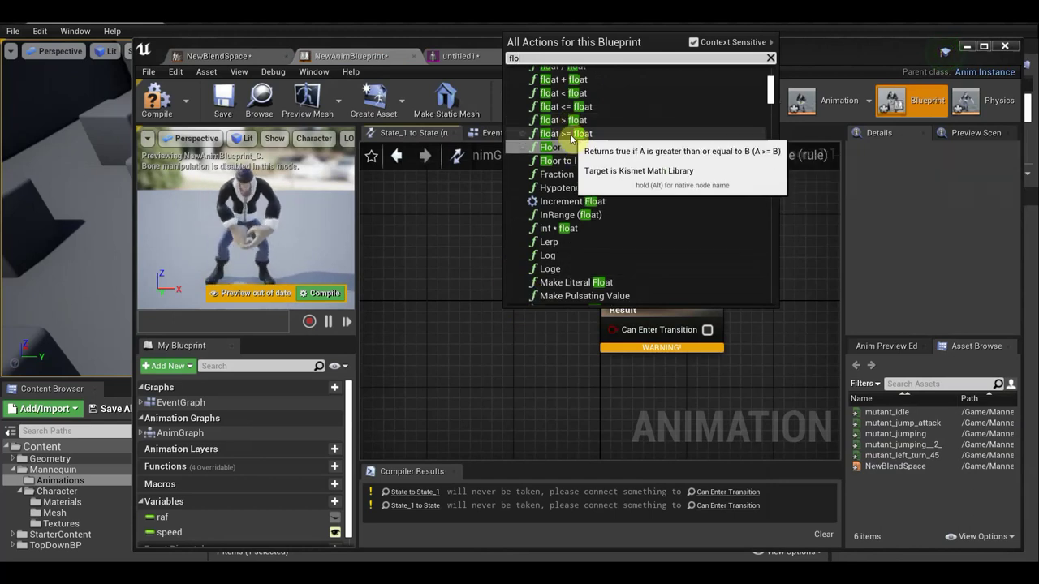
Add a float <= float node and wire it into Can Enter Transition.
{"action": "left_click", "coordinate": [566, 106]}
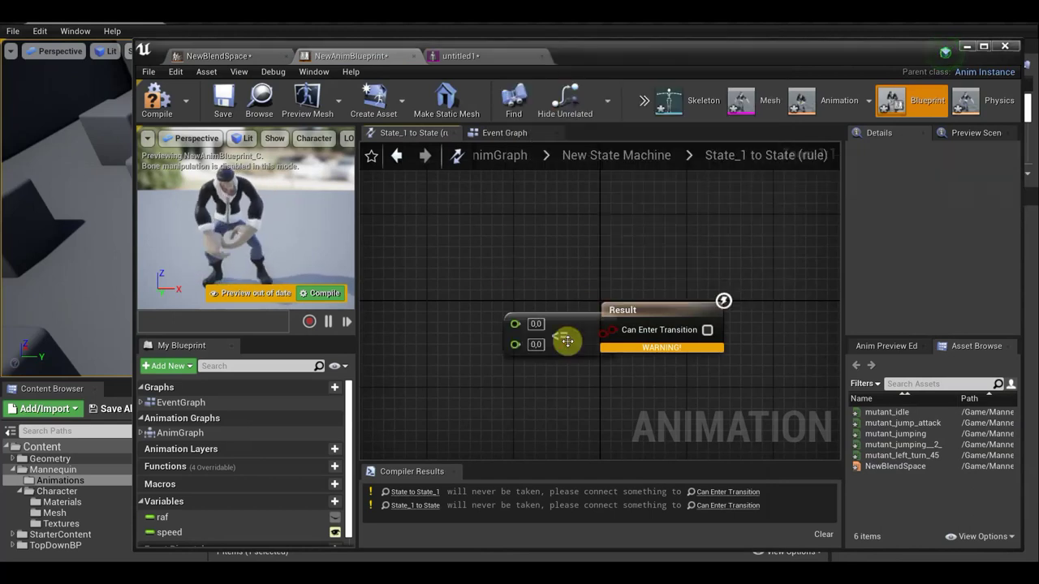
{"action": "left_click_drag", "start_coordinate": [560, 333], "coordinate": [515, 322]}
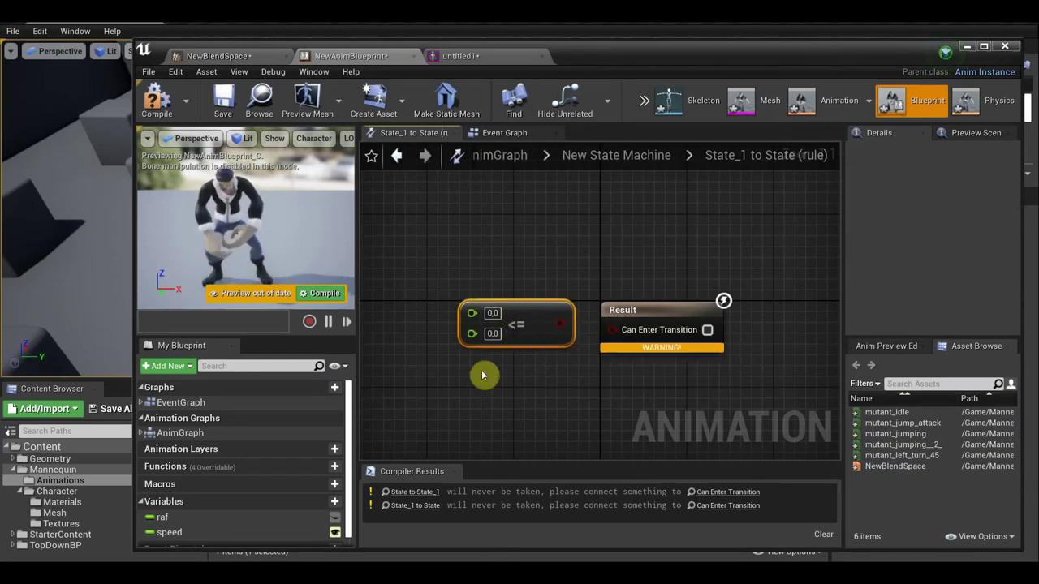
{"action": "left_click_drag", "start_coordinate": [560, 324], "coordinate": [610, 336]}
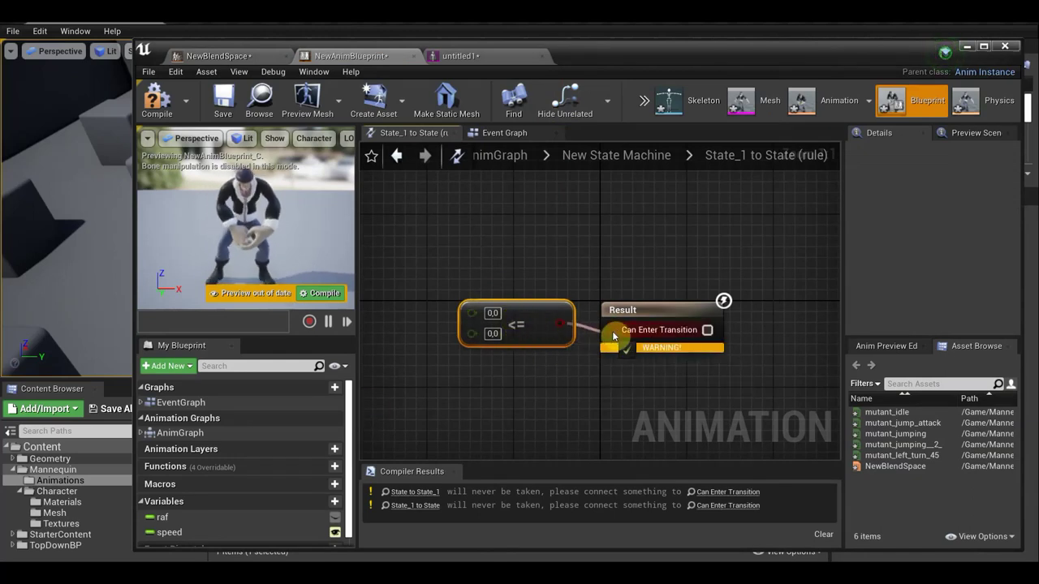
Feed the speed variable into input A, set B to 10.0, and close the blueprint editor.
{"action": "mouse_move", "coordinate": [171, 532]}
{"action": "left_mouse_down"}
{"action": "mouse_move", "coordinate": [375, 346]}
{"action": "mouse_move", "coordinate": [379, 294]}
{"action": "left_mouse_up"}
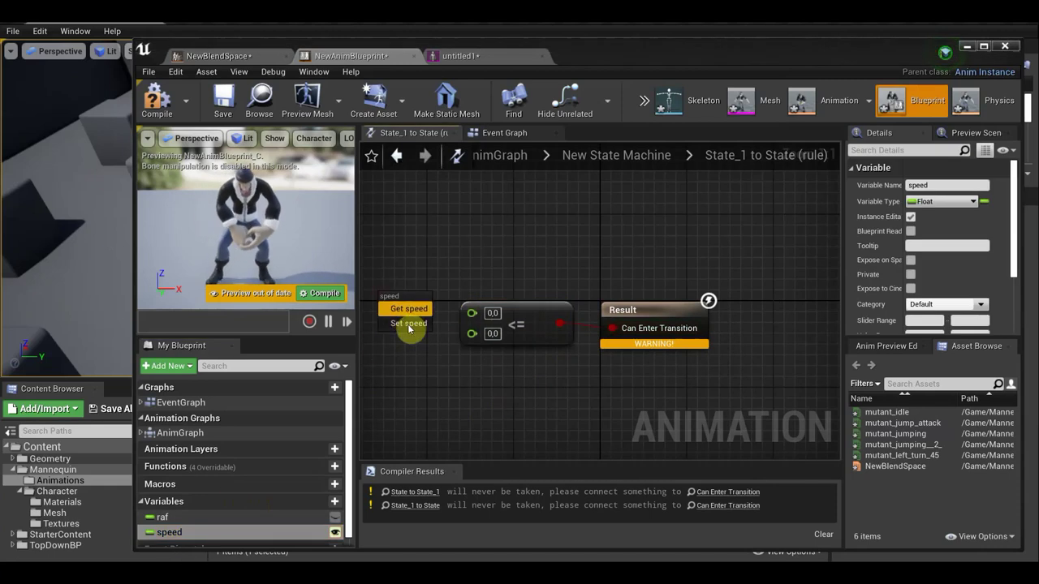
{"action": "left_click", "coordinate": [408, 323]}
{"action": "mouse_move", "coordinate": [464, 293]}
{"action": "left_mouse_down"}
{"action": "mouse_move", "coordinate": [426, 280]}
{"action": "mouse_move", "coordinate": [515, 306]}
{"action": "mouse_move", "coordinate": [504, 317]}
{"action": "left_mouse_up"}
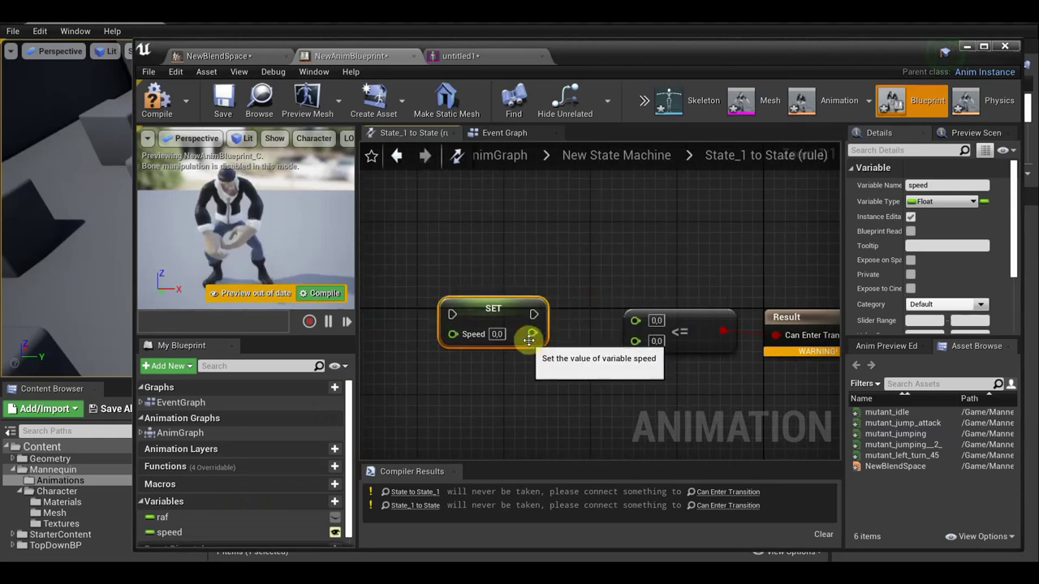
{"action": "left_click_drag", "start_coordinate": [533, 333], "coordinate": [636, 318]}
{"action": "left_click", "coordinate": [654, 336]}
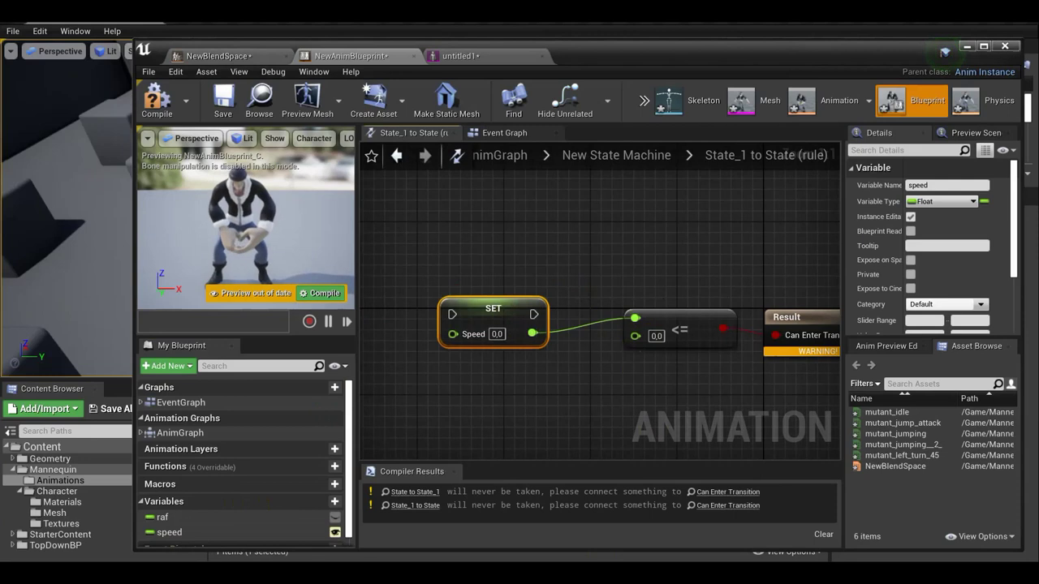
{"action": "type", "text": "10"}
{"action": "left_click", "coordinate": [584, 456]}
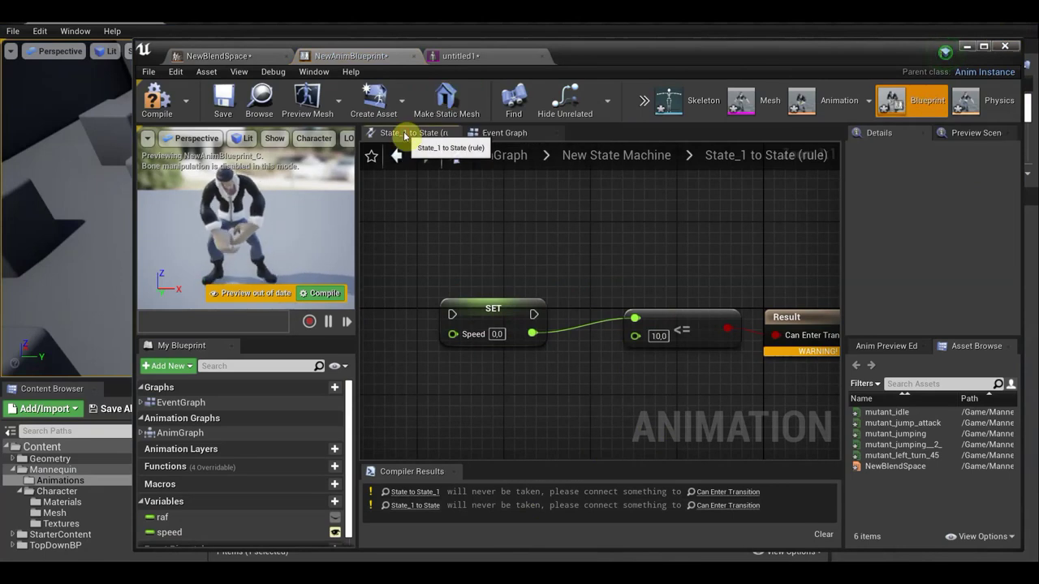
{"action": "left_click", "coordinate": [1004, 46]}
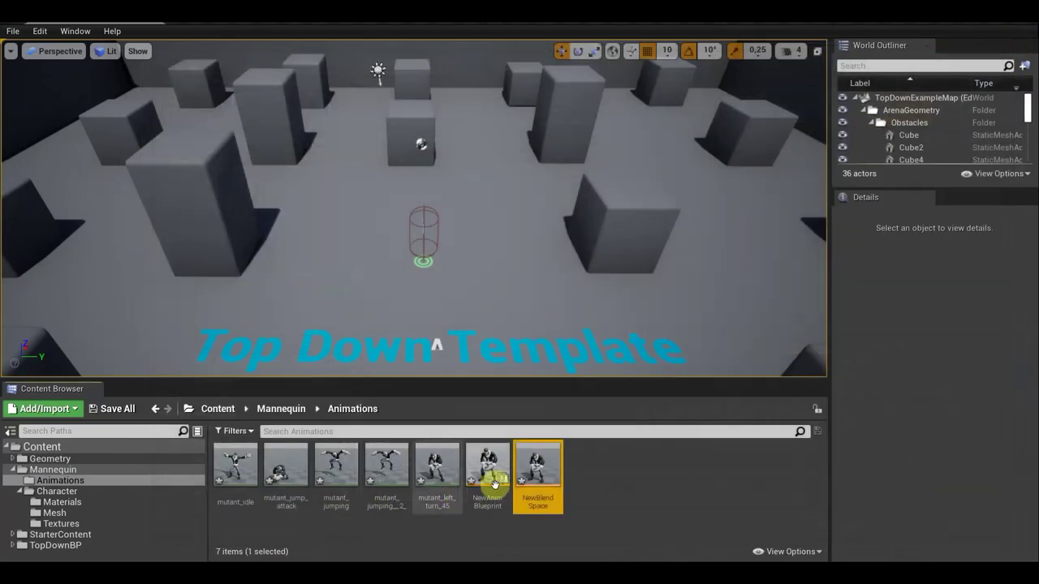
Reopen NewAnimBlueprint, then close the untitled1 skeletal mesh editor.
{"action": "double_click", "coordinate": [491, 480]}
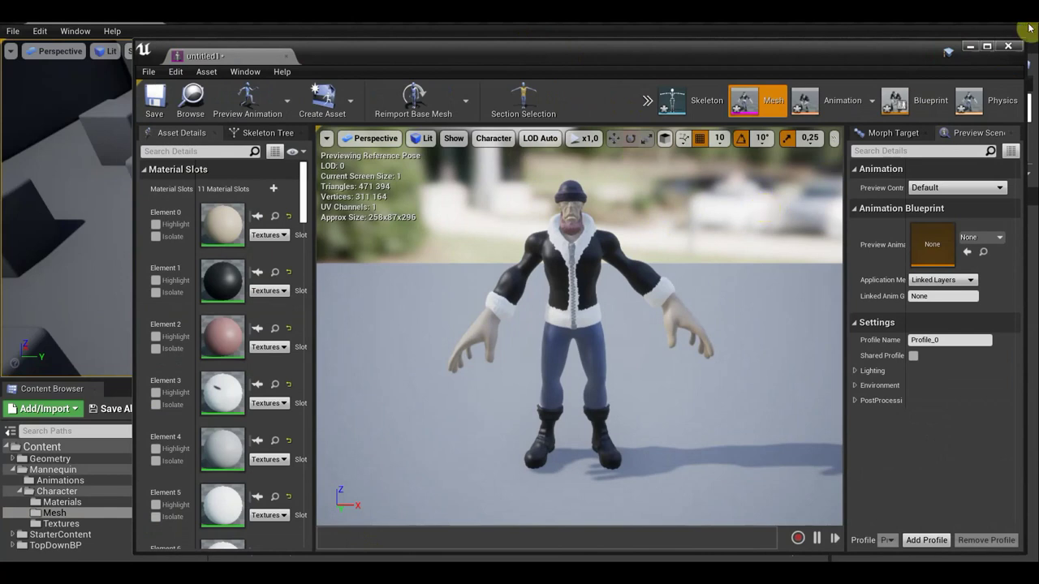
{"action": "left_click", "coordinate": [1008, 47]}
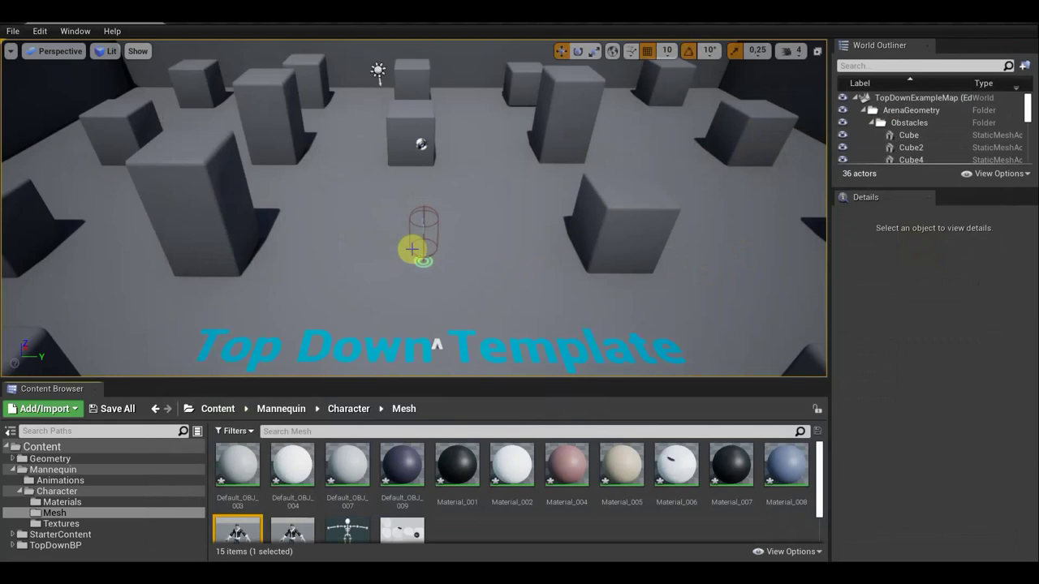
Place the untitled1 skeletal mesh on the floor near the character start, inspect it, then delete it.
{"action": "left_click", "coordinate": [432, 235]}
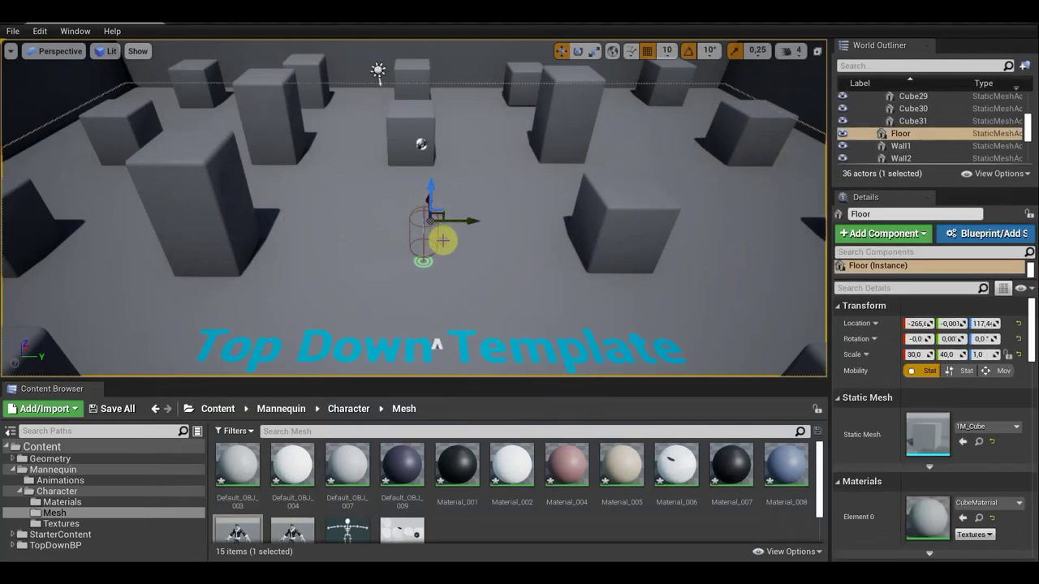
{"action": "scroll", "coordinate": [416, 237], "scroll_direction": "up", "scroll_amount": 3}
{"action": "scroll", "coordinate": [420, 241], "scroll_direction": "up", "scroll_amount": 3}
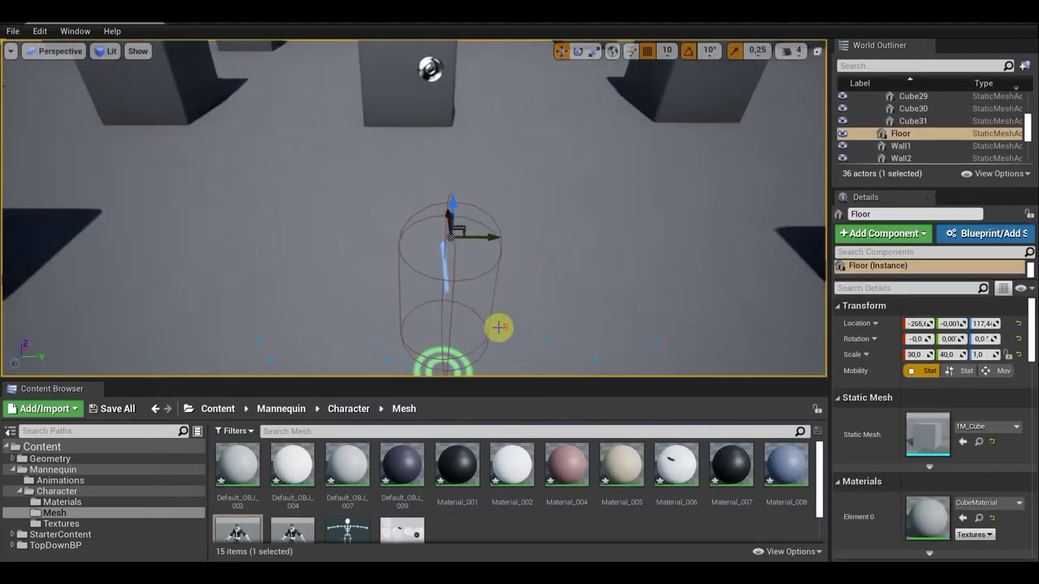
{"action": "right_click_drag", "start_coordinate": [498, 326], "coordinate": [476, 332]}
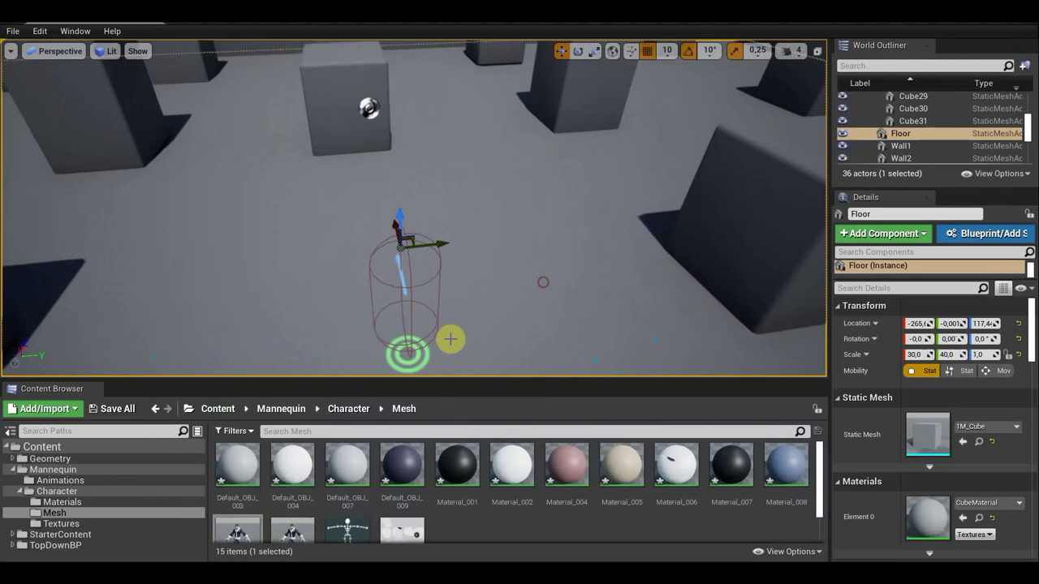
{"action": "right_click", "coordinate": [436, 315]}
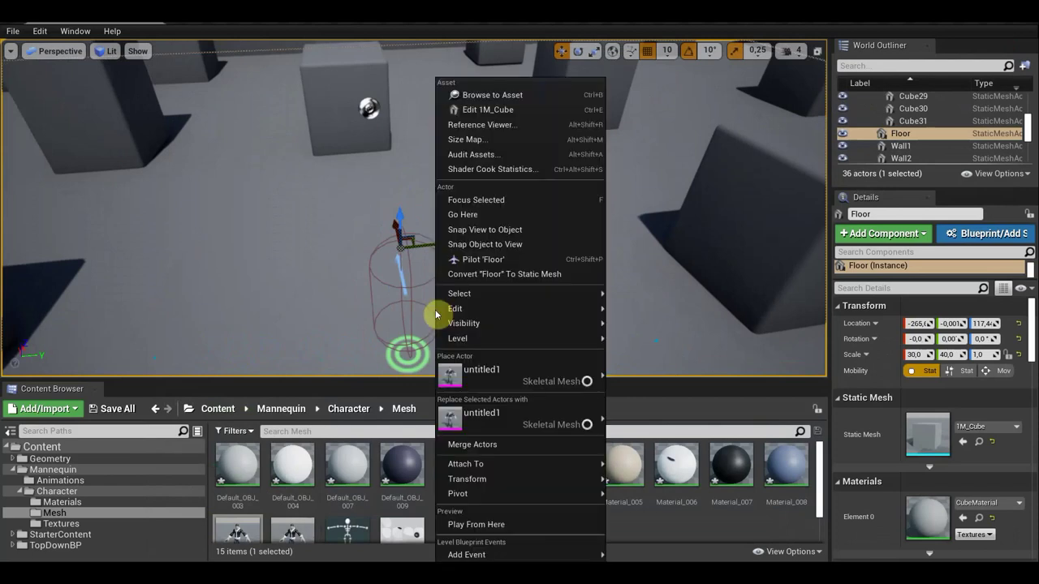
{"action": "mouse_move", "coordinate": [481, 388]}
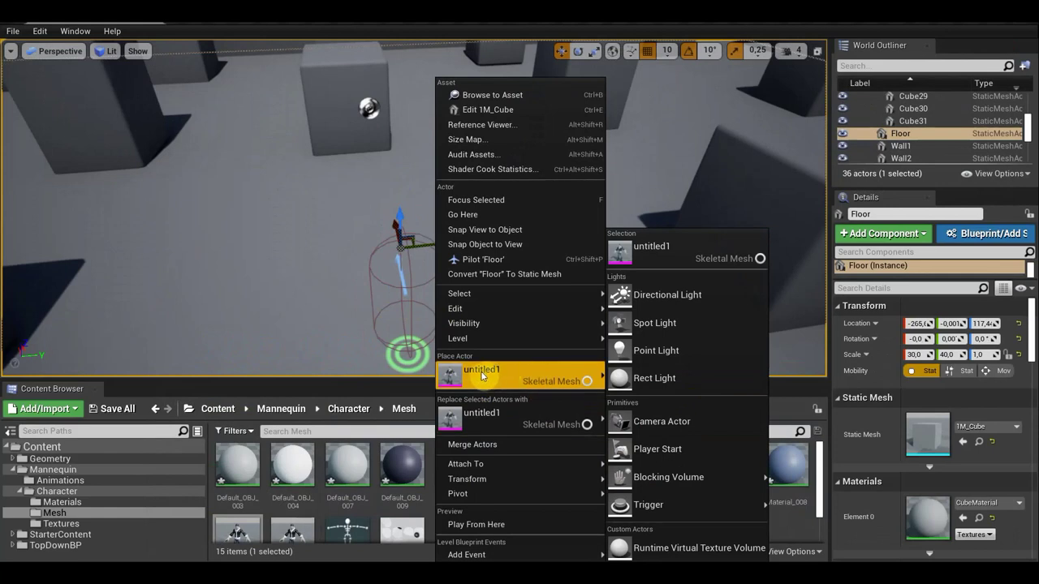
{"action": "left_click", "coordinate": [480, 371]}
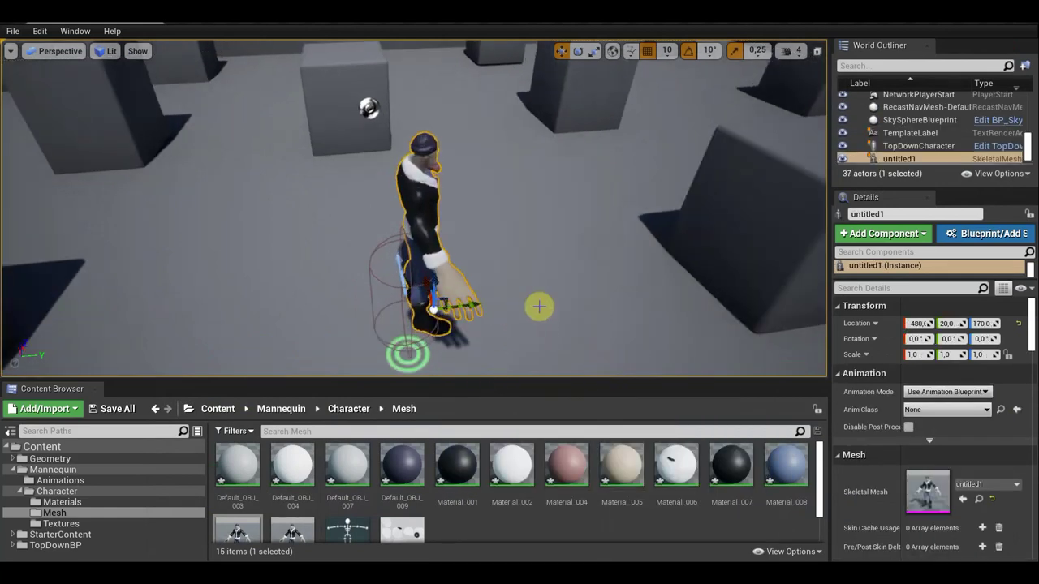
{"action": "right_click_drag", "start_coordinate": [539, 306], "coordinate": [507, 306]}
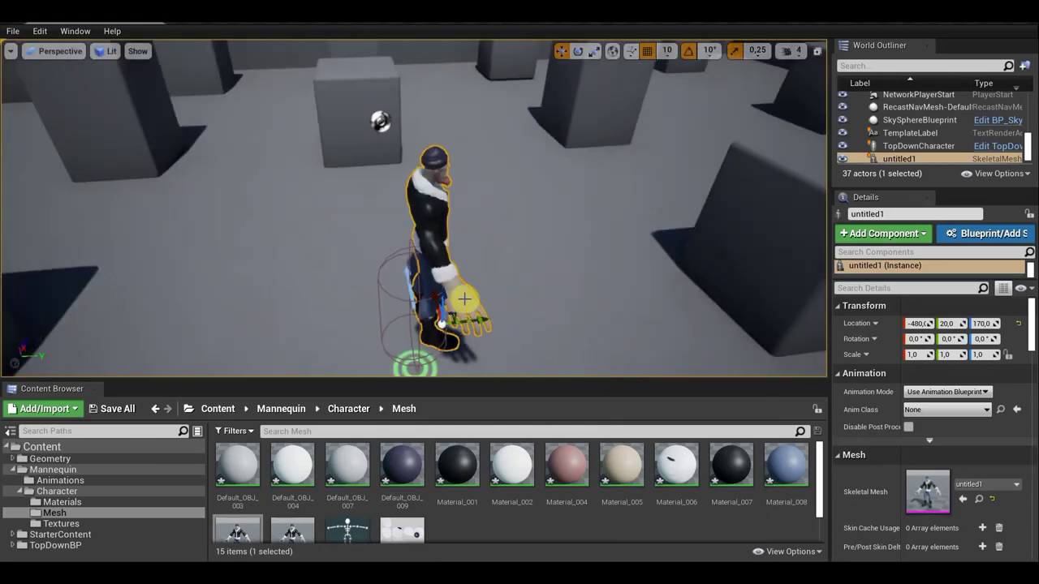
{"action": "key", "text": "Delete"}
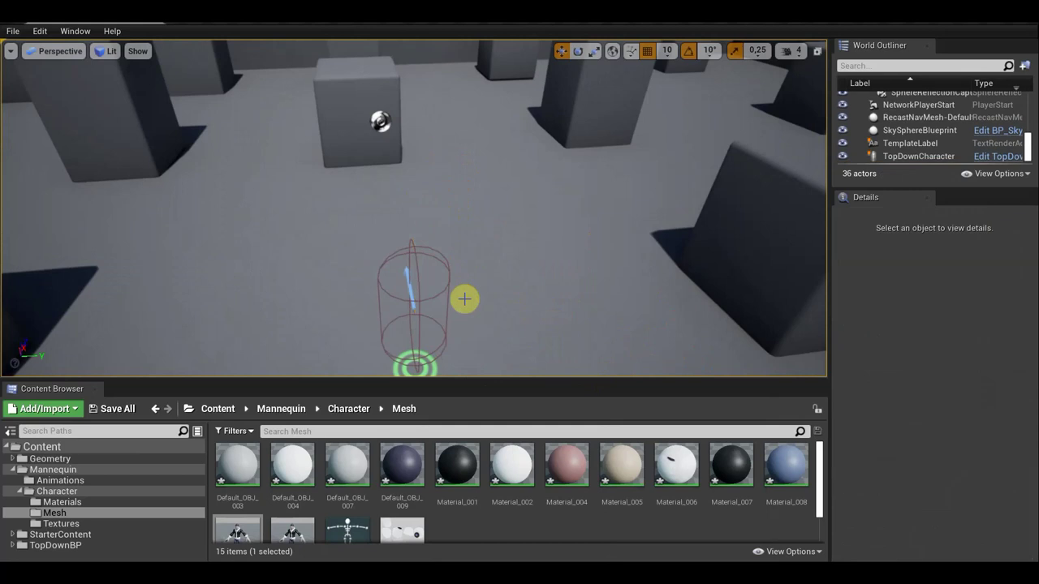